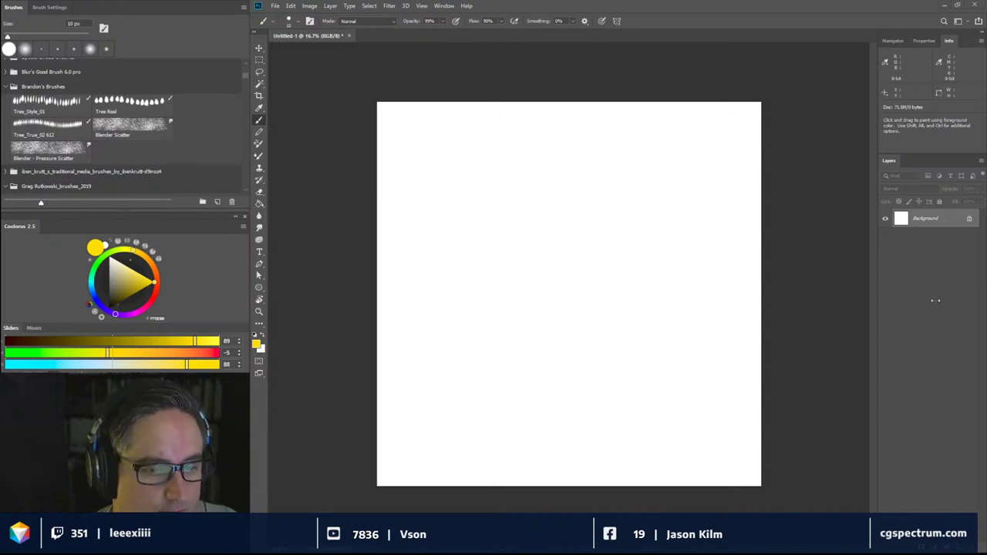
# - Add eight empty layers above the Background layer
pyautogui.click(960, 553)
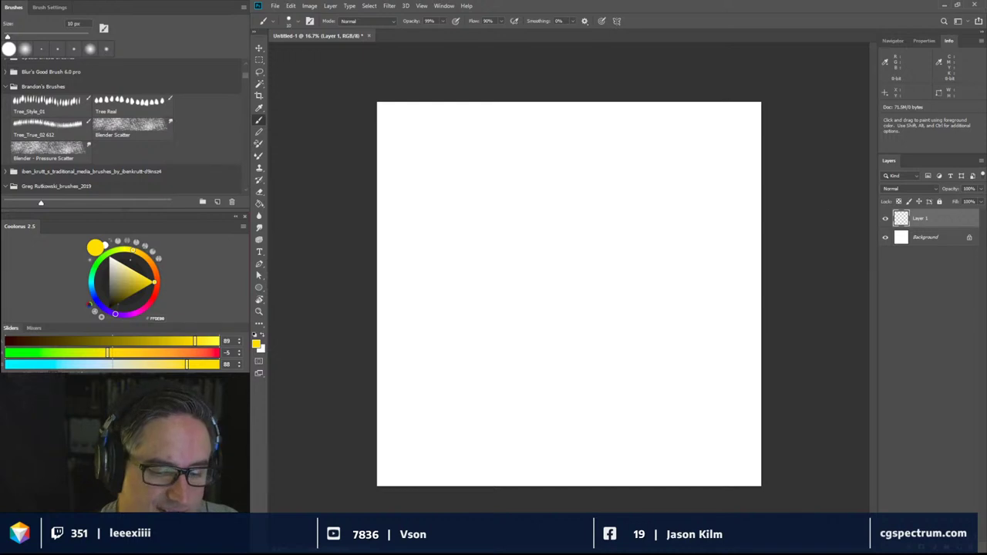
pyautogui.click(960, 546)
pyautogui.click(960, 547)
pyautogui.click(960, 547)
pyautogui.click(960, 547)
pyautogui.click(960, 546)
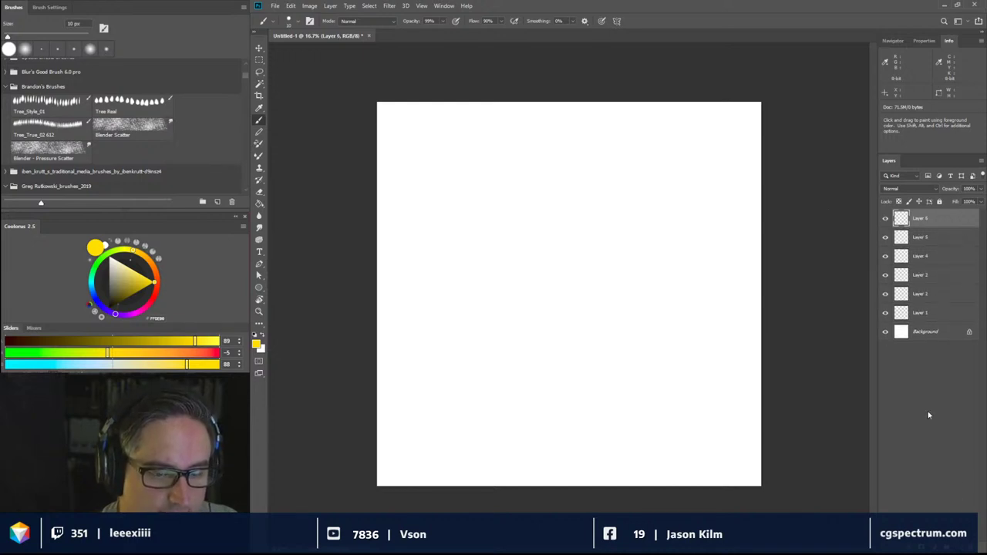
pyautogui.click(958, 552)
pyautogui.click(957, 552)
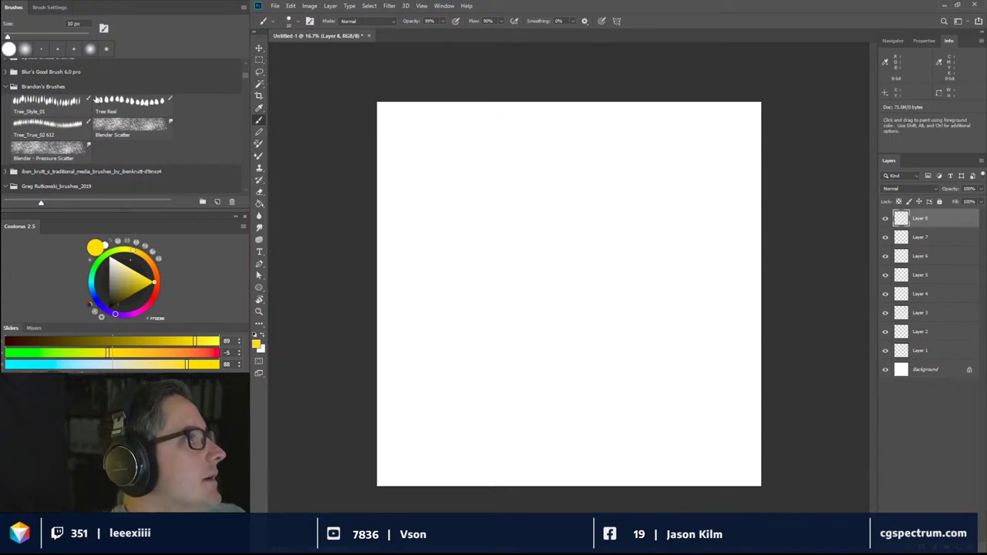
# - Select the Flat Point 21 brush from the Greg Rutkowski 2019 brush set
pyautogui.scroll(-2, 61, 174)
pyautogui.scroll(-3, 56, 176)
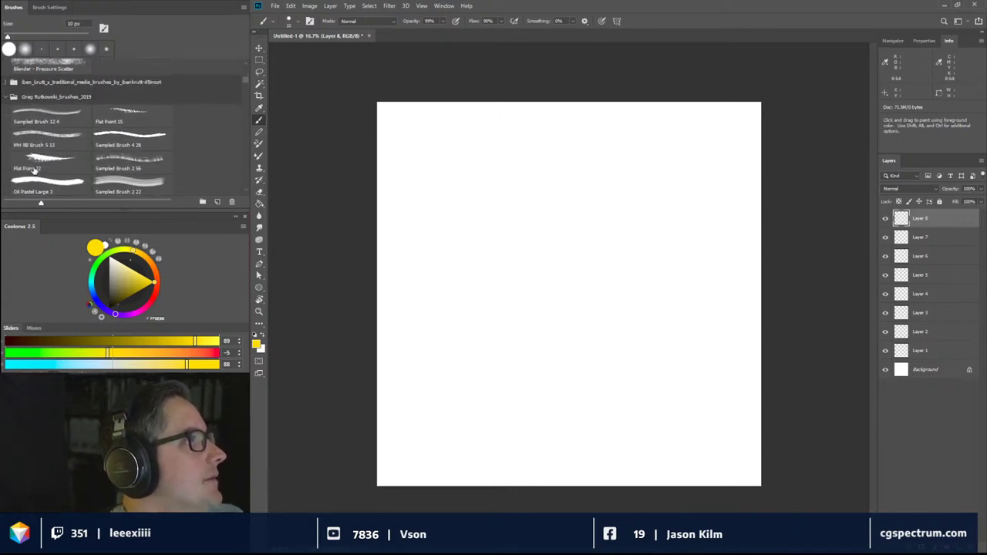
pyautogui.scroll(-4, 70, 123)
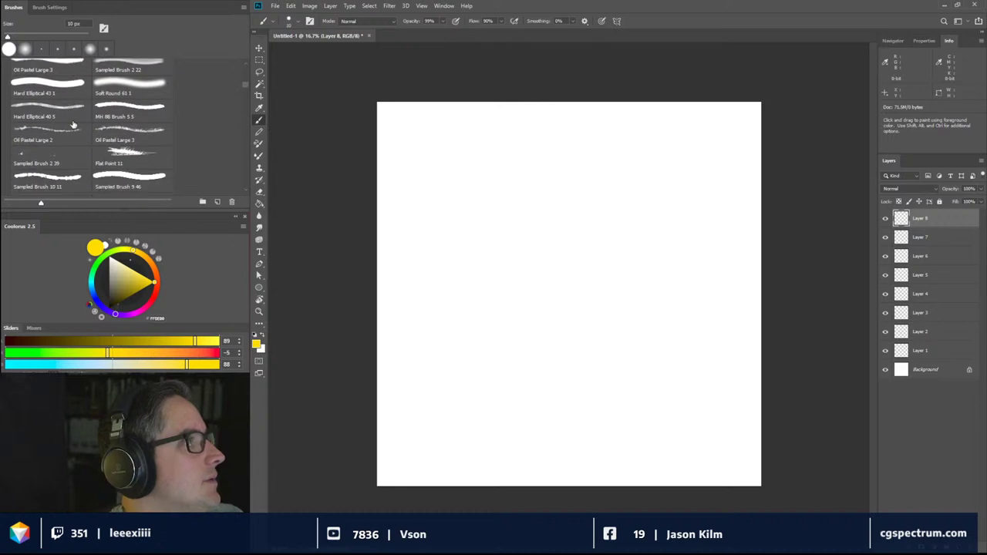
pyautogui.scroll(-5, 70, 158)
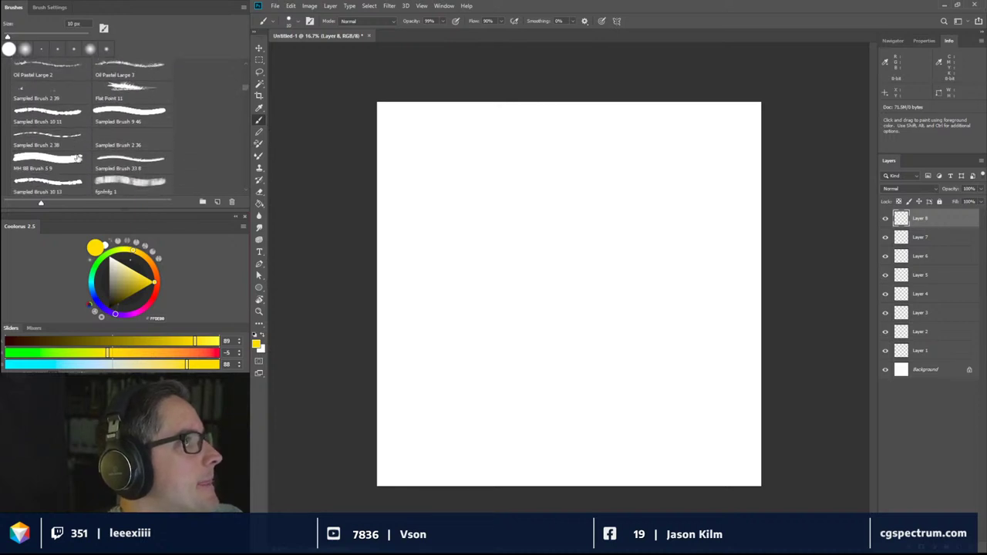
pyautogui.scroll(-1, 83, 165)
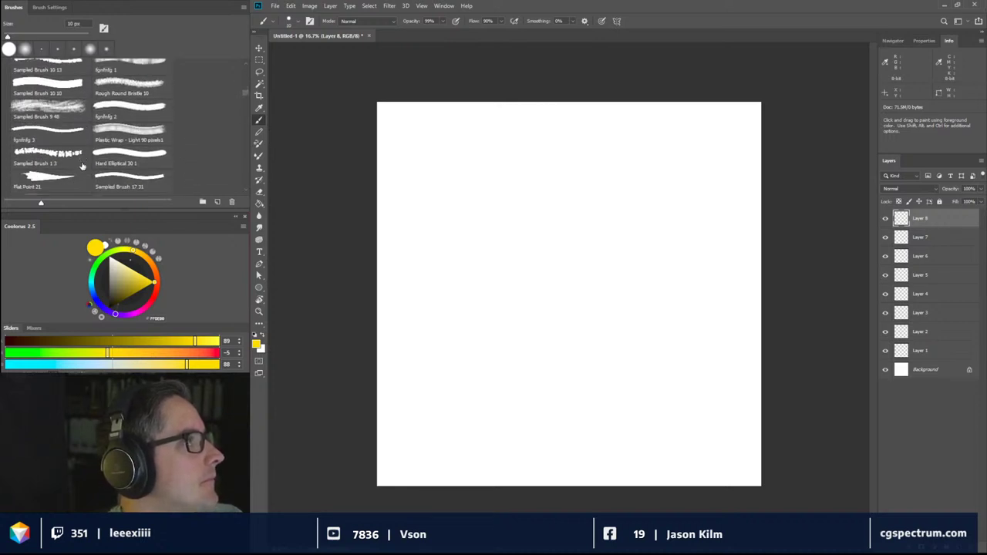
pyautogui.click(64, 157)
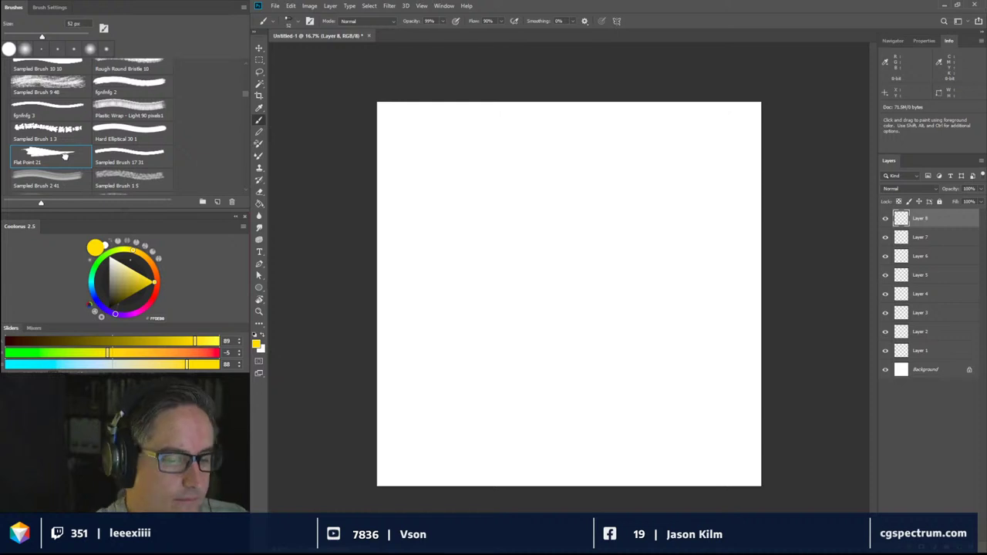
# - Set the foreground colour to black and paint loose test strokes near the middle of the canvas on Layer 8
pyautogui.click(256, 344)
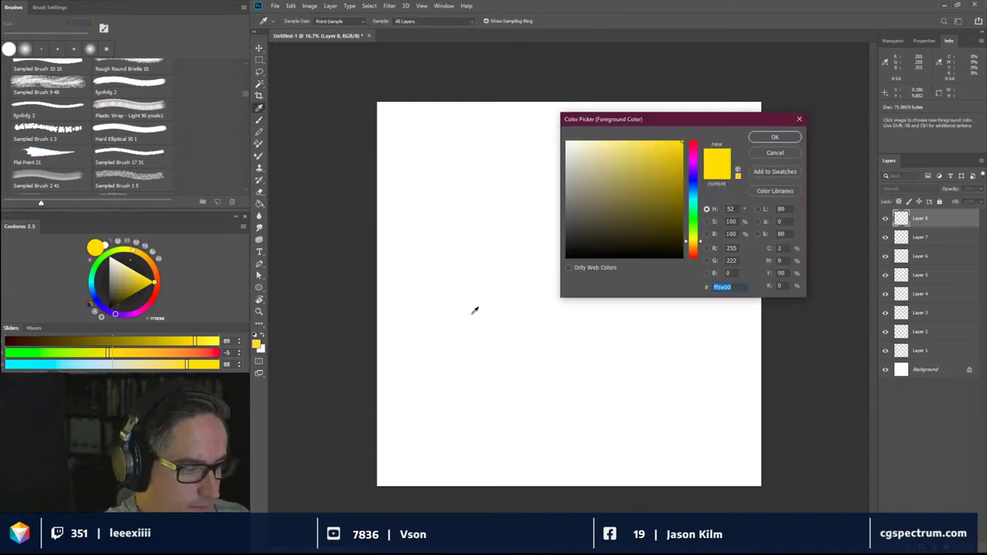
pyautogui.moveTo(637, 228)
pyautogui.mouseDown()
pyautogui.moveTo(575, 242)
pyautogui.moveTo(566, 257)
pyautogui.mouseUp()
pyautogui.click(774, 136)
pyautogui.moveTo(499, 324)
pyautogui.mouseDown()
pyautogui.moveTo(607, 252)
pyautogui.moveTo(534, 302)
pyautogui.moveTo(586, 238)
pyautogui.moveTo(499, 339)
pyautogui.moveTo(543, 308)
pyautogui.moveTo(554, 318)
pyautogui.moveTo(530, 377)
pyautogui.mouseUp()
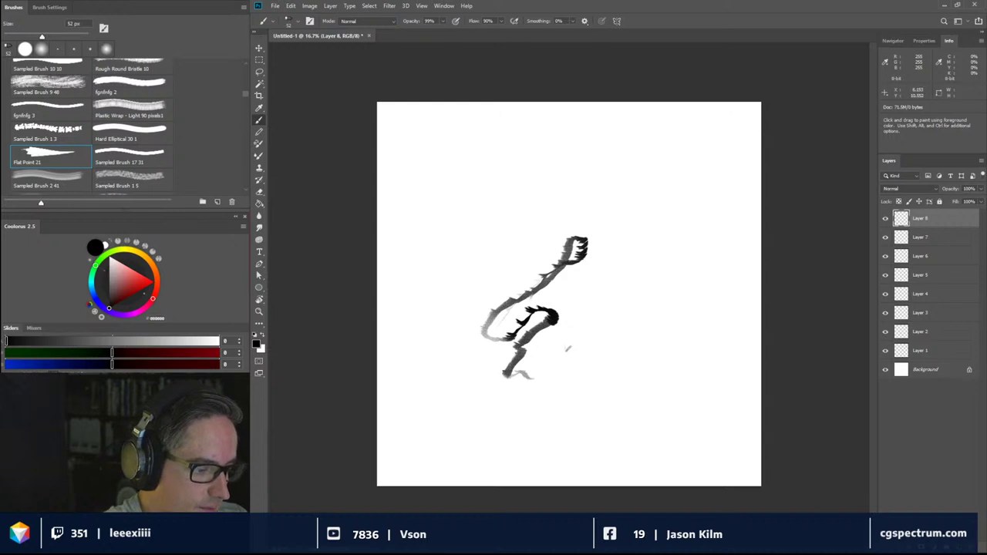
pyautogui.moveTo(567, 347)
pyautogui.mouseDown()
pyautogui.moveTo(585, 362)
pyautogui.moveTo(561, 383)
pyautogui.mouseUp()
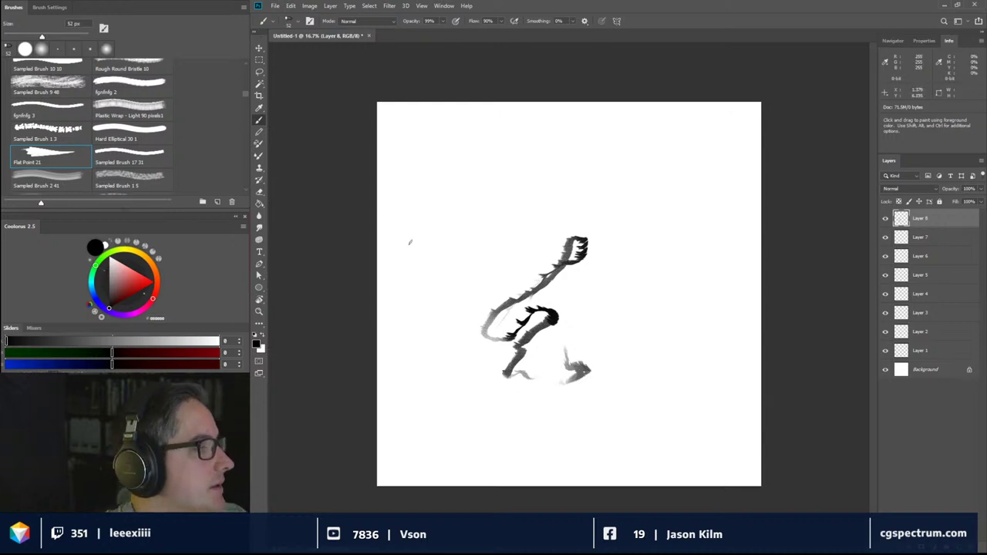
# - Choose the Flat Curve 1 brush and try it with black strokes beside the existing test marks
pyautogui.scroll(-5, 116, 154)
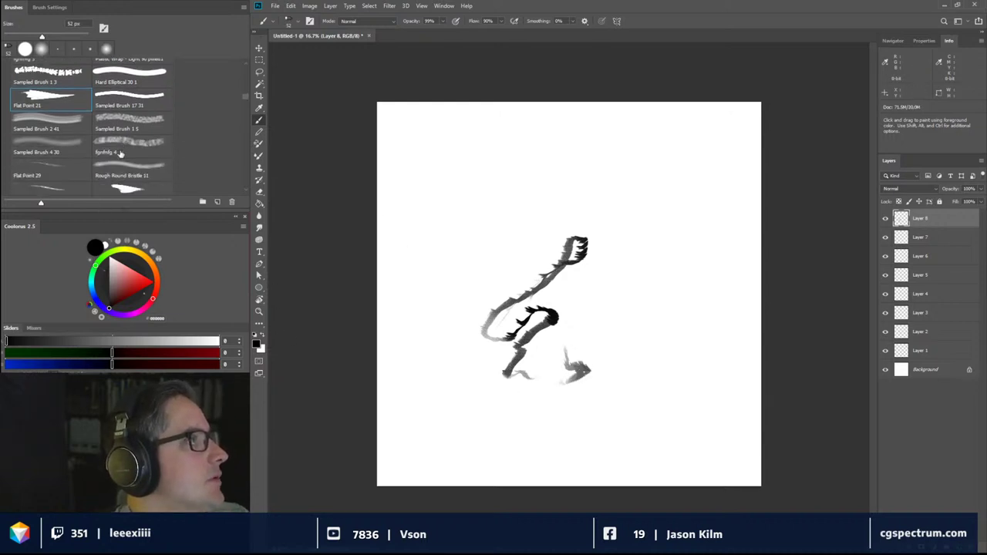
pyautogui.scroll(-4, 123, 158)
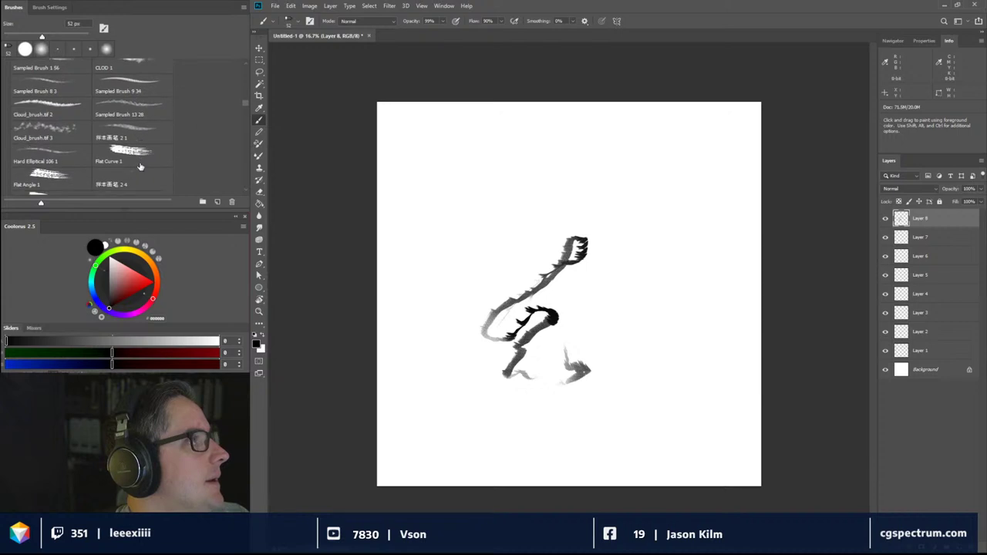
pyautogui.scroll(-2, 140, 166)
pyautogui.click(138, 101)
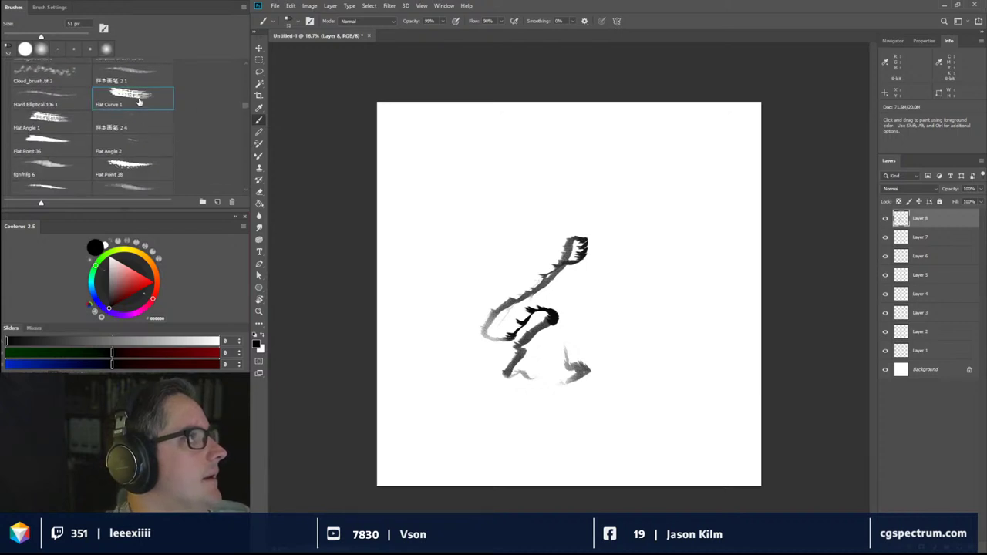
pyautogui.moveTo(648, 274)
pyautogui.mouseDown()
pyautogui.moveTo(621, 307)
pyautogui.moveTo(623, 360)
pyautogui.moveTo(612, 378)
pyautogui.mouseUp()
pyautogui.moveTo(697, 261); pyautogui.dragTo(626, 339)
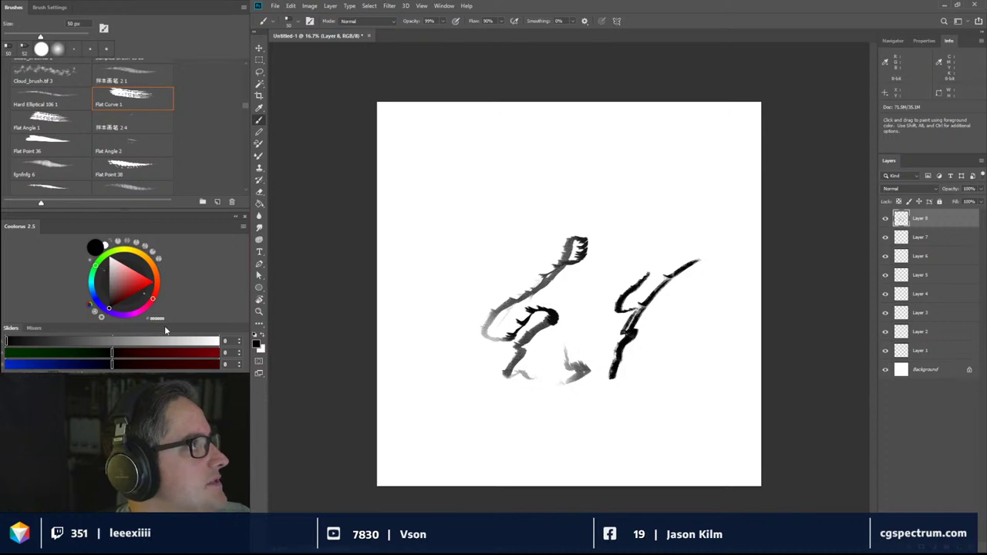
# - Choose the Sampled Brush 13 29 brush at 170 px and paint test strokes above and across the existing marks
pyautogui.scroll(-5, 125, 133)
pyautogui.scroll(-3, 125, 134)
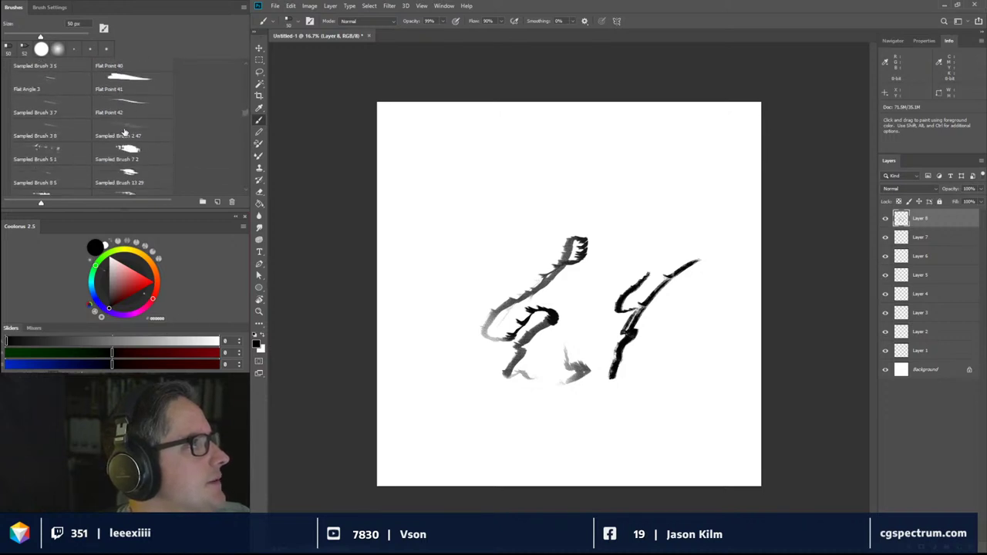
pyautogui.click(129, 134)
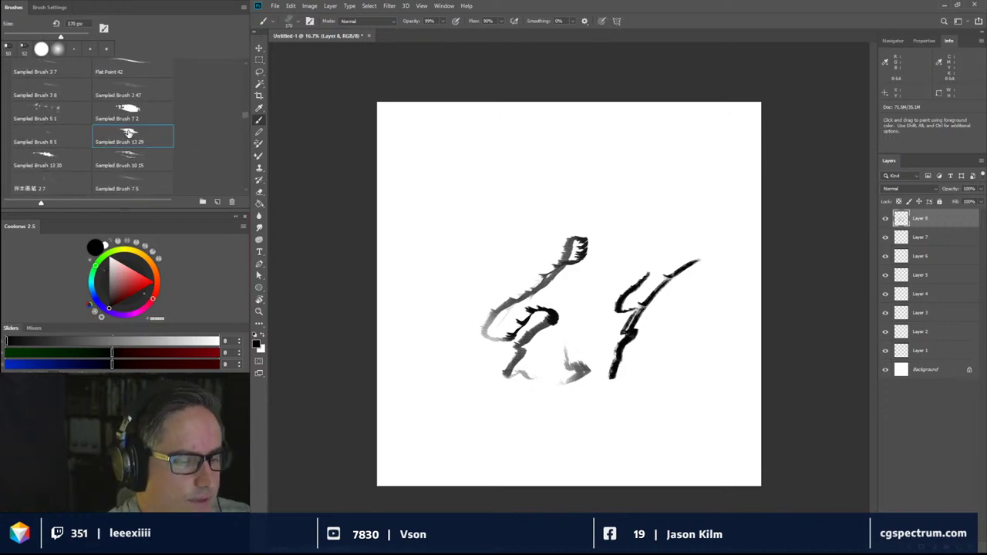
pyautogui.moveTo(595, 231)
pyautogui.mouseDown()
pyautogui.moveTo(620, 231)
pyautogui.moveTo(636, 271)
pyautogui.mouseUp()
pyautogui.moveTo(670, 222)
pyautogui.mouseDown()
pyautogui.moveTo(613, 316)
pyautogui.moveTo(585, 408)
pyautogui.mouseUp()
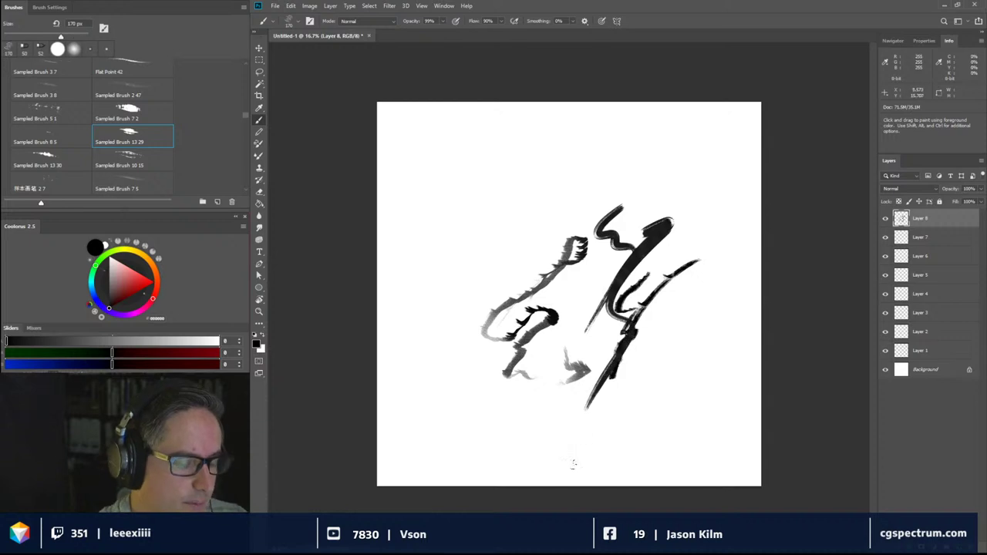
# - Select the whole canvas and delete all the test strokes from Layer 8
pyautogui.hotkey('ctrl', 'a')
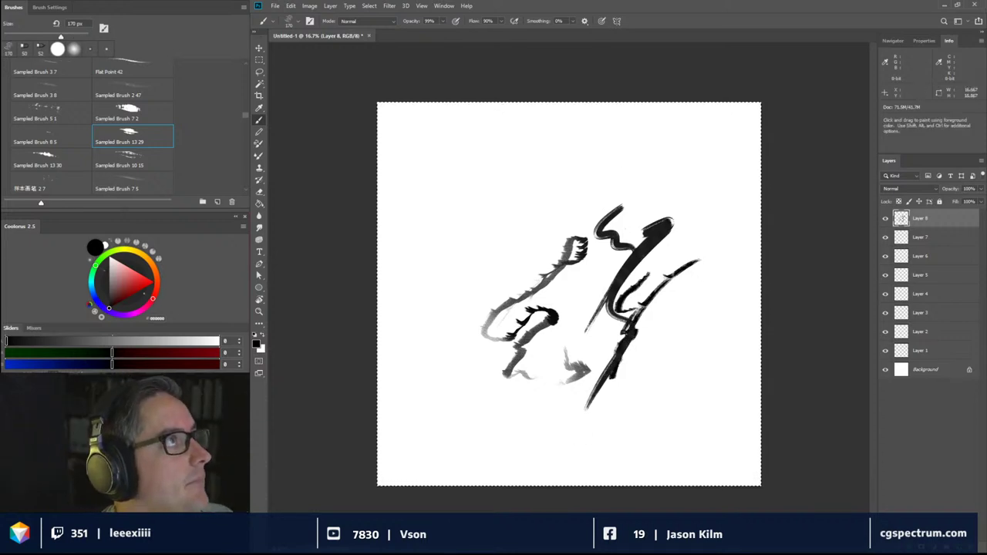
pyautogui.hotkey('ctrl', 'd')
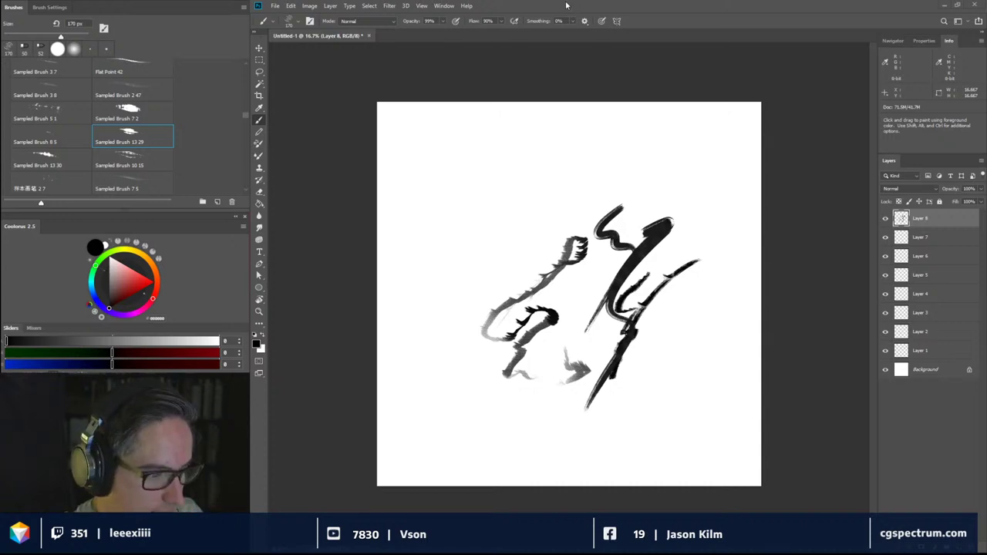
pyautogui.hotkey('ctrl', 'a')
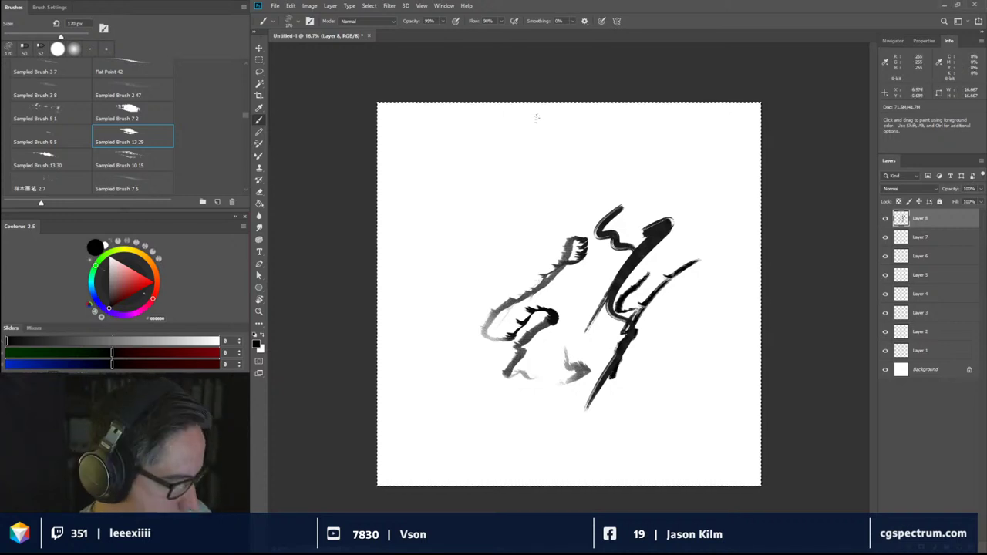
pyautogui.press('Delete')
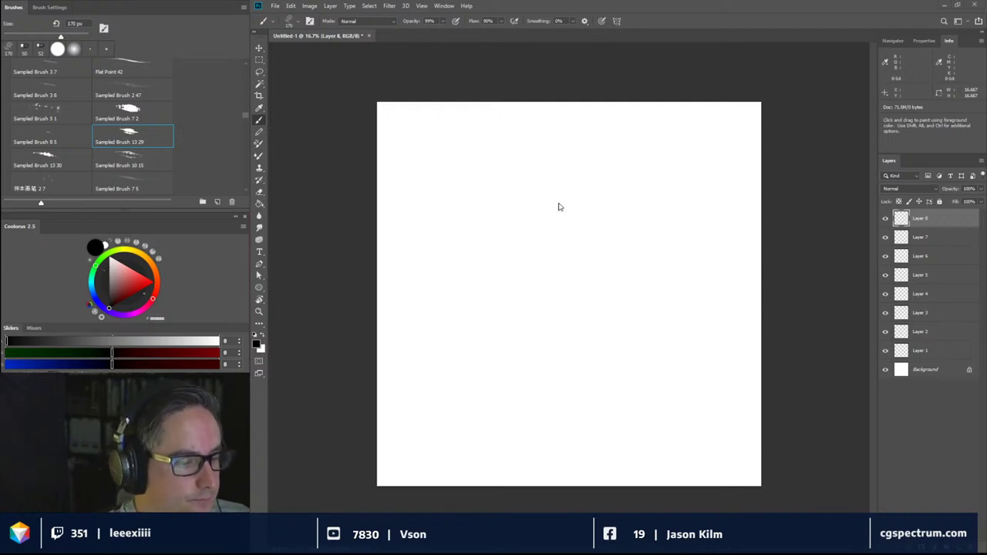
# - Sketch the seated figure's round head in the upper middle of the canvas, with curved back and torso lines below it
pyautogui.moveTo(559, 220)
pyautogui.mouseDown()
pyautogui.moveTo(548, 193)
pyautogui.moveTo(584, 182)
pyautogui.moveTo(586, 220)
pyautogui.mouseUp()
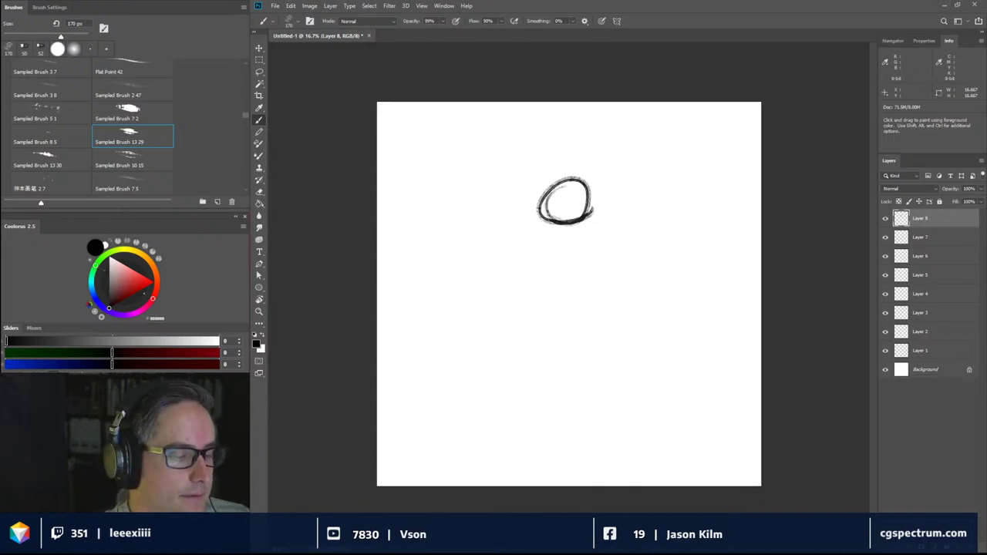
pyautogui.hotkey('ctrl', 'a')
pyautogui.moveTo(549, 185)
pyautogui.mouseDown()
pyautogui.moveTo(541, 200)
pyautogui.moveTo(579, 219)
pyautogui.moveTo(569, 225)
pyautogui.moveTo(679, 258)
pyautogui.moveTo(685, 293)
pyautogui.mouseUp()
pyautogui.moveTo(629, 219)
pyautogui.mouseDown()
pyautogui.moveTo(658, 333)
pyautogui.moveTo(601, 399)
pyautogui.moveTo(575, 390)
pyautogui.moveTo(574, 361)
pyautogui.mouseUp()
pyautogui.moveTo(600, 315); pyautogui.dragTo(564, 370)
pyautogui.moveTo(600, 259); pyautogui.dragTo(593, 319)
pyautogui.moveTo(600, 231); pyautogui.dragTo(579, 259)
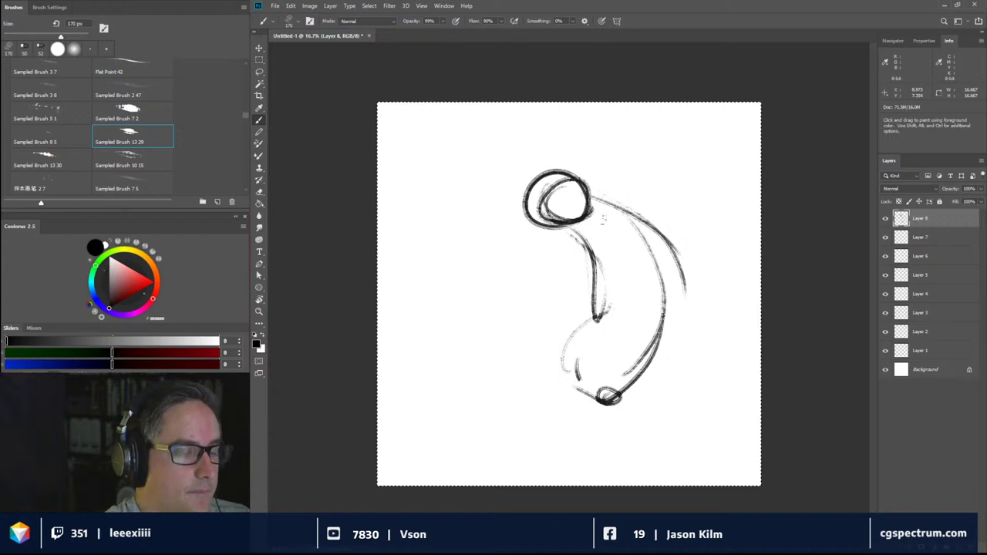
# - Sketch the figure's near arm, curving from the shoulder diagonally down toward the lap
pyautogui.moveTo(611, 221); pyautogui.dragTo(531, 372)
pyautogui.moveTo(594, 263); pyautogui.dragTo(545, 359)
pyautogui.moveTo(600, 222)
pyautogui.mouseDown()
pyautogui.moveTo(589, 293)
pyautogui.moveTo(575, 309)
pyautogui.mouseUp()
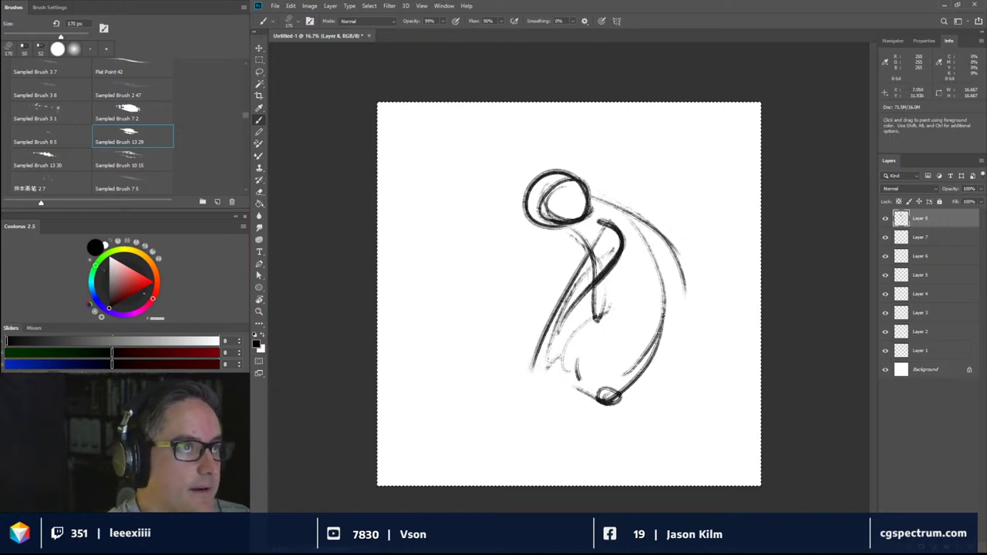
# - Sketch the seat line under the hips, the thighs extending forward, and the lower legs down to the canvas edge
pyautogui.moveTo(584, 403); pyautogui.dragTo(663, 396)
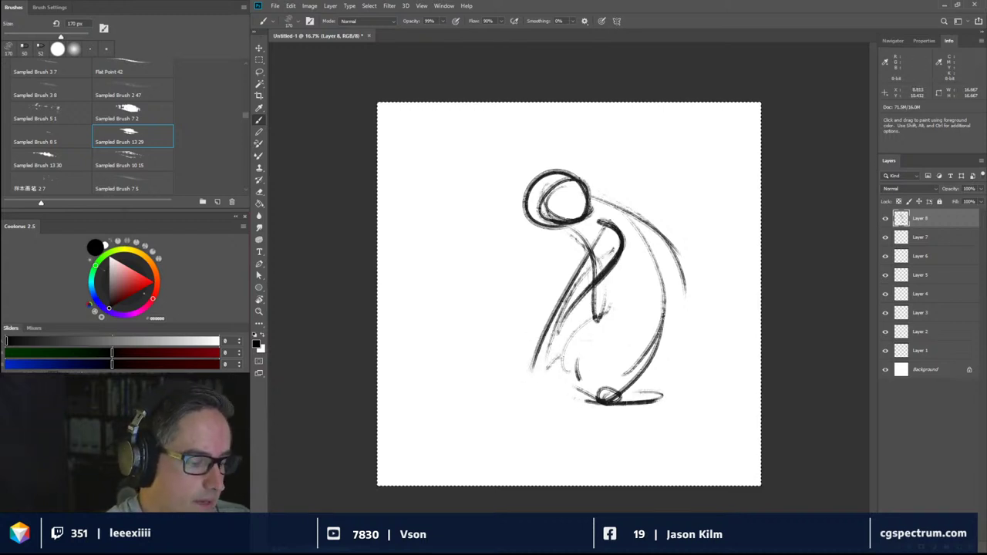
pyautogui.moveTo(546, 339); pyautogui.dragTo(446, 362)
pyautogui.moveTo(589, 339)
pyautogui.mouseDown()
pyautogui.moveTo(512, 345)
pyautogui.moveTo(435, 371)
pyautogui.mouseUp()
pyautogui.moveTo(512, 339)
pyautogui.mouseDown()
pyautogui.moveTo(434, 373)
pyautogui.moveTo(464, 479)
pyautogui.mouseUp()
pyautogui.moveTo(453, 420); pyautogui.dragTo(465, 474)
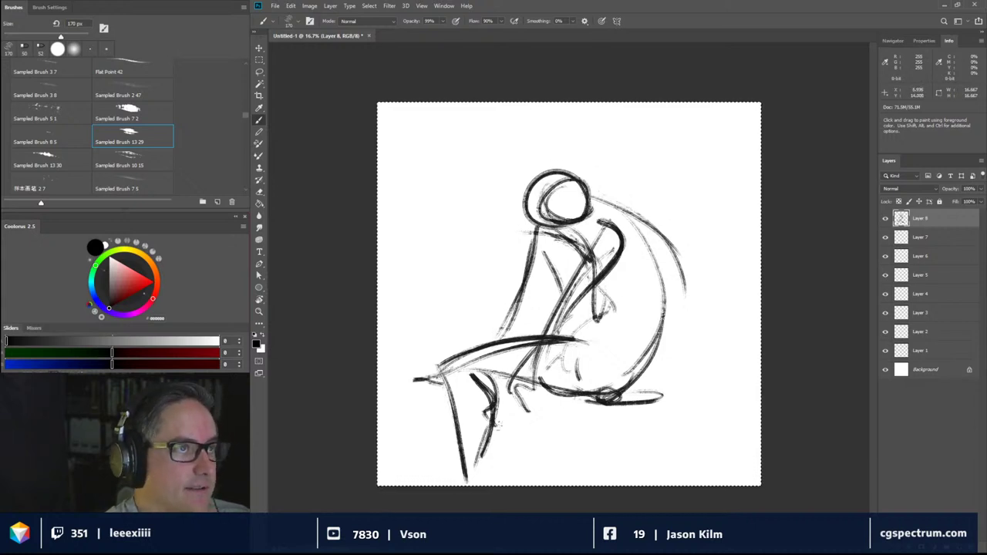
pyautogui.moveTo(485, 428); pyautogui.dragTo(486, 483)
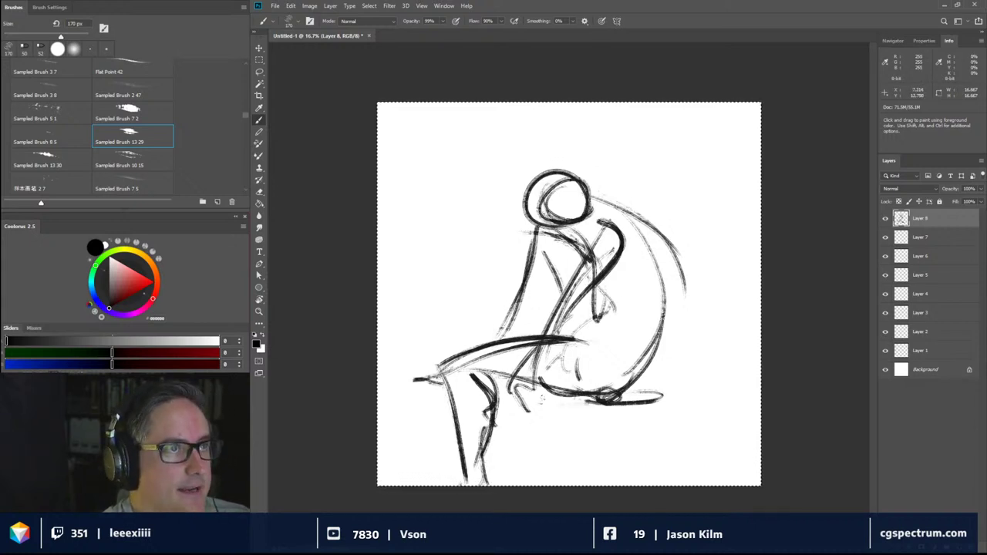
# - Draw the stool's round seat and pedestal beneath the hips, and reinforce the figure's upper shoulder line
pyautogui.moveTo(544, 398)
pyautogui.mouseDown()
pyautogui.moveTo(666, 402)
pyautogui.moveTo(636, 392)
pyautogui.moveTo(586, 421)
pyautogui.moveTo(595, 419)
pyautogui.moveTo(571, 417)
pyautogui.moveTo(632, 418)
pyautogui.moveTo(564, 410)
pyautogui.moveTo(570, 430)
pyautogui.moveTo(619, 422)
pyautogui.mouseUp()
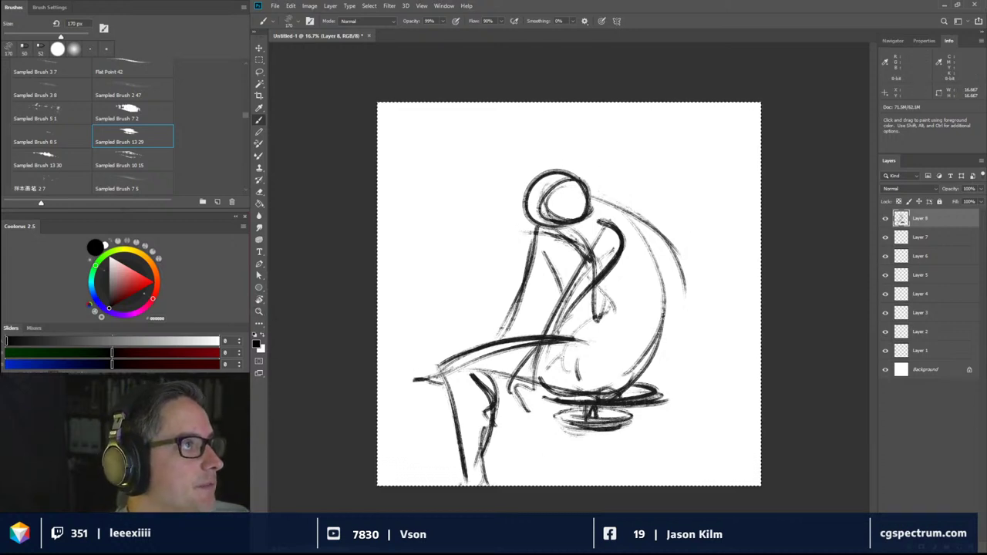
pyautogui.hotkey('ctrl', 'd')
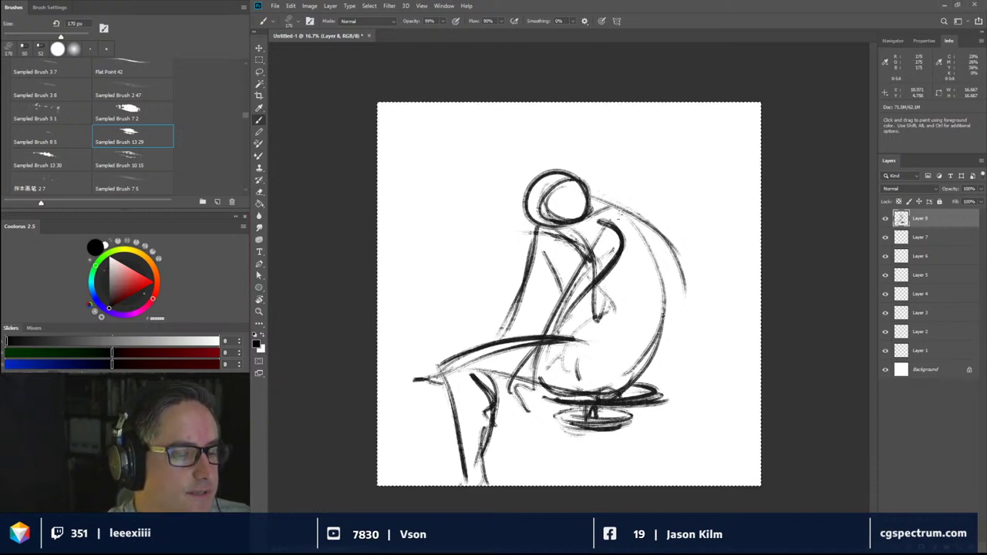
pyautogui.hotkey('ctrl', 'a')
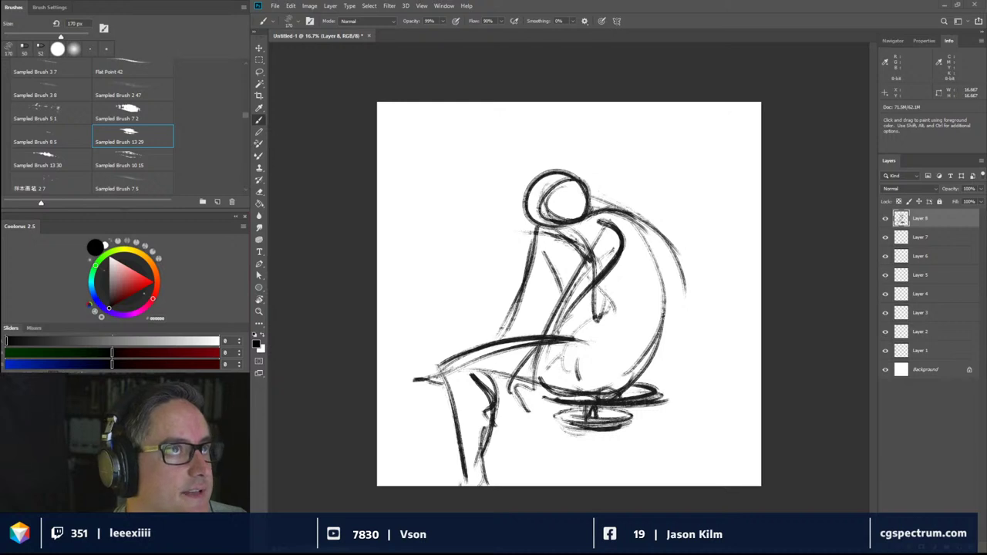
# - Hide Layer 8 with the finished sketch and make Layer 7 the active layer
pyautogui.click(885, 218)
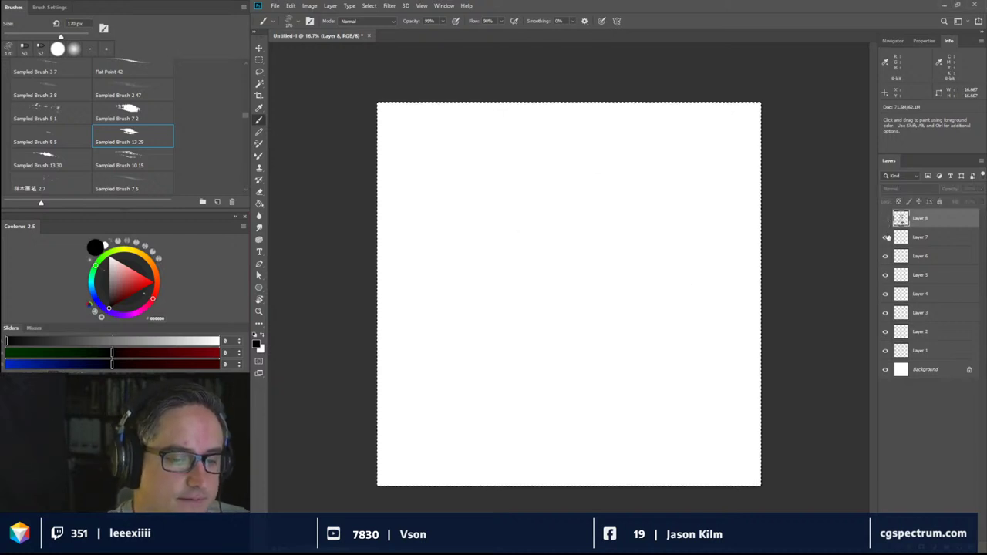
pyautogui.hotkey('ctrl', 'a')
pyautogui.click(934, 237)
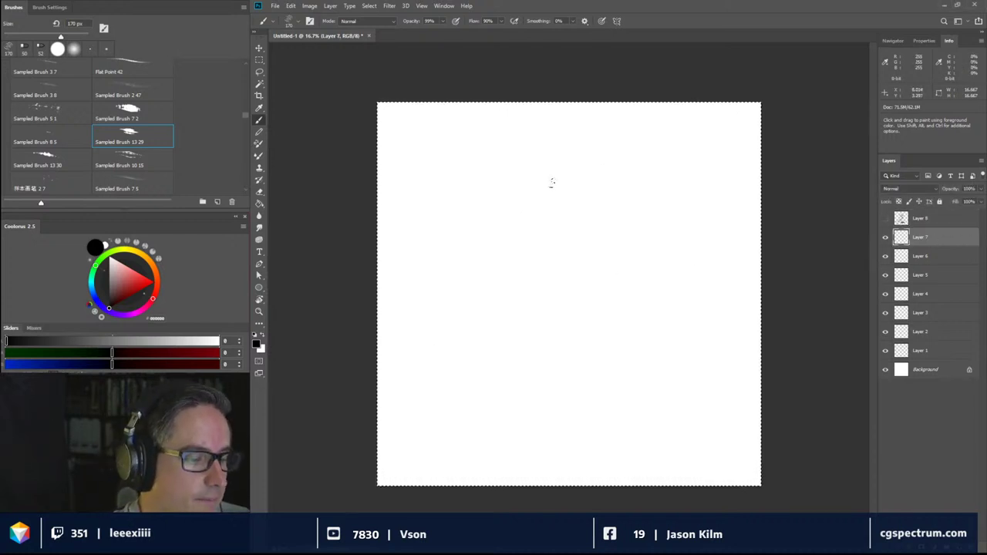
# - Sketch the figure's tilted oval head with a 125 px brush, and long strokes for both arms and the torso's side
pyautogui.moveTo(545, 180)
pyautogui.mouseDown()
pyautogui.moveTo(572, 166)
pyautogui.moveTo(539, 168)
pyautogui.moveTo(569, 151)
pyautogui.moveTo(590, 194)
pyautogui.mouseUp()
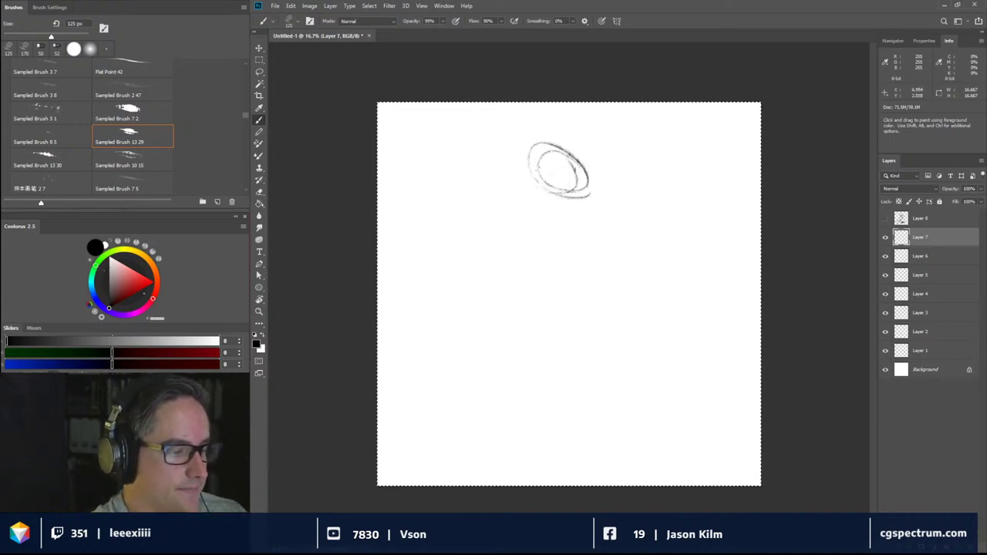
pyautogui.moveTo(540, 140); pyautogui.dragTo(592, 193)
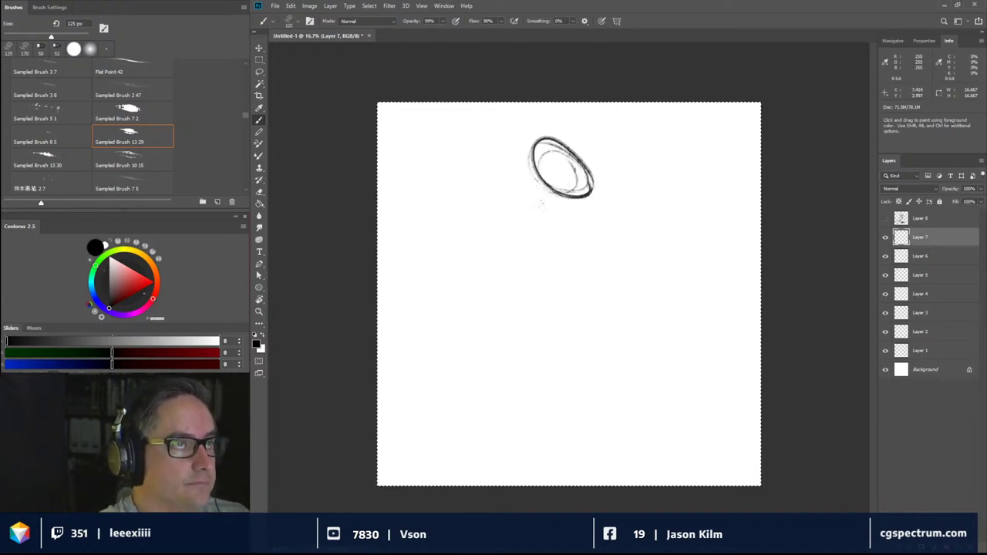
pyautogui.moveTo(526, 180)
pyautogui.mouseDown()
pyautogui.moveTo(497, 336)
pyautogui.moveTo(501, 294)
pyautogui.mouseUp()
pyautogui.moveTo(610, 178)
pyautogui.mouseDown()
pyautogui.moveTo(649, 182)
pyautogui.moveTo(625, 282)
pyautogui.moveTo(642, 335)
pyautogui.moveTo(637, 316)
pyautogui.mouseUp()
pyautogui.moveTo(544, 192)
pyautogui.mouseDown()
pyautogui.moveTo(532, 317)
pyautogui.moveTo(519, 314)
pyautogui.mouseUp()
pyautogui.moveTo(563, 217)
pyautogui.mouseDown()
pyautogui.moveTo(570, 353)
pyautogui.moveTo(572, 333)
pyautogui.mouseUp()
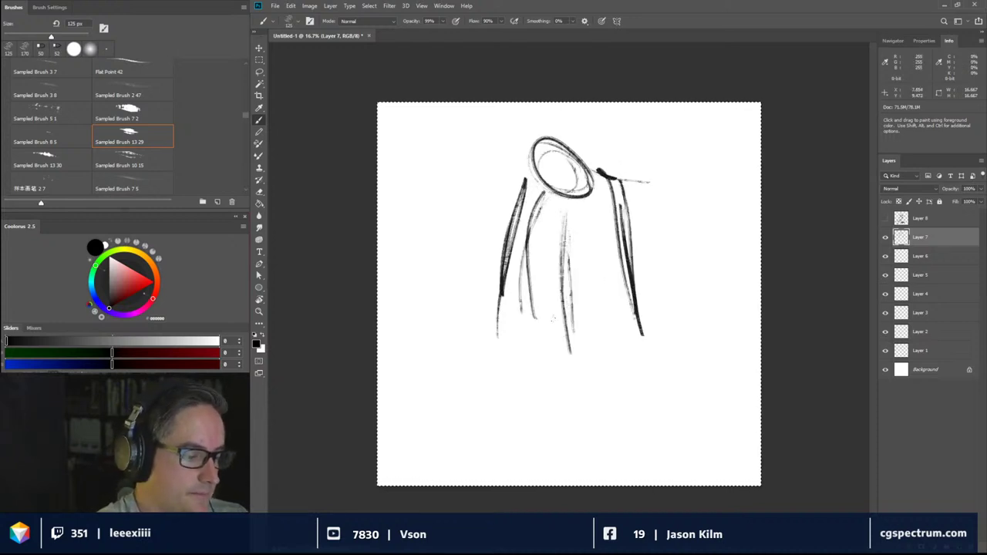
# - Define the torso with chest and waist contours, the hip curve and side lines, and connect the shoulder to the head
pyautogui.moveTo(524, 208); pyautogui.dragTo(538, 319)
pyautogui.moveTo(565, 221)
pyautogui.mouseDown()
pyautogui.moveTo(559, 318)
pyautogui.moveTo(570, 348)
pyautogui.moveTo(634, 312)
pyautogui.moveTo(620, 366)
pyautogui.mouseUp()
pyautogui.moveTo(566, 252); pyautogui.dragTo(621, 246)
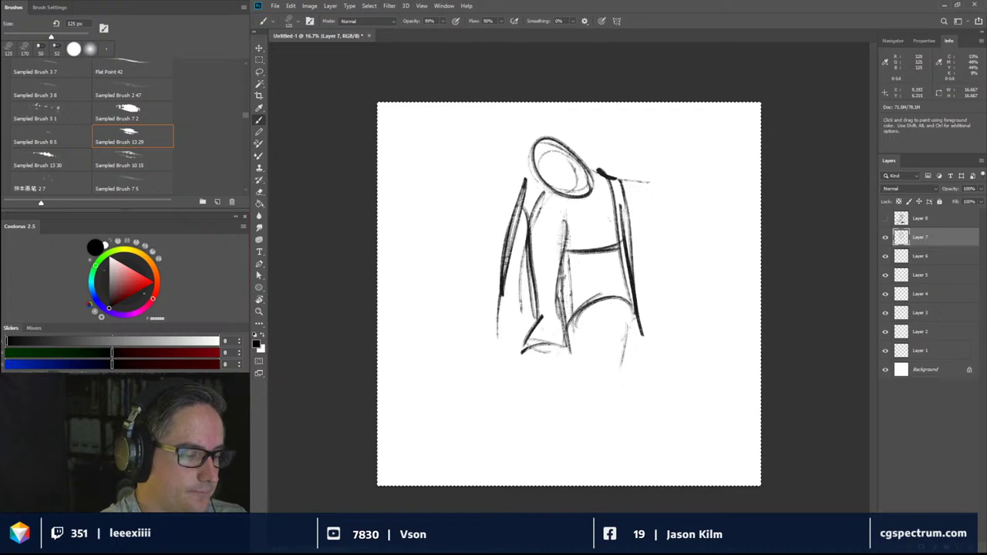
pyautogui.moveTo(566, 212); pyautogui.dragTo(615, 202)
pyautogui.moveTo(552, 197)
pyautogui.mouseDown()
pyautogui.moveTo(577, 239)
pyautogui.moveTo(564, 230)
pyautogui.moveTo(574, 311)
pyautogui.mouseUp()
pyautogui.moveTo(574, 265); pyautogui.dragTo(567, 325)
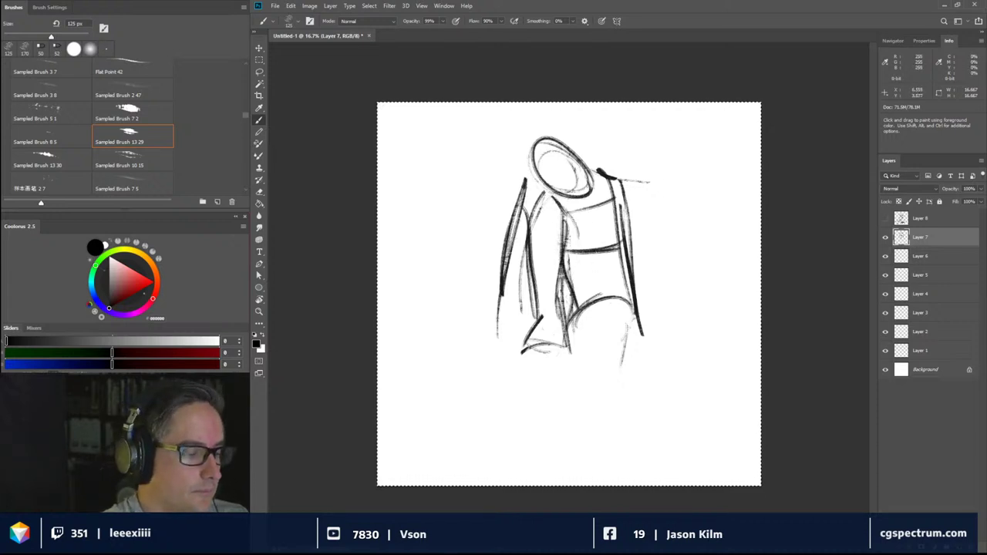
pyautogui.moveTo(524, 181); pyautogui.dragTo(537, 174)
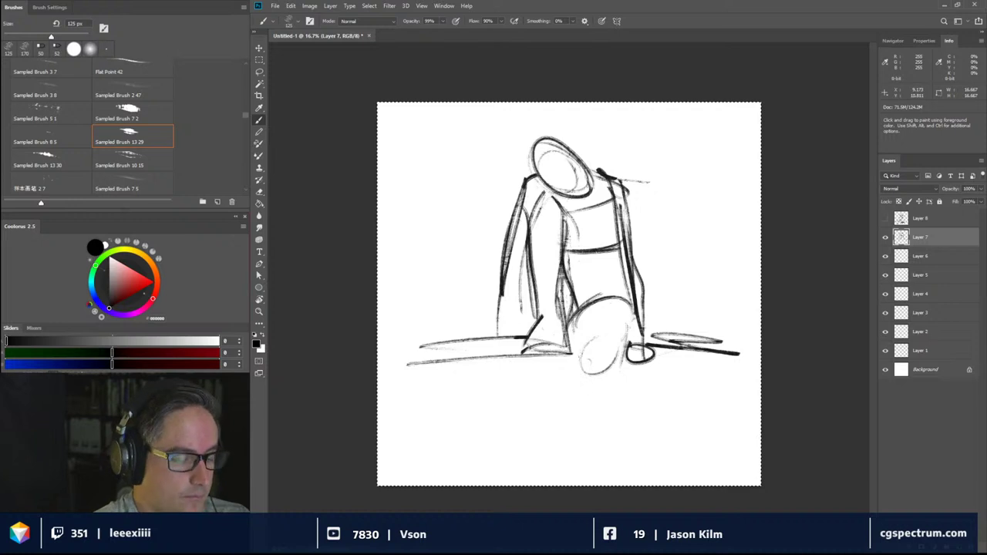
# - Draw the front lower leg descending from the knee, and the slanted stool leg lines beside it down to the canvas edge
pyautogui.moveTo(580, 423); pyautogui.dragTo(583, 468)
pyautogui.moveTo(603, 409); pyautogui.dragTo(591, 455)
pyautogui.moveTo(622, 379); pyautogui.dragTo(605, 475)
pyautogui.moveTo(607, 434); pyautogui.dragTo(600, 459)
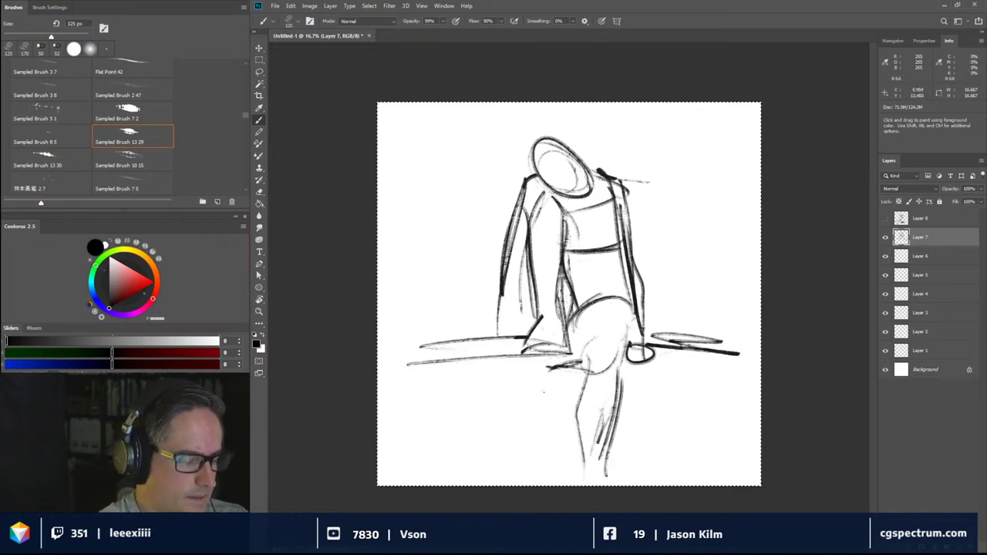
pyautogui.moveTo(549, 369); pyautogui.dragTo(511, 482)
pyautogui.moveTo(544, 393); pyautogui.dragTo(518, 482)
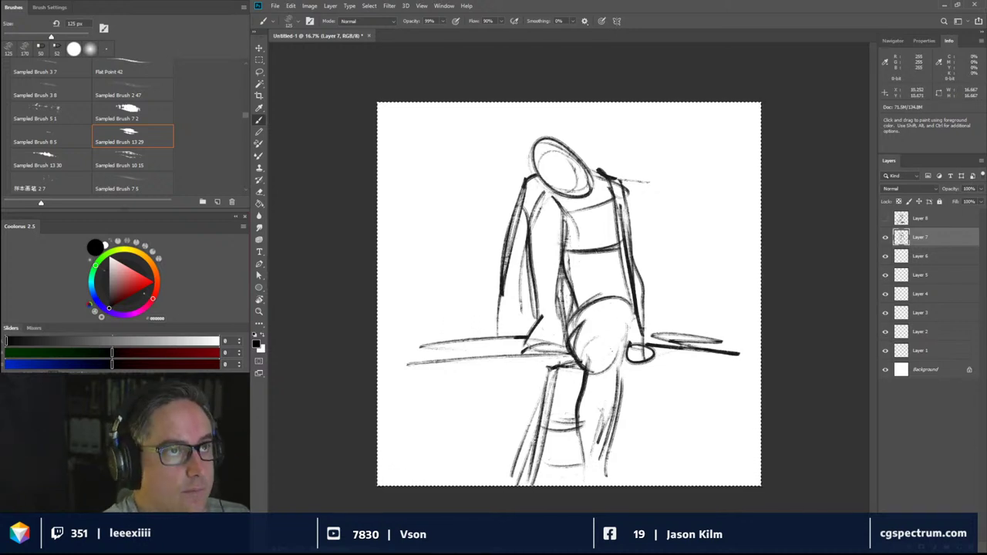
# - Reinforce the knee, shape both hands resting on the seat edge, and outline the hair around the head
pyautogui.moveTo(593, 349)
pyautogui.mouseDown()
pyautogui.moveTo(593, 369)
pyautogui.moveTo(617, 378)
pyautogui.mouseUp()
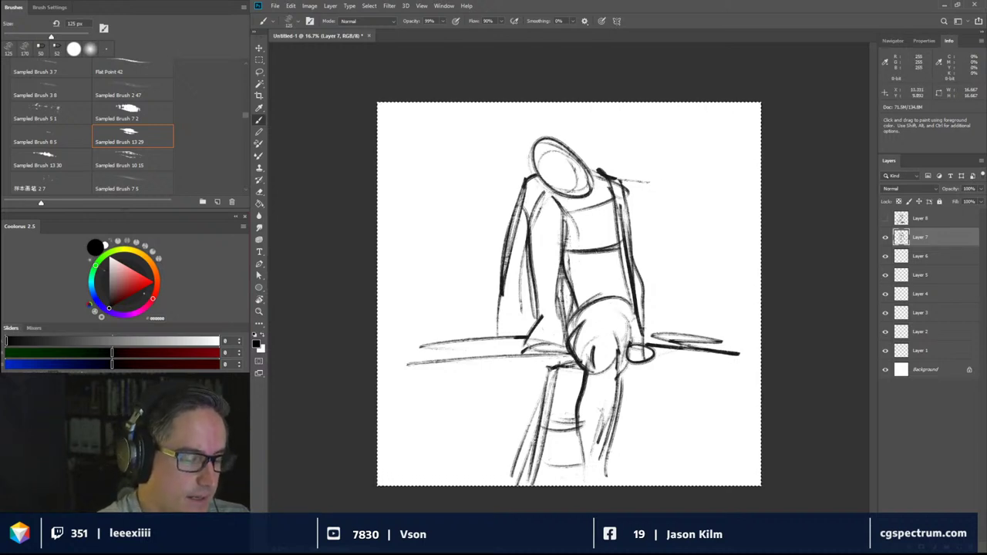
pyautogui.moveTo(646, 329)
pyautogui.mouseDown()
pyautogui.moveTo(653, 344)
pyautogui.moveTo(638, 366)
pyautogui.mouseUp()
pyautogui.moveTo(502, 293)
pyautogui.mouseDown()
pyautogui.moveTo(499, 335)
pyautogui.moveTo(527, 338)
pyautogui.moveTo(514, 361)
pyautogui.mouseUp()
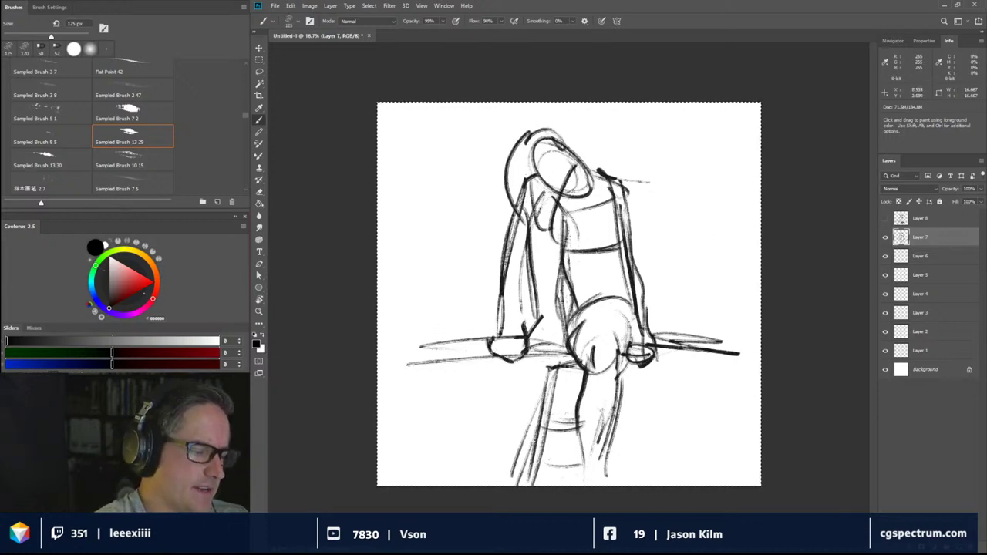
# - Hide Layer 7 with the finished sketch and make Layer 6 the active layer
pyautogui.click(885, 237)
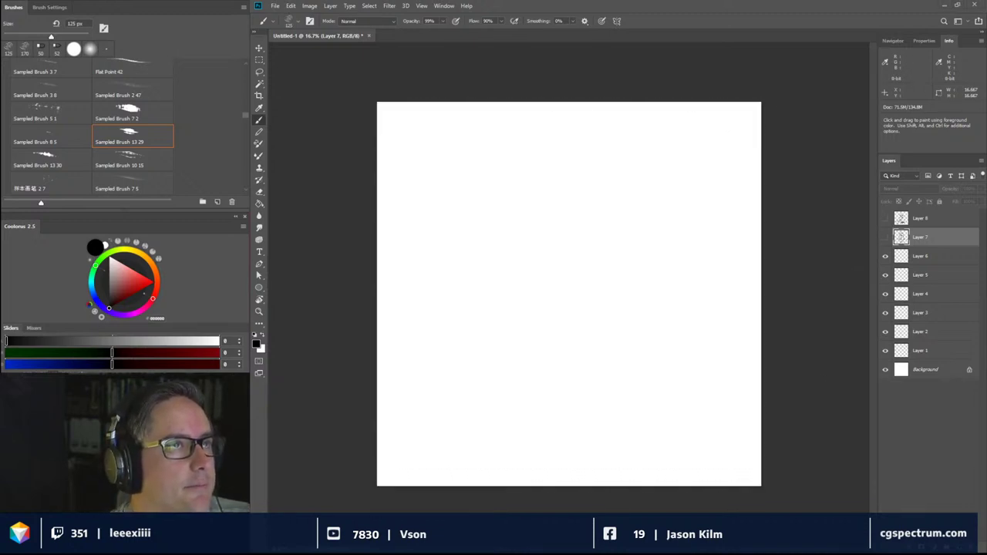
pyautogui.click(925, 259)
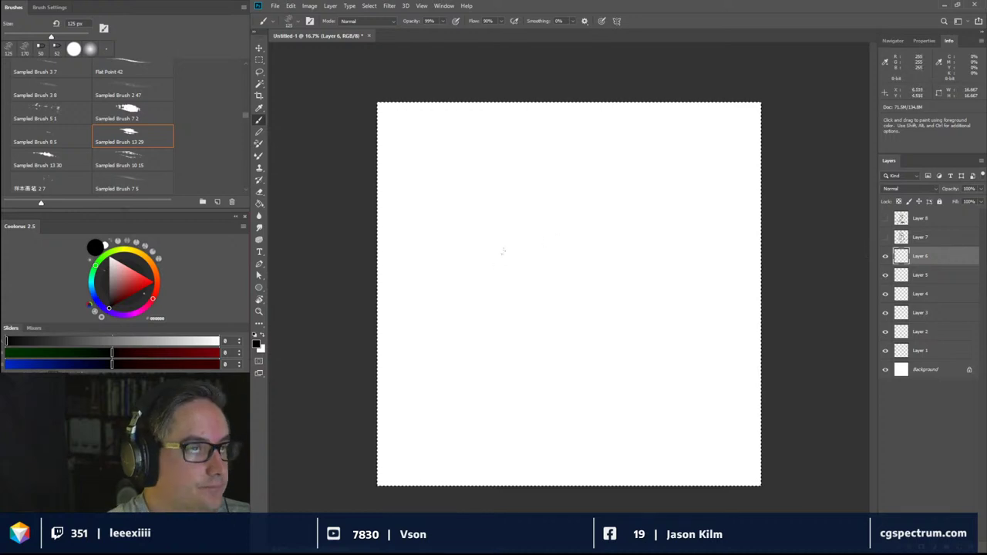
# - Sketch the new figure's torso with a long curved back, a rounded hip base, and the waist contour on the opposite side
pyautogui.moveTo(500, 278); pyautogui.dragTo(581, 165)
pyautogui.moveTo(506, 334)
pyautogui.mouseDown()
pyautogui.moveTo(591, 185)
pyautogui.moveTo(621, 194)
pyautogui.mouseUp()
pyautogui.moveTo(593, 228)
pyautogui.mouseDown()
pyautogui.moveTo(604, 304)
pyautogui.moveTo(588, 339)
pyautogui.moveTo(555, 359)
pyautogui.mouseUp()
pyautogui.moveTo(516, 319); pyautogui.dragTo(585, 333)
pyautogui.moveTo(598, 339)
pyautogui.mouseDown()
pyautogui.moveTo(535, 358)
pyautogui.moveTo(595, 353)
pyautogui.moveTo(570, 356)
pyautogui.mouseUp()
pyautogui.moveTo(605, 283); pyautogui.dragTo(614, 322)
pyautogui.moveTo(586, 272); pyautogui.dragTo(599, 291)
pyautogui.moveTo(587, 242)
pyautogui.mouseDown()
pyautogui.moveTo(593, 270)
pyautogui.moveTo(595, 250)
pyautogui.mouseUp()
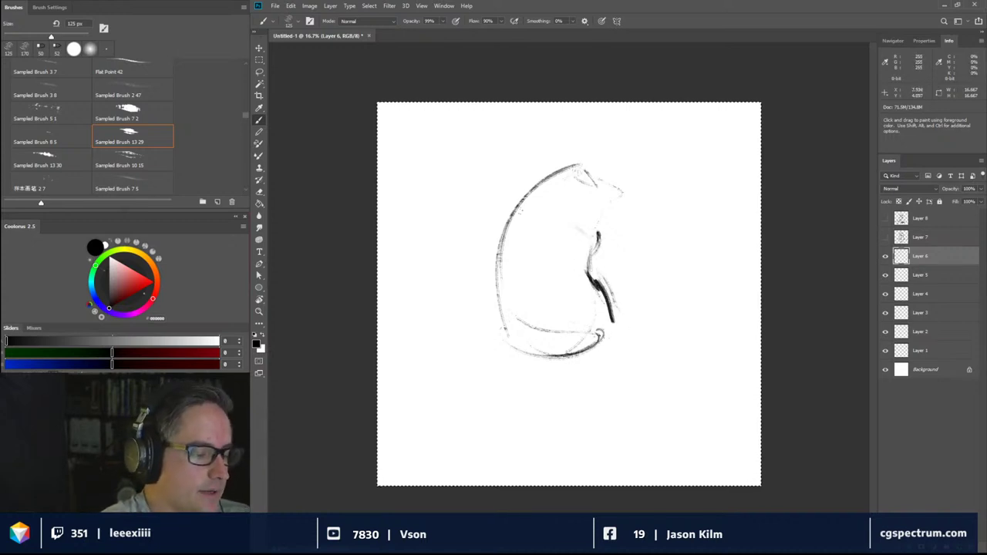
# - Add two curved cross-contour lines across the figure's upper back, keeping the whole canvas selected
pyautogui.moveTo(509, 236); pyautogui.dragTo(583, 226)
pyautogui.moveTo(534, 203)
pyautogui.mouseDown()
pyautogui.moveTo(583, 191)
pyautogui.moveTo(598, 224)
pyautogui.mouseUp()
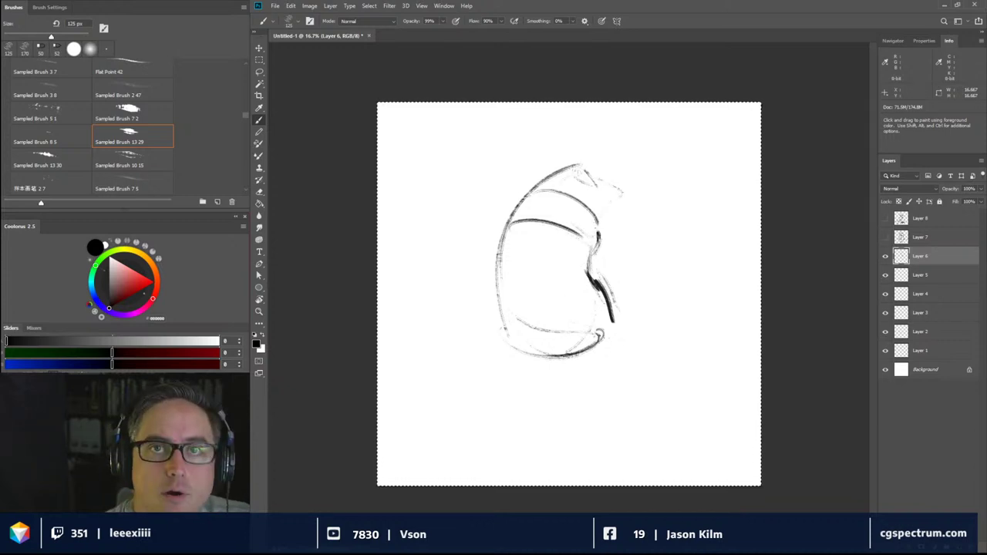
pyautogui.hotkey('ctrl', 'd')
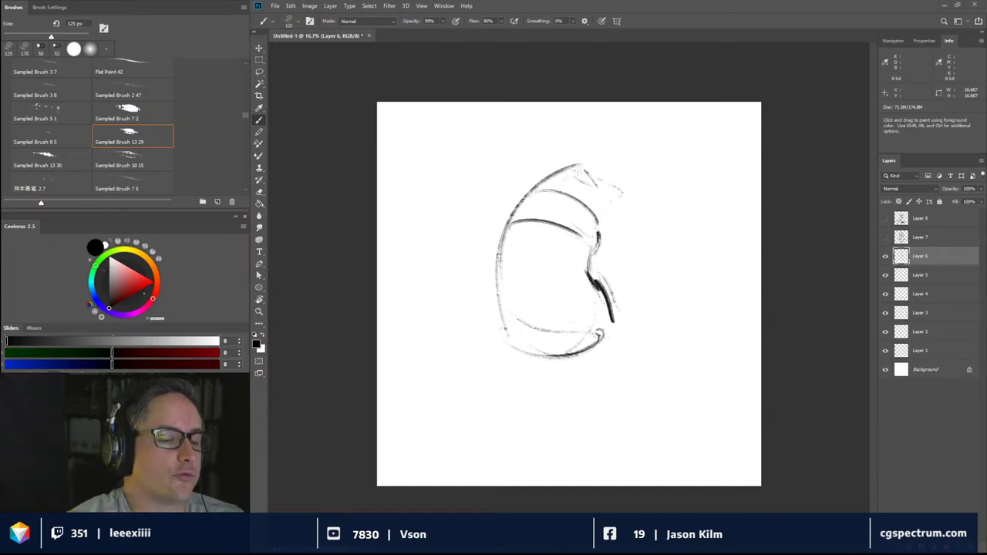
pyautogui.hotkey('ctrl', 'a')
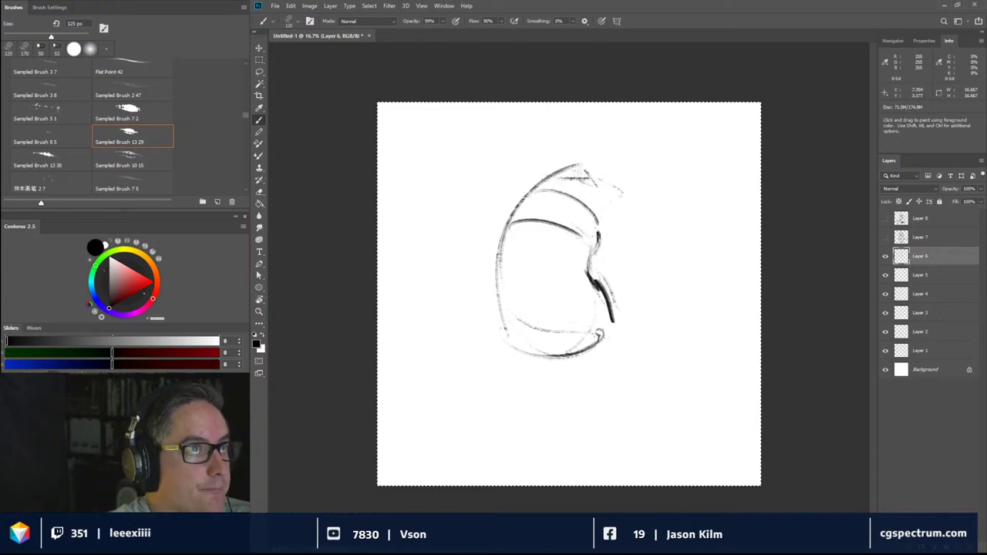
# - Draw the shoulder line across the top of the back, the upper arm, and the thigh contour curving beneath it
pyautogui.moveTo(543, 178)
pyautogui.mouseDown()
pyautogui.moveTo(632, 184)
pyautogui.moveTo(636, 217)
pyautogui.moveTo(603, 219)
pyautogui.moveTo(640, 236)
pyautogui.mouseUp()
pyautogui.moveTo(627, 189); pyautogui.dragTo(644, 287)
pyautogui.moveTo(642, 213)
pyautogui.mouseDown()
pyautogui.moveTo(663, 321)
pyautogui.moveTo(657, 313)
pyautogui.moveTo(594, 350)
pyautogui.mouseUp()
pyautogui.moveTo(632, 249); pyautogui.dragTo(629, 313)
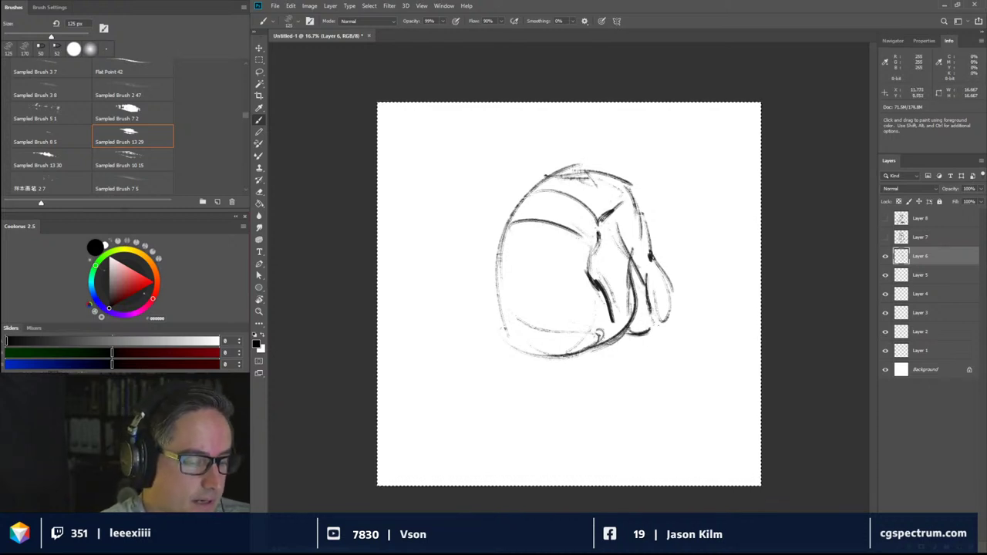
# - Sketch the forearm and hand reaching down to a horizontal cylindrical bar with a round end
pyautogui.moveTo(654, 287); pyautogui.dragTo(679, 326)
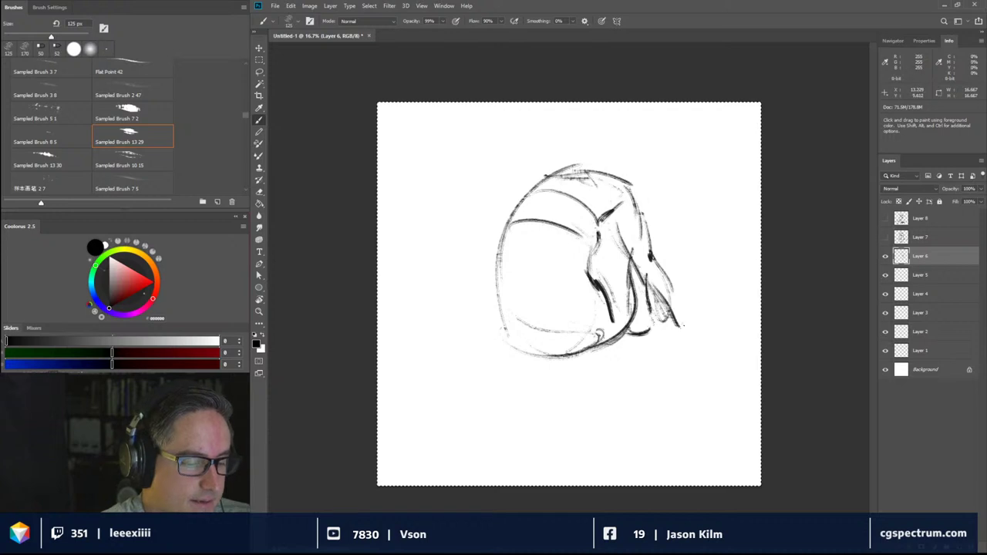
pyautogui.moveTo(672, 291); pyautogui.dragTo(686, 328)
pyautogui.moveTo(669, 268)
pyautogui.mouseDown()
pyautogui.moveTo(678, 312)
pyautogui.moveTo(699, 328)
pyautogui.moveTo(734, 332)
pyautogui.mouseUp()
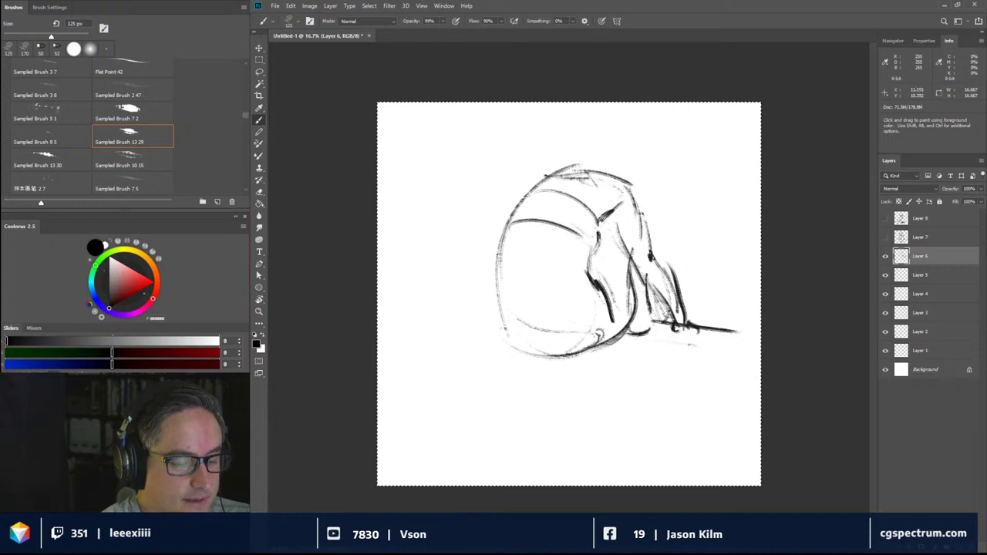
pyautogui.moveTo(682, 343); pyautogui.dragTo(730, 333)
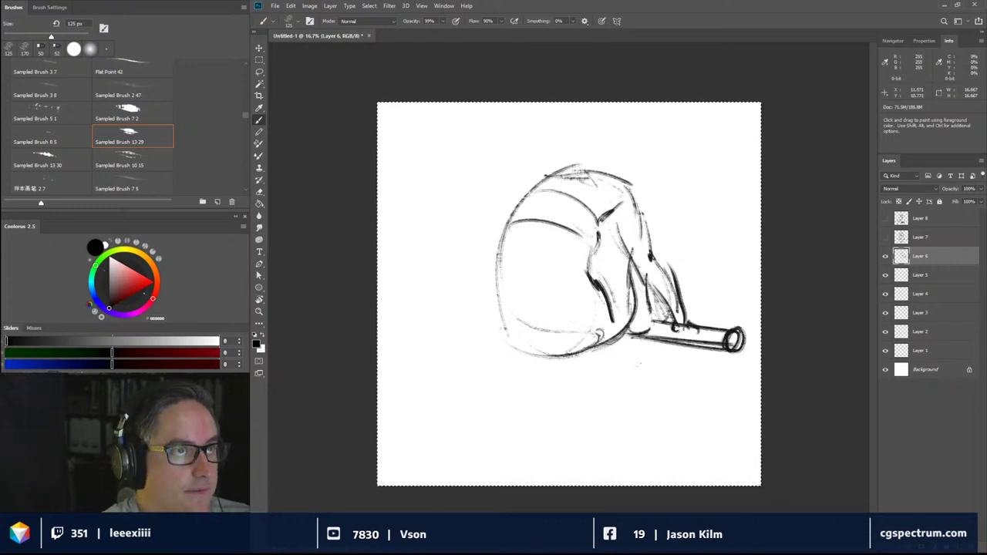
# - Draw the lower leg and foot below the bar, and the bowed head with hair hanging in front of the shoulder
pyautogui.moveTo(653, 343); pyautogui.dragTo(644, 380)
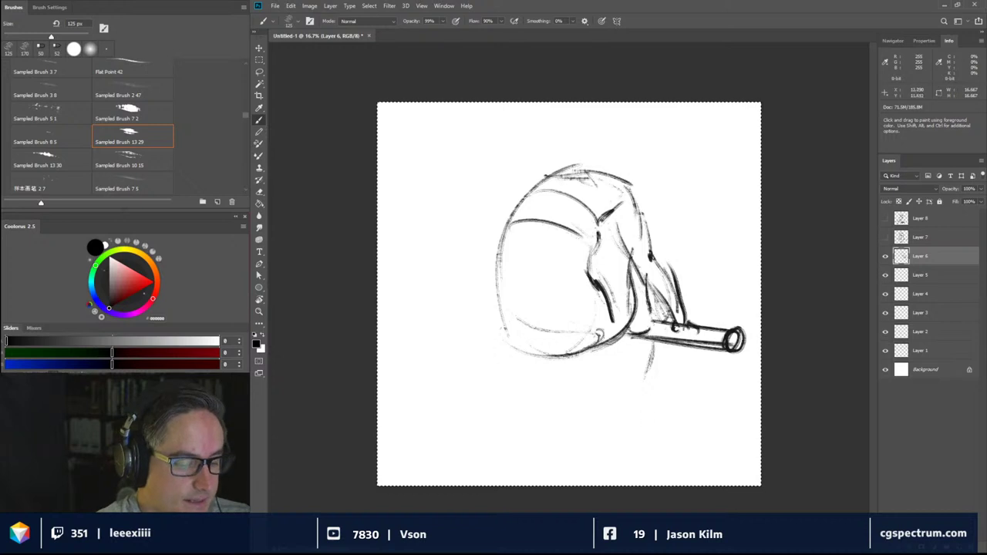
pyautogui.moveTo(659, 347); pyautogui.dragTo(648, 412)
pyautogui.moveTo(626, 347)
pyautogui.mouseDown()
pyautogui.moveTo(630, 428)
pyautogui.moveTo(676, 448)
pyautogui.mouseUp()
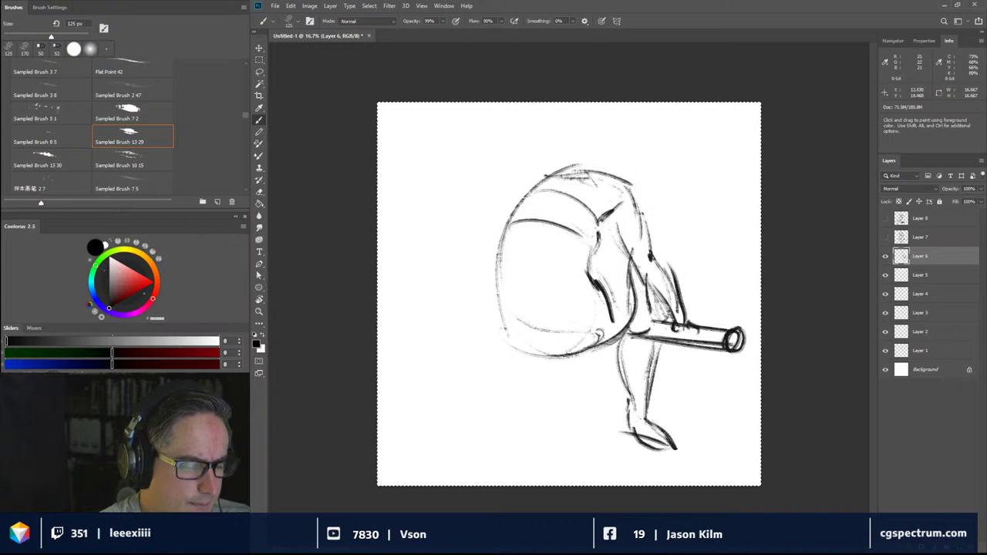
pyautogui.moveTo(592, 167); pyautogui.dragTo(640, 159)
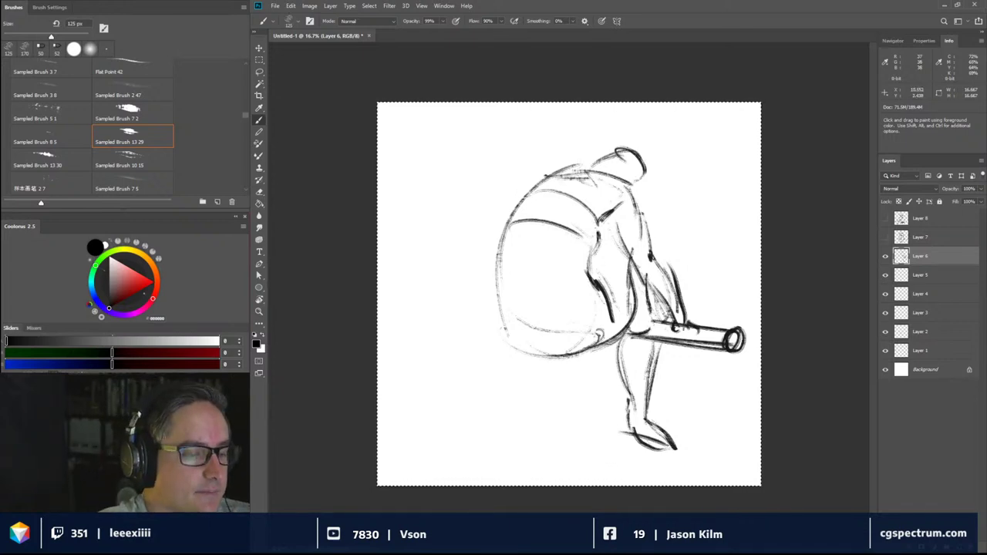
pyautogui.moveTo(632, 153)
pyautogui.mouseDown()
pyautogui.moveTo(621, 169)
pyautogui.moveTo(661, 239)
pyautogui.mouseUp()
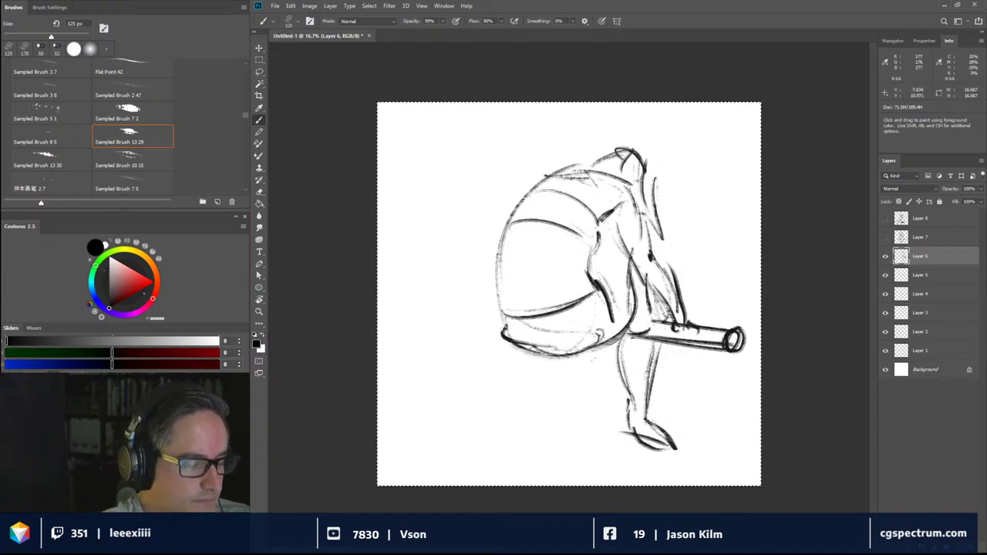
# - Draw the stool's oval seat and splayed legs beneath the hips, and the slanted supports under the bar's round end
pyautogui.moveTo(515, 363); pyautogui.dragTo(617, 360)
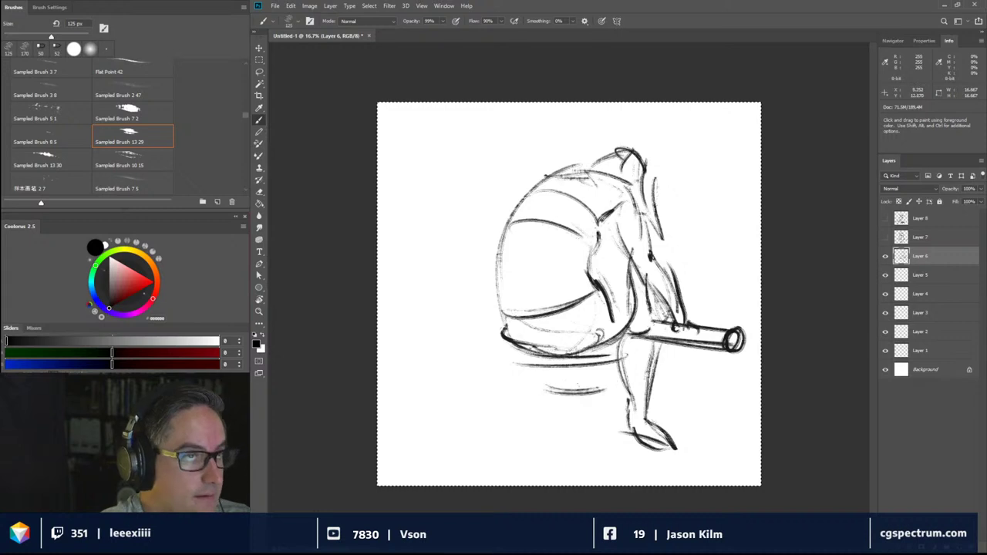
pyautogui.moveTo(604, 385); pyautogui.dragTo(541, 385)
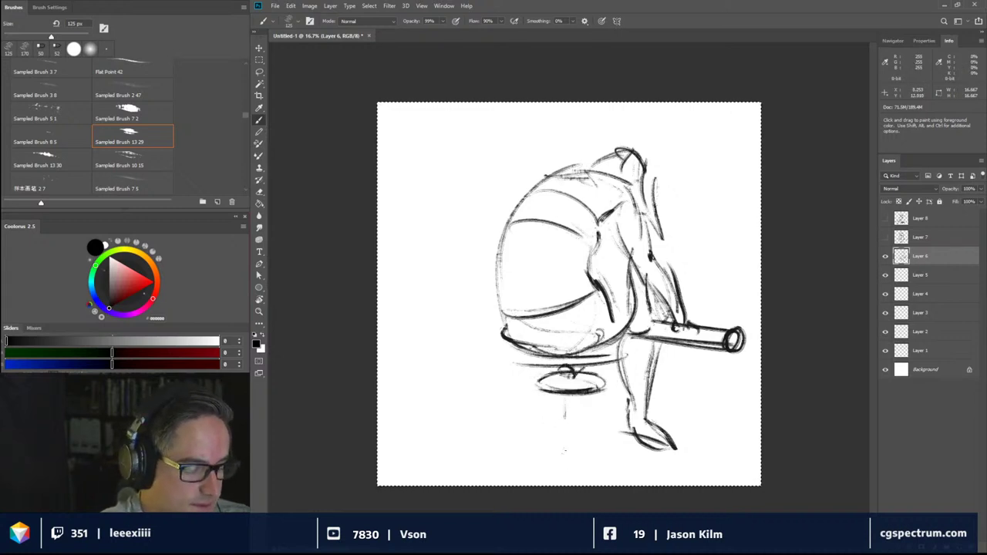
pyautogui.moveTo(572, 395); pyautogui.dragTo(569, 461)
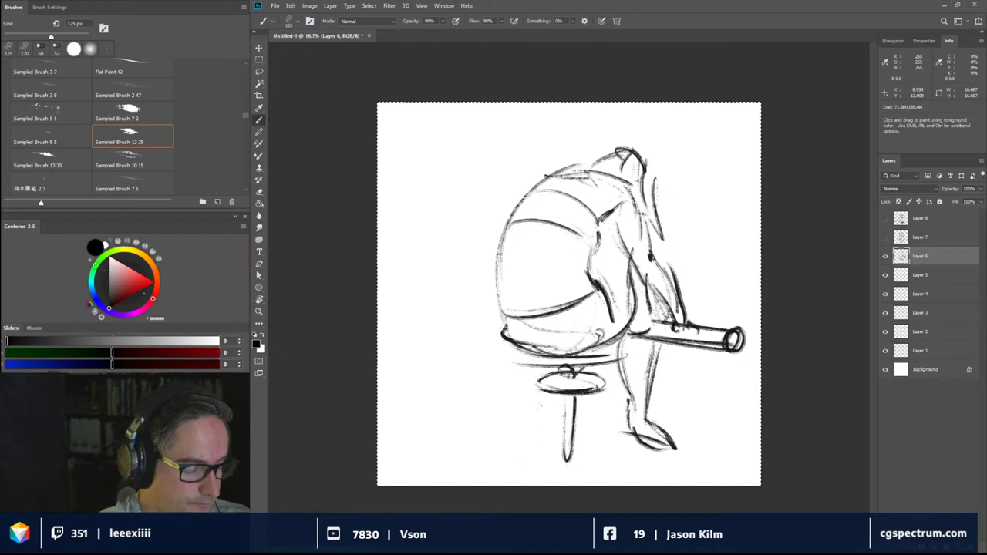
pyautogui.moveTo(542, 390)
pyautogui.mouseDown()
pyautogui.moveTo(507, 485)
pyautogui.moveTo(520, 484)
pyautogui.mouseUp()
pyautogui.moveTo(594, 392); pyautogui.dragTo(613, 484)
pyautogui.moveTo(604, 392); pyautogui.dragTo(622, 469)
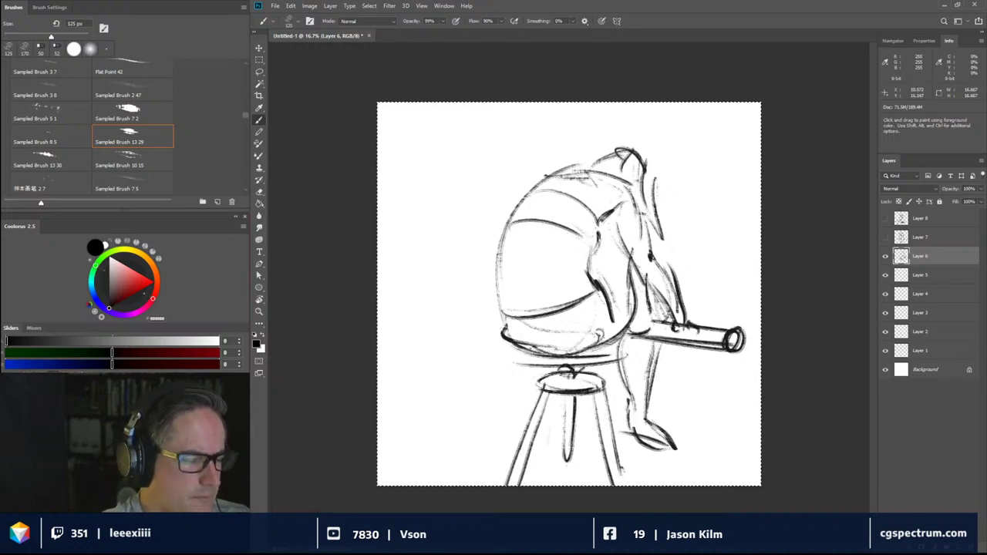
pyautogui.moveTo(707, 364); pyautogui.dragTo(688, 444)
pyautogui.moveTo(721, 346)
pyautogui.mouseDown()
pyautogui.moveTo(690, 480)
pyautogui.moveTo(684, 469)
pyautogui.moveTo(736, 484)
pyautogui.moveTo(731, 419)
pyautogui.mouseUp()
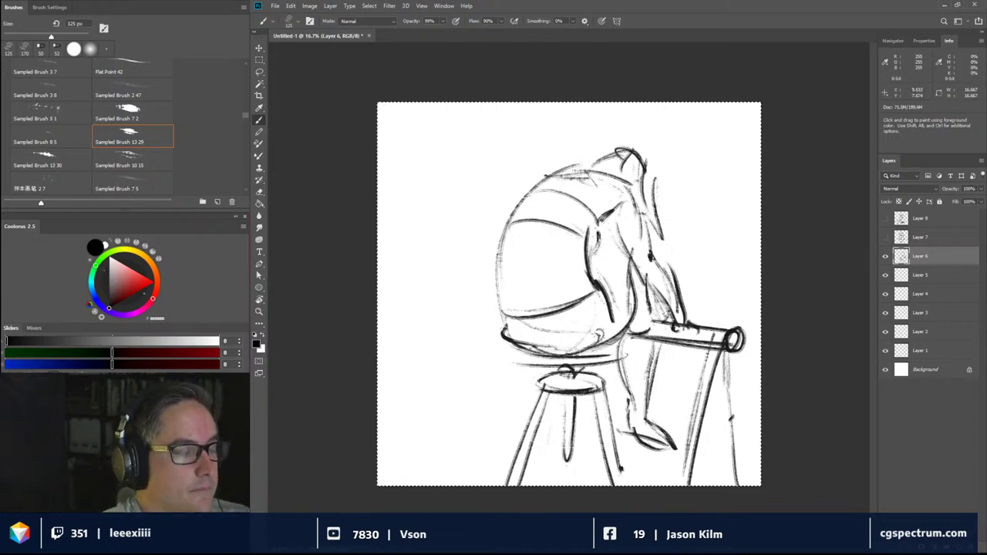
# - Darken the outline of the back, shoulder and head, then thicken the stool's seat and add its leg rungs
pyautogui.moveTo(513, 199); pyautogui.dragTo(508, 283)
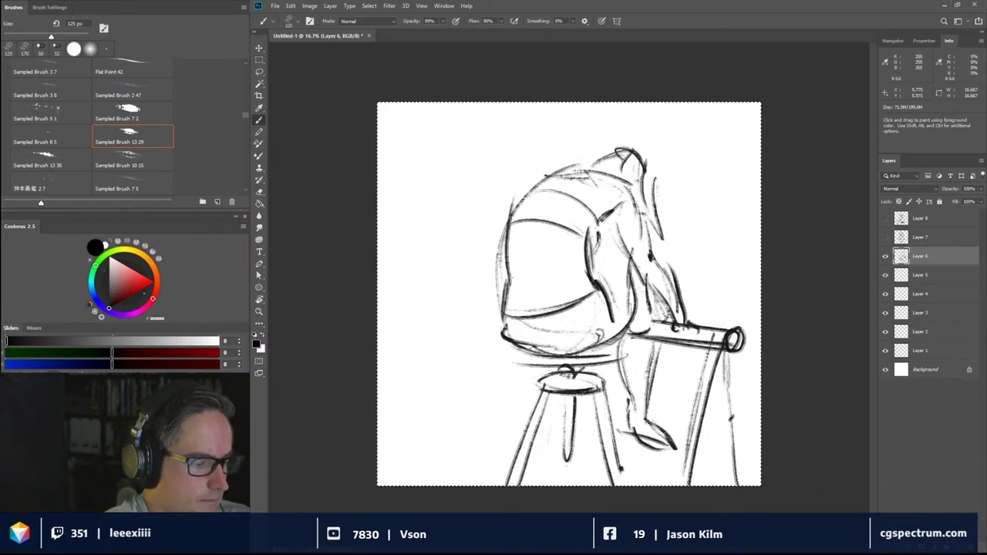
pyautogui.moveTo(511, 203); pyautogui.dragTo(640, 146)
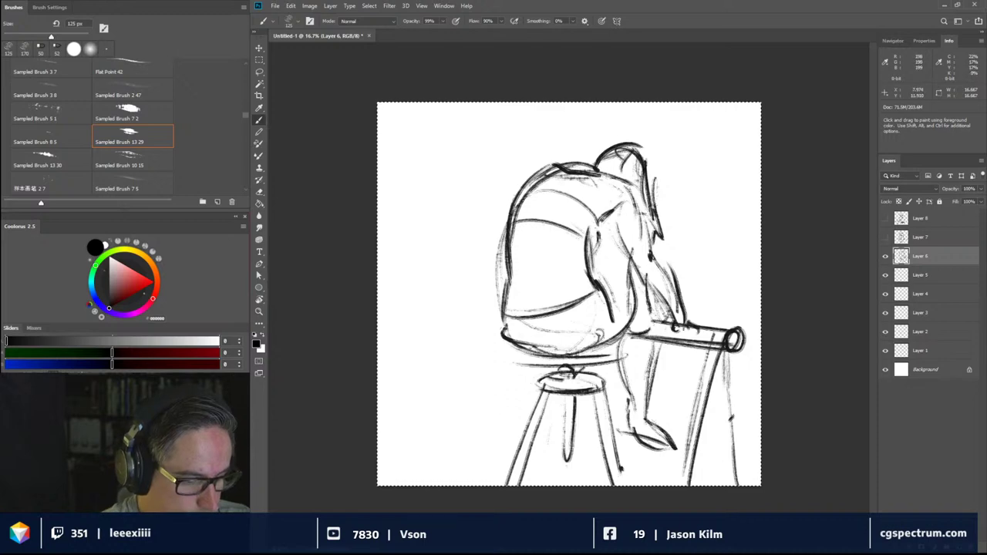
pyautogui.moveTo(545, 380)
pyautogui.mouseDown()
pyautogui.moveTo(597, 377)
pyautogui.moveTo(540, 384)
pyautogui.moveTo(521, 482)
pyautogui.moveTo(565, 460)
pyautogui.mouseUp()
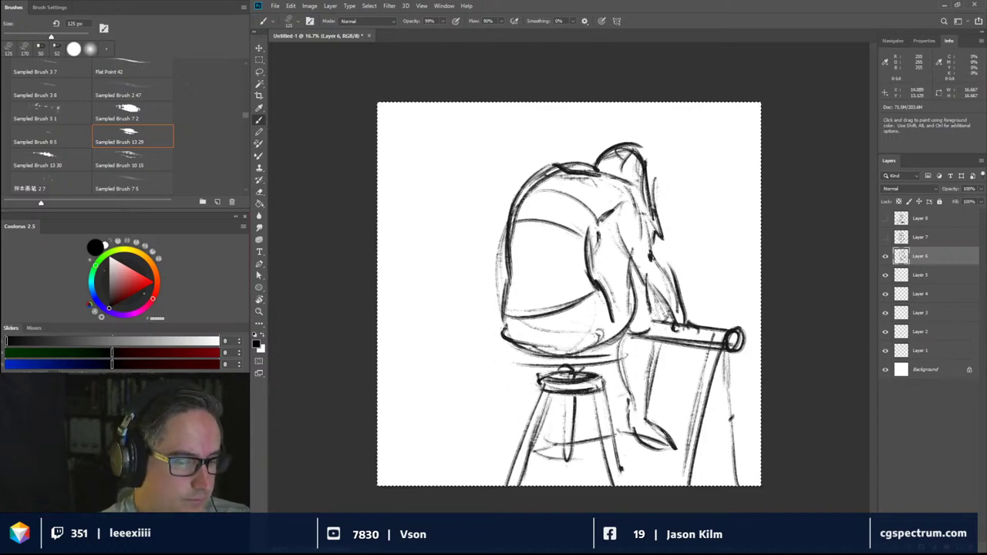
# - Hide Layer 6 with the finished sketch, make Layer 5 the active layer, and select the whole canvas
pyautogui.click(885, 255)
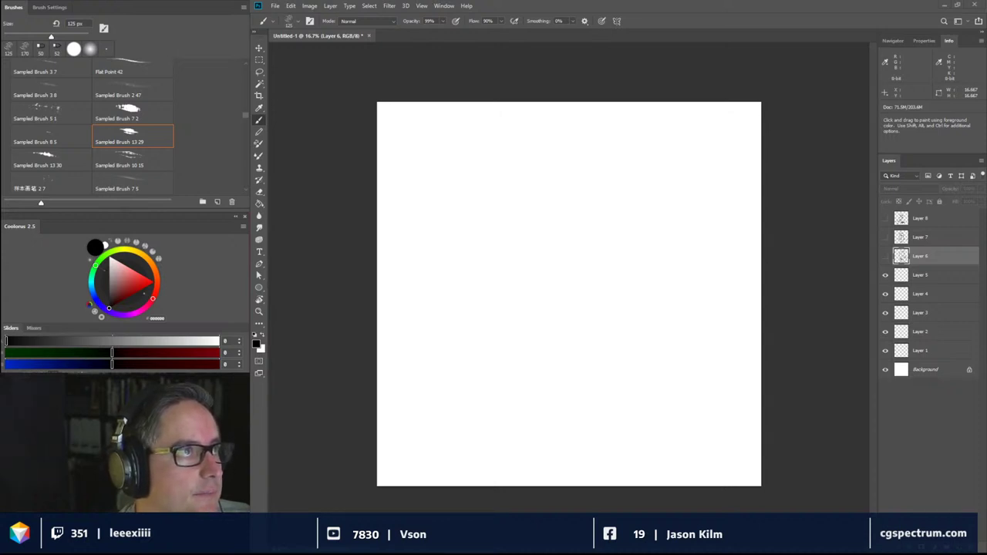
pyautogui.click(670, 244)
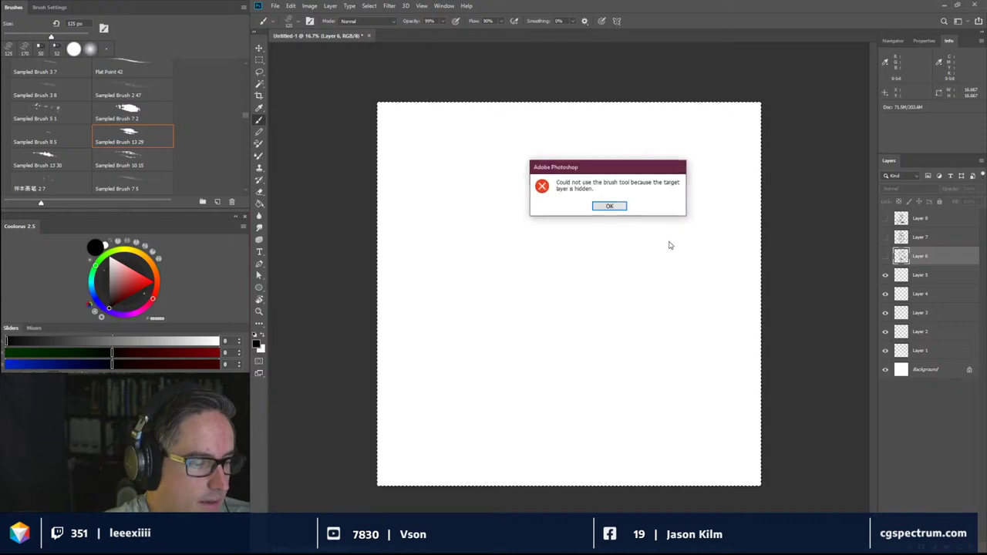
pyautogui.click(611, 205)
pyautogui.click(925, 276)
pyautogui.hotkey('ctrl', 'a')
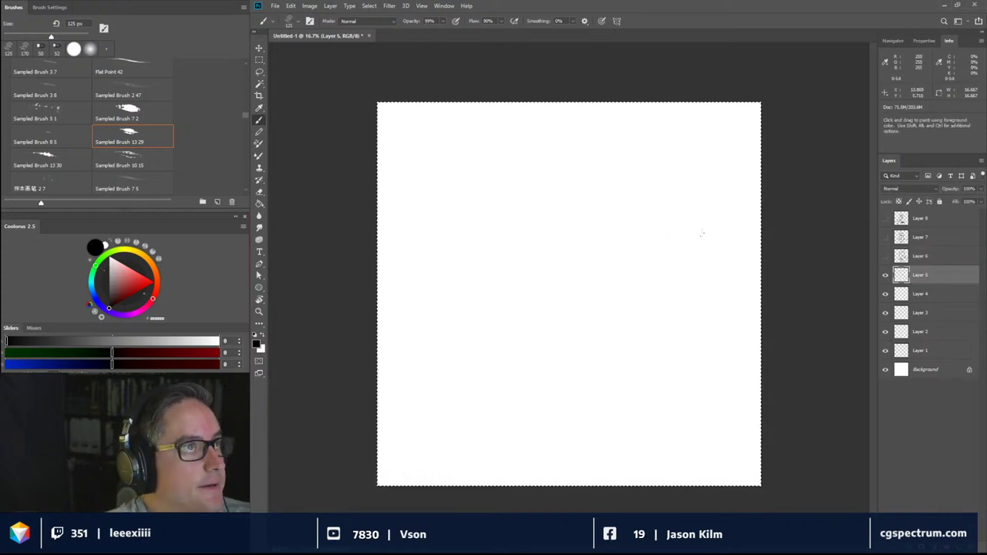
# - Draw the long cylindrical bar across the canvas with its upper edge, rounded end and lower edge
pyautogui.keyDown('shift'); pyautogui.click(656, 243); pyautogui.keyUp('shift')
pyautogui.moveTo(435, 285)
pyautogui.mouseDown()
pyautogui.moveTo(453, 341)
pyautogui.moveTo(469, 306)
pyautogui.moveTo(567, 325)
pyautogui.mouseUp()
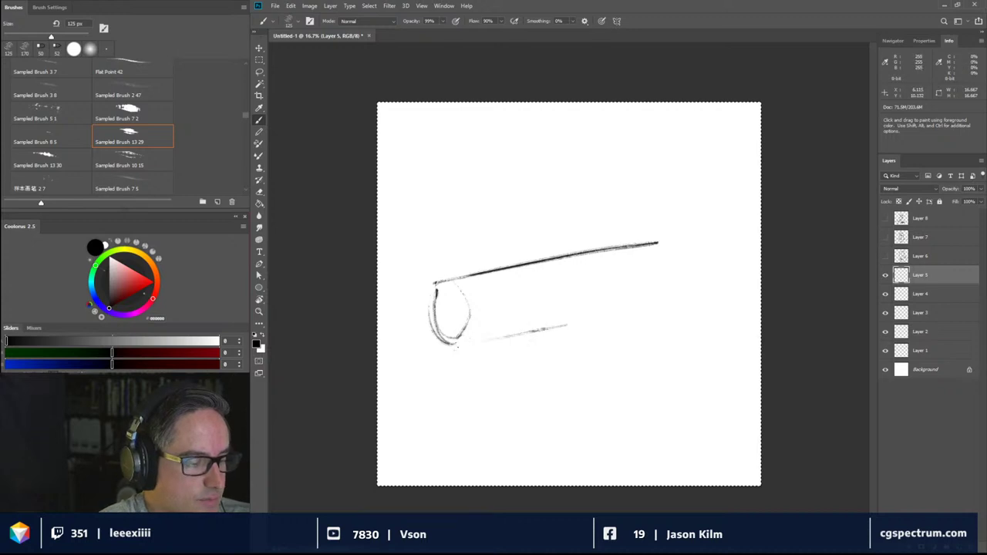
pyautogui.moveTo(455, 346); pyautogui.dragTo(564, 312)
pyautogui.moveTo(510, 330); pyautogui.dragTo(563, 318)
# - Draw the forearm coming down to a hand resting on the bar, with fingertips curling under its lower edge
pyautogui.moveTo(531, 261)
pyautogui.mouseDown()
pyautogui.moveTo(570, 223)
pyautogui.moveTo(583, 187)
pyautogui.mouseUp()
pyautogui.moveTo(567, 224)
pyautogui.mouseDown()
pyautogui.moveTo(592, 176)
pyautogui.moveTo(647, 115)
pyautogui.mouseUp()
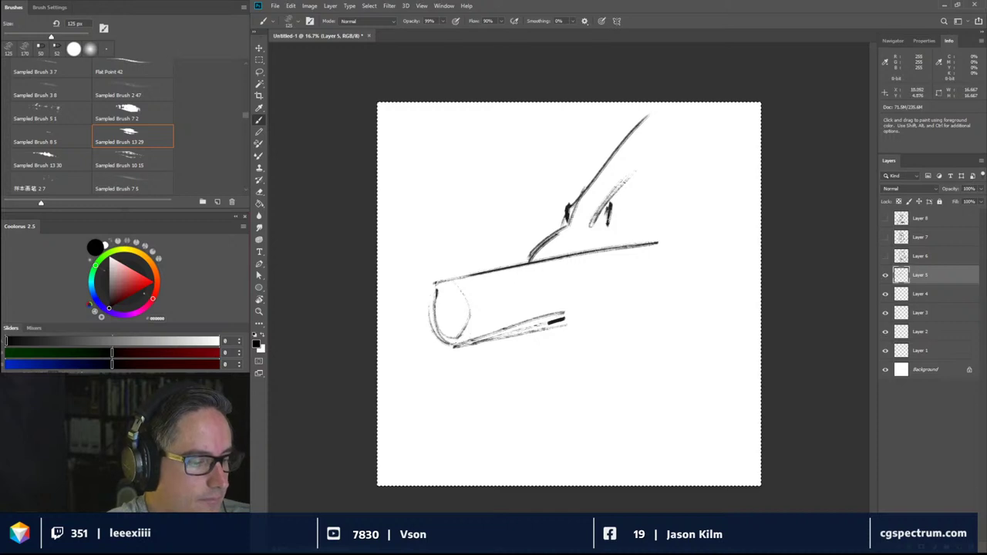
pyautogui.moveTo(610, 219)
pyautogui.mouseDown()
pyautogui.moveTo(611, 245)
pyautogui.moveTo(532, 256)
pyautogui.moveTo(591, 248)
pyautogui.mouseUp()
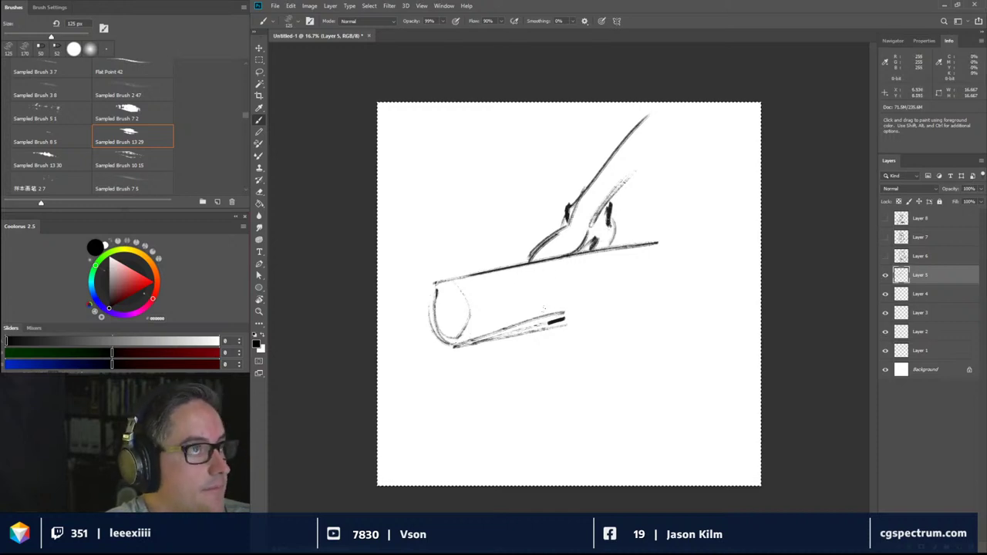
pyautogui.moveTo(563, 319); pyautogui.dragTo(578, 319)
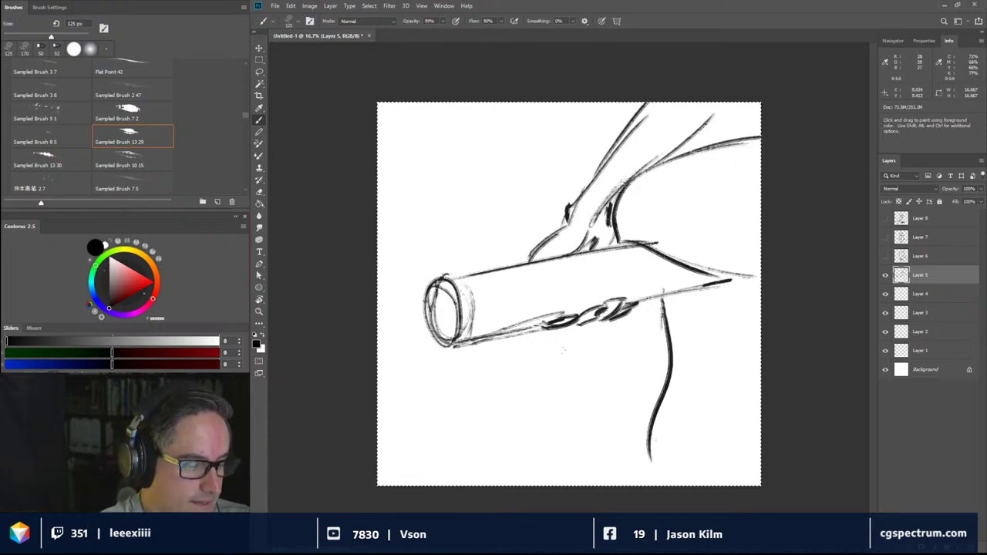
# - Draw the front line of the lower leg beneath the bar and the splayed supports under the bar's round end
pyautogui.moveTo(563, 356); pyautogui.dragTo(578, 418)
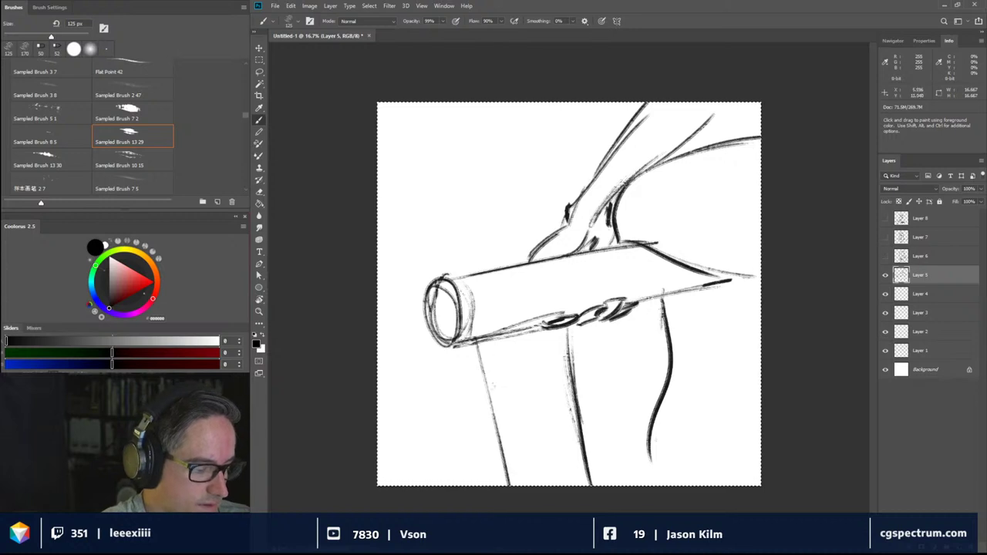
pyautogui.moveTo(492, 323); pyautogui.dragTo(529, 484)
pyautogui.moveTo(446, 359)
pyautogui.mouseDown()
pyautogui.moveTo(420, 482)
pyautogui.moveTo(441, 468)
pyautogui.mouseUp()
pyautogui.moveTo(486, 324); pyautogui.dragTo(475, 362)
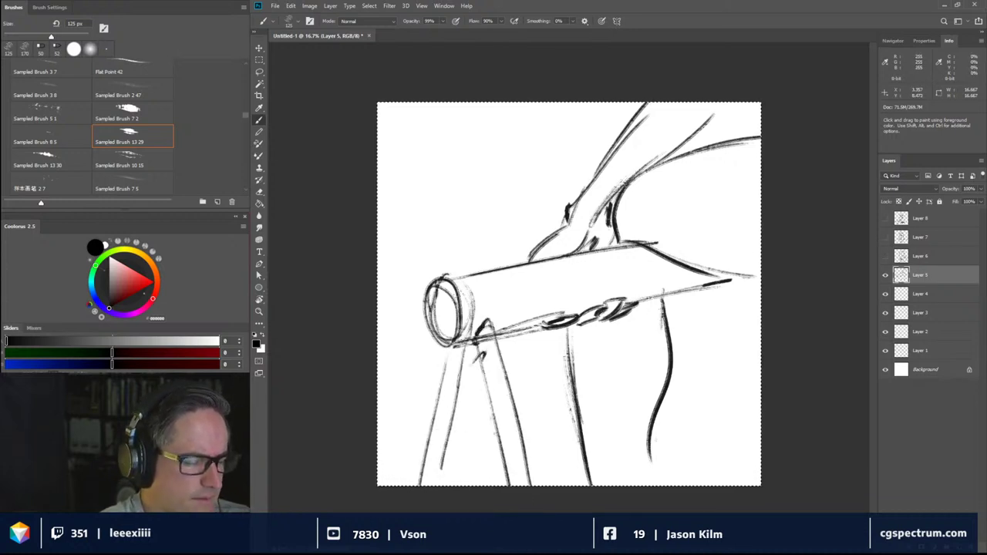
# - Add contour lines along the bar, thigh and lower leg, and darken the thigh's lower edge where it meets the bar
pyautogui.moveTo(515, 279); pyautogui.dragTo(676, 255)
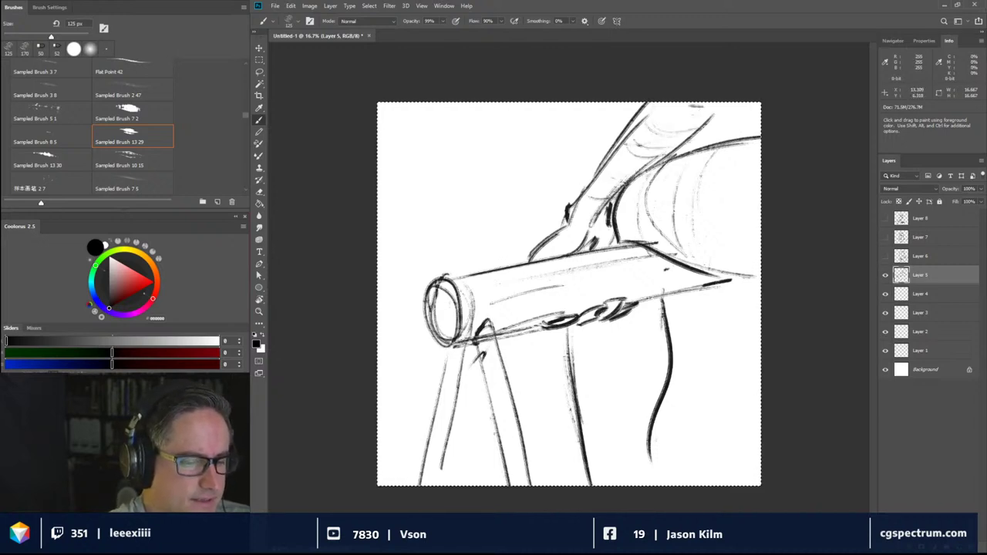
pyautogui.moveTo(737, 130)
pyautogui.mouseDown()
pyautogui.moveTo(717, 198)
pyautogui.moveTo(730, 248)
pyautogui.mouseUp()
pyautogui.moveTo(641, 243); pyautogui.dragTo(756, 282)
pyautogui.moveTo(697, 265)
pyautogui.mouseDown()
pyautogui.moveTo(738, 281)
pyautogui.moveTo(714, 272)
pyautogui.mouseUp()
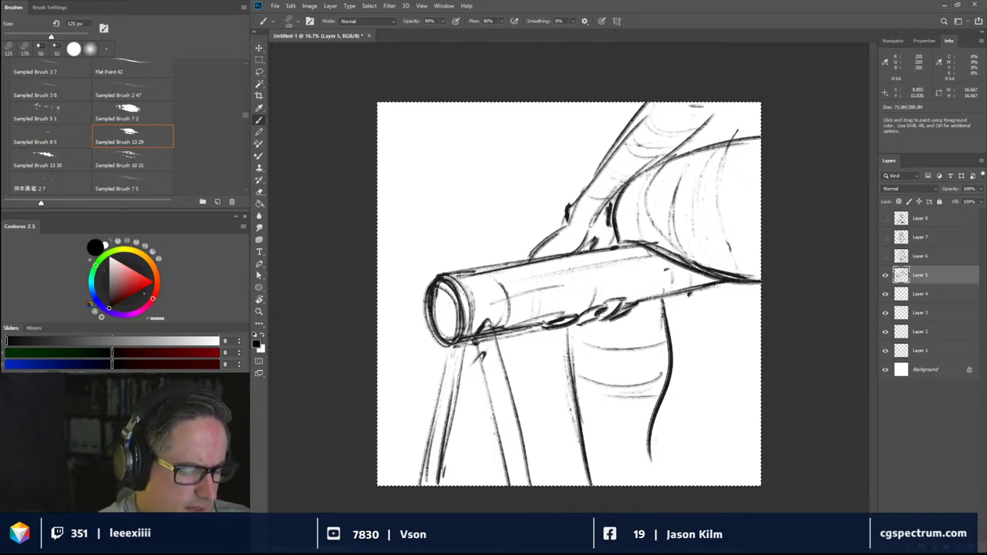
pyautogui.moveTo(601, 472); pyautogui.dragTo(621, 468)
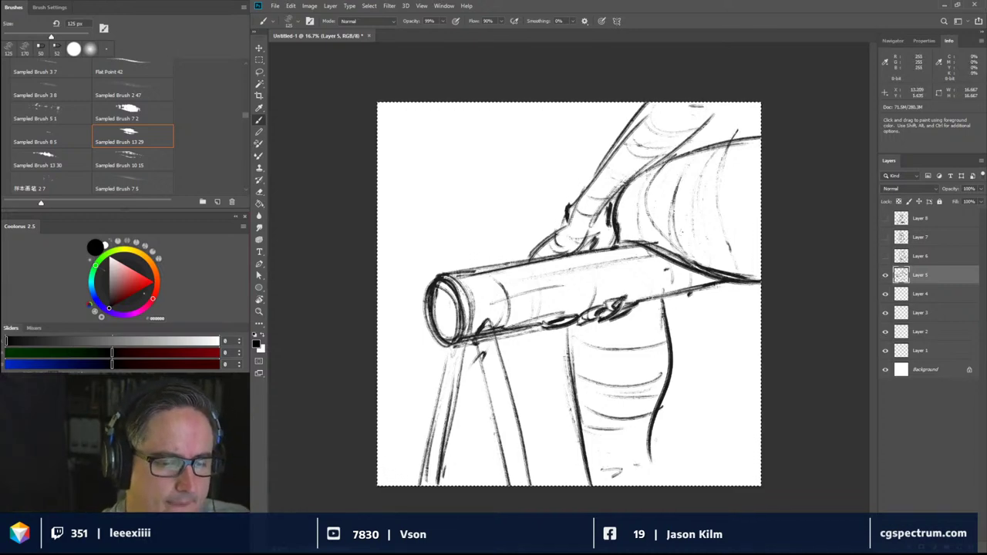
# - Darken both outlines of the hand and forearm, extending them to the canvas's top edge
pyautogui.hotkey('ctrl', 'd')
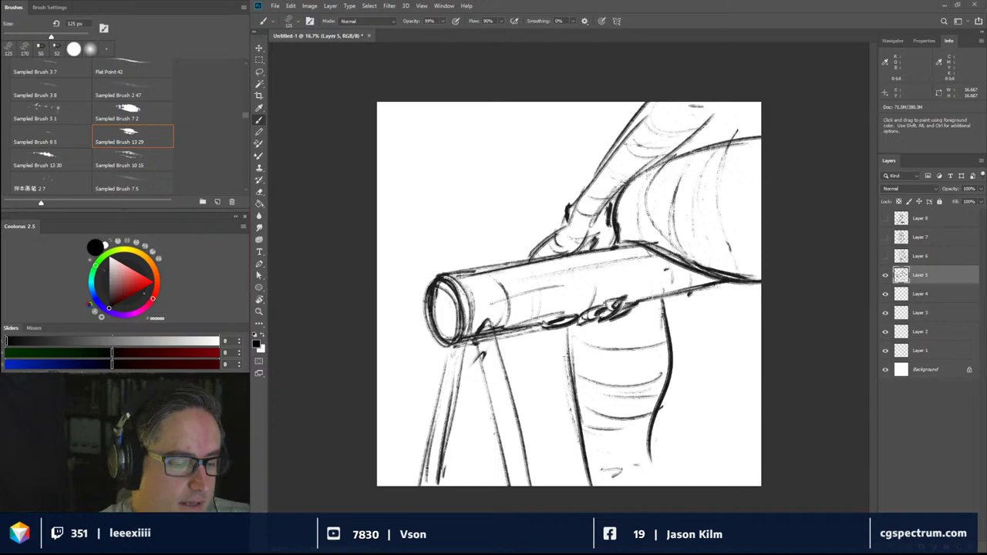
pyautogui.hotkey('ctrl', 'a')
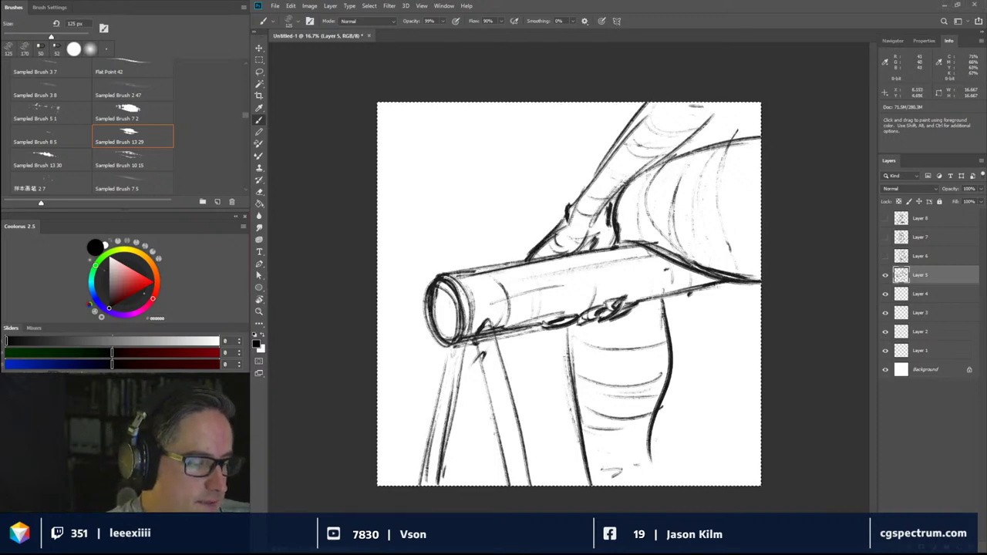
pyautogui.moveTo(550, 236); pyautogui.dragTo(632, 121)
pyautogui.moveTo(599, 164); pyautogui.dragTo(646, 103)
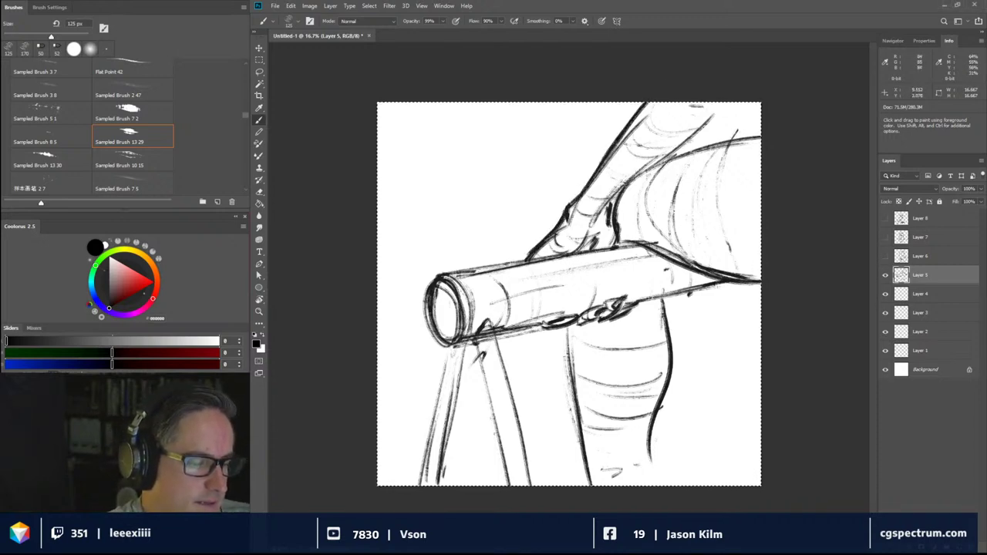
pyautogui.moveTo(616, 207); pyautogui.dragTo(722, 103)
pyautogui.moveTo(694, 138); pyautogui.dragTo(725, 103)
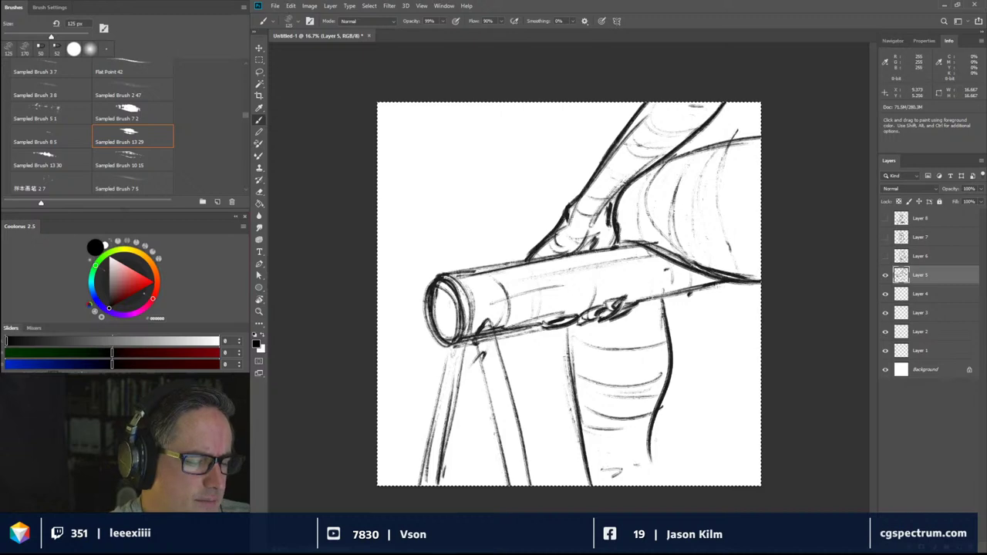
# - Hide Layer 5 with the finished sketch, make Layer 4 the active layer, and select the whole canvas
pyautogui.click(885, 256)
pyautogui.click(885, 274)
pyautogui.click(885, 256)
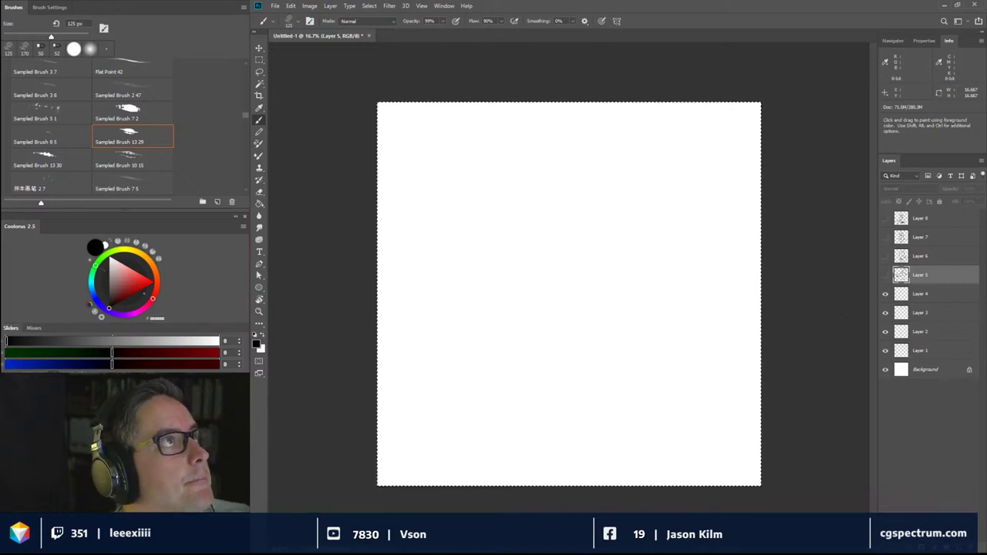
pyautogui.hotkey('ctrl', 'd')
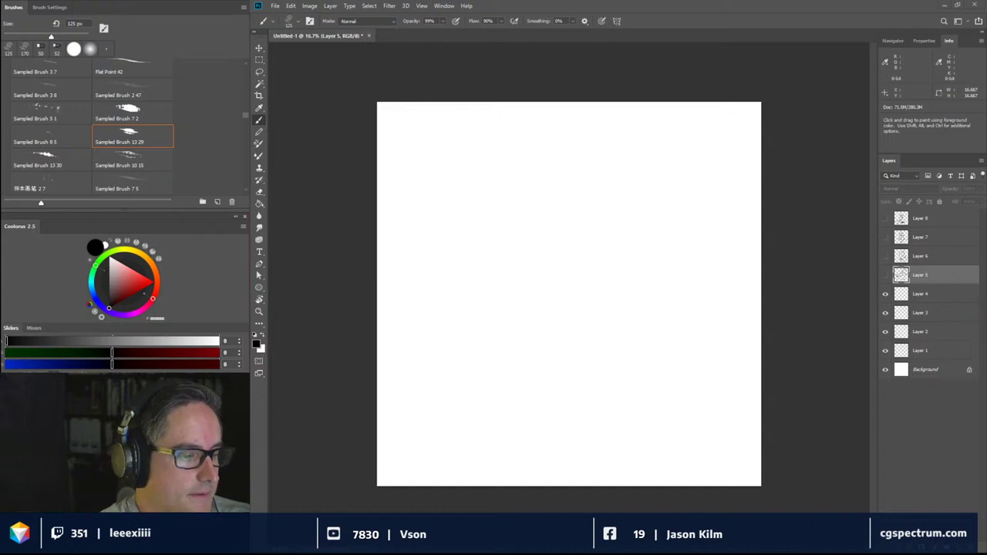
pyautogui.click(566, 131)
pyautogui.click(609, 206)
pyautogui.click(918, 299)
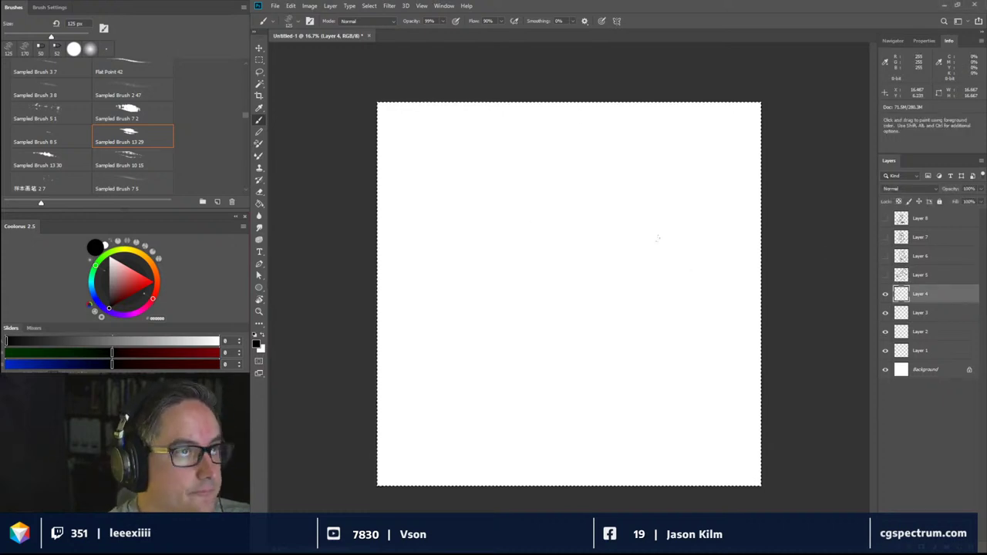
# - Draw both sides of the first forearm in the upper middle of the canvas, narrowing to the wrist and thumb base
pyautogui.moveTo(532, 245)
pyautogui.mouseDown()
pyautogui.moveTo(564, 126)
pyautogui.moveTo(531, 225)
pyautogui.mouseUp()
pyautogui.moveTo(549, 140); pyautogui.dragTo(518, 268)
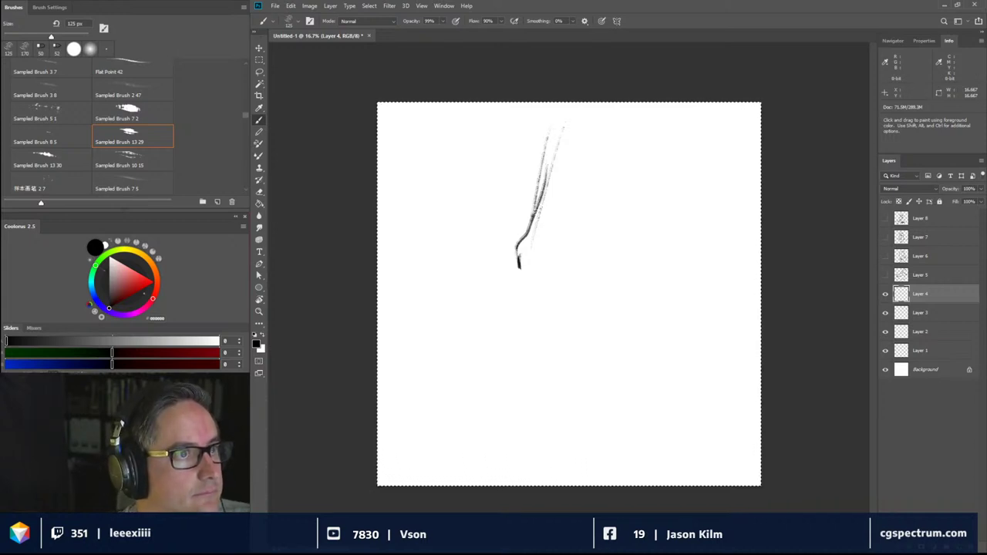
pyautogui.hotkey('ctrl', 'd')
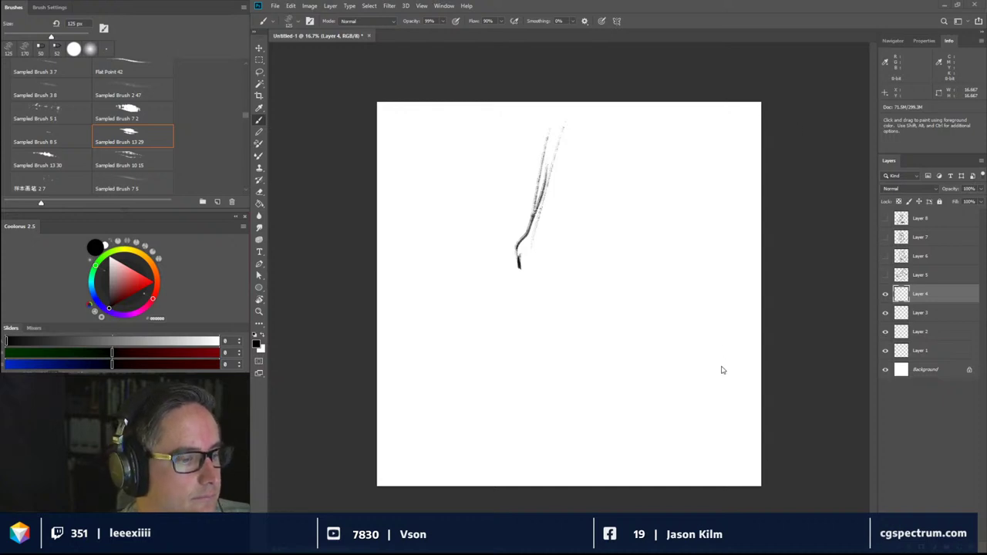
pyautogui.hotkey('ctrl', 'a')
pyautogui.moveTo(596, 167); pyautogui.dragTo(580, 234)
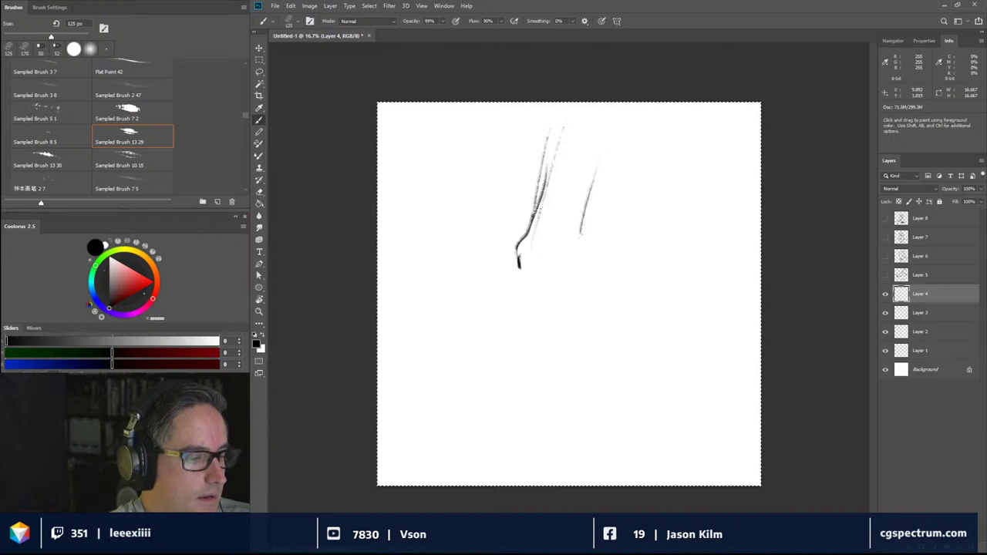
pyautogui.moveTo(606, 127)
pyautogui.mouseDown()
pyautogui.moveTo(580, 239)
pyautogui.moveTo(598, 254)
pyautogui.mouseUp()
pyautogui.moveTo(603, 242); pyautogui.dragTo(609, 275)
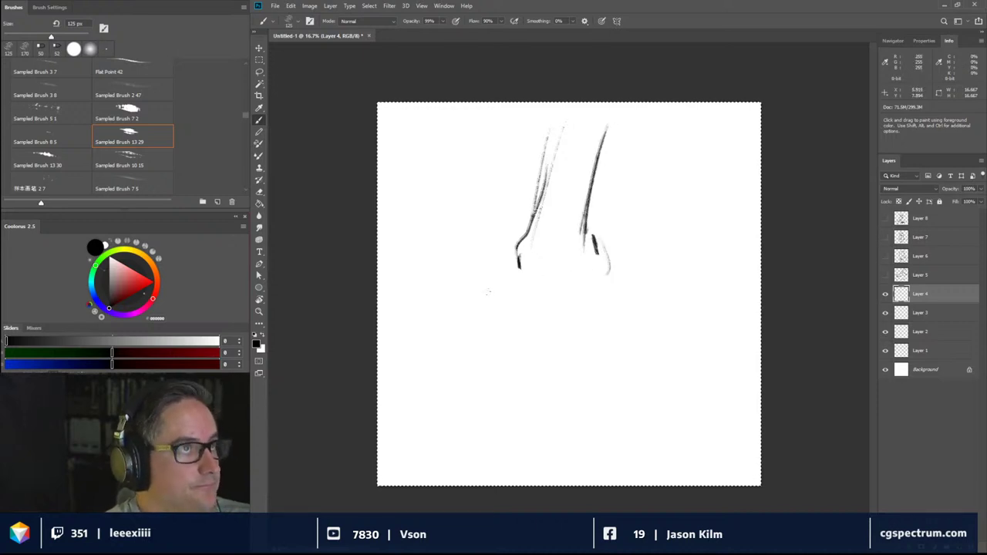
# - Draw the two outer edges of the first hand below the wrist and the slanted near edge of the second forearm
pyautogui.moveTo(525, 255); pyautogui.dragTo(498, 299)
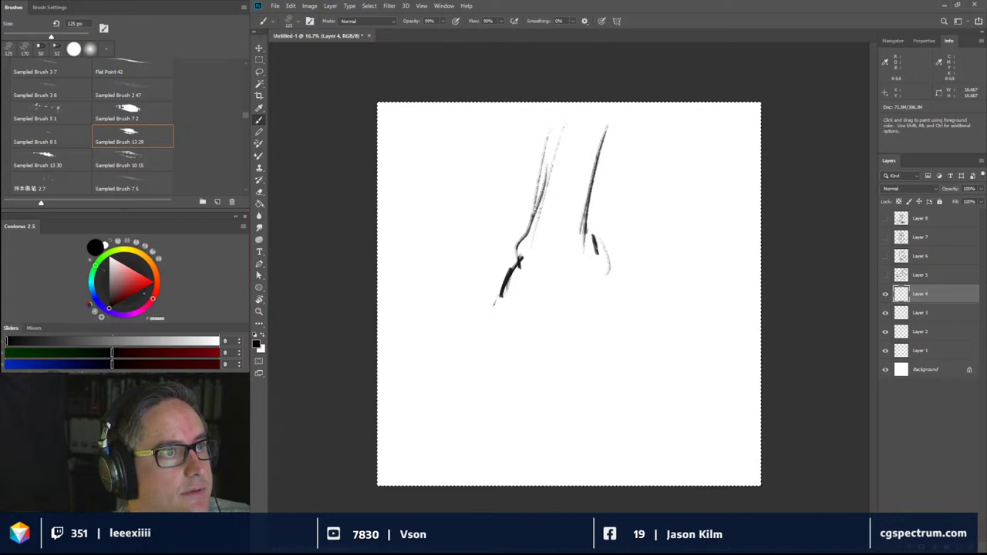
pyautogui.hotkey('ctrl', 'd')
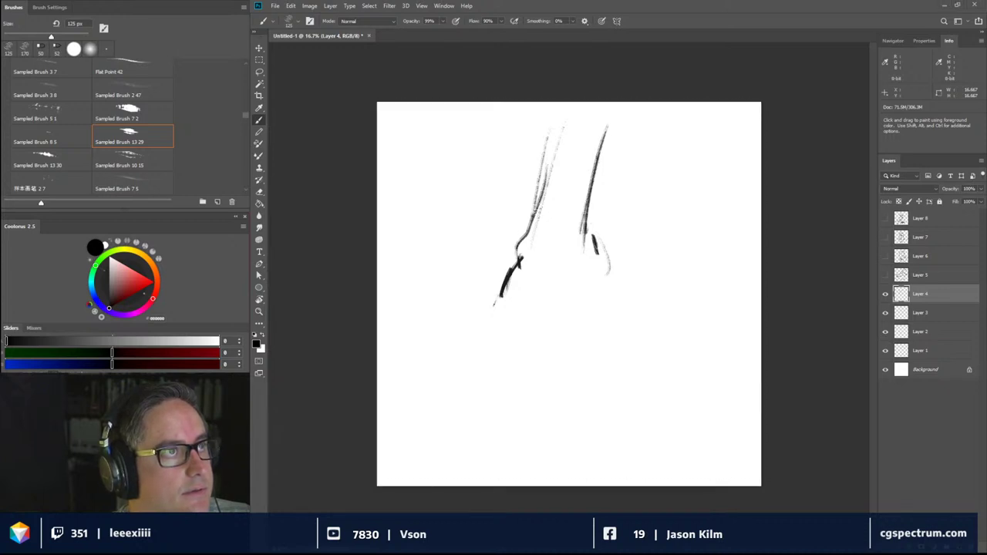
pyautogui.hotkey('ctrl', 'a')
pyautogui.moveTo(592, 240)
pyautogui.mouseDown()
pyautogui.moveTo(604, 281)
pyautogui.moveTo(580, 306)
pyautogui.mouseUp()
pyautogui.moveTo(596, 271)
pyautogui.mouseDown()
pyautogui.moveTo(625, 272)
pyautogui.moveTo(670, 195)
pyautogui.mouseUp()
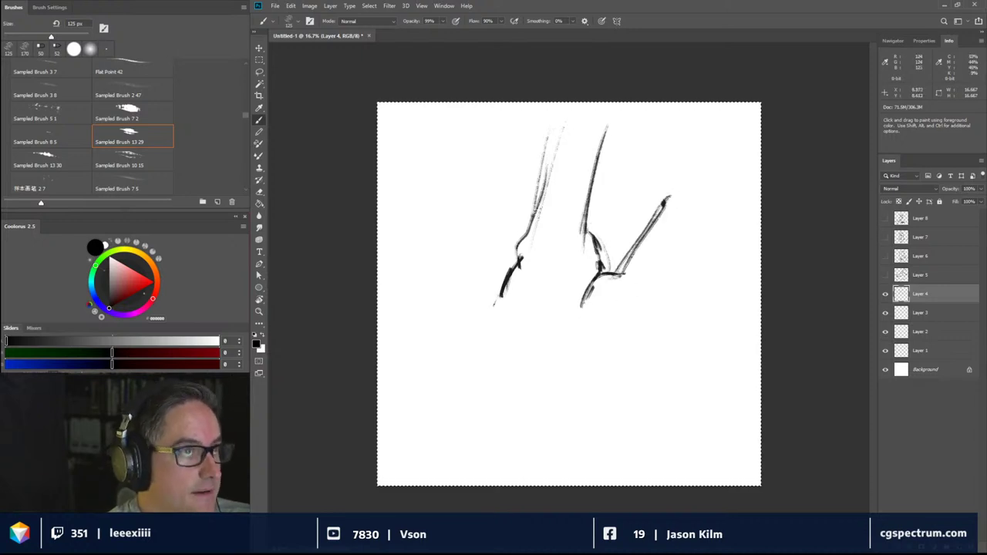
# - Draw the curled second hand, the curved limb beside it, and the rest of its forearm up to the canvas's top edge
pyautogui.moveTo(592, 291)
pyautogui.mouseDown()
pyautogui.moveTo(578, 315)
pyautogui.moveTo(620, 308)
pyautogui.moveTo(615, 333)
pyautogui.moveTo(625, 331)
pyautogui.mouseUp()
pyautogui.moveTo(628, 317)
pyautogui.mouseDown()
pyautogui.moveTo(623, 331)
pyautogui.moveTo(638, 313)
pyautogui.moveTo(669, 315)
pyautogui.moveTo(682, 282)
pyautogui.moveTo(680, 291)
pyautogui.moveTo(715, 257)
pyautogui.mouseUp()
pyautogui.moveTo(681, 291); pyautogui.dragTo(706, 263)
pyautogui.moveTo(695, 312)
pyautogui.mouseDown()
pyautogui.moveTo(755, 227)
pyautogui.moveTo(712, 343)
pyautogui.mouseUp()
pyautogui.moveTo(707, 230); pyautogui.dragTo(706, 219)
pyautogui.moveTo(700, 253)
pyautogui.mouseDown()
pyautogui.moveTo(723, 221)
pyautogui.moveTo(722, 230)
pyautogui.moveTo(728, 183)
pyautogui.mouseUp()
pyautogui.moveTo(667, 205); pyautogui.dragTo(669, 107)
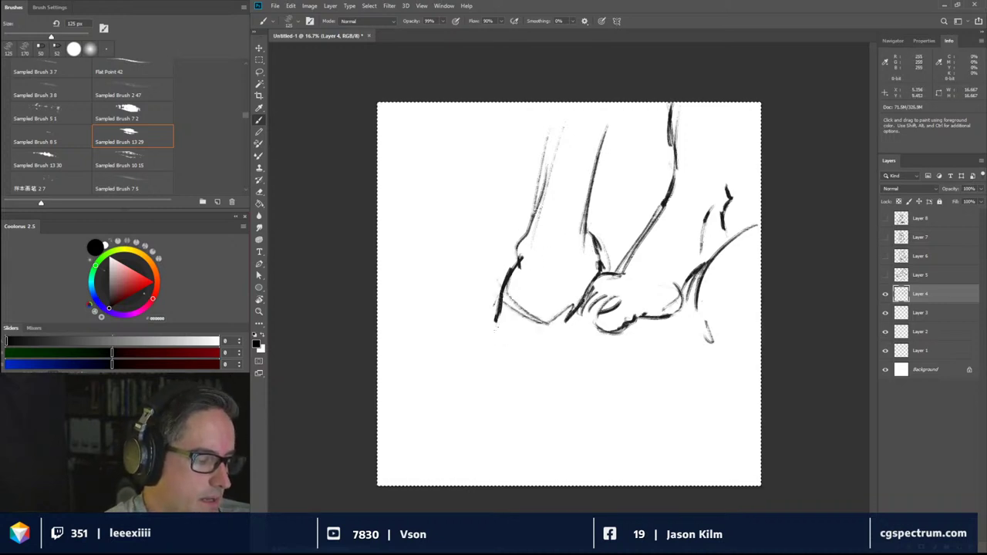
# - Draw the curled fingers of the first hand, with knuckles and tendon lines across its back
pyautogui.moveTo(496, 322); pyautogui.dragTo(509, 323)
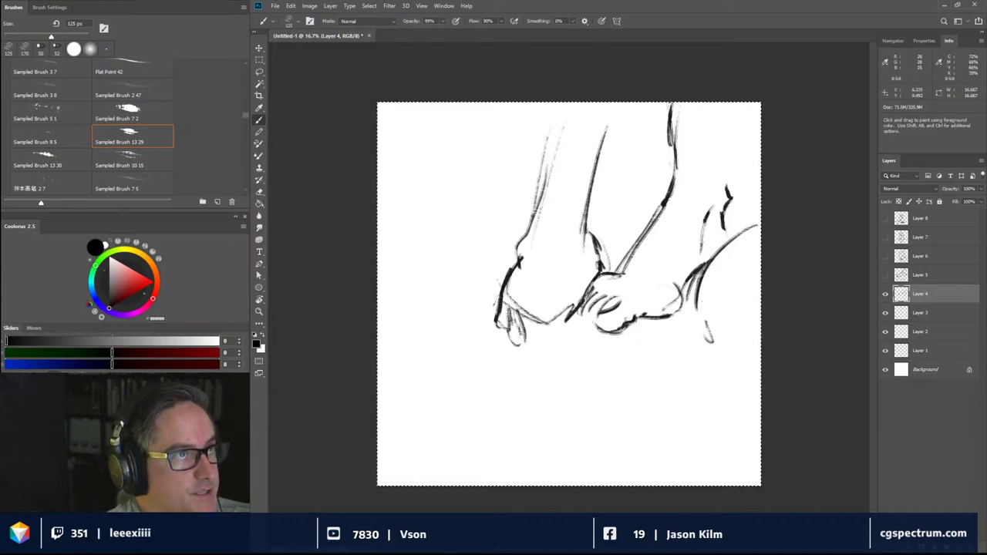
pyautogui.moveTo(515, 313); pyautogui.dragTo(542, 346)
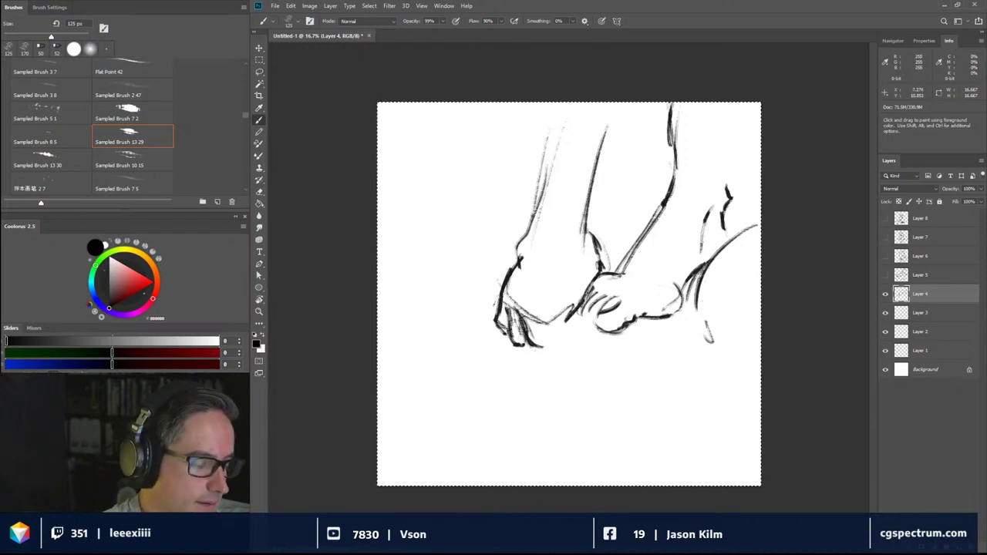
pyautogui.moveTo(526, 338); pyautogui.dragTo(563, 348)
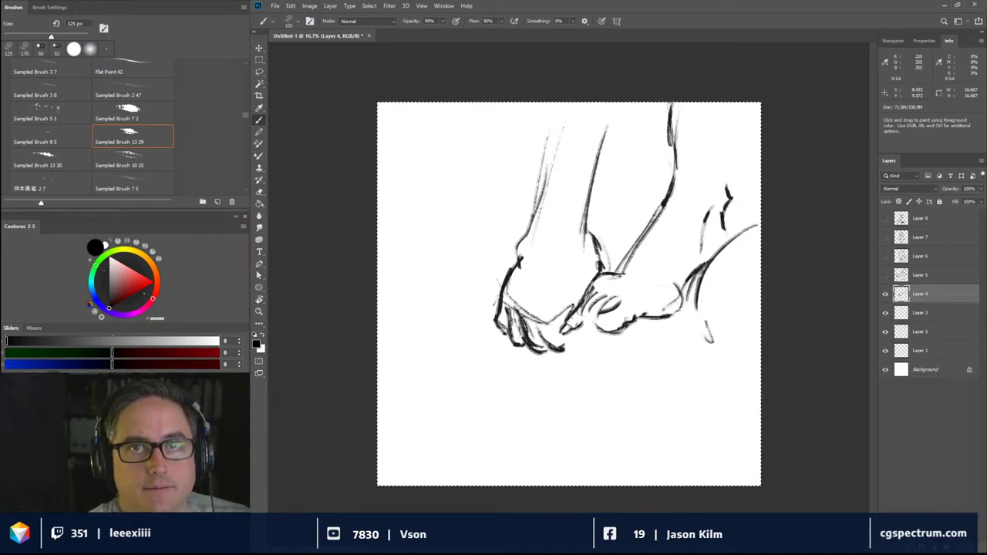
pyautogui.moveTo(580, 300); pyautogui.dragTo(566, 318)
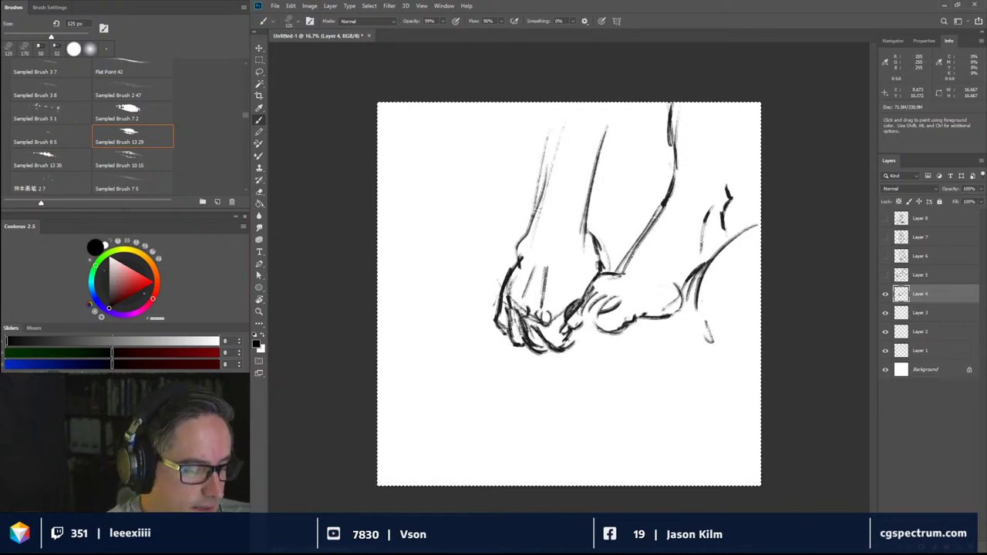
# - Draw the bar's edges on both sides of the hands and the leg line descending beside it, then darken the first forearm's outline
pyautogui.moveTo(580, 333); pyautogui.dragTo(698, 349)
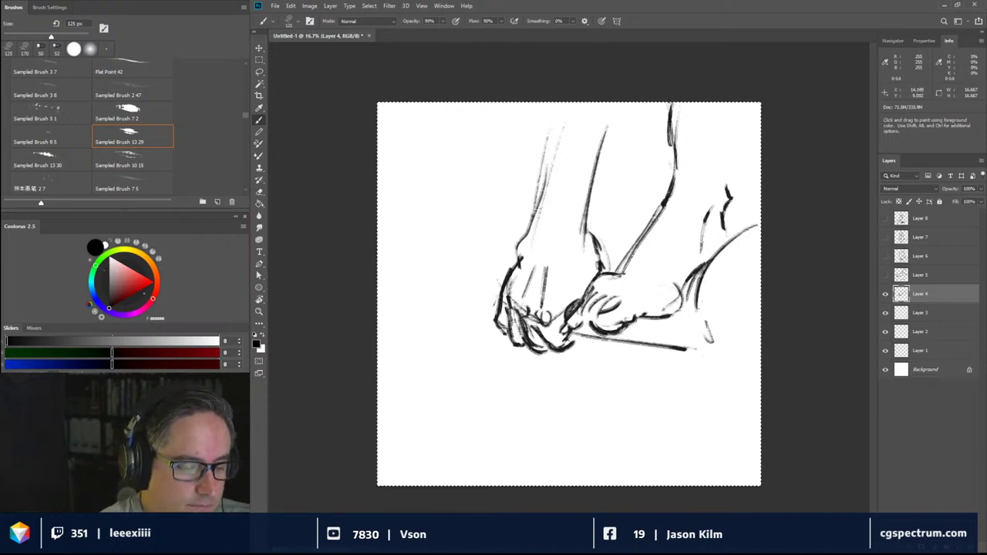
pyautogui.moveTo(701, 315); pyautogui.dragTo(701, 340)
pyautogui.moveTo(709, 293); pyautogui.dragTo(706, 301)
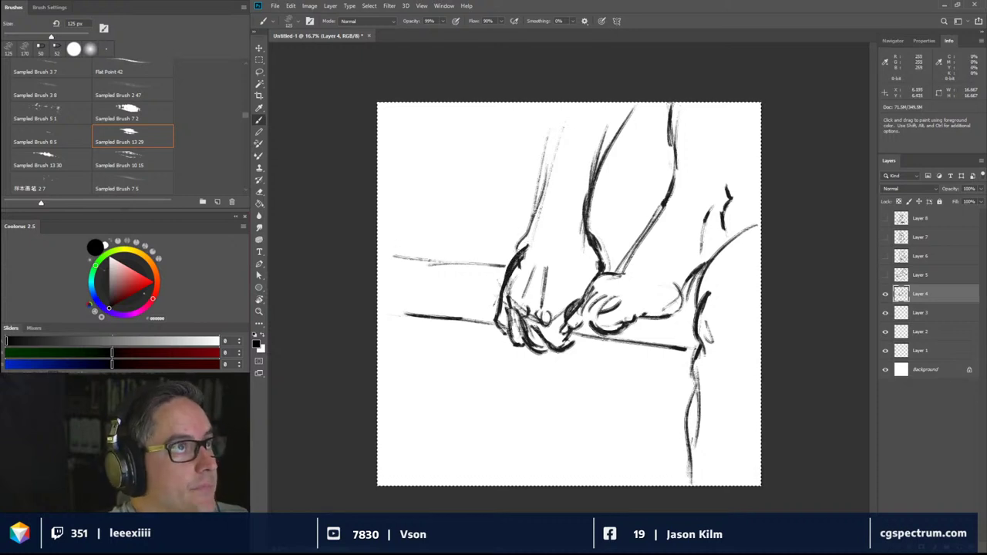
pyautogui.moveTo(528, 229); pyautogui.dragTo(564, 101)
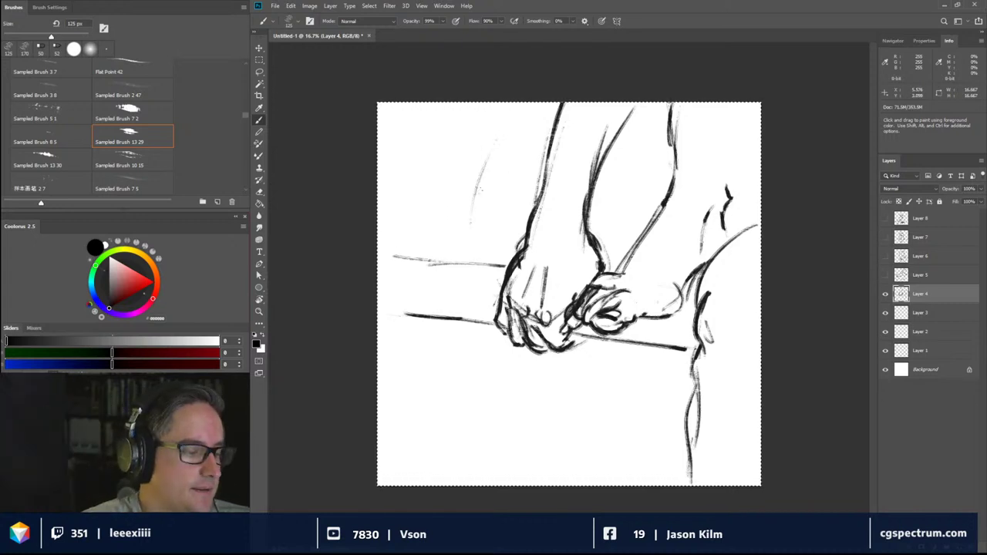
# - Sketch loose angular lines beside the first forearm and light curves below the hands, then select the whole canvas
pyautogui.moveTo(488, 145)
pyautogui.mouseDown()
pyautogui.moveTo(464, 180)
pyautogui.moveTo(496, 241)
pyautogui.moveTo(448, 371)
pyautogui.mouseUp()
pyautogui.moveTo(458, 343)
pyautogui.mouseDown()
pyautogui.moveTo(484, 380)
pyautogui.moveTo(525, 393)
pyautogui.mouseUp()
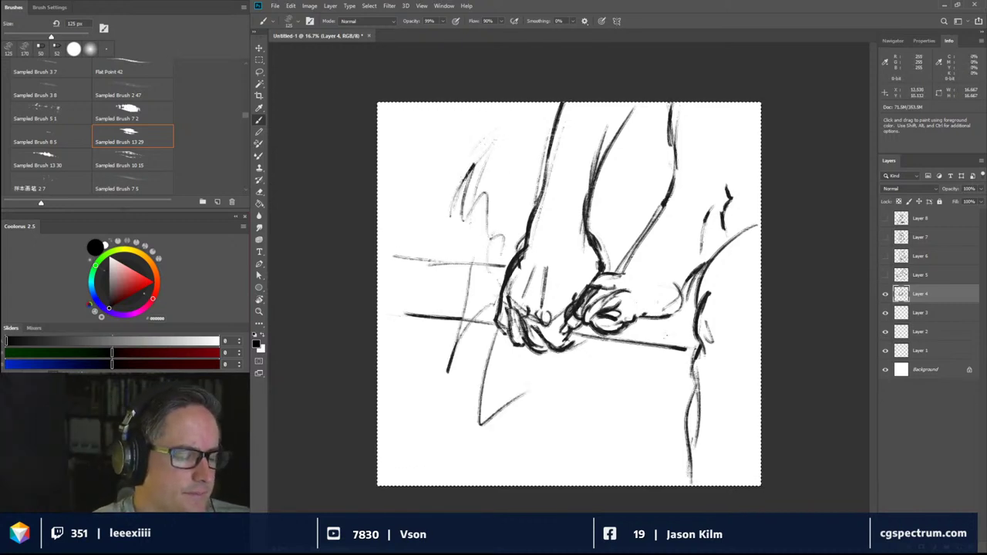
pyautogui.moveTo(555, 427); pyautogui.dragTo(595, 397)
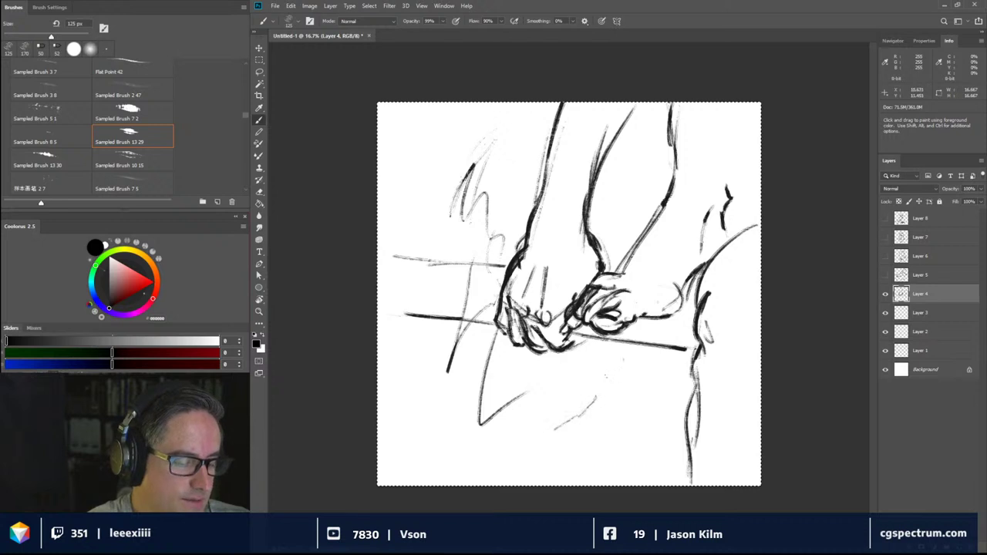
pyautogui.moveTo(592, 436); pyautogui.dragTo(548, 472)
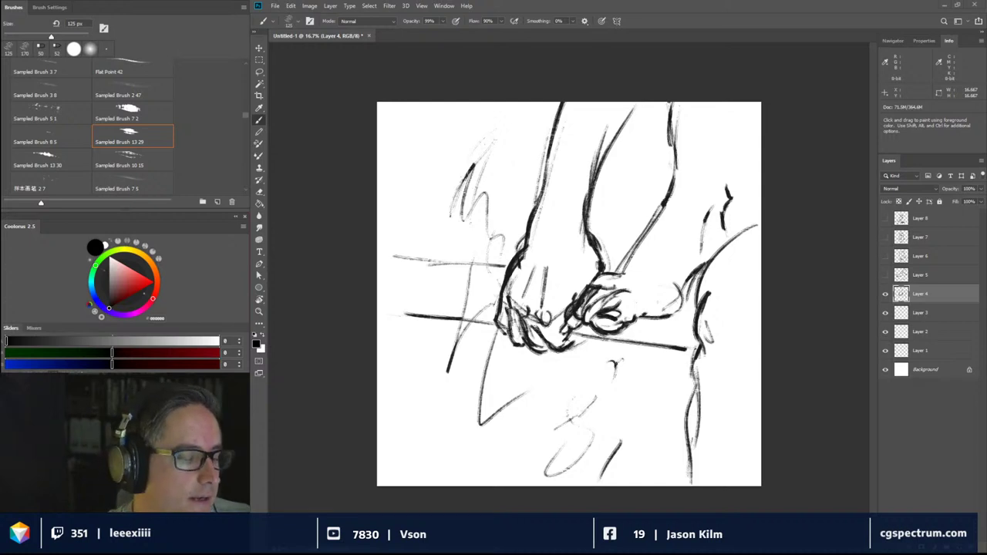
pyautogui.hotkey('ctrl', 'a')
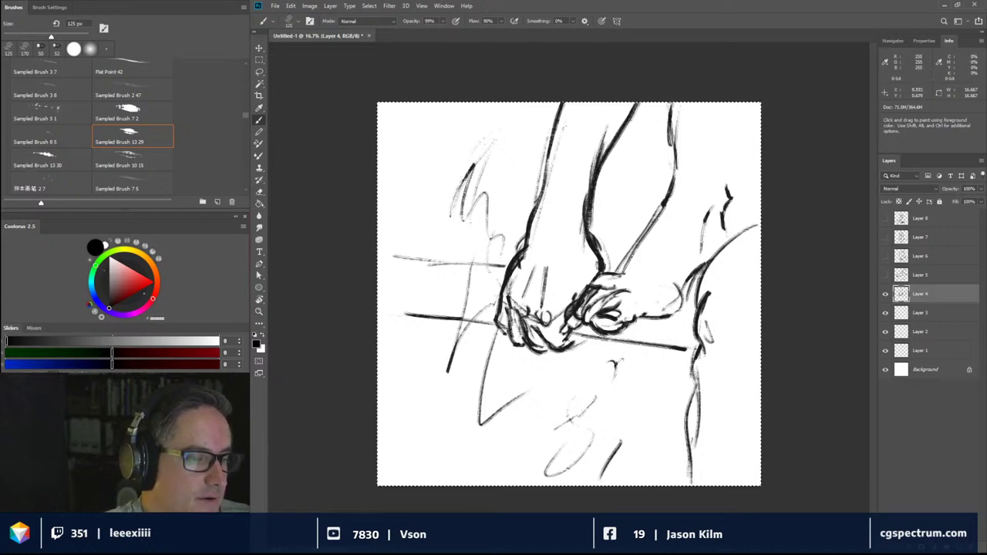
# - Darken the first forearm's outline, then hide Layer 4 and make Layer 3 active with the whole canvas selected
pyautogui.moveTo(561, 103)
pyautogui.mouseDown()
pyautogui.moveTo(532, 235)
pyautogui.moveTo(505, 273)
pyautogui.moveTo(492, 326)
pyautogui.mouseUp()
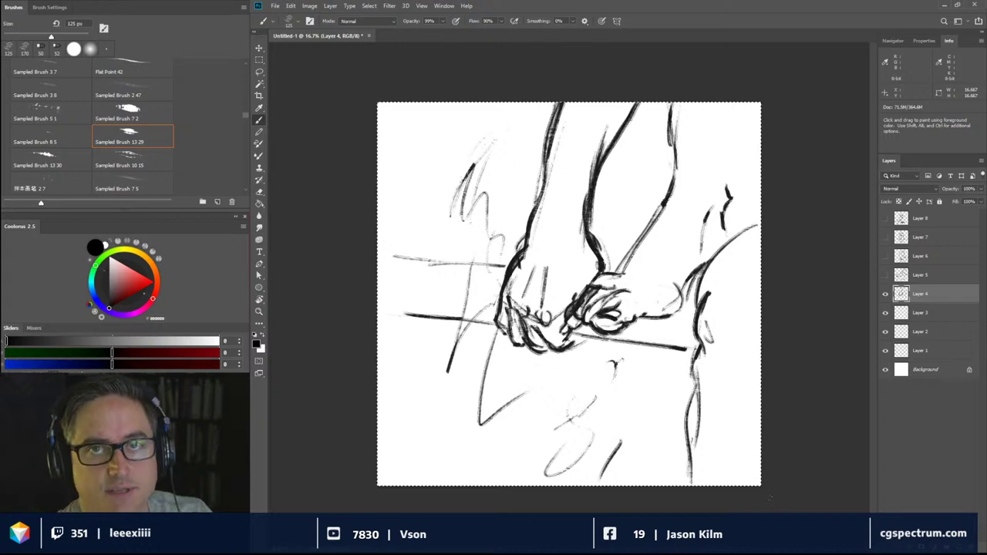
pyautogui.click(885, 294)
pyautogui.click(931, 315)
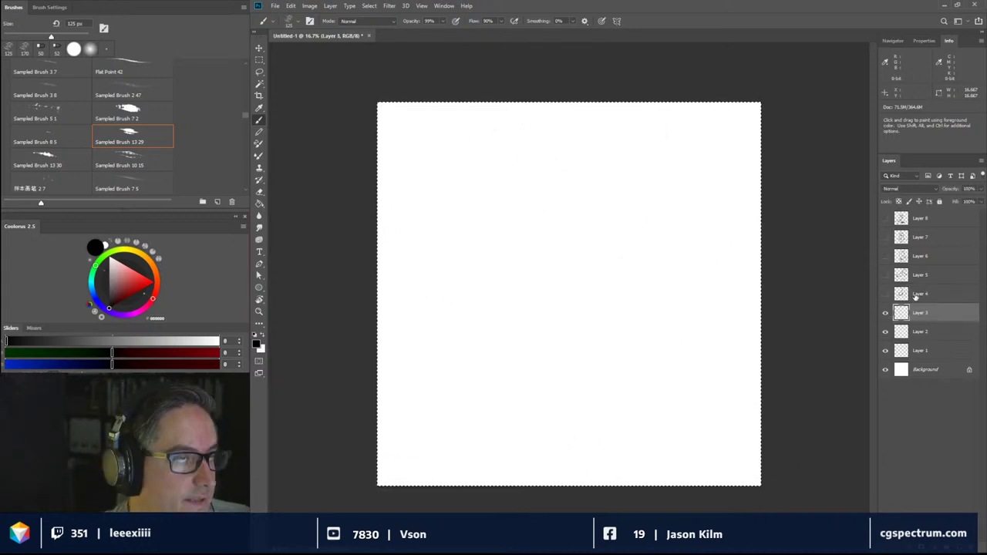
pyautogui.hotkey('ctrl', 'd')
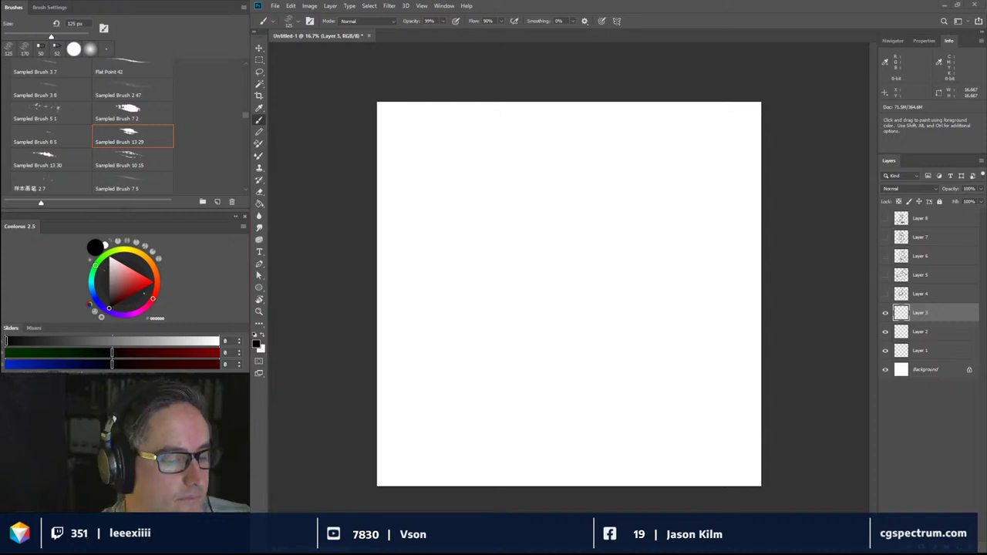
pyautogui.hotkey('ctrl', 'a')
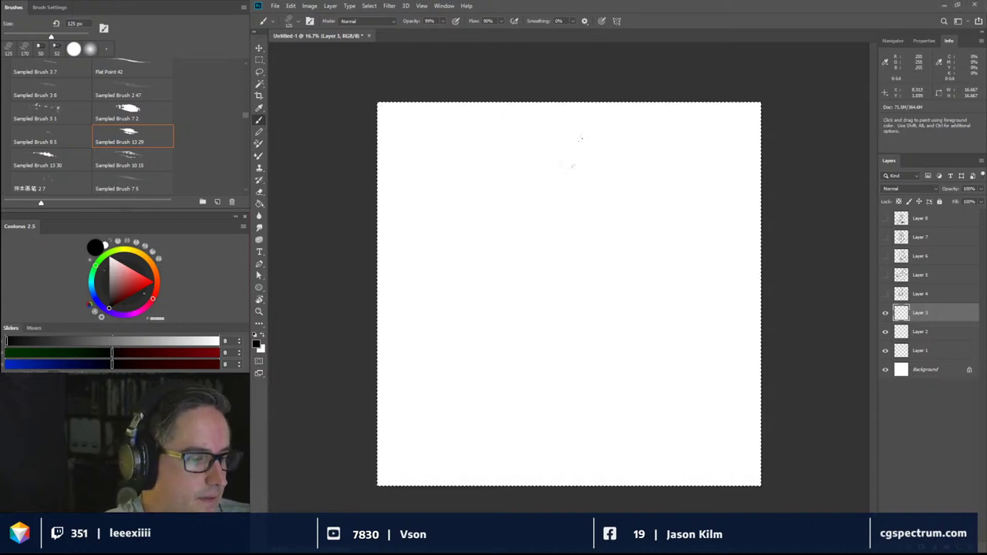
# - Sketch a new figure's upright head oval near the canvas's upper edge and its slanted shoulder line and narrow torso below
pyautogui.moveTo(570, 131); pyautogui.dragTo(562, 168)
pyautogui.moveTo(569, 125)
pyautogui.mouseDown()
pyautogui.moveTo(562, 168)
pyautogui.moveTo(565, 160)
pyautogui.mouseUp()
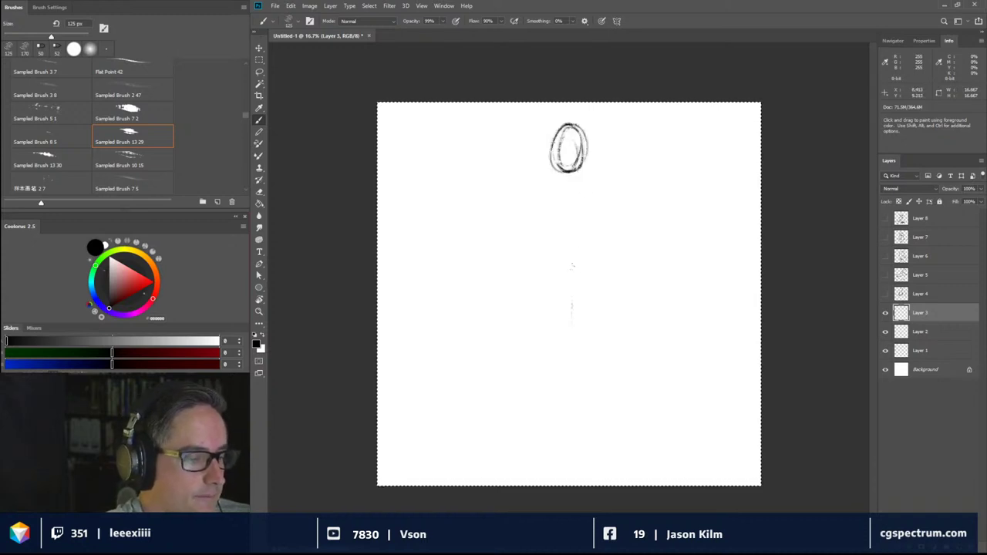
pyautogui.moveTo(591, 195)
pyautogui.mouseDown()
pyautogui.moveTo(575, 265)
pyautogui.moveTo(589, 202)
pyautogui.moveTo(549, 262)
pyautogui.mouseUp()
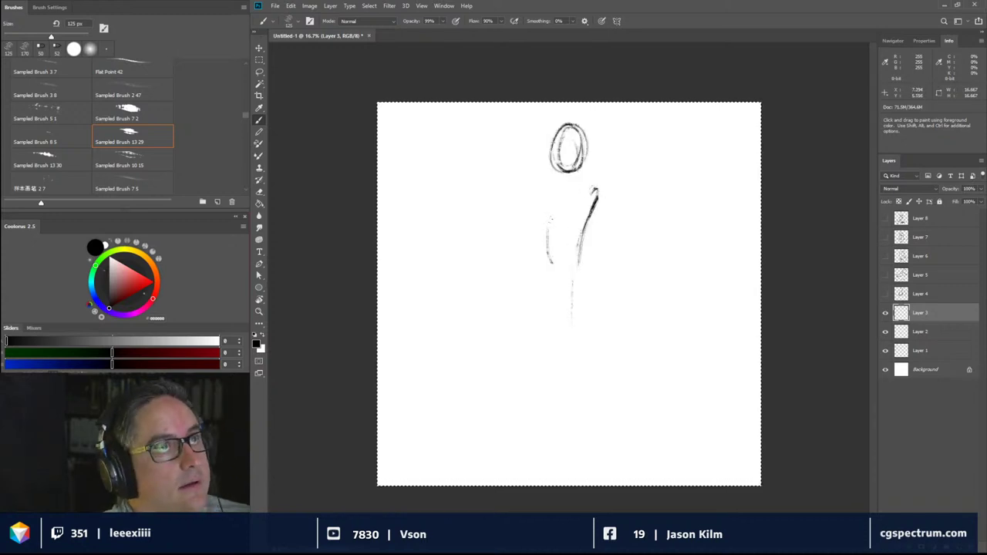
pyautogui.moveTo(561, 194)
pyautogui.mouseDown()
pyautogui.moveTo(599, 183)
pyautogui.moveTo(583, 262)
pyautogui.mouseUp()
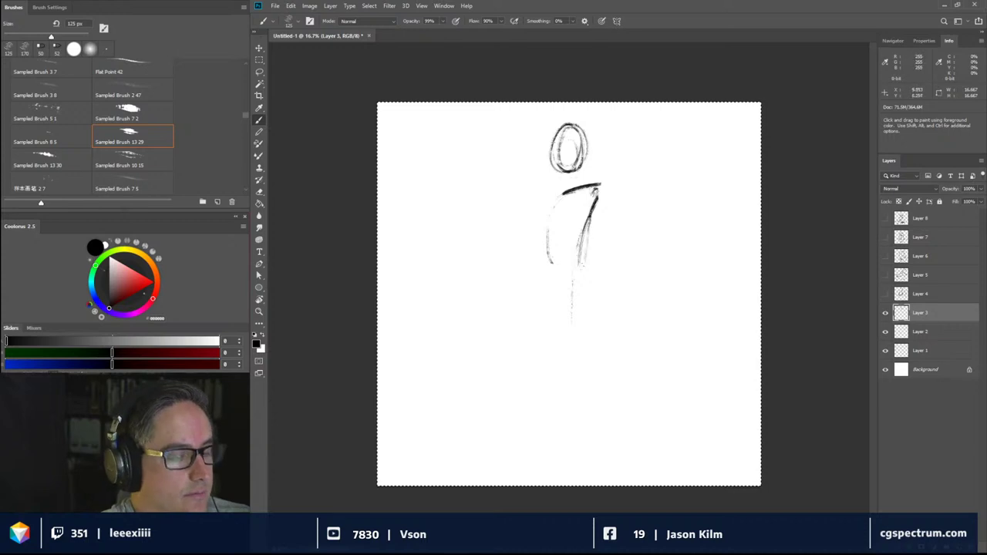
pyautogui.moveTo(551, 218)
pyautogui.mouseDown()
pyautogui.moveTo(547, 241)
pyautogui.moveTo(586, 271)
pyautogui.mouseUp()
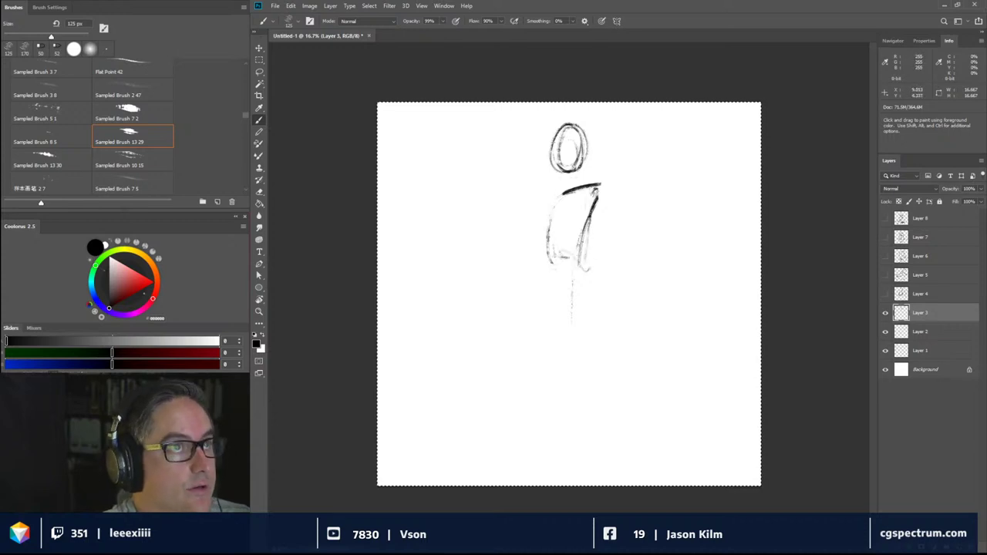
# - Draw the curve of the hip and buttock below the torso and light guide lines across the pelvis
pyautogui.moveTo(579, 222)
pyautogui.mouseDown()
pyautogui.moveTo(610, 312)
pyautogui.moveTo(607, 347)
pyautogui.mouseUp()
pyautogui.moveTo(600, 334)
pyautogui.mouseDown()
pyautogui.moveTo(589, 319)
pyautogui.moveTo(561, 315)
pyautogui.moveTo(583, 322)
pyautogui.mouseUp()
pyautogui.moveTo(550, 282); pyautogui.dragTo(567, 309)
# - Draw the straight arm from the shoulder down across the hip, ending in a hand with spread fingers
pyautogui.moveTo(578, 236); pyautogui.dragTo(558, 343)
pyautogui.moveTo(580, 227)
pyautogui.mouseDown()
pyautogui.moveTo(557, 345)
pyautogui.moveTo(538, 368)
pyautogui.mouseUp()
pyautogui.moveTo(562, 325)
pyautogui.mouseDown()
pyautogui.moveTo(536, 371)
pyautogui.moveTo(550, 378)
pyautogui.mouseUp()
pyautogui.moveTo(555, 344)
pyautogui.mouseDown()
pyautogui.moveTo(548, 375)
pyautogui.moveTo(564, 377)
pyautogui.moveTo(570, 362)
pyautogui.moveTo(561, 356)
pyautogui.mouseUp()
pyautogui.moveTo(571, 328); pyautogui.dragTo(563, 333)
pyautogui.moveTo(565, 271)
pyautogui.mouseDown()
pyautogui.moveTo(554, 326)
pyautogui.moveTo(559, 312)
pyautogui.mouseUp()
pyautogui.moveTo(582, 249); pyautogui.dragTo(563, 294)
pyautogui.moveTo(582, 249); pyautogui.dragTo(579, 258)
pyautogui.moveTo(595, 219); pyautogui.dragTo(589, 238)
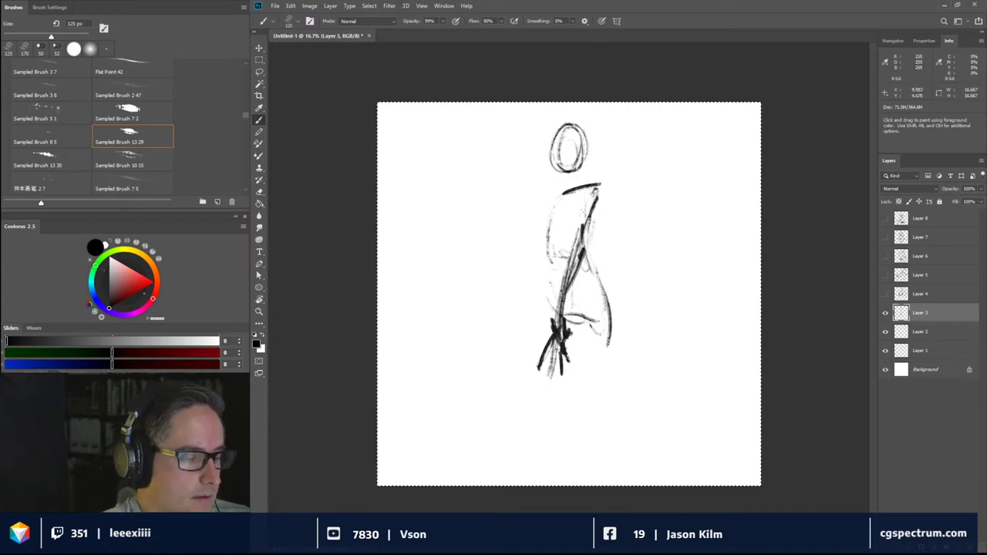
pyautogui.moveTo(597, 187); pyautogui.dragTo(575, 229)
pyautogui.moveTo(597, 194); pyautogui.dragTo(592, 222)
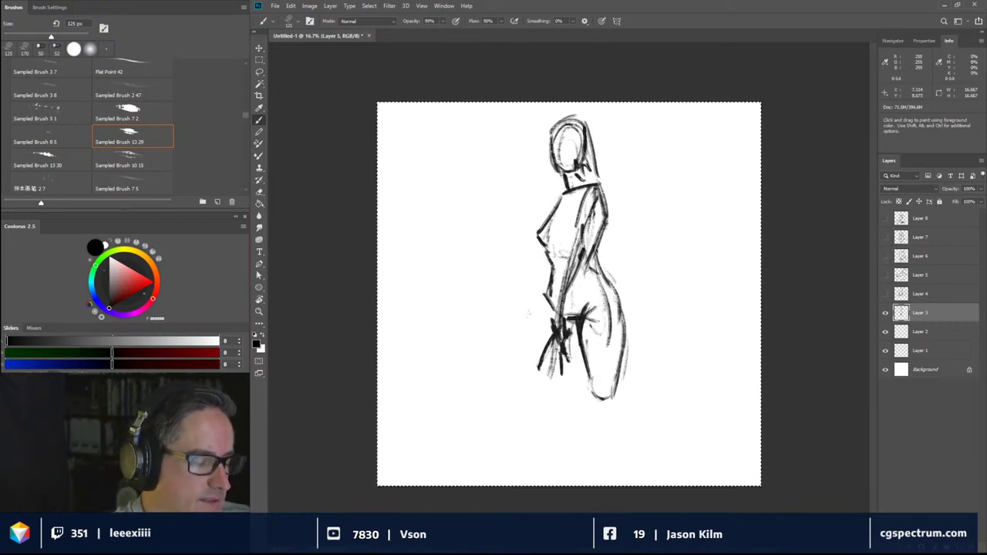
# - Draw the figure's forward bent leg, the back lower leg and the large exercise ball beneath the figure
pyautogui.moveTo(526, 300); pyautogui.dragTo(482, 350)
pyautogui.moveTo(504, 318); pyautogui.dragTo(479, 351)
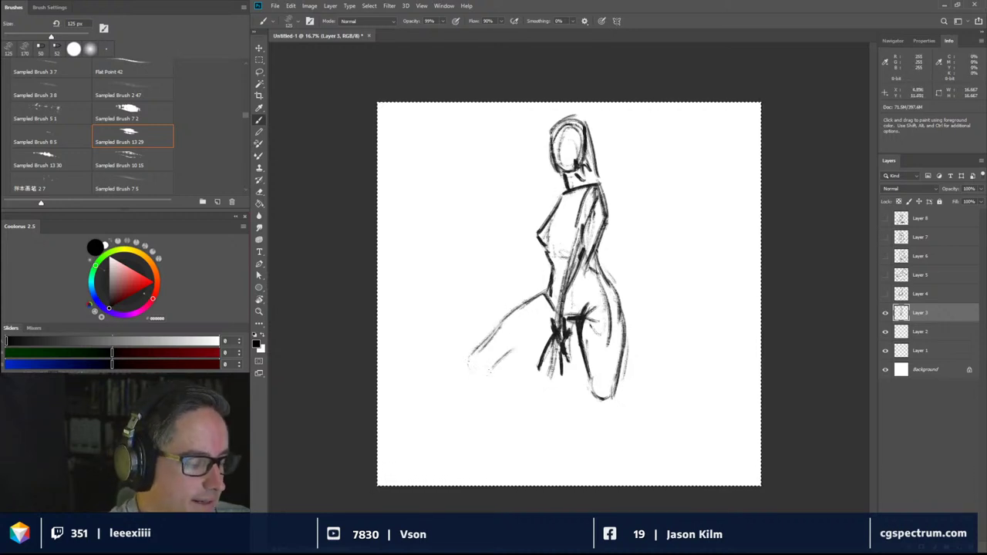
pyautogui.moveTo(532, 337)
pyautogui.mouseDown()
pyautogui.moveTo(531, 420)
pyautogui.moveTo(512, 407)
pyautogui.moveTo(588, 455)
pyautogui.mouseUp()
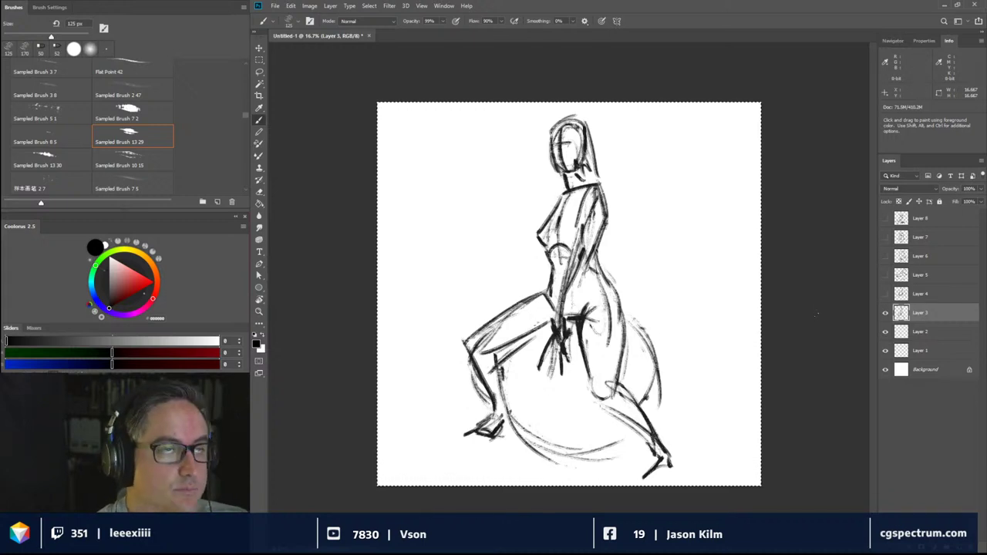
# - Hide the finished sketch on Layer 3 and make Layer 2 active with the whole canvas selected
pyautogui.hotkey('ctrl', 'd')
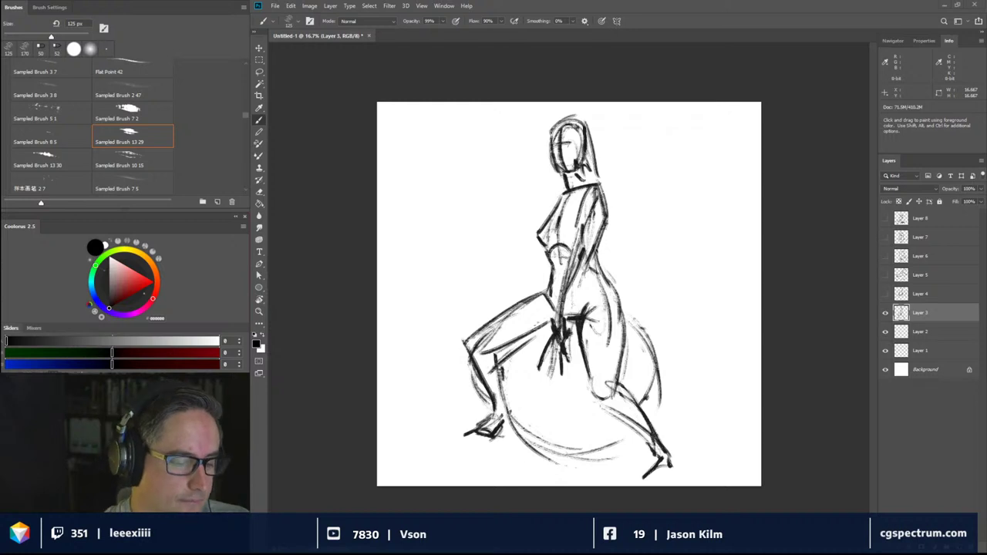
pyautogui.click(885, 312)
pyautogui.hotkey('ctrl', 'a')
pyautogui.click(922, 332)
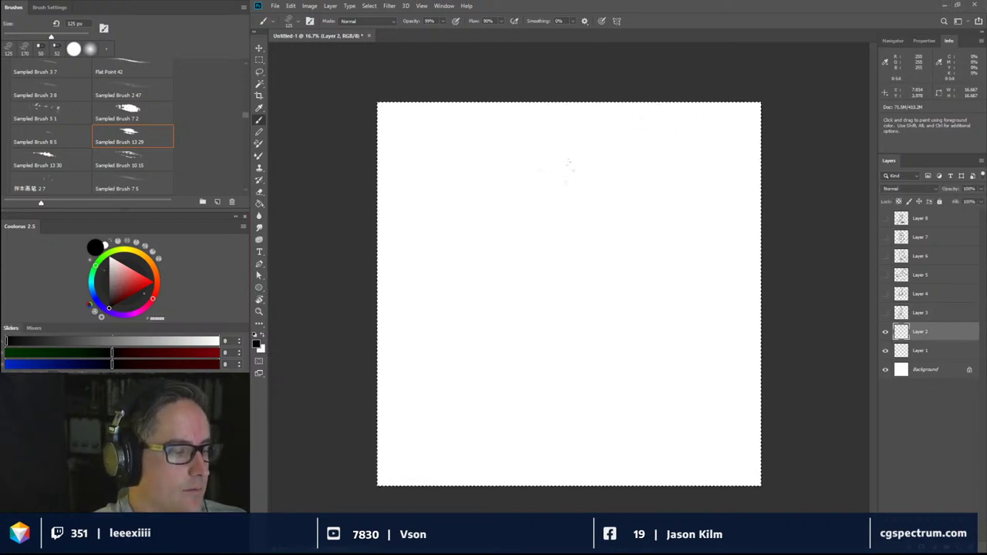
# - Sketch a second figure's head oval, shoulder line, curved back and front torso contour in the canvas's upper middle
pyautogui.moveTo(566, 161); pyautogui.dragTo(574, 171)
pyautogui.hotkey('ctrl', '+')
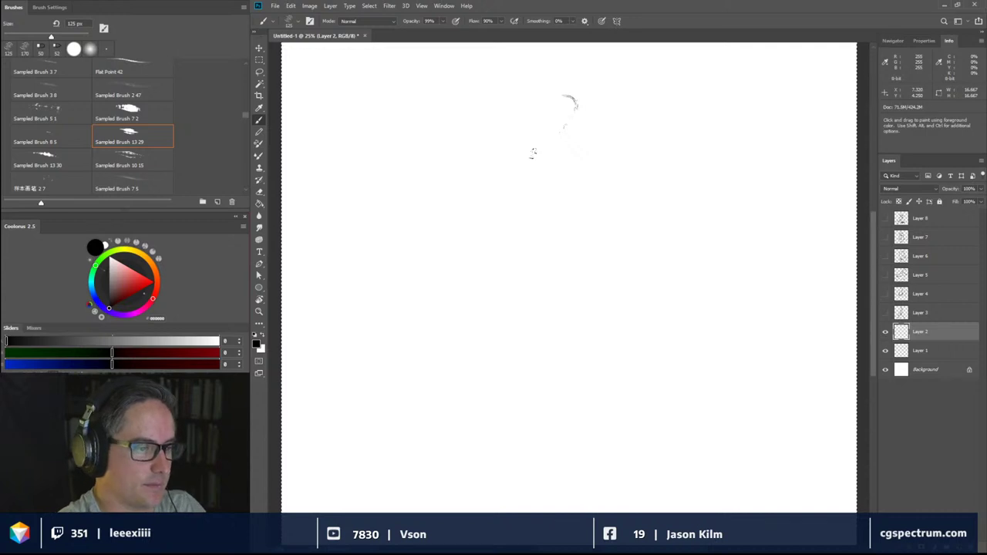
pyautogui.moveTo(569, 81)
pyautogui.mouseDown()
pyautogui.moveTo(542, 74)
pyautogui.moveTo(533, 144)
pyautogui.moveTo(553, 103)
pyautogui.moveTo(561, 124)
pyautogui.moveTo(561, 86)
pyautogui.mouseUp()
pyautogui.moveTo(571, 119)
pyautogui.mouseDown()
pyautogui.moveTo(569, 143)
pyautogui.moveTo(598, 148)
pyautogui.mouseUp()
pyautogui.moveTo(529, 141)
pyautogui.mouseDown()
pyautogui.moveTo(609, 157)
pyautogui.moveTo(590, 178)
pyautogui.moveTo(581, 222)
pyautogui.moveTo(618, 295)
pyautogui.mouseUp()
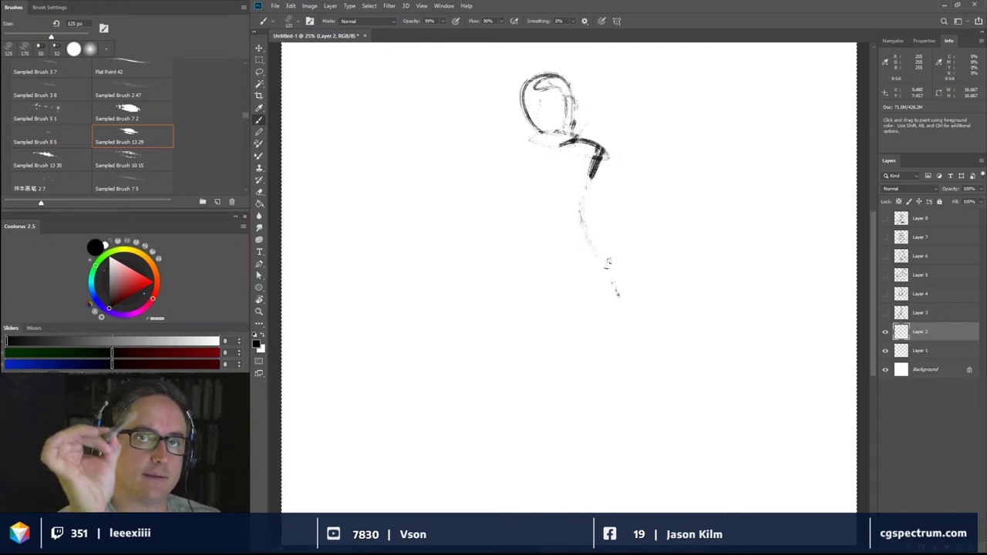
pyautogui.moveTo(528, 151)
pyautogui.mouseDown()
pyautogui.moveTo(532, 242)
pyautogui.moveTo(554, 267)
pyautogui.mouseUp()
# - Draw the pelvis, the long thigh extending forward to the knee, and the lower leg angling down to the foot
pyautogui.moveTo(540, 299); pyautogui.dragTo(564, 294)
pyautogui.moveTo(572, 322)
pyautogui.mouseDown()
pyautogui.moveTo(593, 331)
pyautogui.moveTo(607, 286)
pyautogui.moveTo(586, 255)
pyautogui.moveTo(426, 378)
pyautogui.moveTo(555, 287)
pyautogui.mouseUp()
pyautogui.moveTo(549, 332)
pyautogui.mouseDown()
pyautogui.moveTo(428, 389)
pyautogui.moveTo(578, 324)
pyautogui.mouseUp()
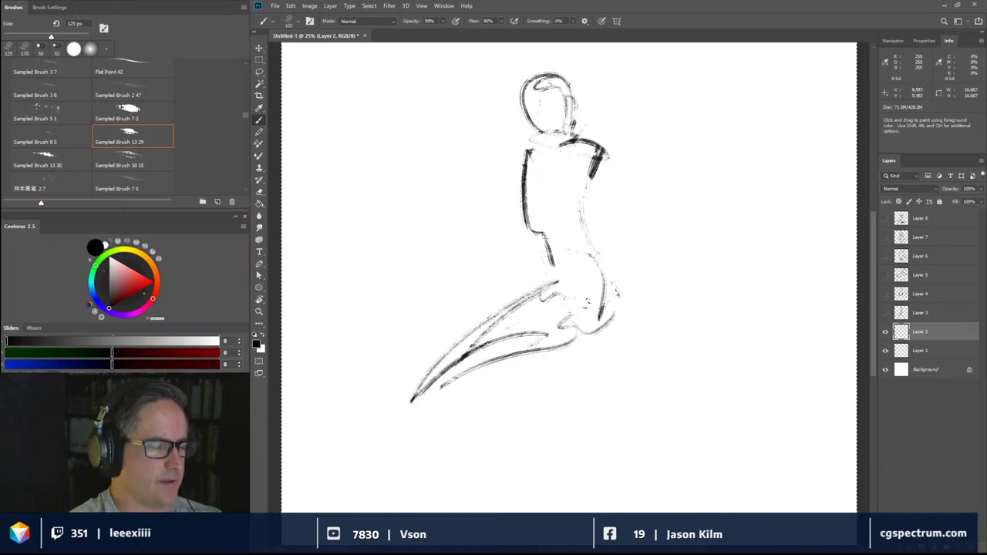
pyautogui.moveTo(410, 400)
pyautogui.mouseDown()
pyautogui.moveTo(487, 507)
pyautogui.moveTo(472, 511)
pyautogui.moveTo(457, 405)
pyautogui.moveTo(437, 402)
pyautogui.mouseUp()
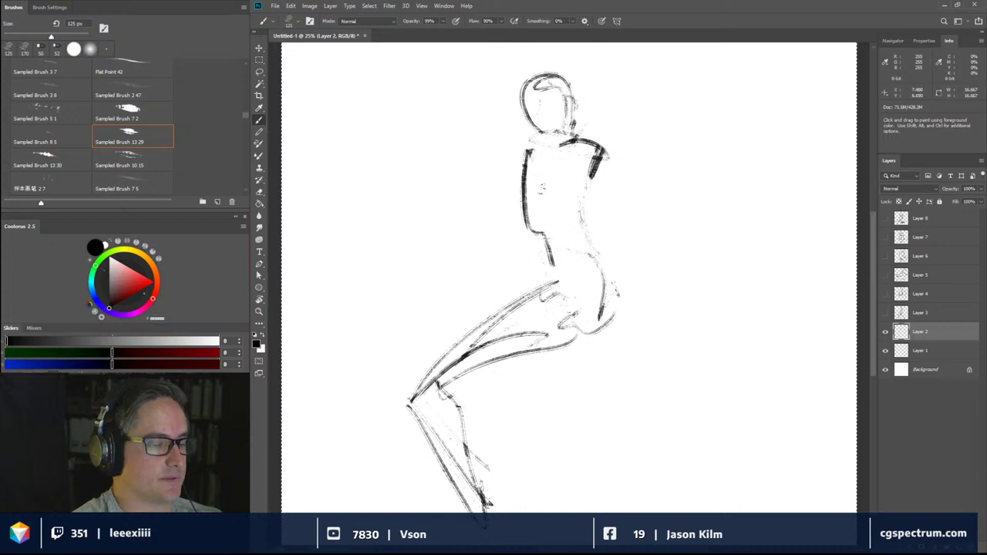
# - Draw the front arm from the shoulder down to where its hand rests on the thigh
pyautogui.moveTo(497, 291)
pyautogui.mouseDown()
pyautogui.moveTo(530, 145)
pyautogui.moveTo(509, 278)
pyautogui.mouseUp()
pyautogui.moveTo(509, 266)
pyautogui.mouseDown()
pyautogui.moveTo(531, 137)
pyautogui.moveTo(500, 331)
pyautogui.mouseUp()
pyautogui.moveTo(526, 231); pyautogui.dragTo(503, 333)
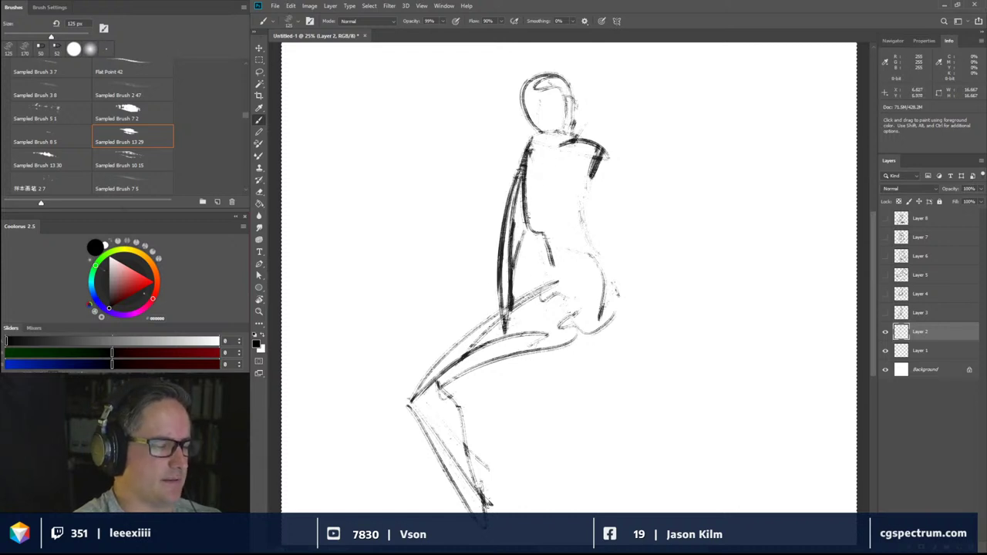
# - Add the armpit and collar lines, darken the back side of the torso and draw the curve under the rib cage
pyautogui.moveTo(544, 157); pyautogui.dragTo(538, 187)
pyautogui.moveTo(524, 227); pyautogui.dragTo(519, 242)
pyautogui.moveTo(541, 145); pyautogui.dragTo(528, 210)
pyautogui.moveTo(535, 188)
pyautogui.mouseDown()
pyautogui.moveTo(521, 248)
pyautogui.moveTo(528, 140)
pyautogui.moveTo(569, 159)
pyautogui.moveTo(544, 143)
pyautogui.moveTo(590, 147)
pyautogui.moveTo(579, 223)
pyautogui.mouseUp()
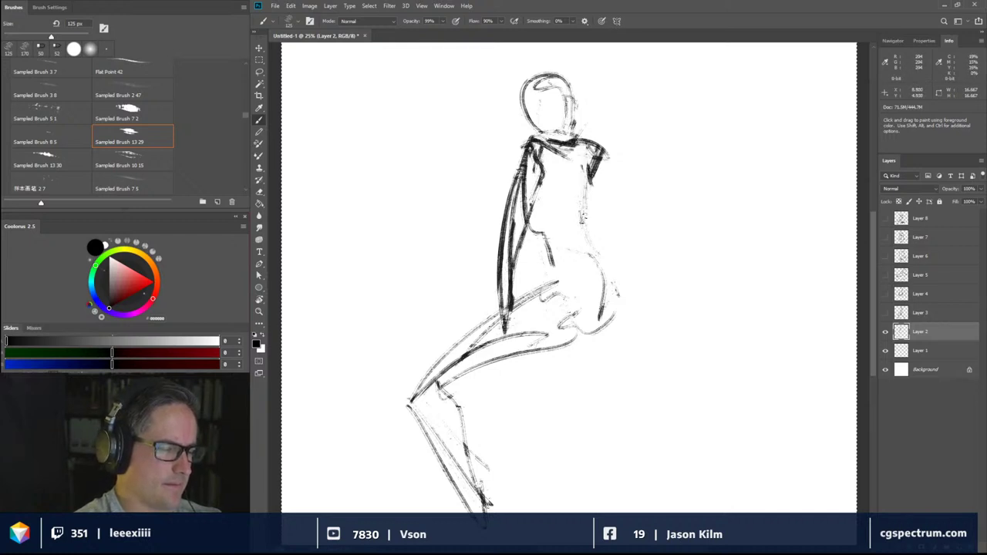
pyautogui.moveTo(594, 155); pyautogui.dragTo(577, 234)
pyautogui.moveTo(587, 184)
pyautogui.mouseDown()
pyautogui.moveTo(571, 236)
pyautogui.moveTo(543, 237)
pyautogui.moveTo(569, 239)
pyautogui.mouseUp()
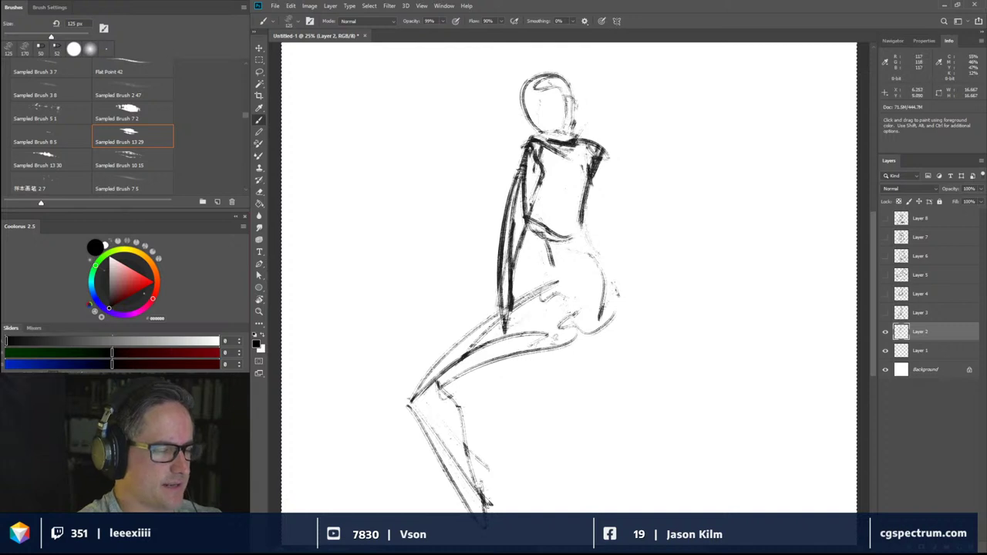
# - Draw the rear arm from the shoulder down past the hip to its hand, then rework the head with hair behind it
pyautogui.moveTo(622, 269); pyautogui.dragTo(626, 295)
pyautogui.moveTo(599, 148); pyautogui.dragTo(620, 243)
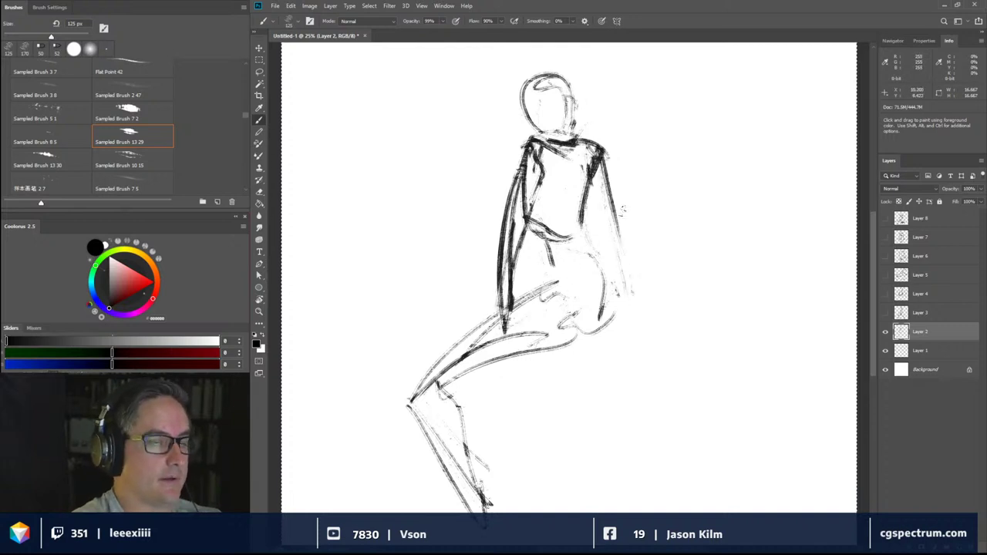
pyautogui.moveTo(607, 168); pyautogui.dragTo(652, 355)
pyautogui.moveTo(617, 190)
pyautogui.mouseDown()
pyautogui.moveTo(637, 337)
pyautogui.moveTo(652, 356)
pyautogui.mouseUp()
pyautogui.moveTo(628, 308); pyautogui.dragTo(644, 349)
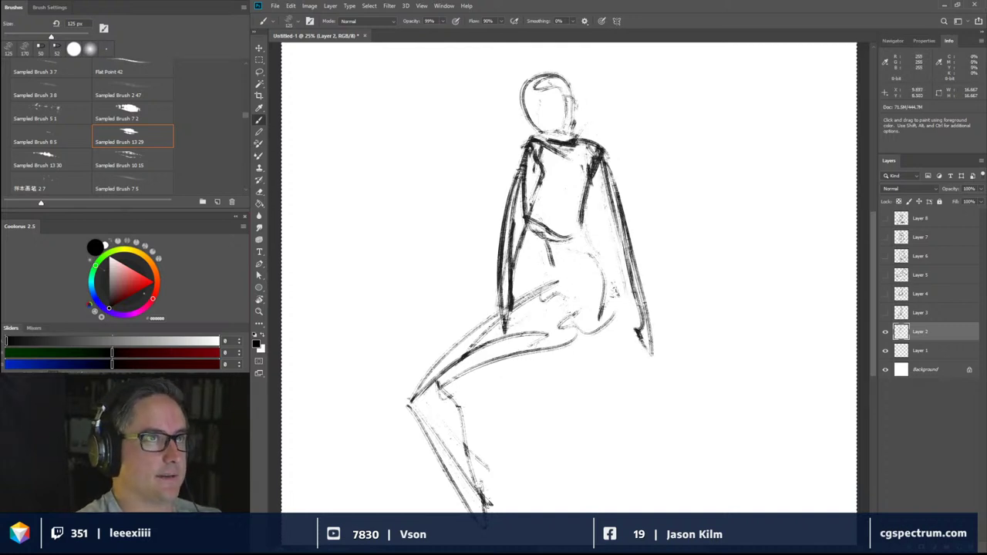
pyautogui.moveTo(602, 143)
pyautogui.mouseDown()
pyautogui.moveTo(592, 258)
pyautogui.moveTo(590, 155)
pyautogui.mouseUp()
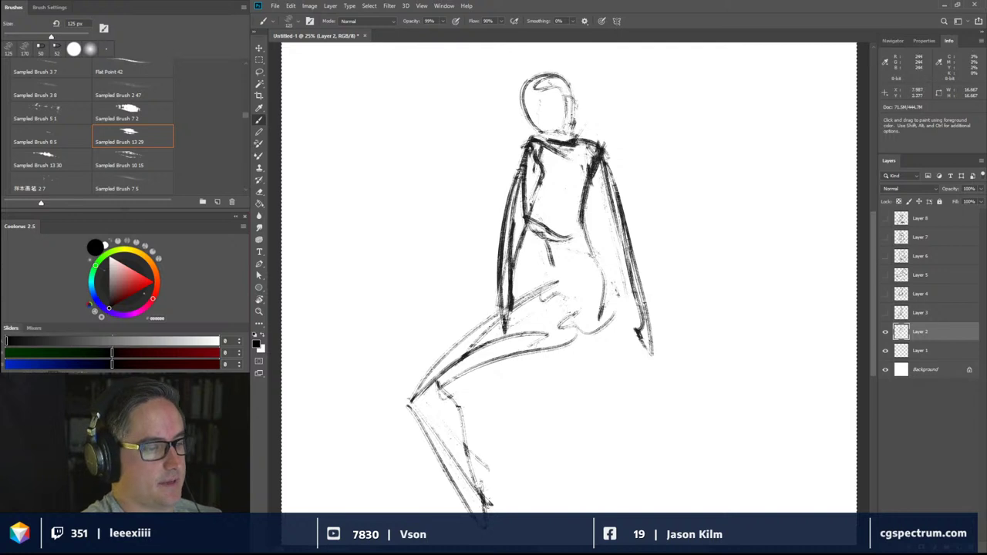
pyautogui.moveTo(573, 68)
pyautogui.mouseDown()
pyautogui.moveTo(544, 124)
pyautogui.moveTo(591, 116)
pyautogui.moveTo(590, 130)
pyautogui.mouseUp()
# - Define the rounded hip and lower back, and draw the dark waistband and leg opening of the briefs
pyautogui.moveTo(595, 282); pyautogui.dragTo(589, 341)
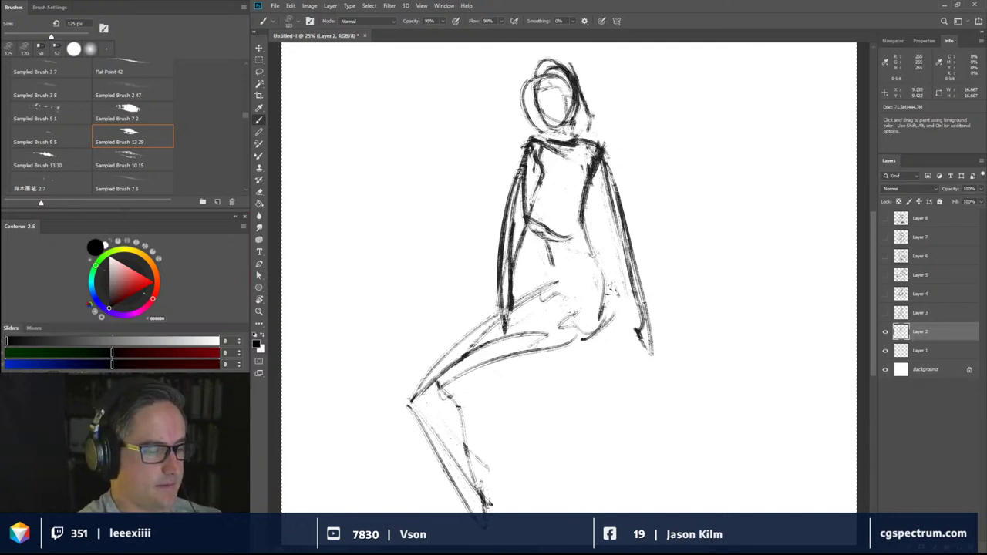
pyautogui.moveTo(594, 262); pyautogui.dragTo(579, 342)
pyautogui.moveTo(605, 311); pyautogui.dragTo(588, 344)
pyautogui.moveTo(556, 287); pyautogui.dragTo(581, 331)
pyautogui.moveTo(563, 269)
pyautogui.mouseDown()
pyautogui.moveTo(548, 282)
pyautogui.moveTo(558, 284)
pyautogui.mouseUp()
pyautogui.moveTo(547, 289); pyautogui.dragTo(533, 299)
pyautogui.moveTo(563, 268)
pyautogui.mouseDown()
pyautogui.moveTo(540, 288)
pyautogui.moveTo(590, 271)
pyautogui.moveTo(603, 301)
pyautogui.mouseUp()
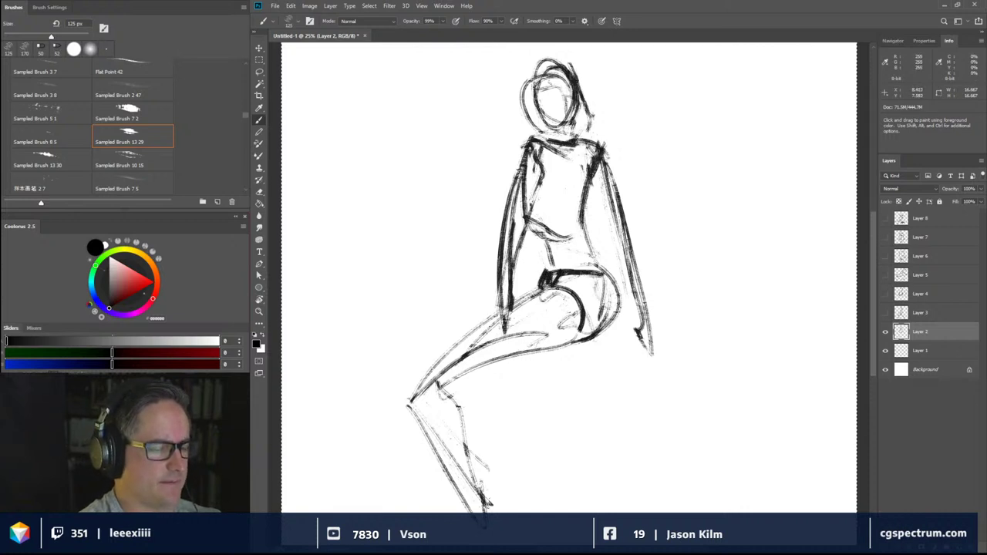
pyautogui.moveTo(600, 253); pyautogui.dragTo(589, 177)
pyautogui.moveTo(610, 300); pyautogui.dragTo(616, 312)
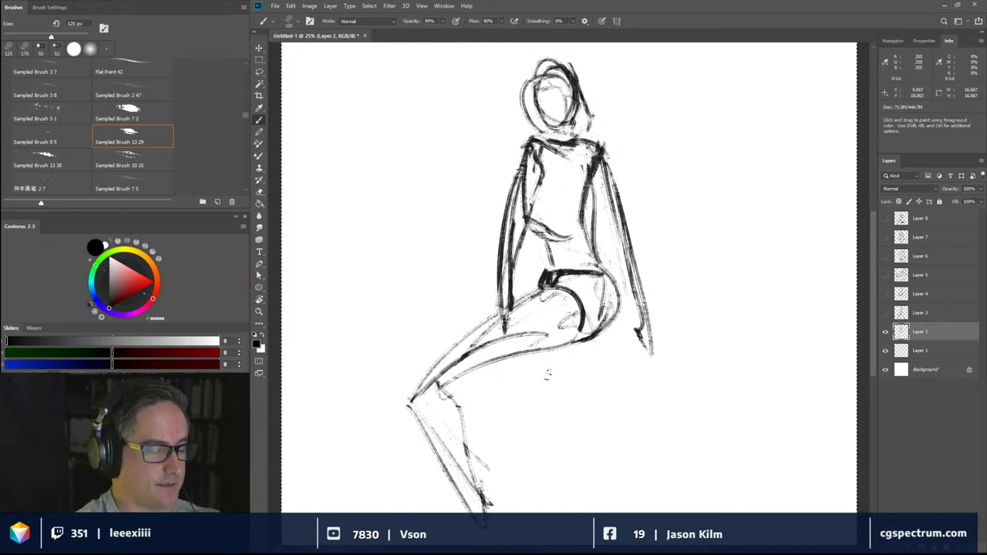
# - Draw the tucked-back lower leg with its foot, the round ball under the figure, and the front knee crease
pyautogui.moveTo(546, 360)
pyautogui.mouseDown()
pyautogui.moveTo(567, 402)
pyautogui.moveTo(554, 390)
pyautogui.moveTo(591, 431)
pyautogui.moveTo(534, 370)
pyautogui.moveTo(589, 450)
pyautogui.moveTo(557, 473)
pyautogui.moveTo(602, 439)
pyautogui.moveTo(551, 355)
pyautogui.moveTo(533, 399)
pyautogui.mouseUp()
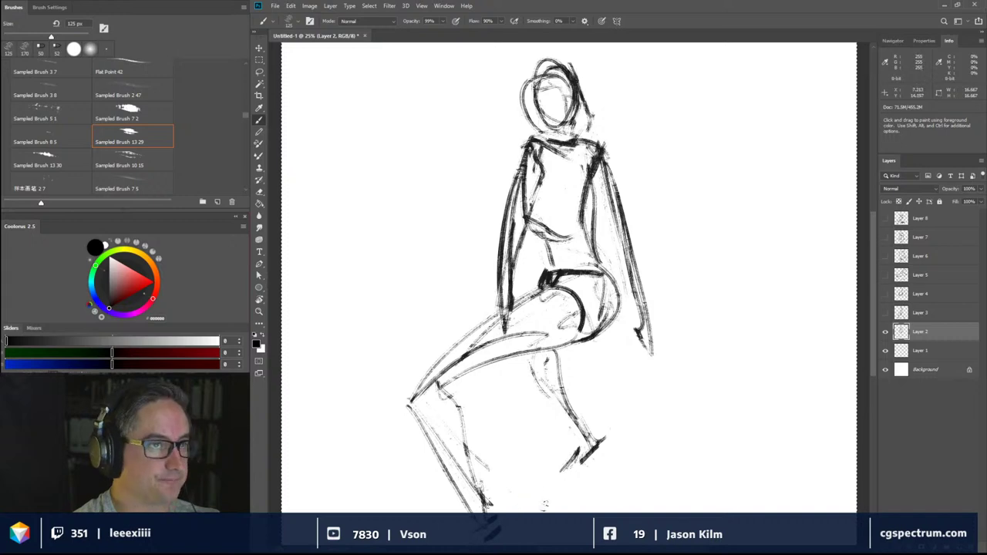
pyautogui.moveTo(609, 512); pyautogui.dragTo(641, 490)
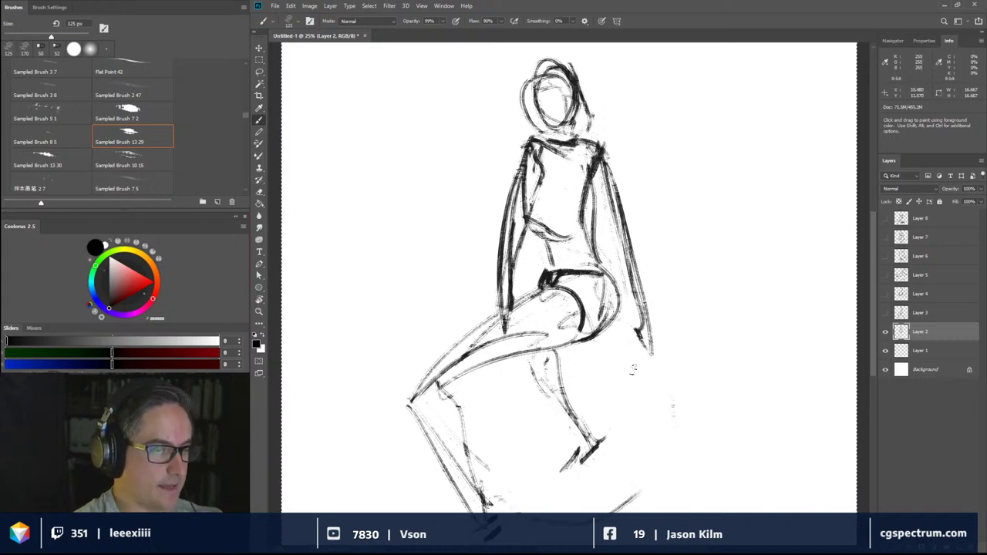
pyautogui.moveTo(618, 342)
pyautogui.mouseDown()
pyautogui.moveTo(657, 372)
pyautogui.moveTo(669, 458)
pyautogui.moveTo(625, 509)
pyautogui.mouseUp()
pyautogui.moveTo(667, 398); pyautogui.dragTo(620, 510)
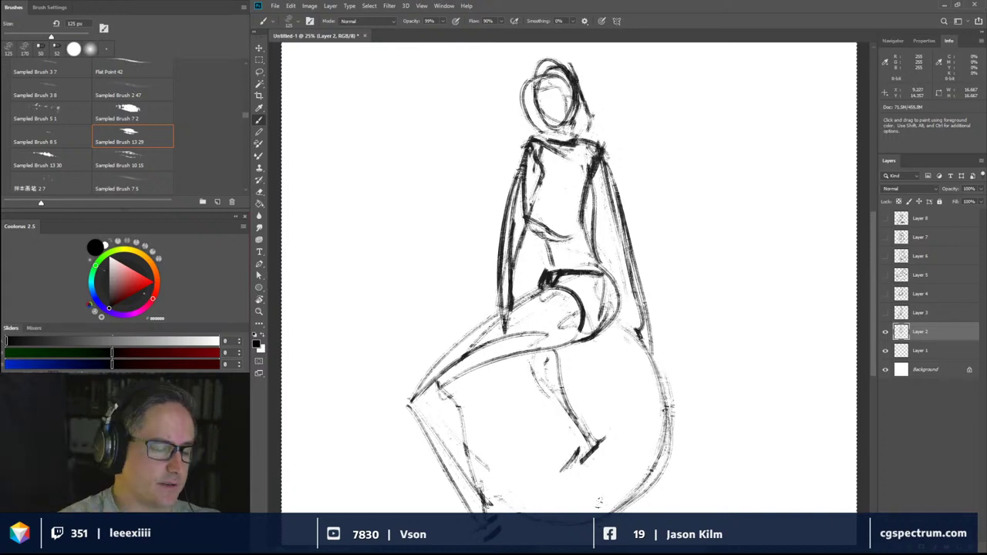
pyautogui.moveTo(461, 393); pyautogui.dragTo(453, 370)
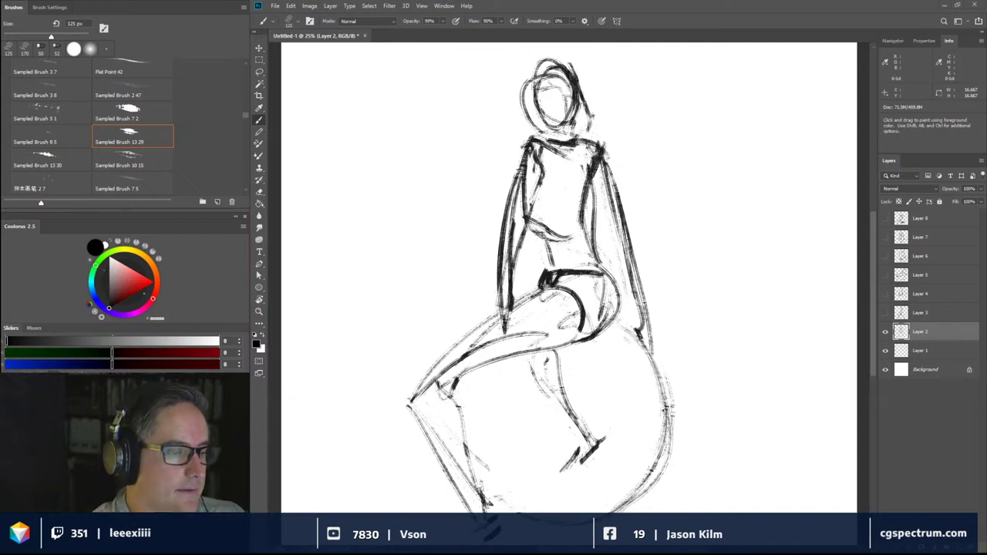
# - Fill in the dark hair over the crown and down the back of the head
pyautogui.moveTo(568, 94); pyautogui.dragTo(589, 125)
pyautogui.moveTo(575, 71)
pyautogui.mouseDown()
pyautogui.moveTo(584, 100)
pyautogui.moveTo(561, 80)
pyautogui.mouseUp()
pyautogui.moveTo(550, 65)
pyautogui.mouseDown()
pyautogui.moveTo(538, 78)
pyautogui.moveTo(572, 72)
pyautogui.mouseUp()
pyautogui.moveTo(574, 76); pyautogui.dragTo(586, 88)
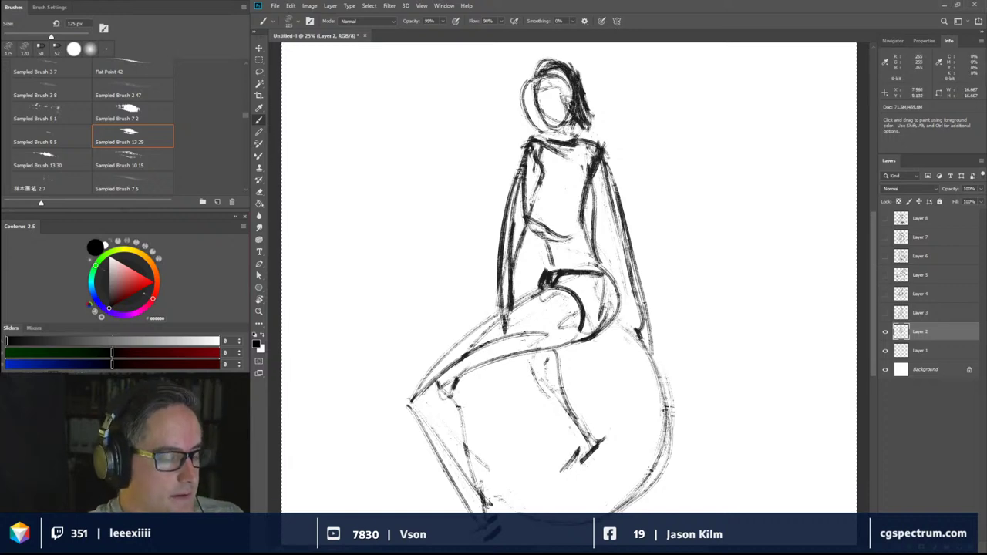
# - Darken the upper and lower contours of the forward thigh up to the buttock
pyautogui.moveTo(424, 376); pyautogui.dragTo(551, 292)
pyautogui.moveTo(477, 370); pyautogui.dragTo(564, 342)
pyautogui.moveTo(563, 347); pyautogui.dragTo(603, 310)
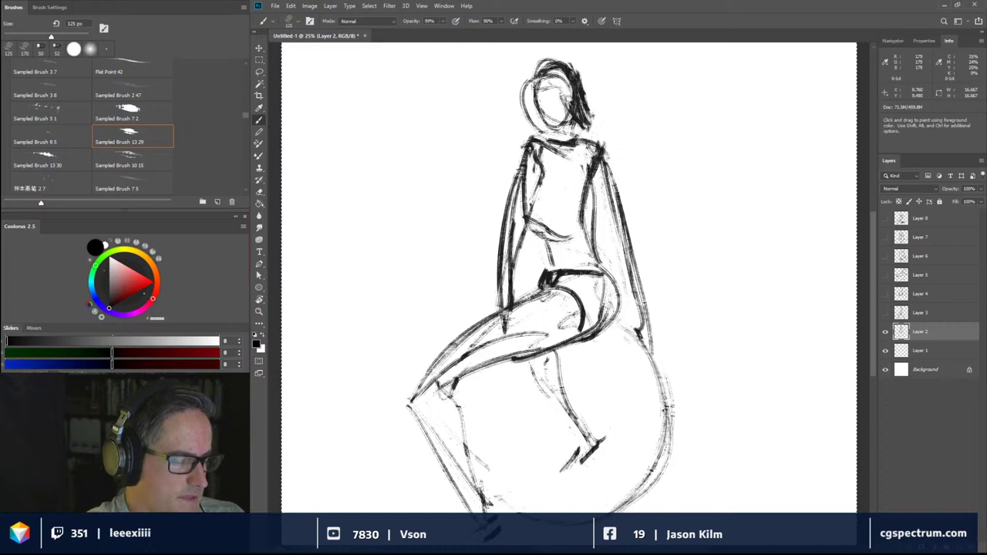
pyautogui.moveTo(511, 356); pyautogui.dragTo(573, 338)
pyautogui.moveTo(532, 356); pyautogui.dragTo(593, 332)
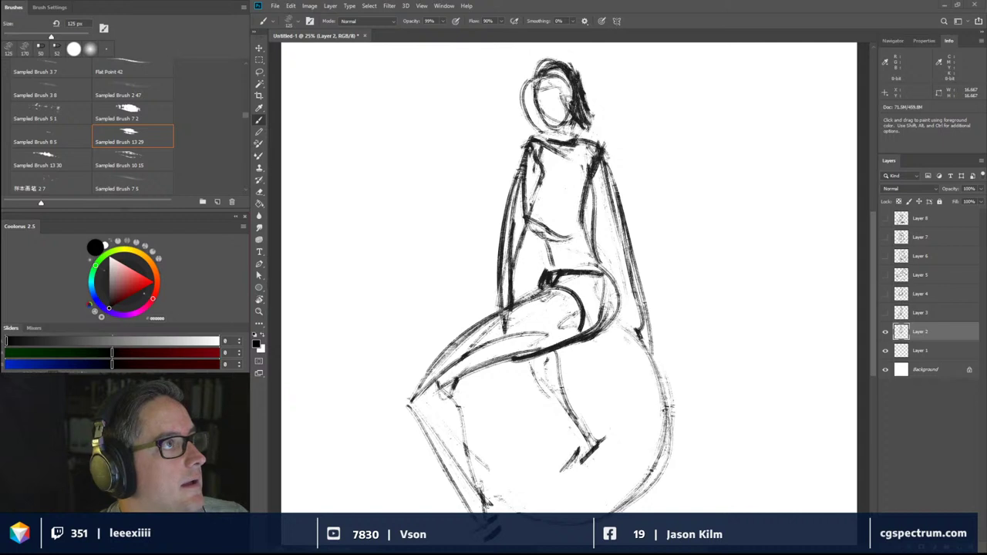
# - Thicken the hair around the face, darken the jawline and draw the neck down to the collar
pyautogui.moveTo(563, 81)
pyautogui.mouseDown()
pyautogui.moveTo(570, 102)
pyautogui.moveTo(539, 68)
pyautogui.moveTo(535, 91)
pyautogui.mouseUp()
pyautogui.moveTo(557, 59)
pyautogui.mouseDown()
pyautogui.moveTo(583, 87)
pyautogui.moveTo(595, 124)
pyautogui.moveTo(573, 142)
pyautogui.mouseUp()
pyautogui.moveTo(560, 127); pyautogui.dragTo(558, 140)
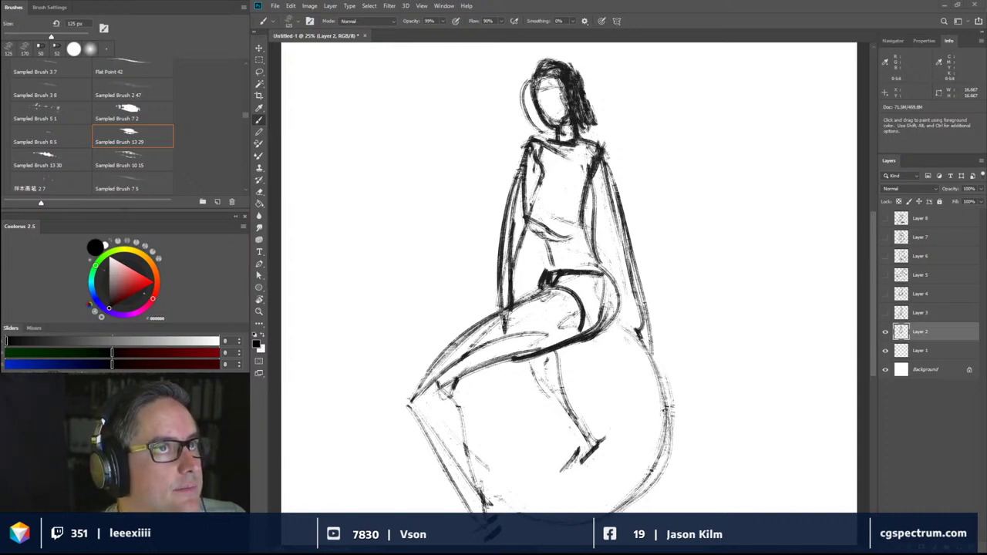
# - Hide the finished sketch on Layer 2, switch to Layer 1 and draw a faint diagonal gesture line for the back
pyautogui.click(886, 332)
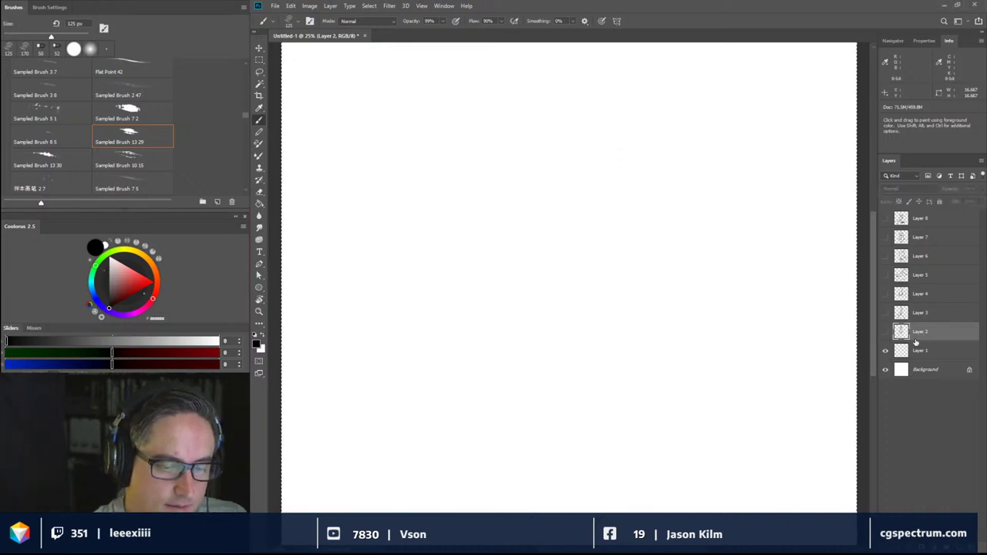
pyautogui.click(921, 351)
pyautogui.moveTo(532, 253); pyautogui.dragTo(403, 347)
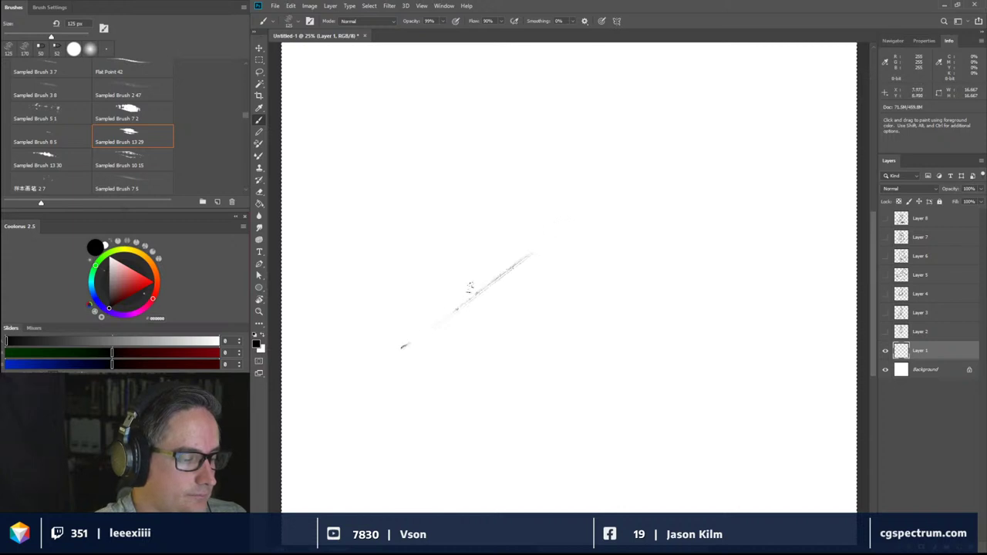
pyautogui.hotkey('ctrl', '-')
pyautogui.hotkey('ctrl', 'a')
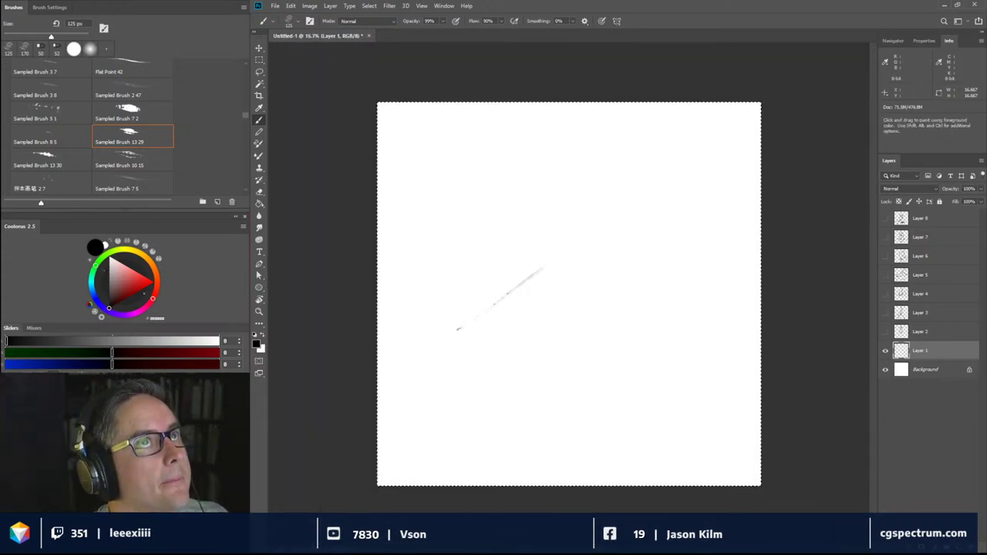
pyautogui.hotkey('ctrl', 'd')
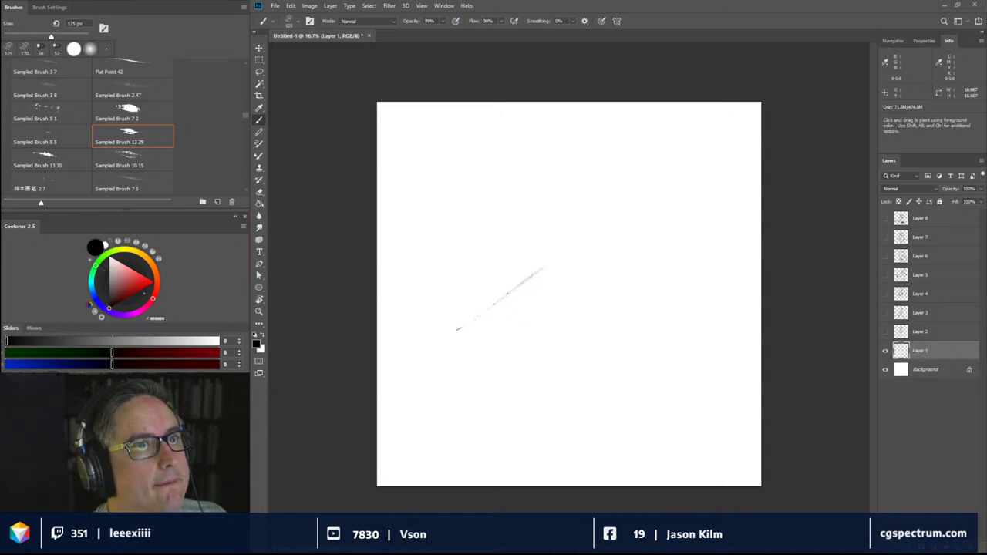
pyautogui.hotkey('ctrl', 'a')
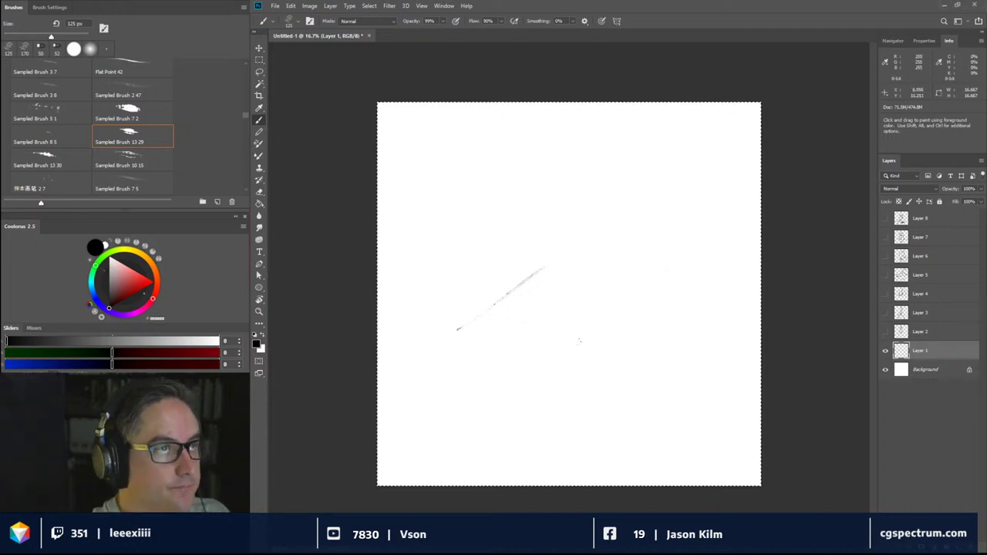
pyautogui.hotkey('ctrl', 'd')
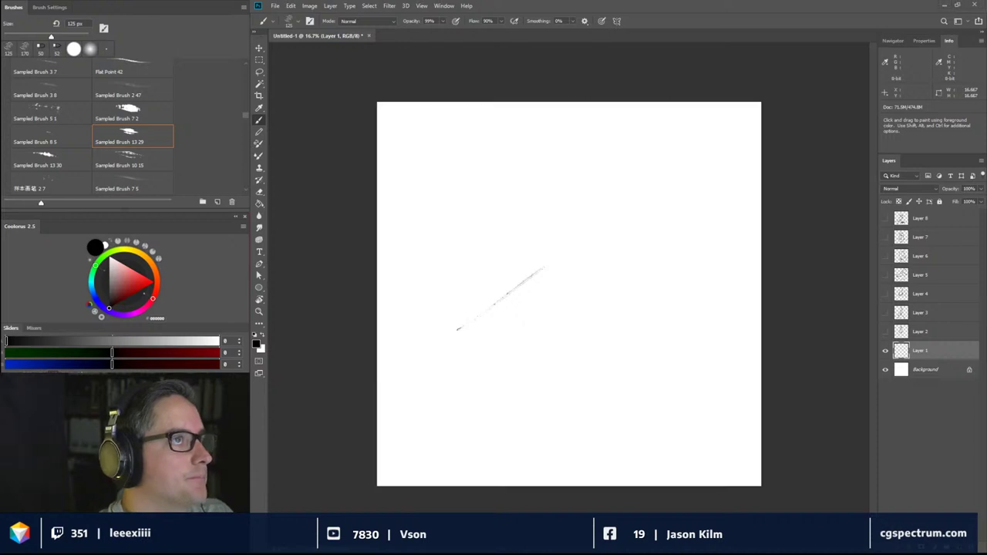
pyautogui.hotkey('ctrl', 'a')
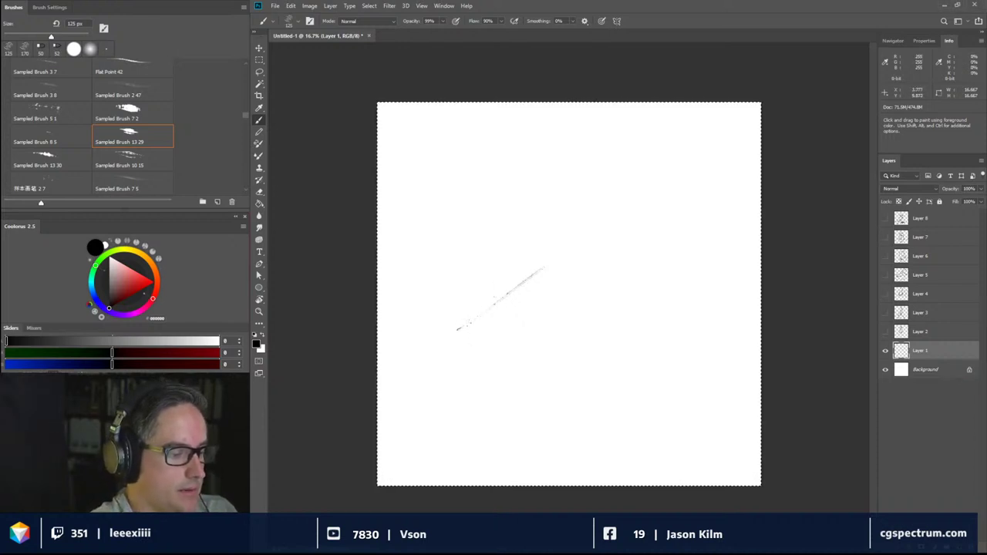
# - Draw the sloping back line, the shoulder line and the rounded chest and belly of a figure leaning forward
pyautogui.moveTo(533, 278); pyautogui.dragTo(565, 252)
pyautogui.moveTo(441, 331); pyautogui.dragTo(534, 272)
pyautogui.moveTo(577, 216); pyautogui.dragTo(487, 311)
pyautogui.moveTo(487, 311)
pyautogui.mouseDown()
pyautogui.moveTo(577, 216)
pyautogui.moveTo(634, 228)
pyautogui.mouseUp()
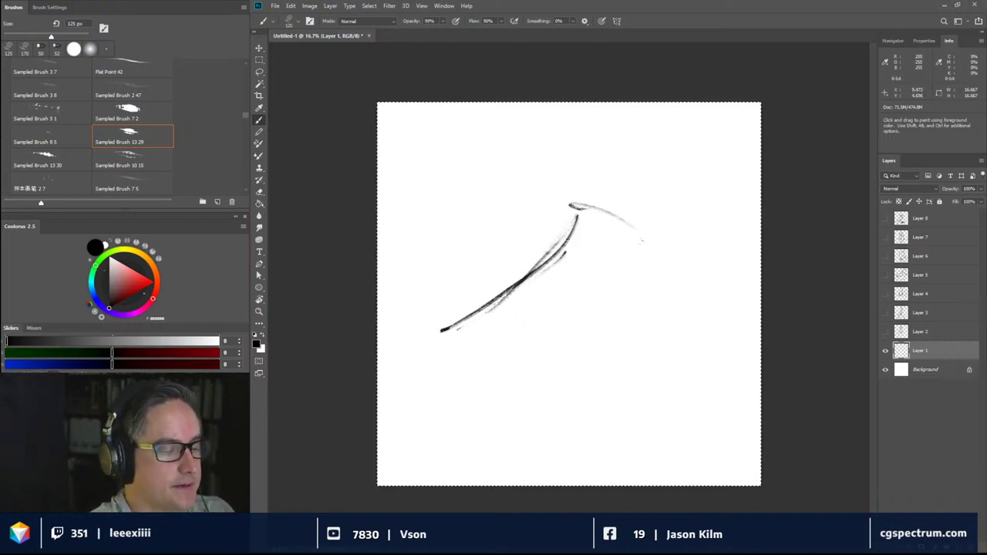
pyautogui.moveTo(572, 206)
pyautogui.mouseDown()
pyautogui.moveTo(673, 248)
pyautogui.moveTo(595, 314)
pyautogui.mouseUp()
pyautogui.moveTo(673, 251); pyautogui.dragTo(570, 324)
pyautogui.moveTo(532, 279); pyautogui.dragTo(593, 327)
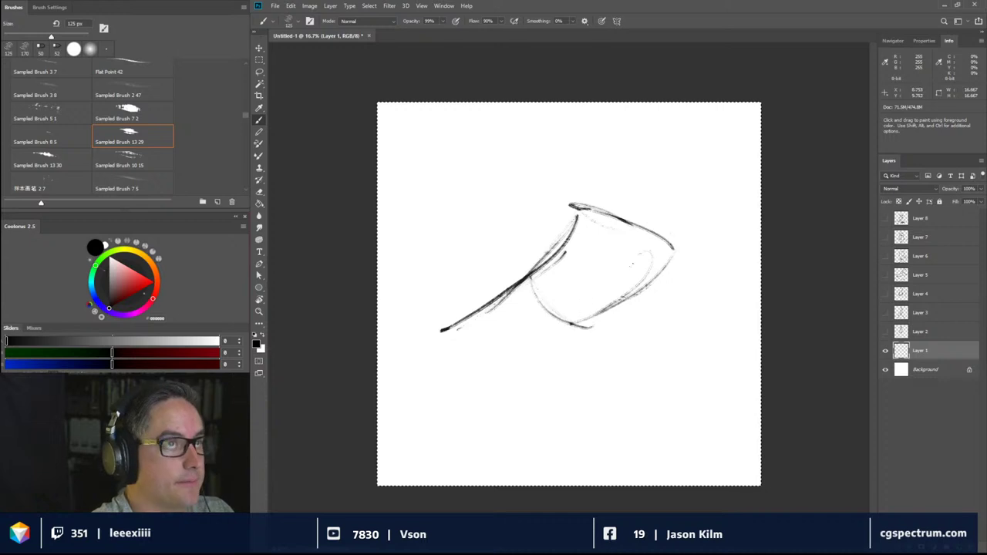
# - Sketch the neck and the tilted oval head beyond the shoulders
pyautogui.moveTo(606, 208)
pyautogui.mouseDown()
pyautogui.moveTo(673, 213)
pyautogui.moveTo(700, 188)
pyautogui.moveTo(639, 201)
pyautogui.moveTo(703, 185)
pyautogui.moveTo(686, 219)
pyautogui.mouseUp()
pyautogui.moveTo(701, 193)
pyautogui.mouseDown()
pyautogui.moveTo(657, 231)
pyautogui.moveTo(687, 225)
pyautogui.moveTo(663, 220)
pyautogui.mouseUp()
pyautogui.moveTo(660, 216)
pyautogui.mouseDown()
pyautogui.moveTo(617, 235)
pyautogui.moveTo(631, 277)
pyautogui.mouseUp()
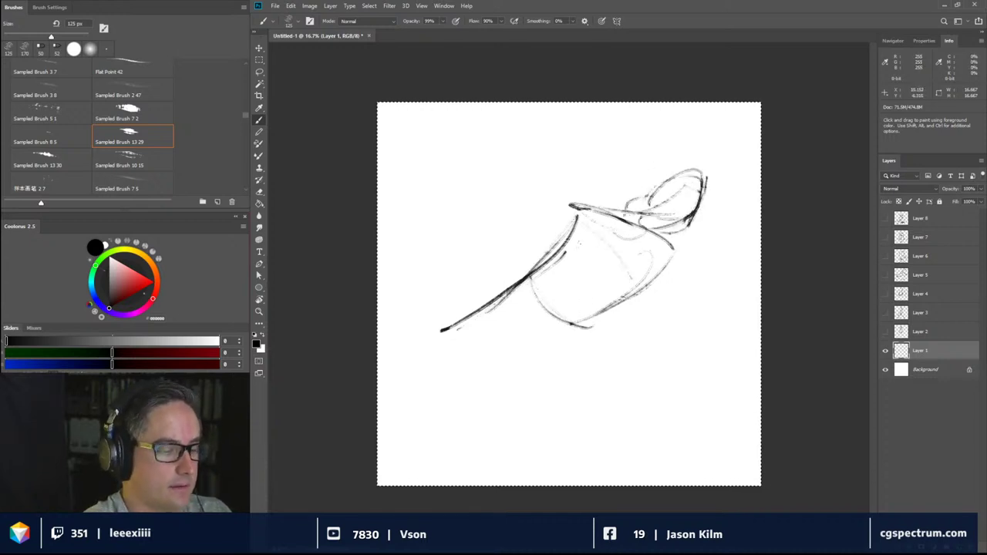
# - Draw the straight supporting arm reaching diagonally from the shoulder to the ground, ending in a splayed hand
pyautogui.moveTo(575, 237); pyautogui.dragTo(593, 266)
pyautogui.moveTo(572, 239); pyautogui.dragTo(626, 323)
pyautogui.moveTo(582, 214)
pyautogui.mouseDown()
pyautogui.moveTo(617, 283)
pyautogui.moveTo(646, 312)
pyautogui.mouseUp()
pyautogui.moveTo(598, 222)
pyautogui.mouseDown()
pyautogui.moveTo(654, 319)
pyautogui.moveTo(639, 322)
pyautogui.moveTo(650, 339)
pyautogui.moveTo(700, 370)
pyautogui.mouseUp()
pyautogui.moveTo(661, 325)
pyautogui.mouseDown()
pyautogui.moveTo(698, 372)
pyautogui.moveTo(658, 384)
pyautogui.mouseUp()
pyautogui.moveTo(658, 384)
pyautogui.mouseDown()
pyautogui.moveTo(734, 394)
pyautogui.moveTo(724, 389)
pyautogui.mouseUp()
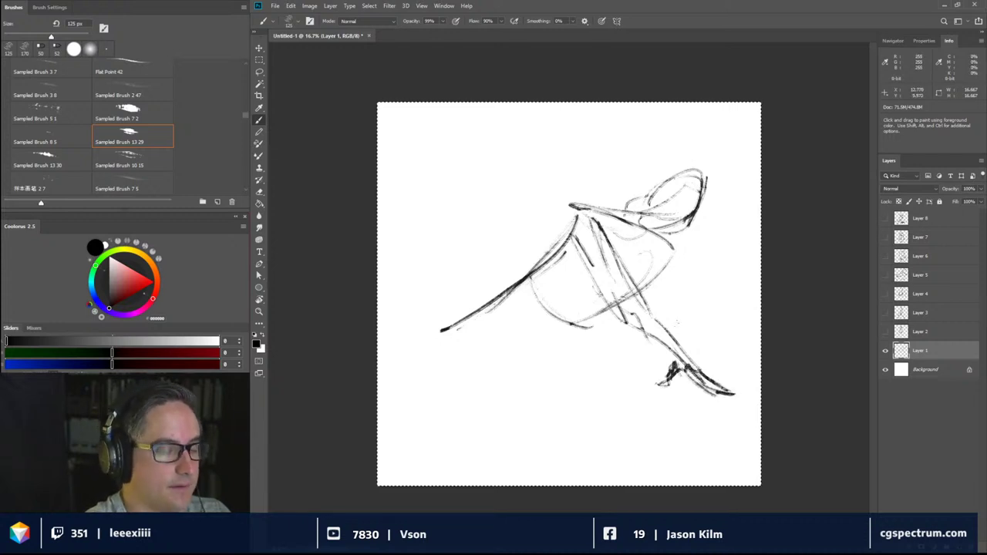
pyautogui.moveTo(650, 354)
pyautogui.mouseDown()
pyautogui.moveTo(643, 359)
pyautogui.moveTo(661, 353)
pyautogui.moveTo(660, 333)
pyautogui.mouseUp()
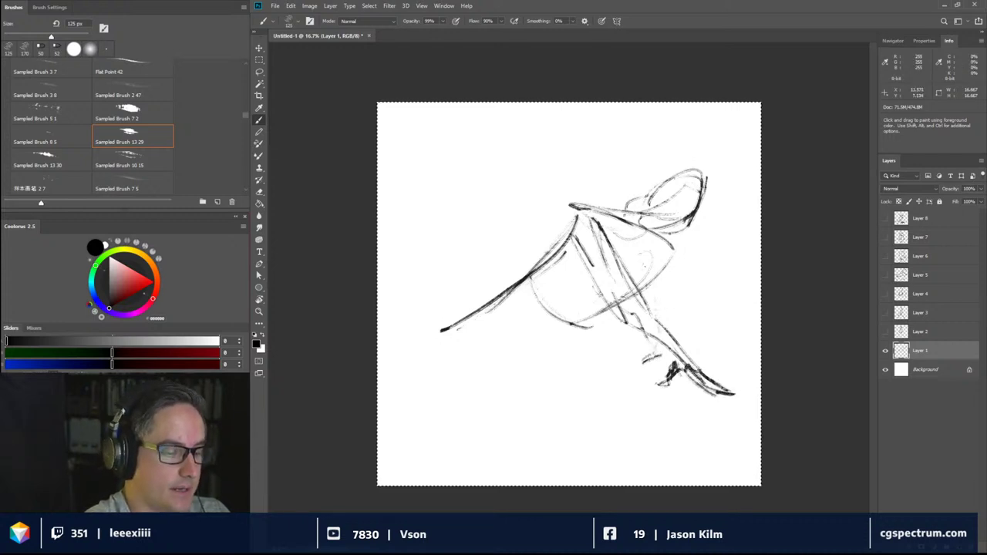
# - Round off the near shoulder and darken the upper arm, chest and underside of the torso
pyautogui.moveTo(656, 258); pyautogui.dragTo(635, 276)
pyautogui.moveTo(589, 194)
pyautogui.mouseDown()
pyautogui.moveTo(575, 245)
pyautogui.moveTo(610, 201)
pyautogui.moveTo(617, 260)
pyautogui.mouseUp()
pyautogui.moveTo(613, 204)
pyautogui.mouseDown()
pyautogui.moveTo(615, 254)
pyautogui.moveTo(611, 219)
pyautogui.moveTo(648, 235)
pyautogui.mouseUp()
pyautogui.moveTo(630, 213)
pyautogui.mouseDown()
pyautogui.moveTo(672, 253)
pyautogui.moveTo(657, 270)
pyautogui.mouseUp()
pyautogui.moveTo(668, 242)
pyautogui.mouseDown()
pyautogui.moveTo(650, 276)
pyautogui.moveTo(572, 336)
pyautogui.moveTo(602, 331)
pyautogui.mouseUp()
pyautogui.moveTo(531, 276); pyautogui.dragTo(606, 332)
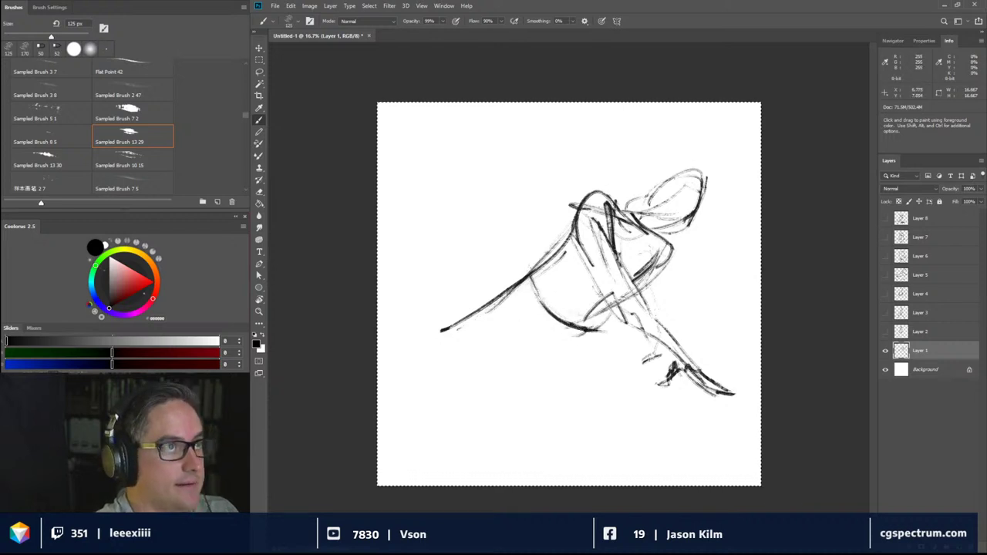
# - Draw the folded front leg lying on the ground, with its knee, shin, foot and the crease at the hip
pyautogui.moveTo(515, 319)
pyautogui.mouseDown()
pyautogui.moveTo(517, 339)
pyautogui.moveTo(534, 351)
pyautogui.moveTo(563, 333)
pyautogui.moveTo(606, 332)
pyautogui.moveTo(624, 355)
pyautogui.moveTo(622, 381)
pyautogui.moveTo(605, 389)
pyautogui.mouseUp()
pyautogui.moveTo(629, 364)
pyautogui.mouseDown()
pyautogui.moveTo(614, 393)
pyautogui.moveTo(580, 387)
pyautogui.moveTo(598, 390)
pyautogui.mouseUp()
pyautogui.moveTo(591, 366)
pyautogui.mouseDown()
pyautogui.moveTo(535, 345)
pyautogui.moveTo(509, 366)
pyautogui.moveTo(481, 364)
pyautogui.mouseUp()
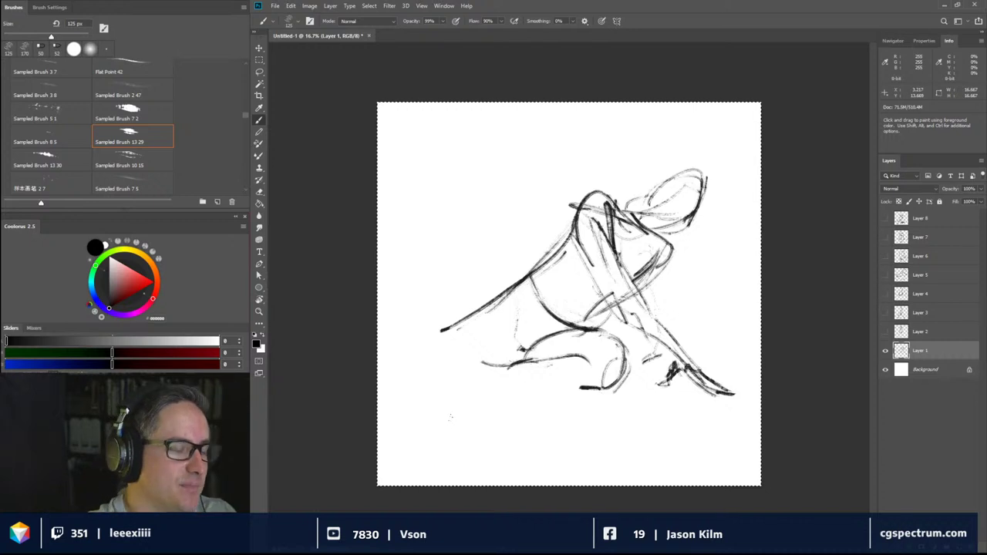
pyautogui.moveTo(515, 359)
pyautogui.mouseDown()
pyautogui.moveTo(494, 352)
pyautogui.moveTo(426, 370)
pyautogui.moveTo(482, 373)
pyautogui.moveTo(428, 382)
pyautogui.moveTo(599, 388)
pyautogui.moveTo(583, 387)
pyautogui.mouseUp()
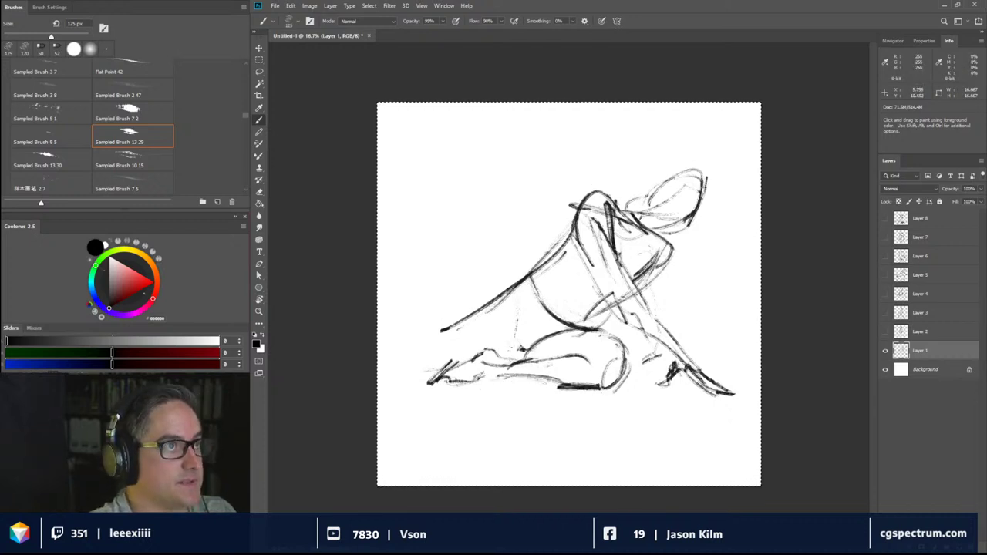
pyautogui.moveTo(501, 355); pyautogui.dragTo(517, 340)
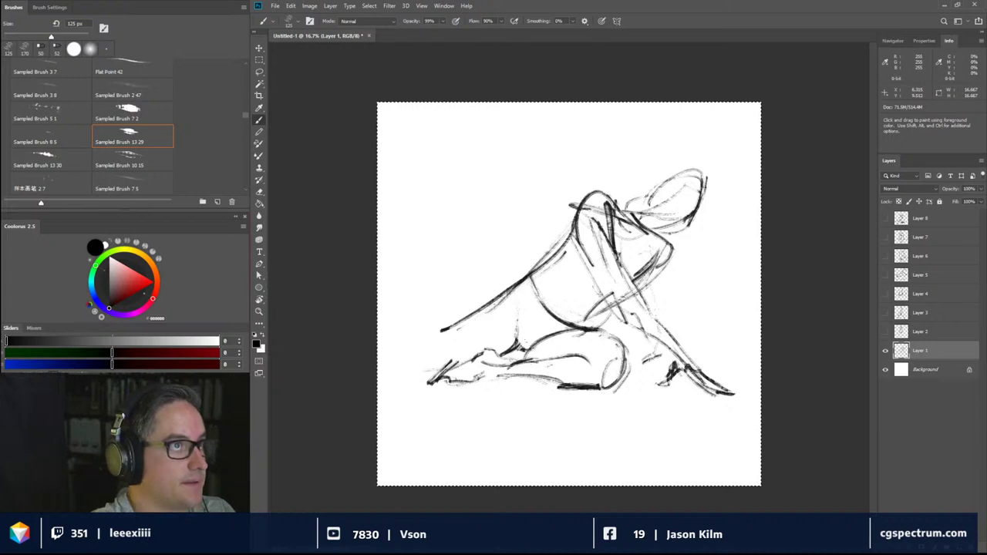
# - Draw the rounded hip and buttock contour and thicken the line of the lower back
pyautogui.moveTo(506, 282); pyautogui.dragTo(396, 360)
pyautogui.moveTo(430, 332); pyautogui.dragTo(396, 364)
pyautogui.moveTo(478, 307)
pyautogui.mouseDown()
pyautogui.moveTo(403, 348)
pyautogui.moveTo(418, 329)
pyautogui.moveTo(525, 281)
pyautogui.mouseUp()
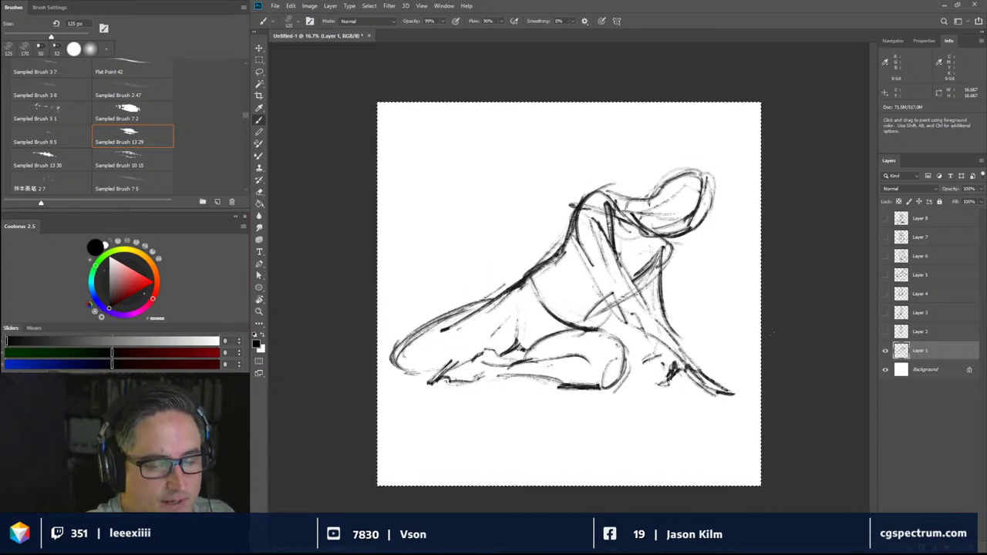
# - Hide the finished sketch on Layer 1, add a new layer above it and select the whole canvas
pyautogui.click(885, 350)
pyautogui.hotkey('ctrl', 'shift', 'alt', 'n')
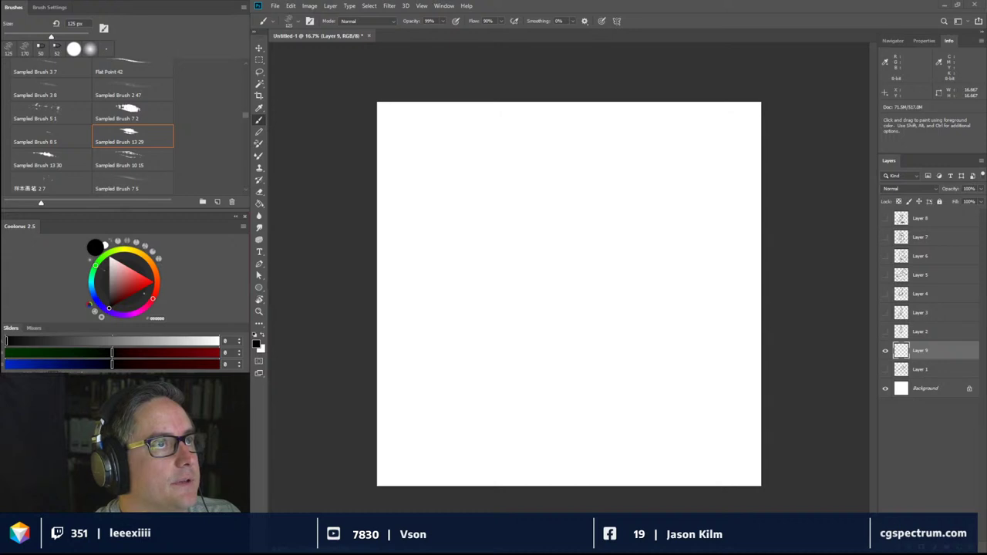
pyautogui.hotkey('ctrl', 'a')
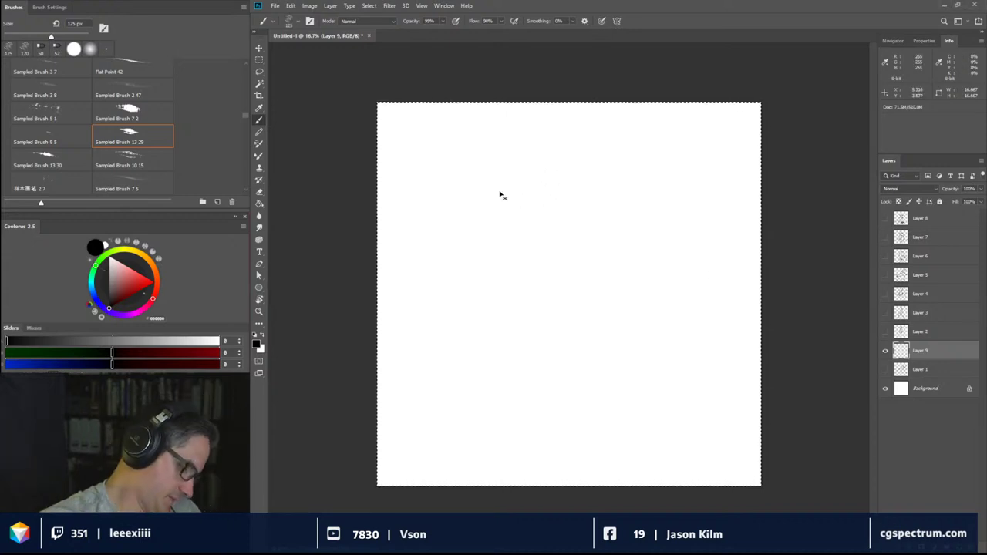
pyautogui.hotkey('ctrl', '+')
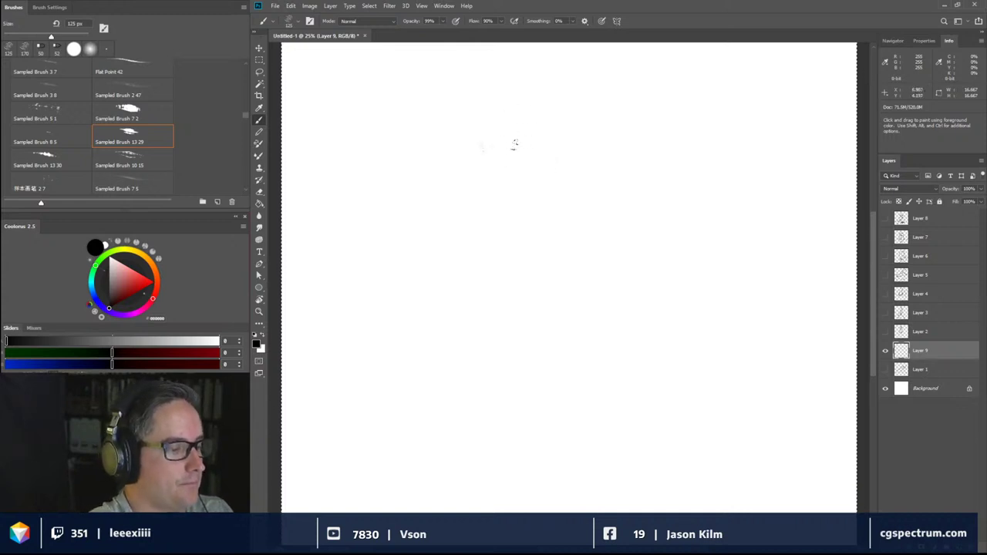
# - Sketch a crouching figure with a bowed head, arched back, both hands planted on the ground and a folded front thigh
pyautogui.moveTo(490, 163)
pyautogui.mouseDown()
pyautogui.moveTo(447, 133)
pyautogui.moveTo(461, 182)
pyautogui.moveTo(484, 184)
pyautogui.moveTo(471, 217)
pyautogui.moveTo(611, 253)
pyautogui.moveTo(617, 283)
pyautogui.moveTo(540, 308)
pyautogui.moveTo(600, 333)
pyautogui.moveTo(631, 272)
pyautogui.moveTo(613, 316)
pyautogui.moveTo(432, 335)
pyautogui.moveTo(526, 358)
pyautogui.moveTo(439, 343)
pyautogui.moveTo(543, 305)
pyautogui.moveTo(540, 351)
pyautogui.moveTo(566, 262)
pyautogui.moveTo(489, 383)
pyautogui.moveTo(526, 383)
pyautogui.moveTo(532, 401)
pyautogui.moveTo(543, 358)
pyautogui.moveTo(601, 262)
pyautogui.moveTo(555, 216)
pyautogui.moveTo(493, 188)
pyautogui.moveTo(547, 255)
pyautogui.moveTo(472, 208)
pyautogui.moveTo(490, 185)
pyautogui.moveTo(501, 222)
pyautogui.moveTo(459, 225)
pyautogui.moveTo(441, 250)
pyautogui.mouseUp()
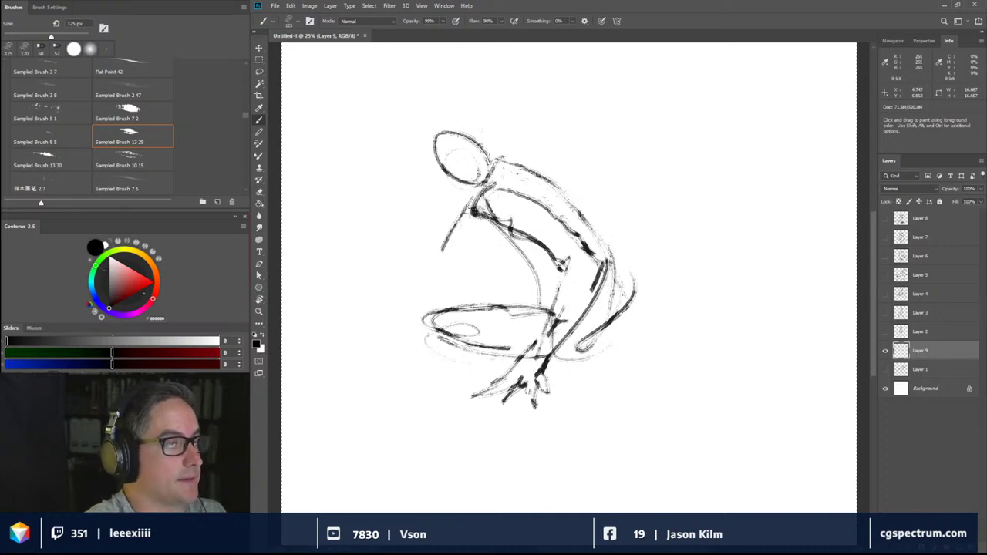
pyautogui.moveTo(472, 198)
pyautogui.mouseDown()
pyautogui.moveTo(447, 232)
pyautogui.moveTo(405, 341)
pyautogui.moveTo(363, 365)
pyautogui.moveTo(445, 360)
pyautogui.moveTo(438, 276)
pyautogui.moveTo(420, 339)
pyautogui.moveTo(459, 273)
pyautogui.moveTo(466, 235)
pyautogui.moveTo(486, 216)
pyautogui.moveTo(474, 181)
pyautogui.moveTo(421, 164)
pyautogui.moveTo(478, 146)
pyautogui.moveTo(449, 190)
pyautogui.moveTo(428, 185)
pyautogui.moveTo(453, 180)
pyautogui.moveTo(444, 192)
pyautogui.moveTo(485, 194)
pyautogui.moveTo(455, 143)
pyautogui.moveTo(529, 178)
pyautogui.moveTo(486, 163)
pyautogui.moveTo(482, 146)
pyautogui.moveTo(532, 158)
pyautogui.moveTo(575, 219)
pyautogui.mouseUp()
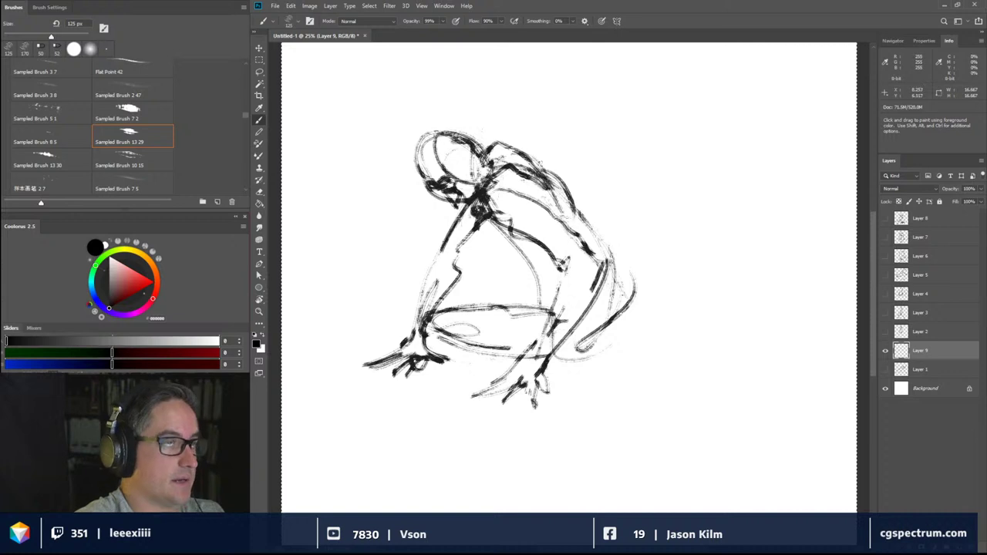
pyautogui.moveTo(539, 161)
pyautogui.mouseDown()
pyautogui.moveTo(497, 202)
pyautogui.moveTo(509, 247)
pyautogui.moveTo(493, 217)
pyautogui.moveTo(547, 279)
pyautogui.moveTo(535, 302)
pyautogui.moveTo(557, 310)
pyautogui.moveTo(449, 299)
pyautogui.moveTo(446, 334)
pyautogui.mouseUp()
pyautogui.moveTo(461, 291)
pyautogui.mouseDown()
pyautogui.moveTo(543, 302)
pyautogui.moveTo(560, 220)
pyautogui.mouseUp()
pyautogui.moveTo(560, 220)
pyautogui.mouseDown()
pyautogui.moveTo(587, 251)
pyautogui.moveTo(605, 246)
pyautogui.moveTo(627, 265)
pyautogui.moveTo(642, 314)
pyautogui.mouseUp()
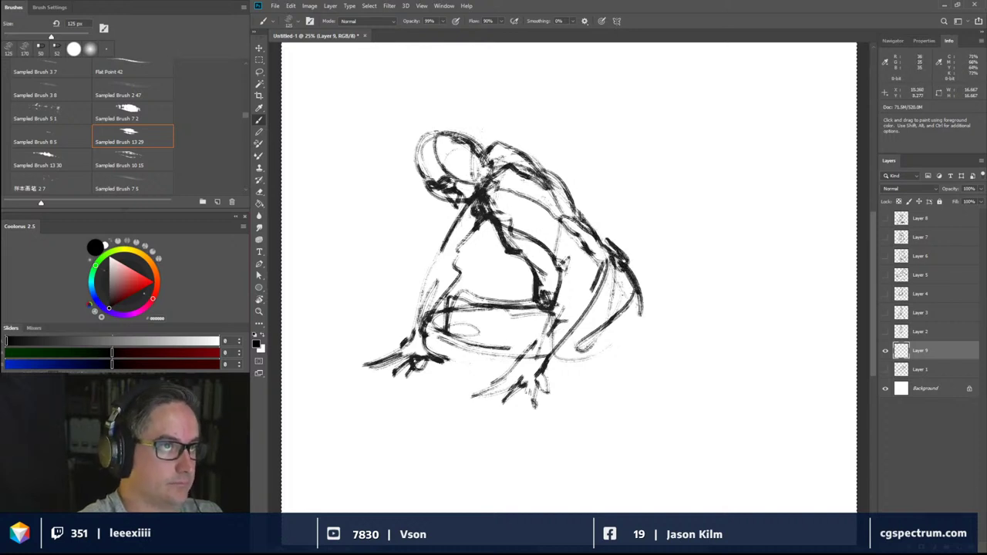
# - Draw the leg stretched out behind the hip with its foot, and reinforce the arm and head contours
pyautogui.moveTo(639, 272)
pyautogui.mouseDown()
pyautogui.moveTo(613, 344)
pyautogui.moveTo(560, 354)
pyautogui.moveTo(647, 283)
pyautogui.moveTo(709, 319)
pyautogui.moveTo(662, 326)
pyautogui.moveTo(752, 326)
pyautogui.moveTo(717, 338)
pyautogui.moveTo(755, 320)
pyautogui.moveTo(712, 314)
pyautogui.moveTo(755, 304)
pyautogui.moveTo(770, 335)
pyautogui.moveTo(663, 294)
pyautogui.mouseUp()
pyautogui.moveTo(641, 279); pyautogui.dragTo(631, 270)
pyautogui.moveTo(522, 250)
pyautogui.mouseDown()
pyautogui.moveTo(425, 271)
pyautogui.moveTo(411, 342)
pyautogui.mouseUp()
pyautogui.moveTo(443, 295)
pyautogui.mouseDown()
pyautogui.moveTo(487, 189)
pyautogui.moveTo(509, 177)
pyautogui.moveTo(459, 174)
pyautogui.moveTo(490, 152)
pyautogui.moveTo(443, 119)
pyautogui.moveTo(419, 154)
pyautogui.moveTo(481, 144)
pyautogui.mouseUp()
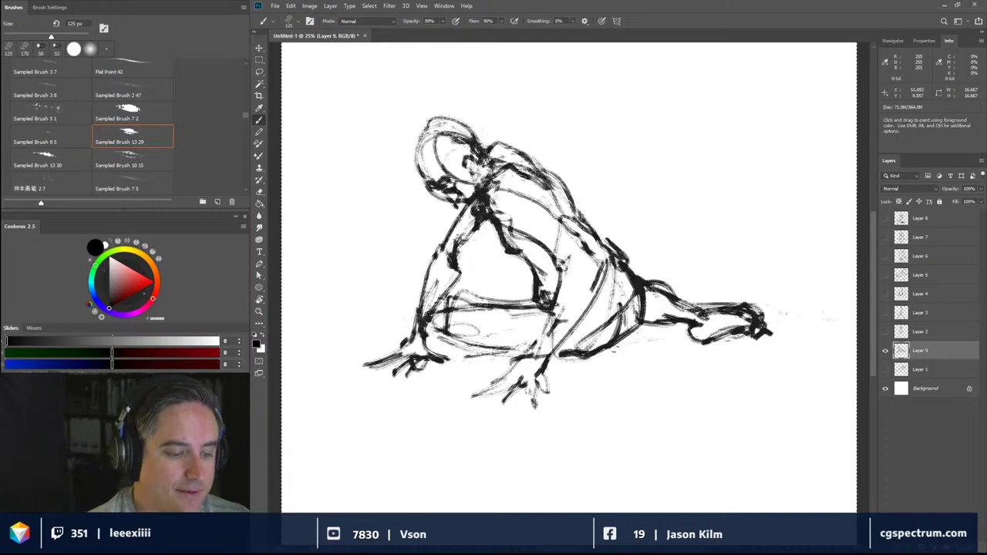
# - Add ground lines beneath the rear leg and darken the contours of the near supporting arm
pyautogui.moveTo(615, 344); pyautogui.dragTo(757, 357)
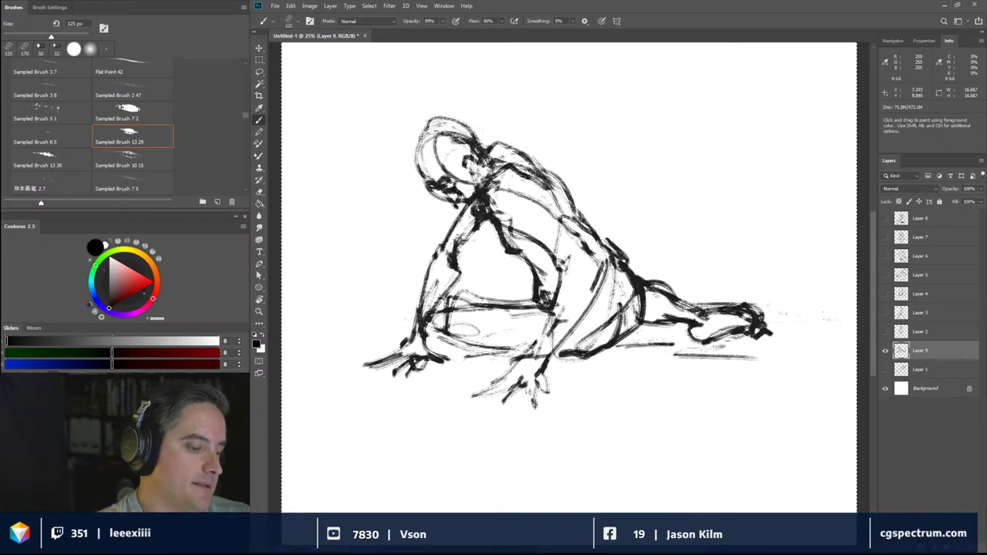
pyautogui.moveTo(562, 292)
pyautogui.mouseDown()
pyautogui.moveTo(557, 262)
pyautogui.moveTo(497, 216)
pyautogui.moveTo(546, 213)
pyautogui.moveTo(600, 258)
pyautogui.moveTo(598, 297)
pyautogui.moveTo(548, 358)
pyautogui.moveTo(539, 339)
pyautogui.moveTo(551, 307)
pyautogui.moveTo(541, 333)
pyautogui.mouseUp()
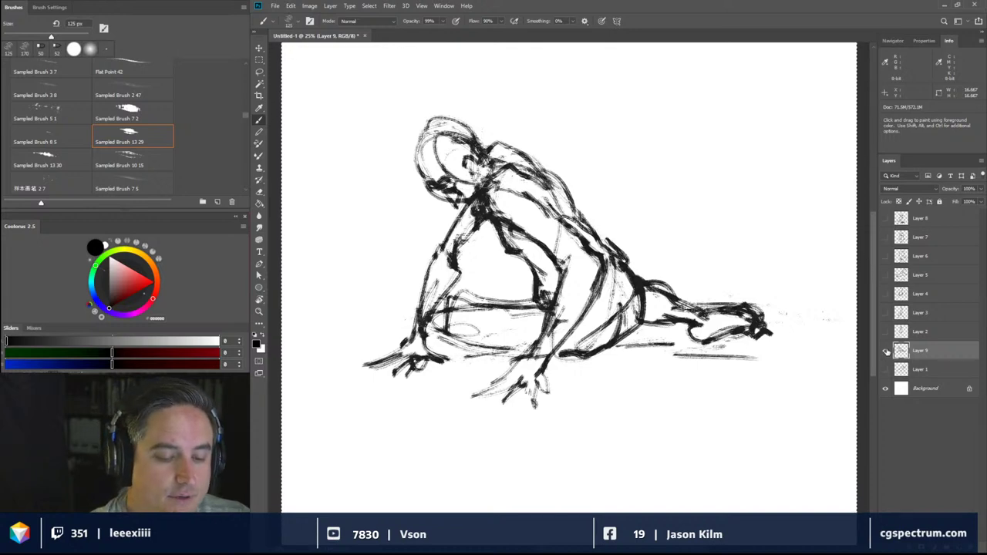
pyautogui.click(885, 350)
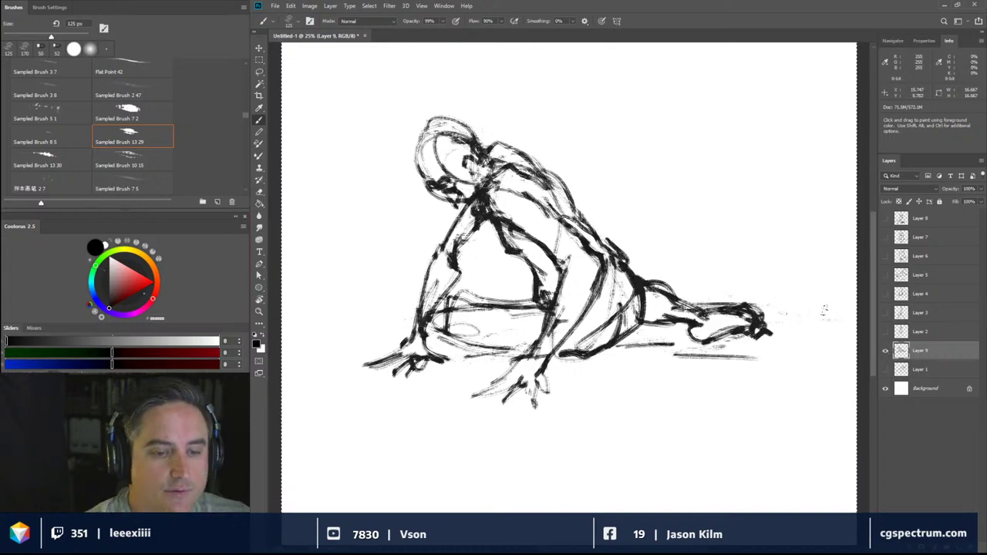
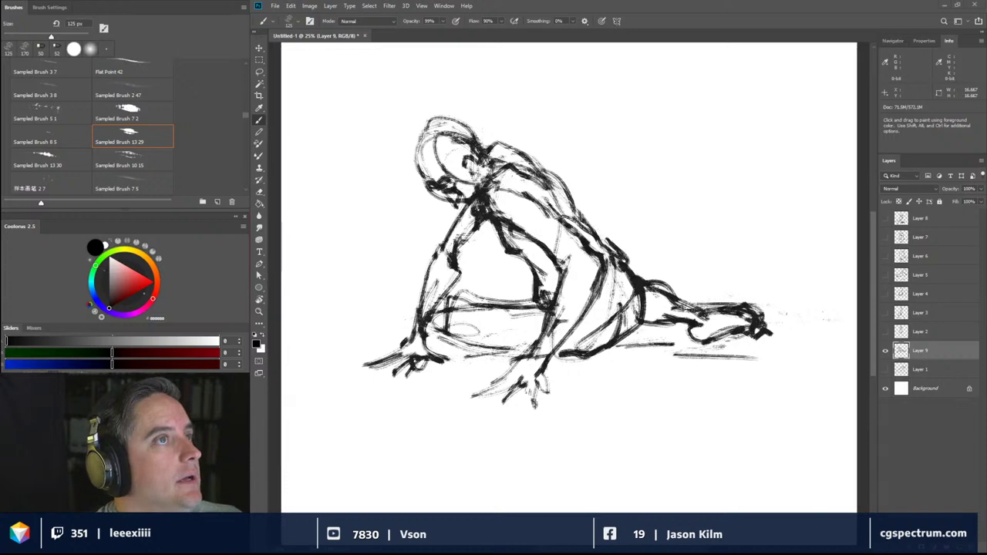
# - Hide the finished crouching figure on Layer 9 and add two new layers directly above the Background
pyautogui.click(886, 351)
pyautogui.click(929, 388)
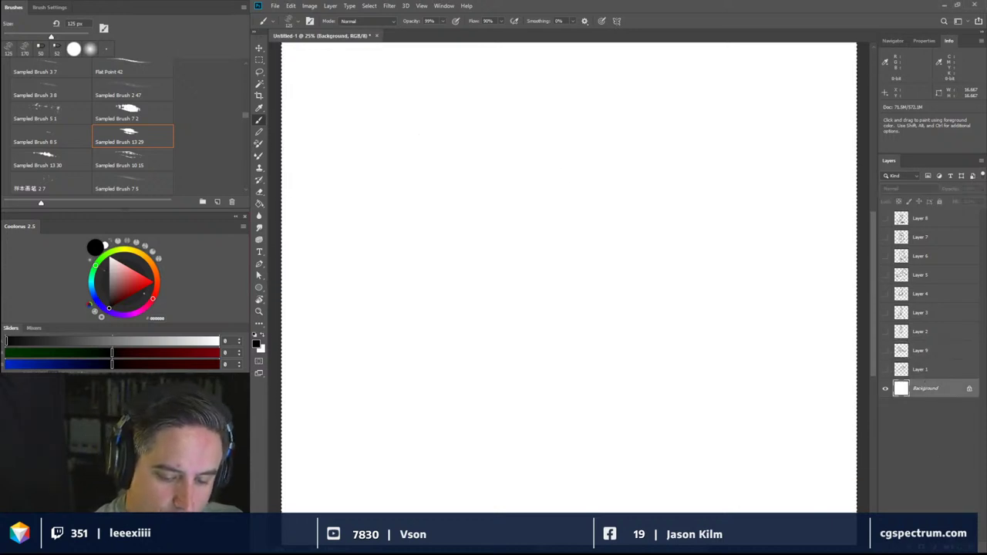
pyautogui.hotkey('ctrl', 'shift', 'alt', 'n')
pyautogui.hotkey('ctrl', 'shift', 'alt', 'n')
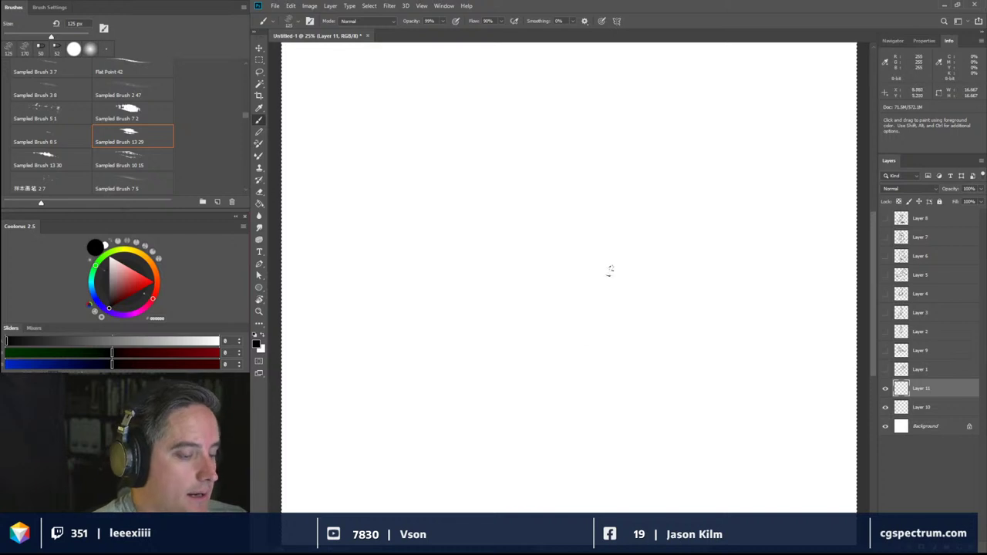
# - Sketch a large downturned head, drawing the skull curve, forehead, lowered eye and nose and starting the mouth line
pyautogui.moveTo(637, 140)
pyautogui.mouseDown()
pyautogui.moveTo(571, 90)
pyautogui.moveTo(392, 285)
pyautogui.mouseUp()
pyautogui.moveTo(407, 165)
pyautogui.mouseDown()
pyautogui.moveTo(441, 321)
pyautogui.moveTo(509, 331)
pyautogui.moveTo(552, 299)
pyautogui.moveTo(531, 349)
pyautogui.moveTo(535, 339)
pyautogui.moveTo(513, 355)
pyautogui.mouseUp()
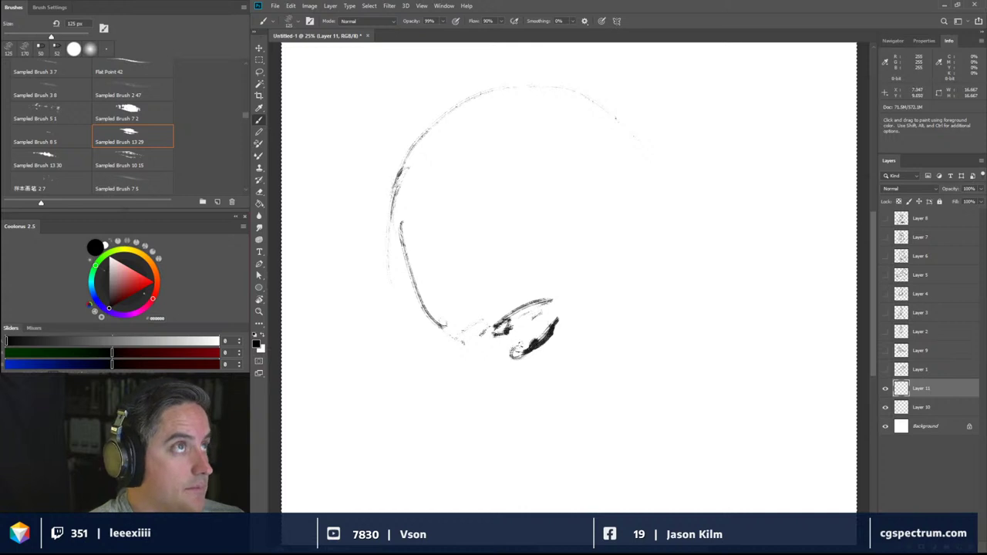
pyautogui.moveTo(455, 333)
pyautogui.mouseDown()
pyautogui.moveTo(497, 344)
pyautogui.moveTo(509, 397)
pyautogui.mouseUp()
pyautogui.moveTo(476, 348)
pyautogui.mouseDown()
pyautogui.moveTo(544, 439)
pyautogui.moveTo(517, 420)
pyautogui.moveTo(566, 407)
pyautogui.moveTo(582, 412)
pyautogui.moveTo(586, 434)
pyautogui.moveTo(632, 447)
pyautogui.mouseUp()
pyautogui.moveTo(563, 428)
pyautogui.mouseDown()
pyautogui.moveTo(571, 438)
pyautogui.moveTo(598, 437)
pyautogui.mouseUp()
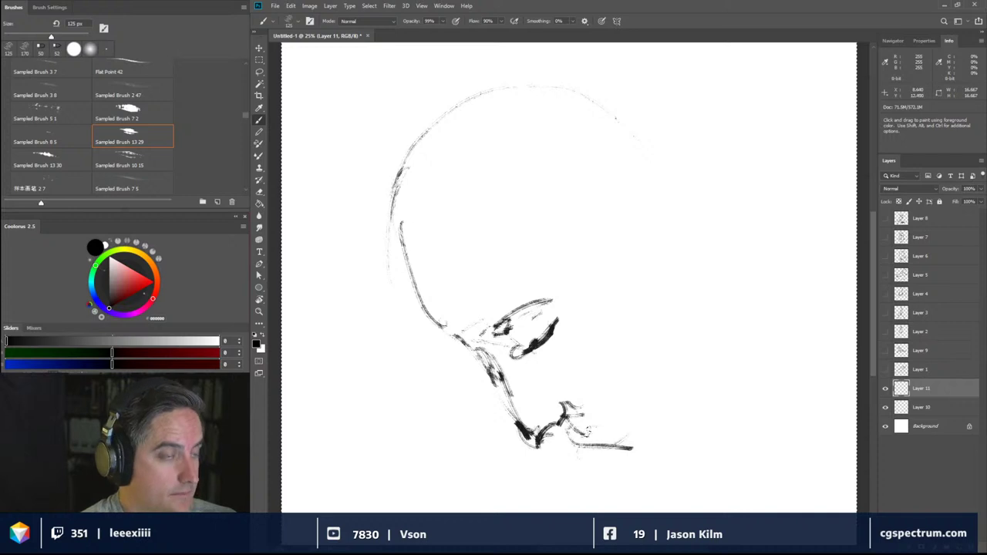
# - Draw the cheek line, lips and chin, then lightly outline the jaw up toward the ear
pyautogui.moveTo(546, 388); pyautogui.dragTo(640, 410)
pyautogui.moveTo(574, 448)
pyautogui.mouseDown()
pyautogui.moveTo(593, 455)
pyautogui.moveTo(623, 426)
pyautogui.moveTo(601, 463)
pyautogui.moveTo(620, 444)
pyautogui.moveTo(621, 478)
pyautogui.moveTo(670, 476)
pyautogui.moveTo(721, 440)
pyautogui.mouseUp()
pyautogui.moveTo(727, 291); pyautogui.dragTo(729, 436)
pyautogui.moveTo(719, 319); pyautogui.dragTo(706, 435)
pyautogui.moveTo(695, 281); pyautogui.dragTo(705, 301)
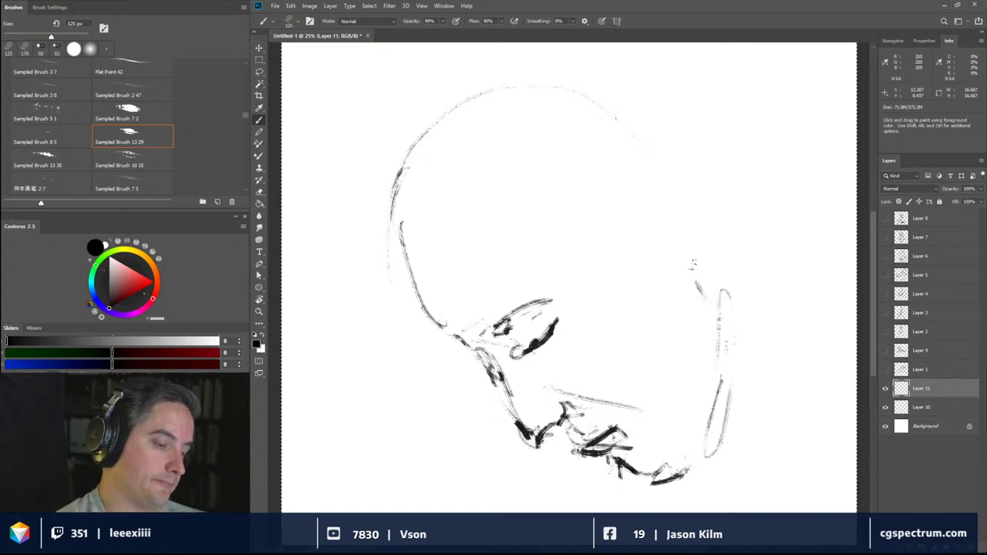
# - Draw the ear with a dark outer rim, its lobe and the inner folds
pyautogui.moveTo(651, 236)
pyautogui.mouseDown()
pyautogui.moveTo(667, 189)
pyautogui.moveTo(649, 237)
pyautogui.moveTo(695, 198)
pyautogui.moveTo(684, 183)
pyautogui.moveTo(717, 230)
pyautogui.moveTo(699, 282)
pyautogui.mouseUp()
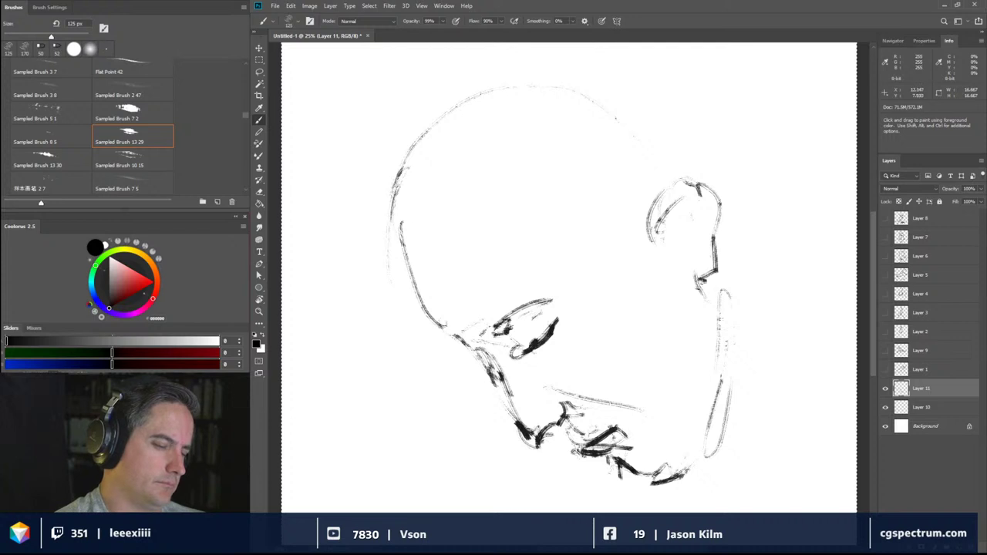
pyautogui.moveTo(667, 193); pyautogui.dragTo(717, 231)
pyautogui.moveTo(715, 231); pyautogui.dragTo(697, 286)
pyautogui.moveTo(655, 241); pyautogui.dragTo(663, 195)
pyautogui.moveTo(655, 213)
pyautogui.mouseDown()
pyautogui.moveTo(683, 182)
pyautogui.moveTo(702, 223)
pyautogui.mouseUp()
pyautogui.moveTo(678, 238)
pyautogui.mouseDown()
pyautogui.moveTo(697, 228)
pyautogui.moveTo(688, 230)
pyautogui.mouseUp()
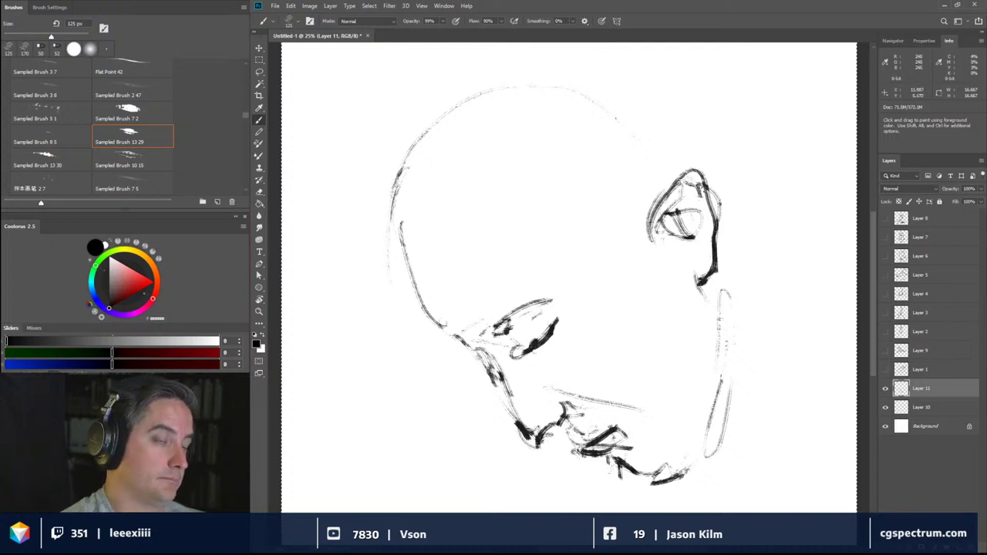
# - Draw the hairline above the ear and extend the skull into a higher, fuller curve with a darkened crown and hair contour
pyautogui.moveTo(698, 120)
pyautogui.mouseDown()
pyautogui.moveTo(697, 171)
pyautogui.moveTo(699, 148)
pyautogui.mouseUp()
pyautogui.moveTo(662, 100); pyautogui.dragTo(683, 122)
pyautogui.moveTo(626, 91)
pyautogui.mouseDown()
pyautogui.moveTo(688, 117)
pyautogui.moveTo(691, 162)
pyautogui.mouseUp()
pyautogui.moveTo(661, 105); pyautogui.dragTo(576, 60)
pyautogui.moveTo(578, 57); pyautogui.dragTo(432, 143)
pyautogui.moveTo(445, 108); pyautogui.dragTo(409, 187)
pyautogui.moveTo(422, 145); pyautogui.dragTo(455, 100)
pyautogui.moveTo(455, 100); pyautogui.dragTo(542, 57)
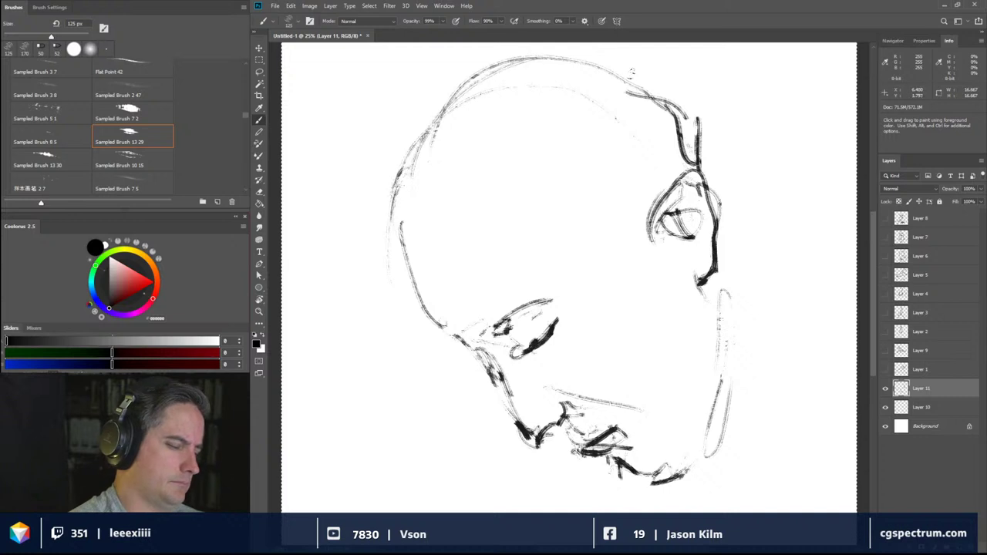
pyautogui.moveTo(626, 71); pyautogui.dragTo(677, 113)
pyautogui.moveTo(648, 72)
pyautogui.mouseDown()
pyautogui.moveTo(518, 47)
pyautogui.moveTo(669, 103)
pyautogui.mouseUp()
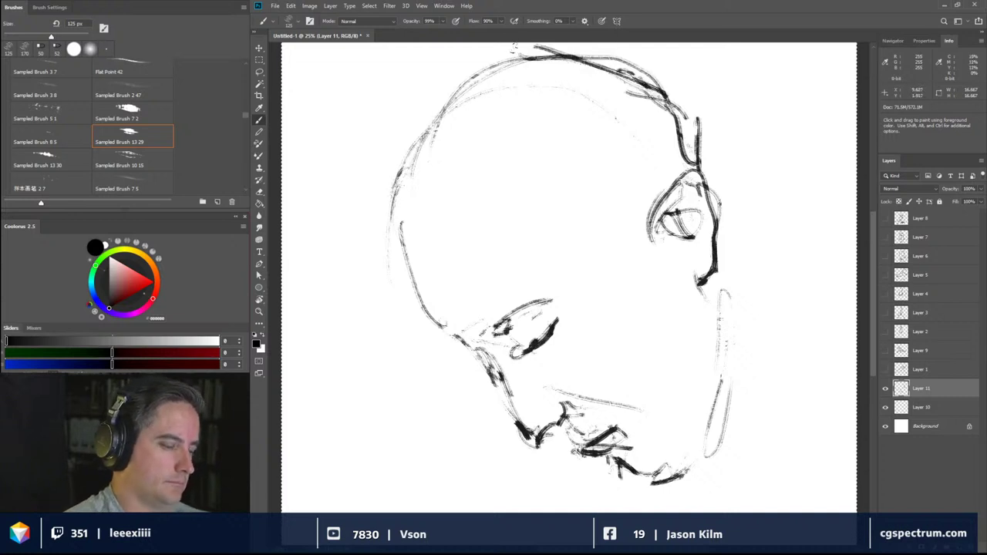
pyautogui.moveTo(533, 48); pyautogui.dragTo(479, 108)
# - Draw the back of the neck from behind the ear and darken the jaw and neck lines below the earlobe
pyautogui.moveTo(698, 138)
pyautogui.mouseDown()
pyautogui.moveTo(731, 179)
pyautogui.moveTo(760, 255)
pyautogui.moveTo(795, 264)
pyautogui.moveTo(767, 284)
pyautogui.moveTo(749, 319)
pyautogui.moveTo(743, 268)
pyautogui.moveTo(730, 417)
pyautogui.mouseUp()
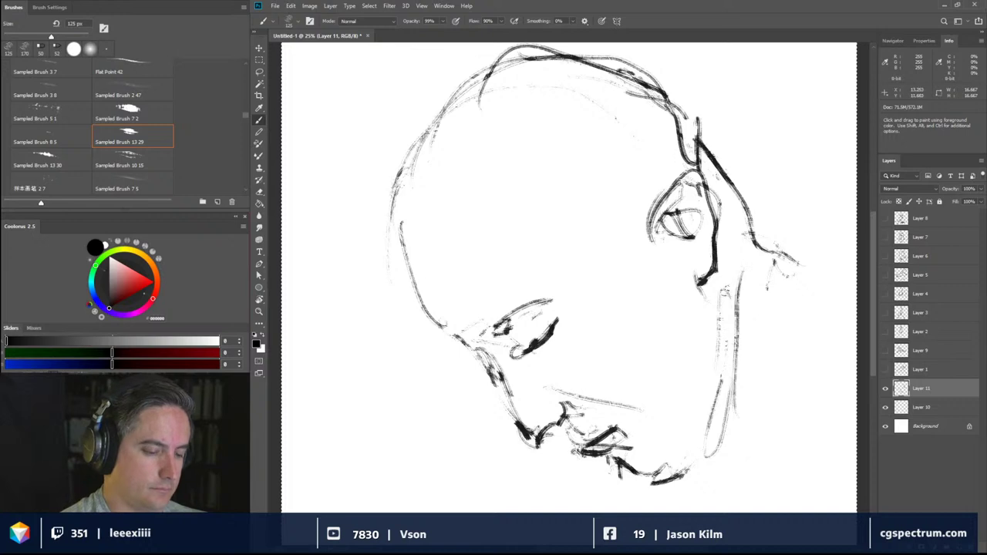
pyautogui.moveTo(713, 295); pyautogui.dragTo(717, 309)
pyautogui.moveTo(702, 273); pyautogui.dragTo(717, 370)
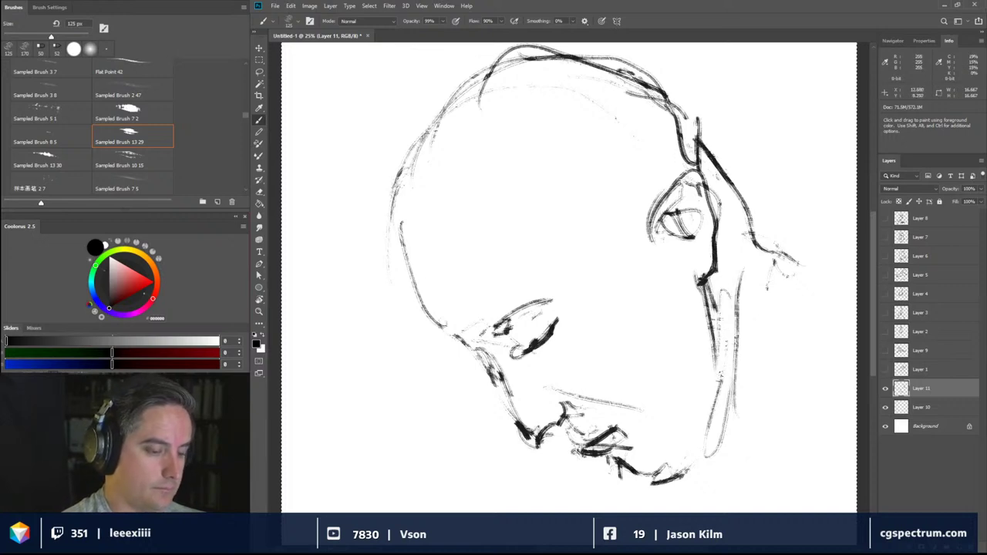
pyautogui.moveTo(715, 311); pyautogui.dragTo(727, 427)
pyautogui.moveTo(723, 367); pyautogui.dragTo(732, 427)
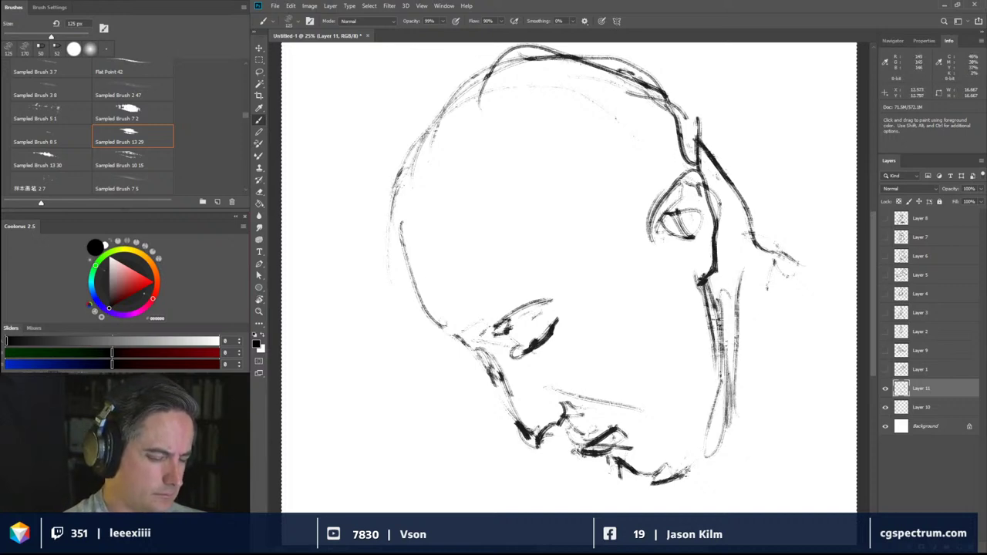
# - Reinforce the face profile with darker strokes from the chin over the lips, nose and brow up around the forehead
pyautogui.moveTo(686, 482)
pyautogui.mouseDown()
pyautogui.moveTo(644, 478)
pyautogui.moveTo(565, 433)
pyautogui.moveTo(527, 440)
pyautogui.mouseUp()
pyautogui.moveTo(575, 409)
pyautogui.mouseDown()
pyautogui.moveTo(545, 434)
pyautogui.moveTo(554, 429)
pyautogui.mouseUp()
pyautogui.moveTo(501, 387)
pyautogui.mouseDown()
pyautogui.moveTo(518, 425)
pyautogui.moveTo(493, 373)
pyautogui.moveTo(457, 340)
pyautogui.moveTo(455, 359)
pyautogui.moveTo(421, 307)
pyautogui.moveTo(395, 185)
pyautogui.mouseUp()
pyautogui.moveTo(387, 223)
pyautogui.mouseDown()
pyautogui.moveTo(475, 91)
pyautogui.moveTo(506, 79)
pyautogui.mouseUp()
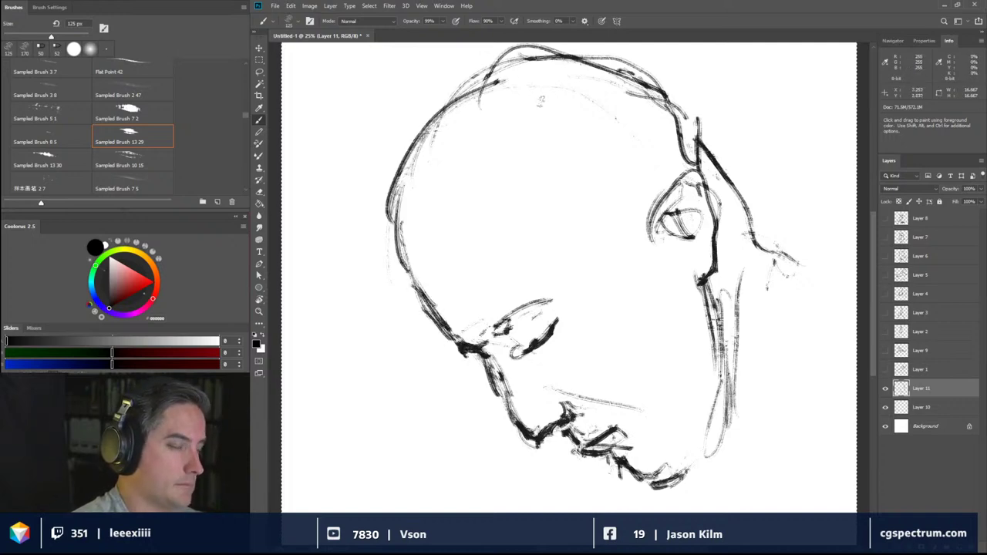
# - Add the temple line and light hairline marks, then draw the fold under the eye and the cheek crease
pyautogui.moveTo(432, 291)
pyautogui.mouseDown()
pyautogui.moveTo(507, 203)
pyautogui.moveTo(572, 225)
pyautogui.mouseUp()
pyautogui.moveTo(577, 229); pyautogui.dragTo(590, 216)
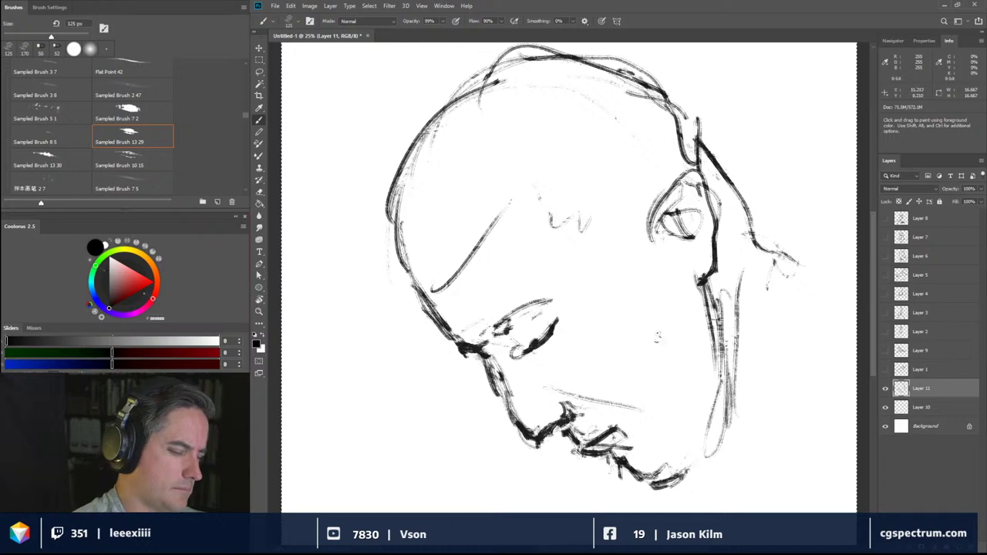
pyautogui.moveTo(603, 340)
pyautogui.mouseDown()
pyautogui.moveTo(541, 353)
pyautogui.moveTo(598, 344)
pyautogui.mouseUp()
pyautogui.moveTo(552, 316); pyautogui.dragTo(510, 342)
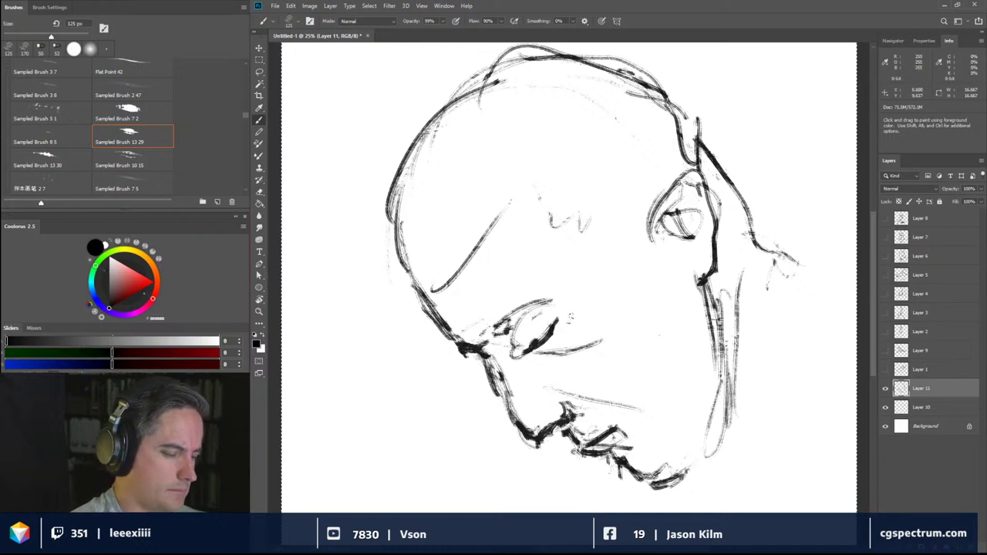
pyautogui.moveTo(620, 313)
pyautogui.mouseDown()
pyautogui.moveTo(619, 371)
pyautogui.moveTo(568, 378)
pyautogui.moveTo(637, 376)
pyautogui.mouseUp()
pyautogui.moveTo(657, 378); pyautogui.dragTo(658, 361)
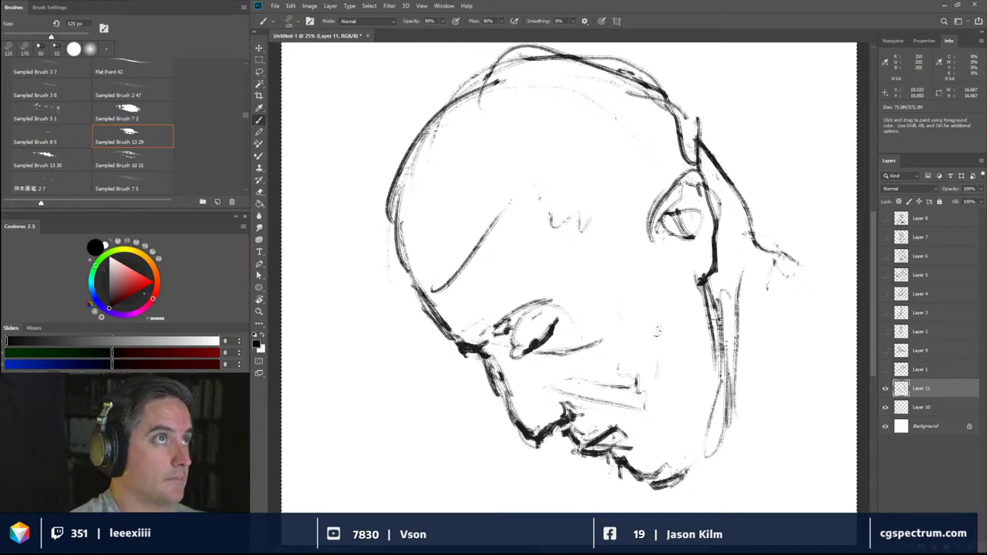
# - Add the nostril and the cheek and jaw contours, then darken the lowered eye and its brow line
pyautogui.moveTo(654, 294); pyautogui.dragTo(657, 323)
pyautogui.moveTo(634, 359)
pyautogui.mouseDown()
pyautogui.moveTo(543, 401)
pyautogui.moveTo(606, 416)
pyautogui.mouseUp()
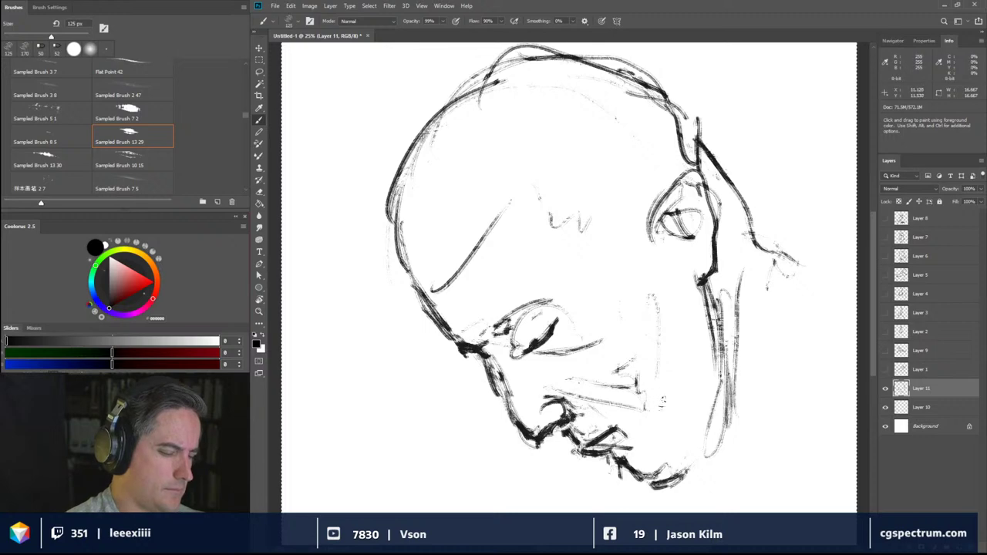
pyautogui.moveTo(694, 344); pyautogui.dragTo(678, 410)
pyautogui.moveTo(675, 282); pyautogui.dragTo(678, 346)
pyautogui.moveTo(697, 345)
pyautogui.mouseDown()
pyautogui.moveTo(680, 443)
pyautogui.moveTo(692, 453)
pyautogui.mouseUp()
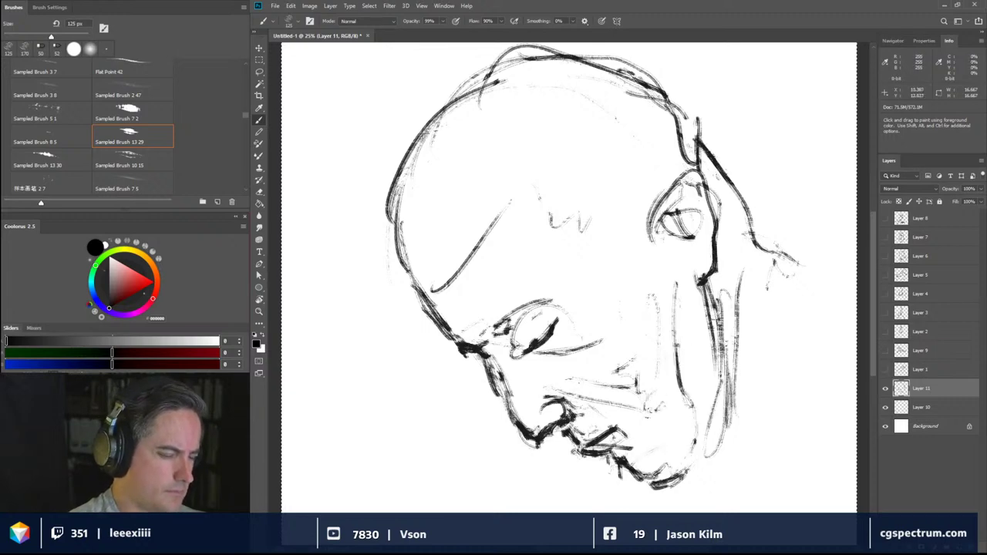
pyautogui.moveTo(649, 419); pyautogui.dragTo(666, 367)
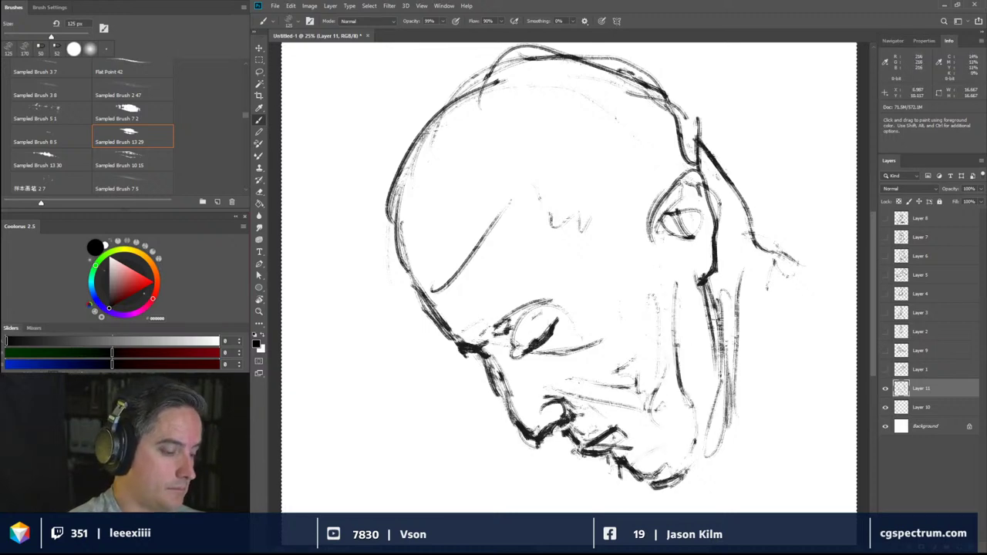
pyautogui.moveTo(550, 330)
pyautogui.mouseDown()
pyautogui.moveTo(528, 356)
pyautogui.moveTo(513, 355)
pyautogui.moveTo(578, 307)
pyautogui.moveTo(510, 333)
pyautogui.moveTo(554, 319)
pyautogui.mouseUp()
pyautogui.moveTo(475, 339); pyautogui.dragTo(567, 300)
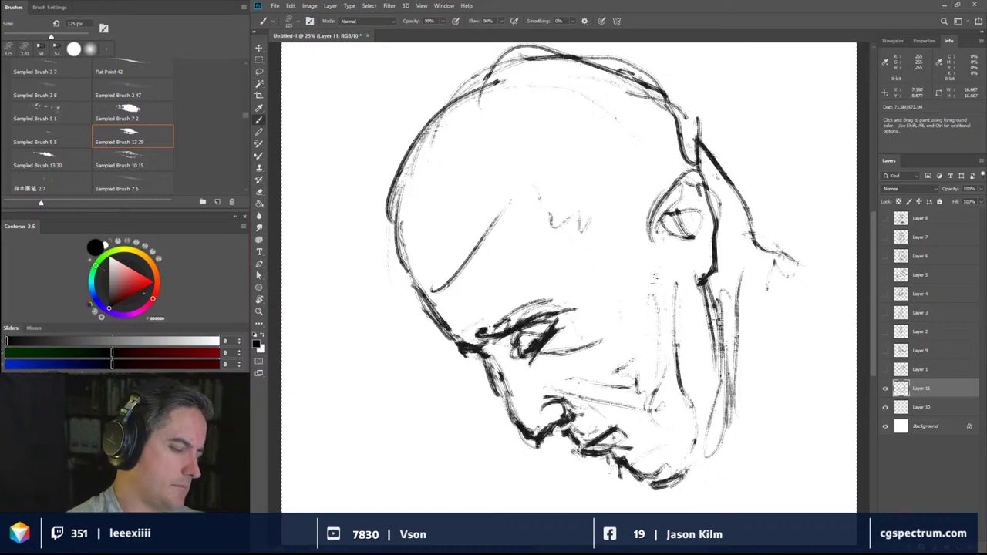
# - Hide the finished downturned head on Layer 11, select the whole canvas and make Layer 10 active
pyautogui.click(885, 388)
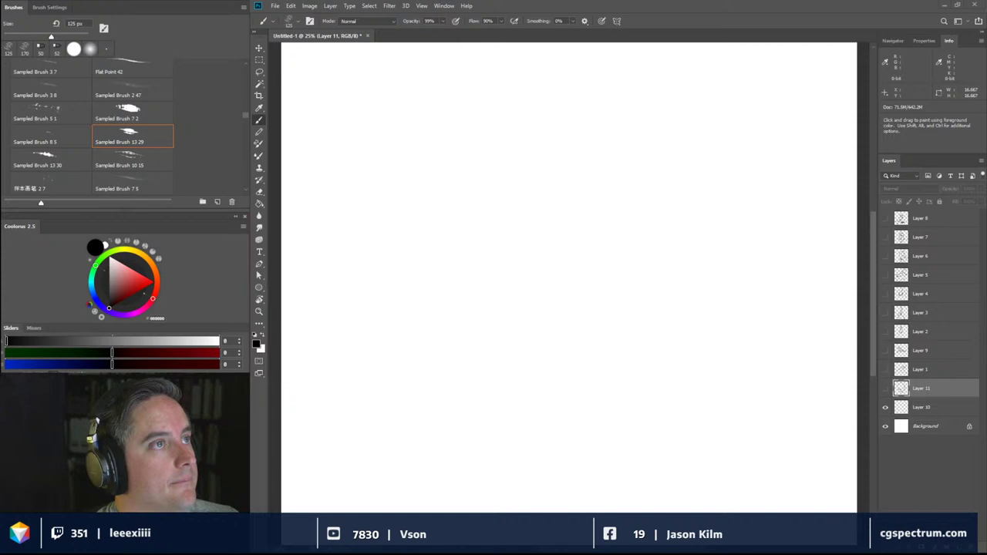
pyautogui.click(584, 132)
pyautogui.click(610, 207)
pyautogui.hotkey('ctrl', 'a')
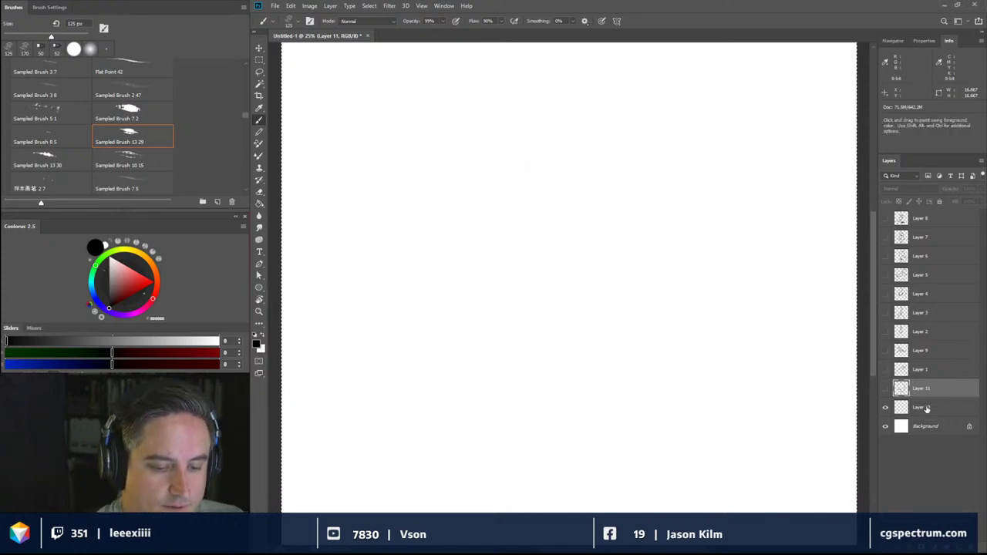
pyautogui.hotkey('alt', '[')
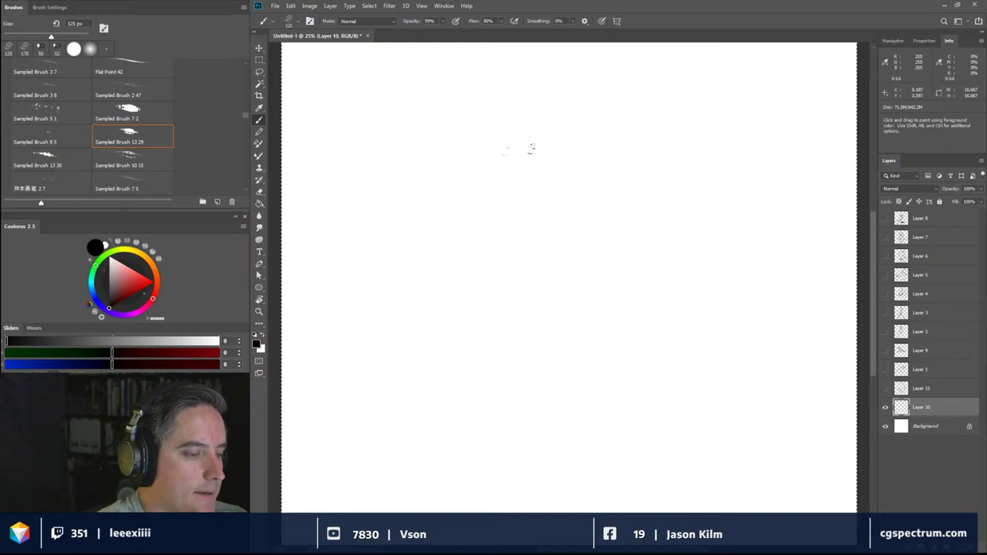
# - Block in an upturned face on Layer 10 with its far cheek, chin line, near cheek stroke, far brow and far upper eyelid
pyautogui.moveTo(486, 227); pyautogui.dragTo(571, 83)
pyautogui.moveTo(700, 186); pyautogui.dragTo(663, 256)
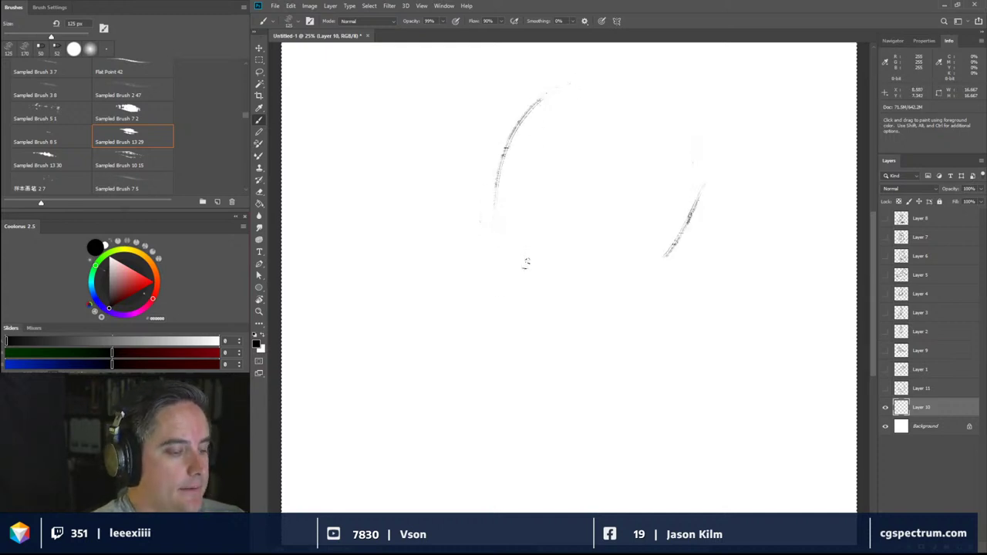
pyautogui.moveTo(507, 299)
pyautogui.mouseDown()
pyautogui.moveTo(620, 324)
pyautogui.moveTo(503, 256)
pyautogui.moveTo(488, 197)
pyautogui.moveTo(500, 286)
pyautogui.moveTo(495, 223)
pyautogui.moveTo(526, 127)
pyautogui.moveTo(524, 97)
pyautogui.moveTo(566, 51)
pyautogui.mouseUp()
pyautogui.moveTo(525, 123); pyautogui.dragTo(566, 51)
pyautogui.moveTo(524, 125)
pyautogui.mouseDown()
pyautogui.moveTo(561, 109)
pyautogui.moveTo(573, 121)
pyautogui.mouseUp()
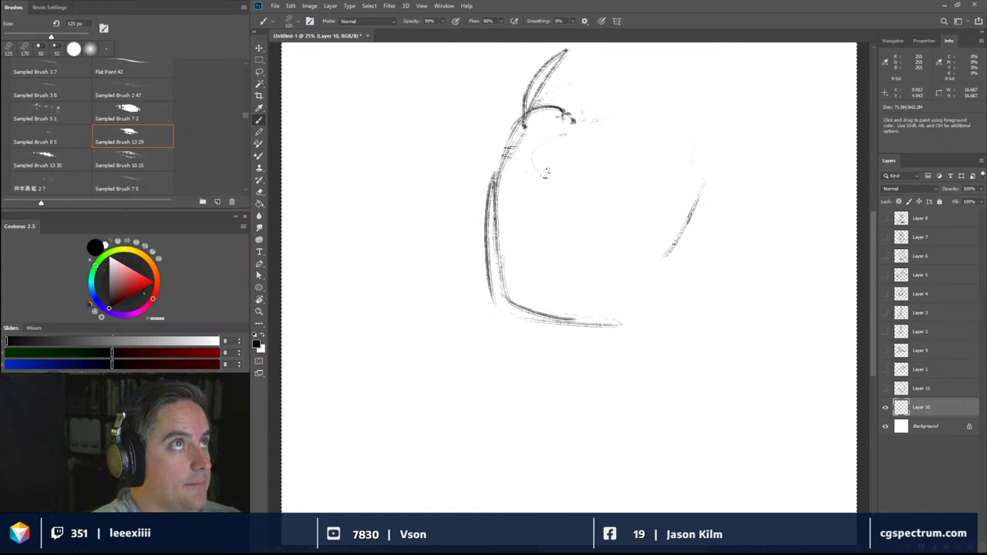
# - Draw the nose from below with its nostril, the parted lips, and the nose bridge joining the far eye
pyautogui.moveTo(515, 179)
pyautogui.mouseDown()
pyautogui.moveTo(600, 174)
pyautogui.moveTo(561, 174)
pyautogui.moveTo(583, 171)
pyautogui.mouseUp()
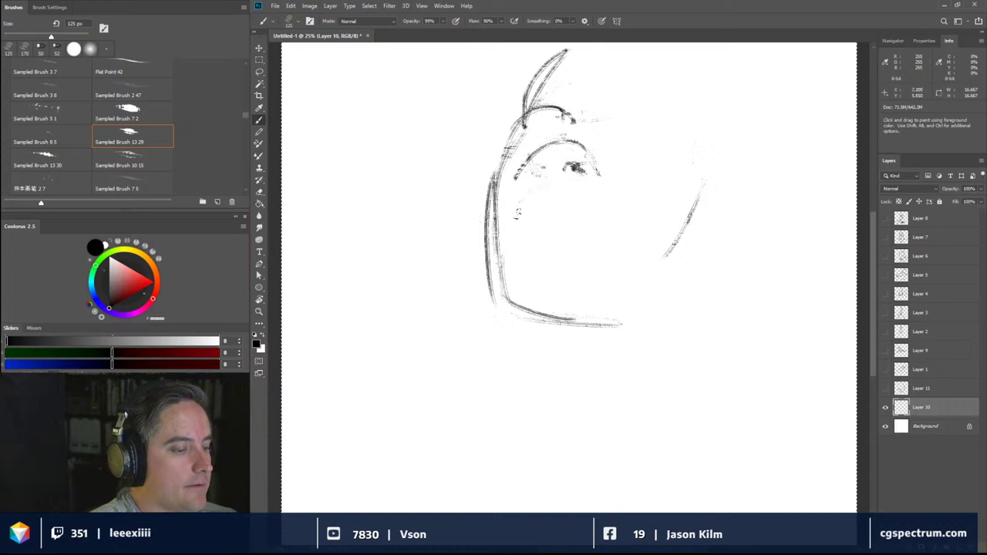
pyautogui.moveTo(521, 206)
pyautogui.mouseDown()
pyautogui.moveTo(558, 188)
pyautogui.moveTo(522, 212)
pyautogui.moveTo(572, 207)
pyautogui.moveTo(573, 194)
pyautogui.moveTo(581, 212)
pyautogui.moveTo(549, 207)
pyautogui.moveTo(530, 224)
pyautogui.moveTo(547, 234)
pyautogui.moveTo(603, 222)
pyautogui.mouseUp()
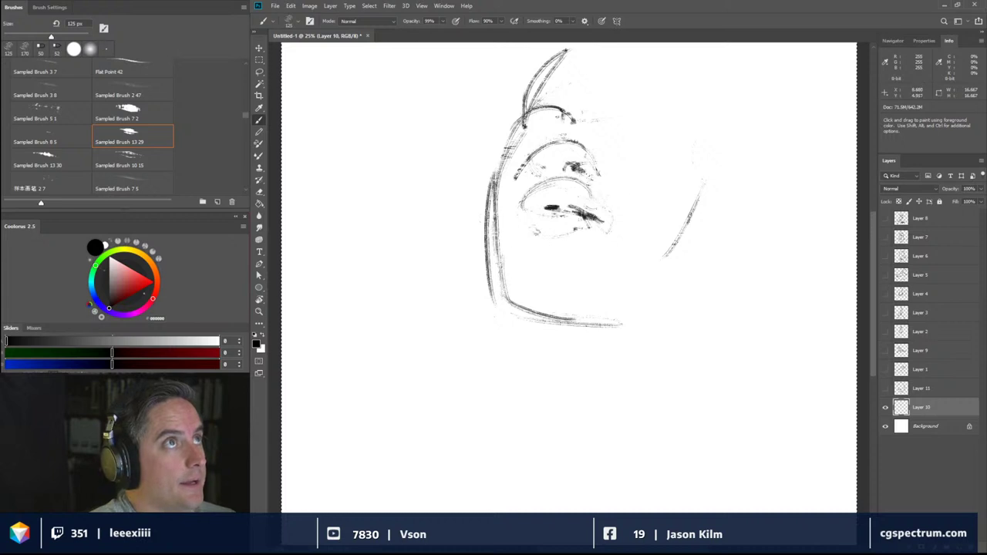
pyautogui.moveTo(598, 168)
pyautogui.mouseDown()
pyautogui.moveTo(591, 142)
pyautogui.moveTo(553, 137)
pyautogui.moveTo(568, 122)
pyautogui.moveTo(535, 121)
pyautogui.moveTo(538, 110)
pyautogui.mouseUp()
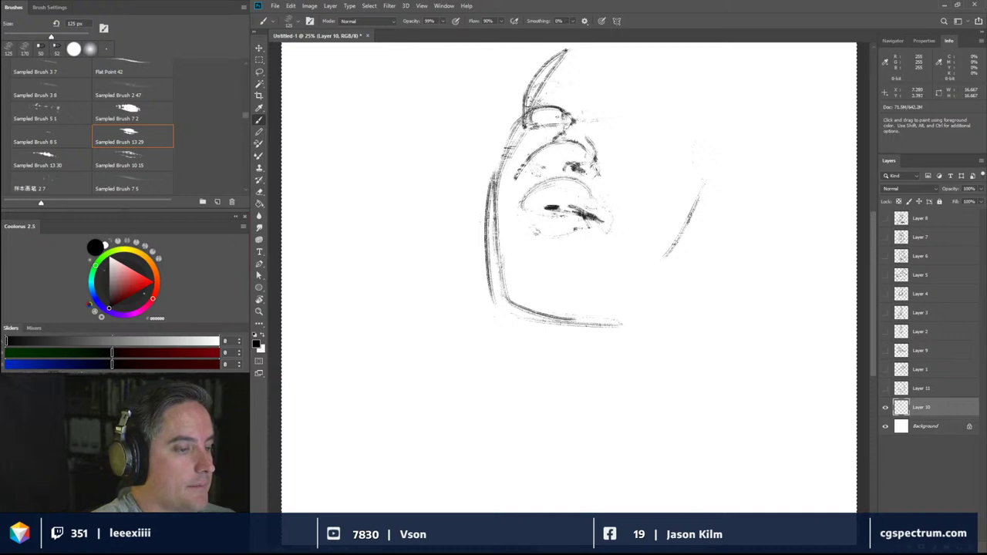
# - Darken the far eyebrow and draw the near eyebrow and the outline of the near eye
pyautogui.moveTo(558, 74)
pyautogui.mouseDown()
pyautogui.moveTo(530, 100)
pyautogui.moveTo(535, 83)
pyautogui.mouseUp()
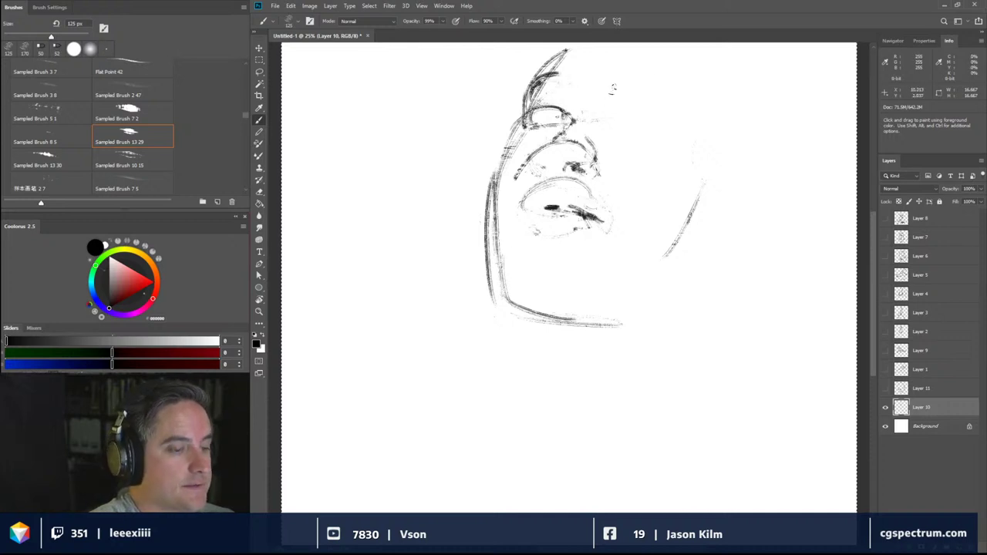
pyautogui.moveTo(610, 90)
pyautogui.mouseDown()
pyautogui.moveTo(683, 68)
pyautogui.moveTo(675, 92)
pyautogui.moveTo(654, 85)
pyautogui.moveTo(695, 89)
pyautogui.mouseUp()
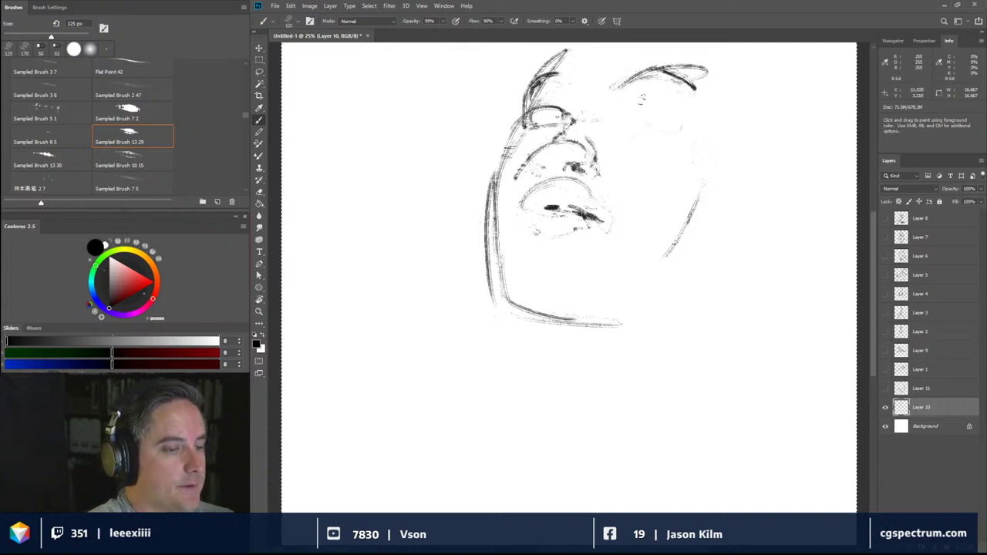
pyautogui.moveTo(621, 131)
pyautogui.mouseDown()
pyautogui.moveTo(650, 111)
pyautogui.moveTo(643, 101)
pyautogui.moveTo(672, 122)
pyautogui.moveTo(641, 128)
pyautogui.moveTo(667, 106)
pyautogui.mouseUp()
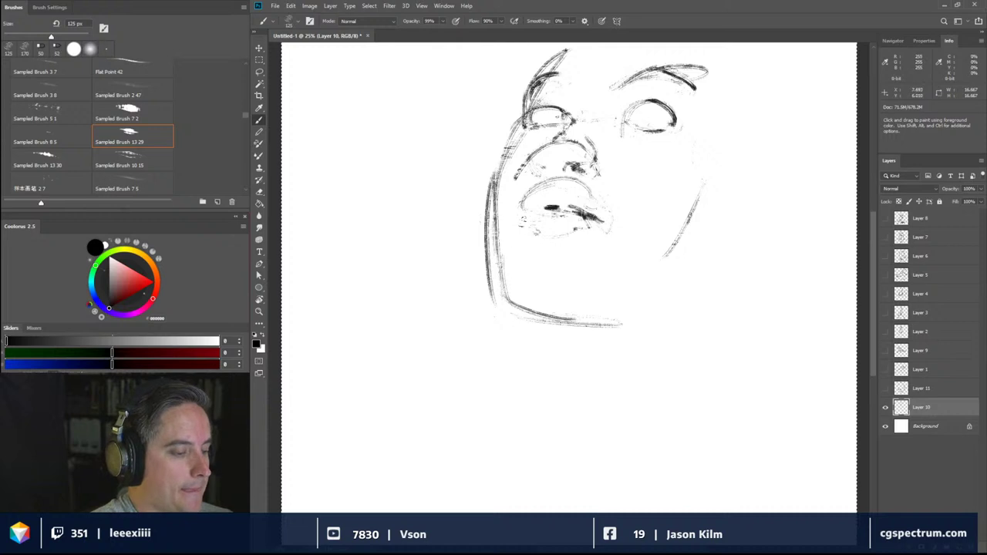
# - Define the lower lip, round out the chin and jaw up toward the ear, and mark the temple
pyautogui.moveTo(520, 219)
pyautogui.mouseDown()
pyautogui.moveTo(580, 218)
pyautogui.moveTo(512, 221)
pyautogui.moveTo(520, 293)
pyautogui.mouseUp()
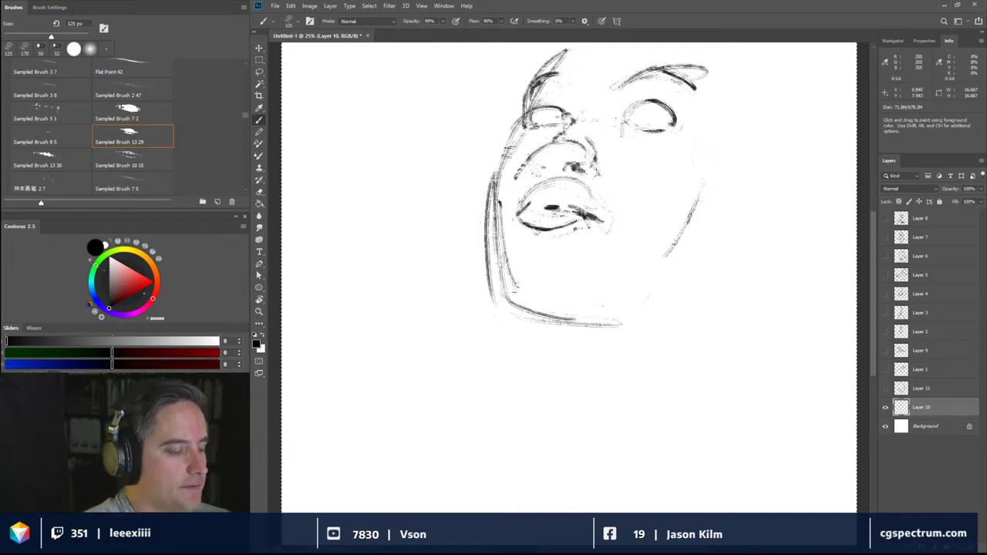
pyautogui.moveTo(505, 259); pyautogui.dragTo(612, 313)
pyautogui.moveTo(538, 305)
pyautogui.mouseDown()
pyautogui.moveTo(642, 313)
pyautogui.moveTo(696, 288)
pyautogui.moveTo(735, 213)
pyautogui.mouseUp()
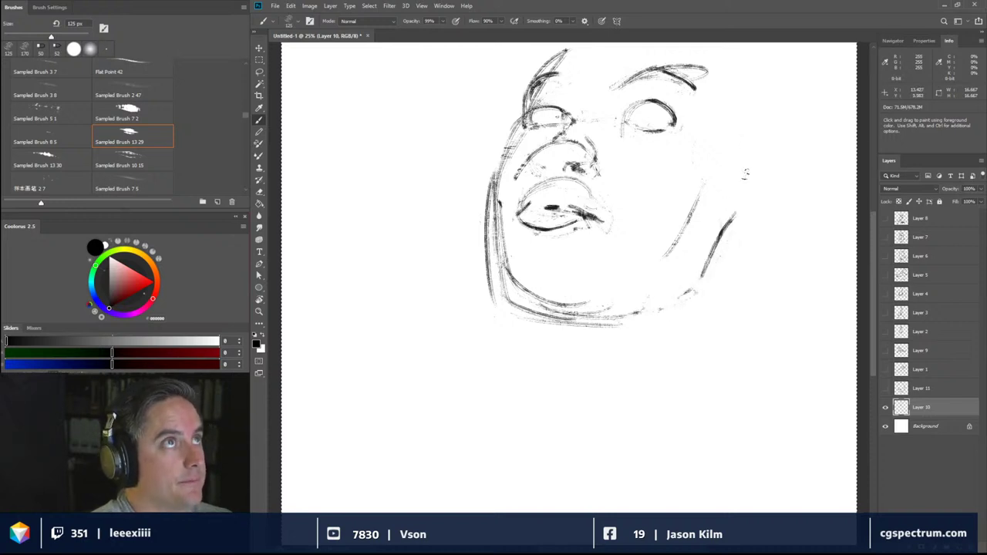
pyautogui.moveTo(738, 103); pyautogui.dragTo(758, 142)
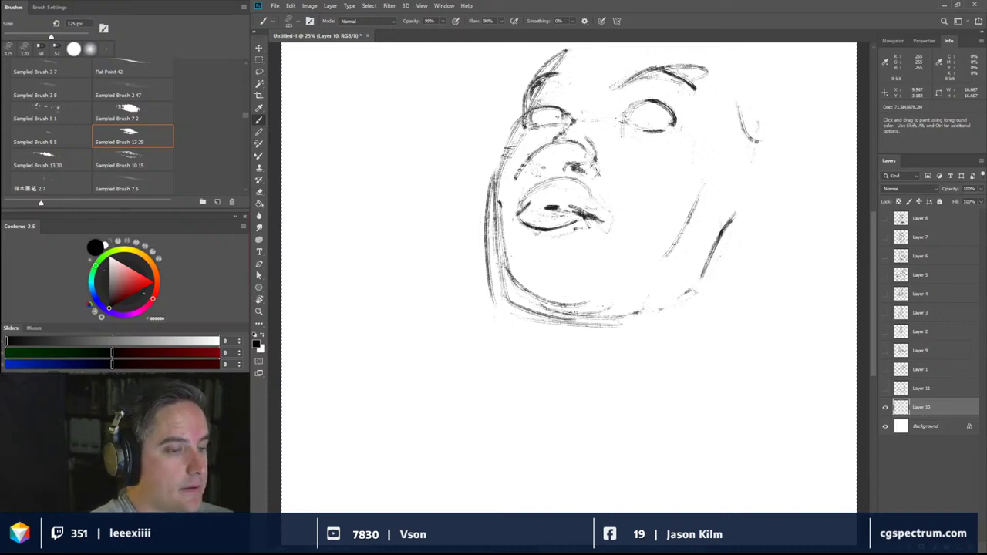
# - Fill in the dark irises and upper lids of both eyes and darken the far nostril
pyautogui.moveTo(621, 117)
pyautogui.mouseDown()
pyautogui.moveTo(652, 97)
pyautogui.moveTo(655, 125)
pyautogui.moveTo(641, 123)
pyautogui.moveTo(656, 122)
pyautogui.moveTo(657, 100)
pyautogui.moveTo(643, 119)
pyautogui.mouseUp()
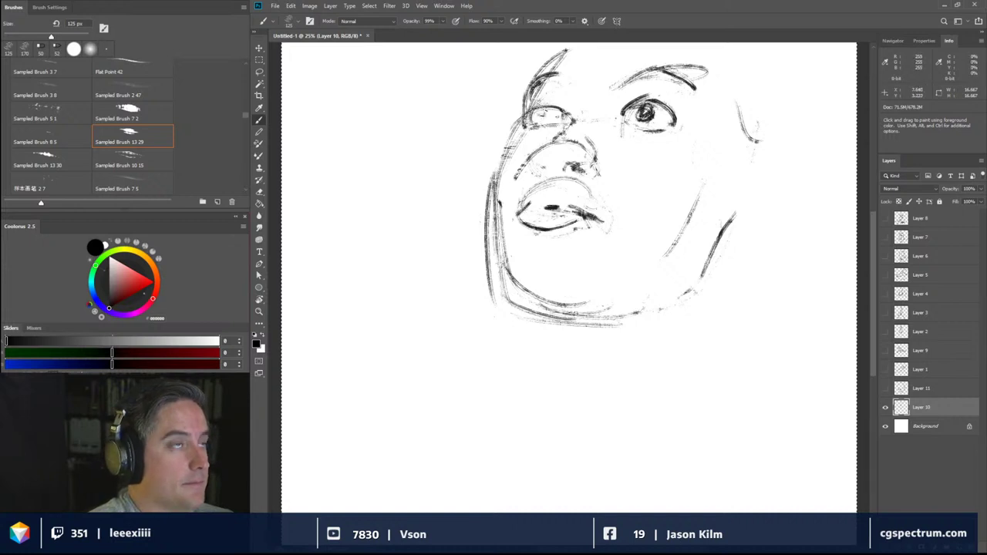
pyautogui.moveTo(538, 108)
pyautogui.mouseDown()
pyautogui.moveTo(543, 125)
pyautogui.moveTo(561, 105)
pyautogui.mouseUp()
pyautogui.moveTo(530, 108)
pyautogui.mouseDown()
pyautogui.moveTo(552, 99)
pyautogui.moveTo(572, 113)
pyautogui.mouseUp()
pyautogui.moveTo(549, 101)
pyautogui.mouseDown()
pyautogui.moveTo(563, 97)
pyautogui.moveTo(548, 118)
pyautogui.mouseUp()
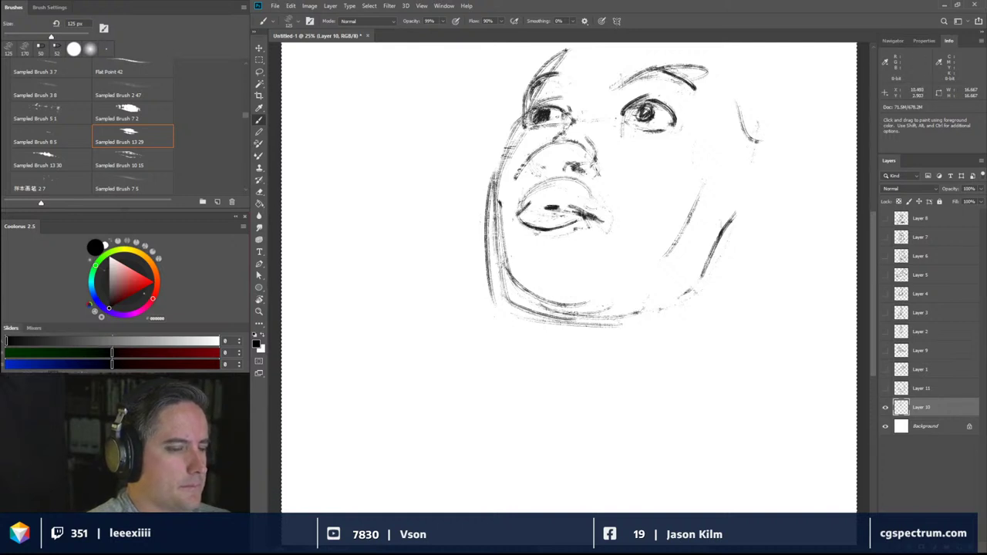
pyautogui.moveTo(642, 105); pyautogui.dragTo(634, 118)
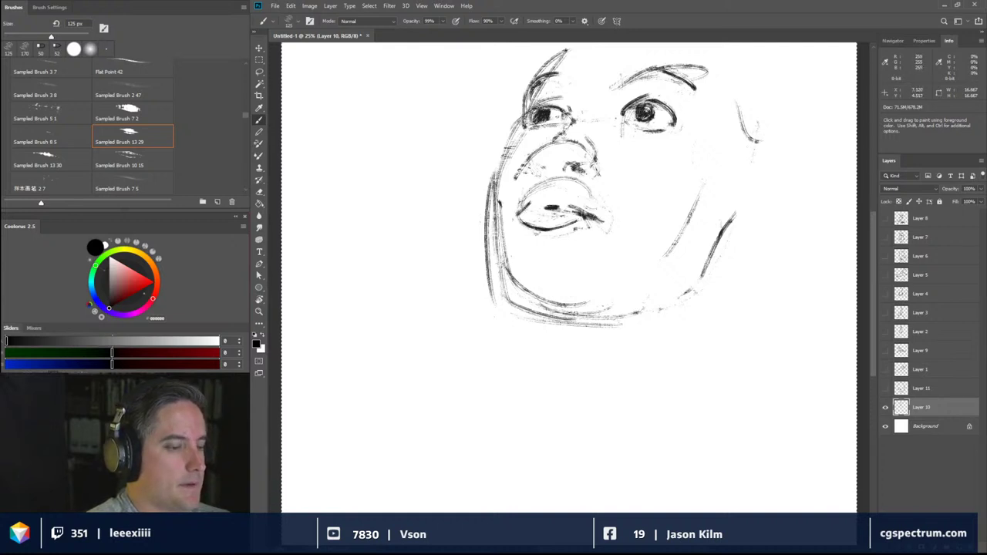
pyautogui.moveTo(553, 161)
pyautogui.mouseDown()
pyautogui.moveTo(515, 149)
pyautogui.moveTo(498, 168)
pyautogui.mouseUp()
# - Draw loose hair curls beside the far eye and cheek, darkening the inner curves of the lower curl
pyautogui.moveTo(527, 89); pyautogui.dragTo(509, 138)
pyautogui.moveTo(500, 95); pyautogui.dragTo(483, 199)
pyautogui.moveTo(484, 151); pyautogui.dragTo(431, 193)
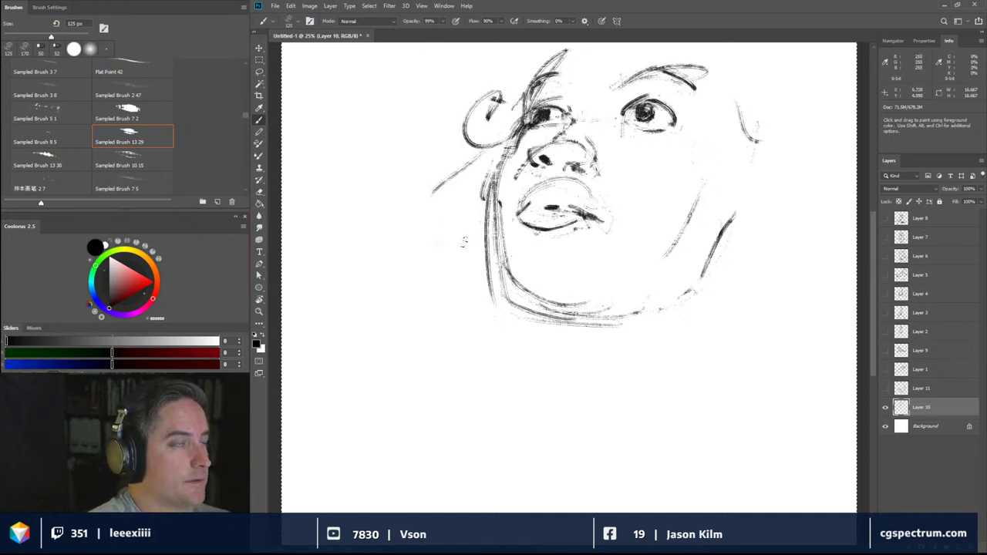
pyautogui.moveTo(509, 153)
pyautogui.mouseDown()
pyautogui.moveTo(436, 254)
pyautogui.moveTo(495, 253)
pyautogui.moveTo(447, 235)
pyautogui.mouseUp()
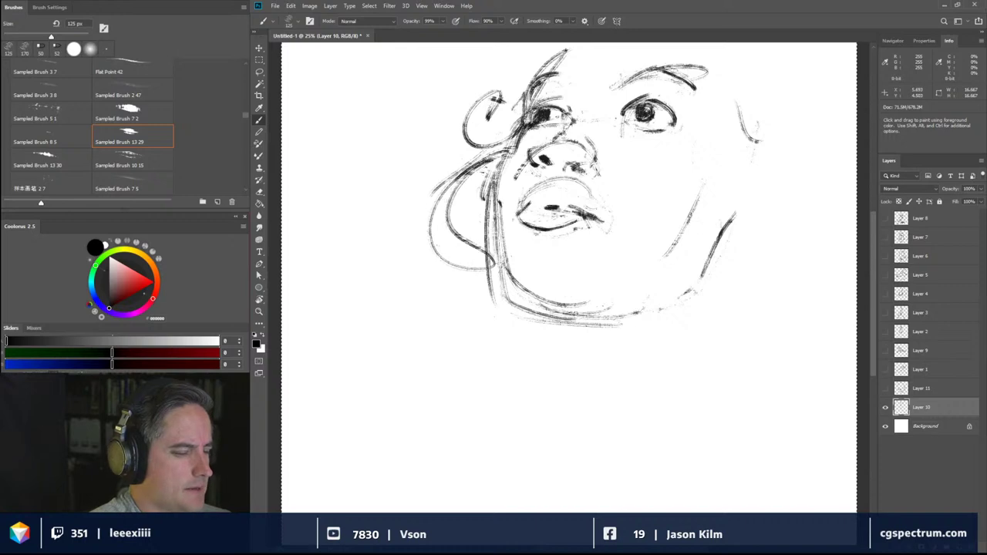
pyautogui.moveTo(478, 179); pyautogui.dragTo(455, 250)
pyautogui.moveTo(490, 174); pyautogui.dragTo(437, 255)
# - Add a heavier contour under the chin and draw the front and back lines of the neck
pyautogui.moveTo(464, 293)
pyautogui.mouseDown()
pyautogui.moveTo(476, 282)
pyautogui.moveTo(529, 295)
pyautogui.mouseUp()
pyautogui.moveTo(561, 330); pyautogui.dragTo(591, 336)
pyautogui.moveTo(494, 301); pyautogui.dragTo(594, 336)
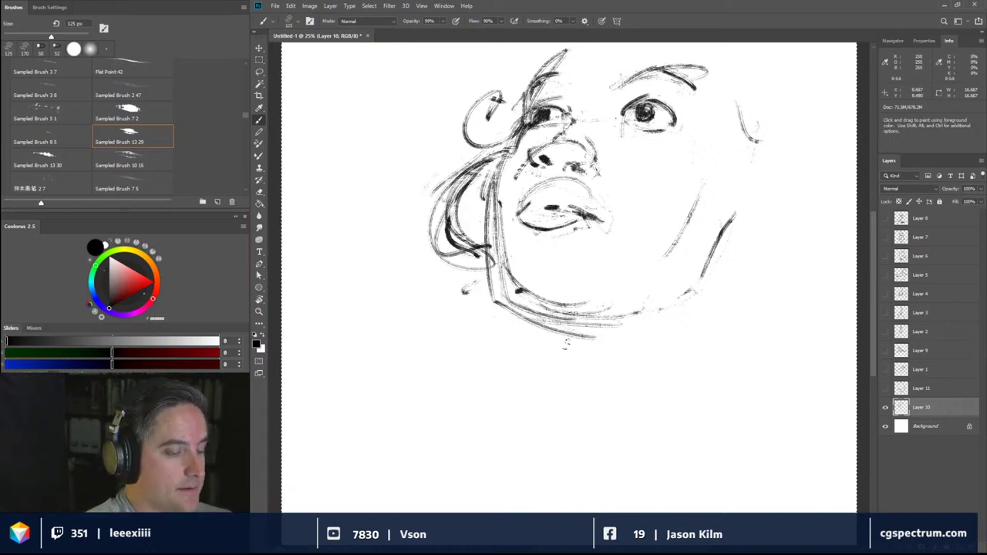
pyautogui.moveTo(524, 307); pyautogui.dragTo(567, 343)
pyautogui.moveTo(526, 307); pyautogui.dragTo(559, 405)
pyautogui.moveTo(703, 302); pyautogui.dragTo(700, 336)
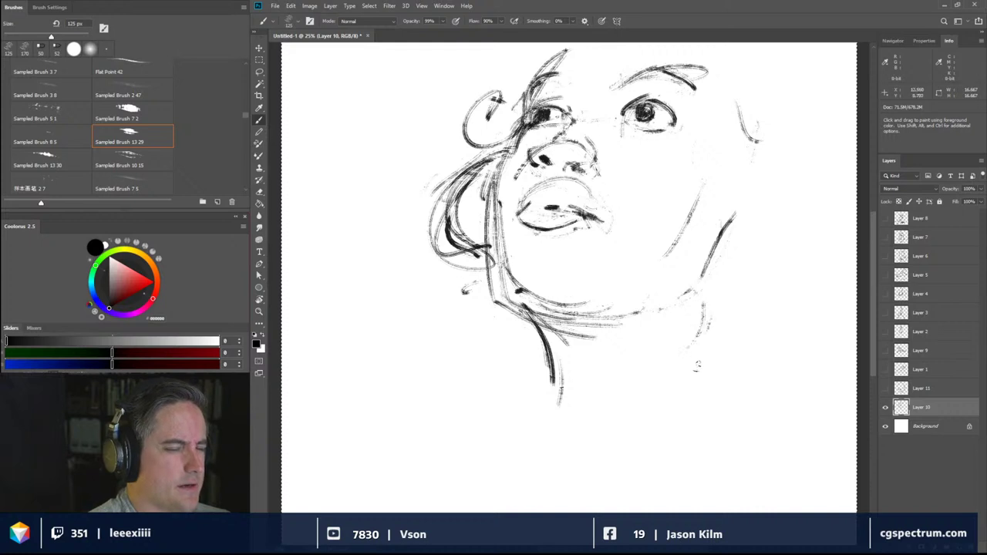
pyautogui.moveTo(688, 370); pyautogui.dragTo(684, 393)
# - Draw the near ear as a long oval with inner fold strokes and add a short dark stroke at the temple
pyautogui.moveTo(748, 162)
pyautogui.mouseDown()
pyautogui.moveTo(707, 274)
pyautogui.moveTo(748, 219)
pyautogui.moveTo(706, 256)
pyautogui.mouseUp()
pyautogui.moveTo(729, 189); pyautogui.dragTo(711, 248)
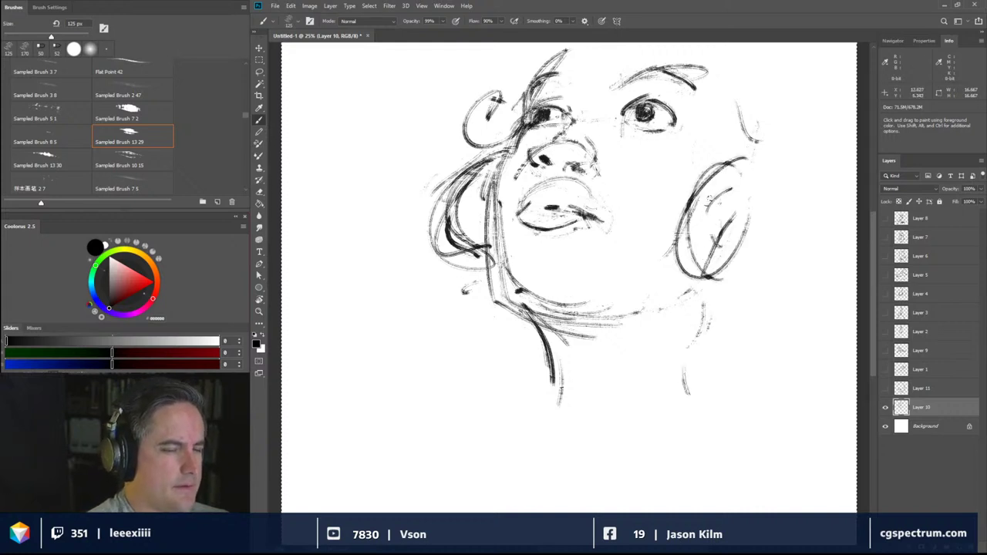
pyautogui.moveTo(751, 138); pyautogui.dragTo(706, 235)
pyautogui.moveTo(708, 116); pyautogui.dragTo(733, 123)
# - Add short hair strokes at the inner end of the near eyebrow and darken the nostrils and underside of the nose
pyautogui.moveTo(626, 63); pyautogui.dragTo(620, 84)
pyautogui.moveTo(660, 56); pyautogui.dragTo(634, 75)
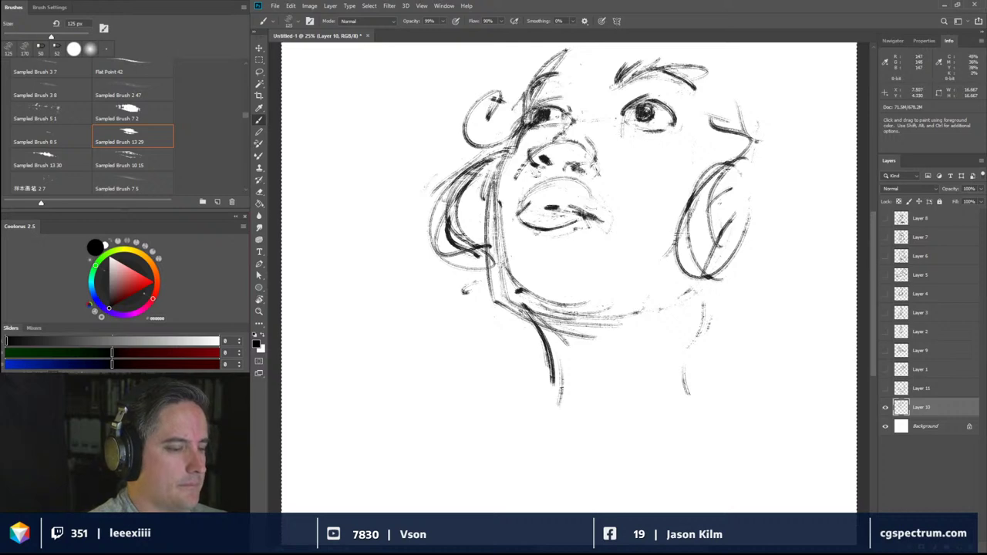
pyautogui.moveTo(542, 129)
pyautogui.mouseDown()
pyautogui.moveTo(553, 149)
pyautogui.moveTo(534, 153)
pyautogui.moveTo(539, 168)
pyautogui.moveTo(598, 165)
pyautogui.mouseUp()
pyautogui.moveTo(592, 137)
pyautogui.mouseDown()
pyautogui.moveTo(579, 129)
pyautogui.moveTo(537, 150)
pyautogui.moveTo(545, 137)
pyautogui.mouseUp()
pyautogui.moveTo(545, 139); pyautogui.dragTo(558, 128)
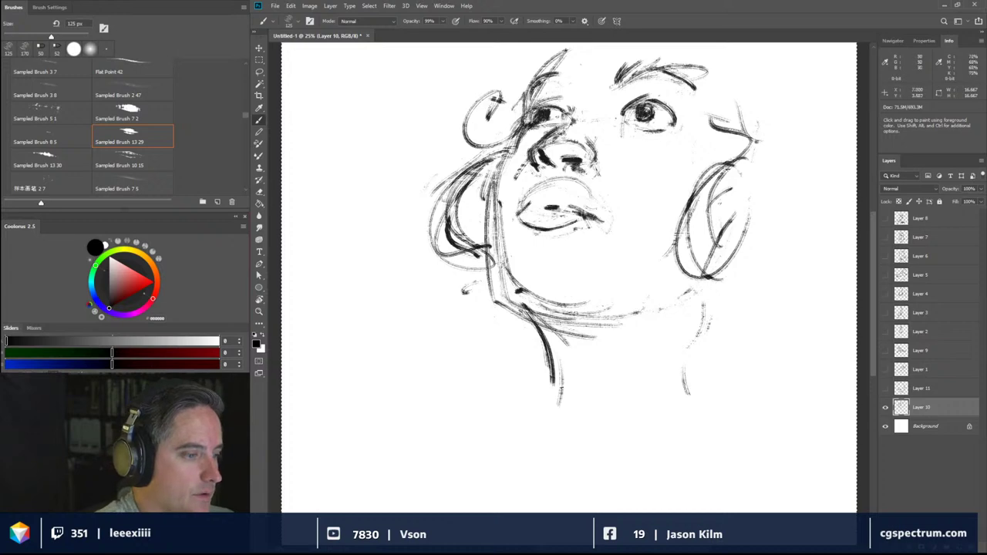
# - Darken the far cheek and jaw contour and draw the back line of the neck down from the ear
pyautogui.moveTo(502, 154); pyautogui.dragTo(505, 274)
pyautogui.moveTo(497, 180); pyautogui.dragTo(518, 292)
pyautogui.moveTo(494, 239); pyautogui.dragTo(512, 306)
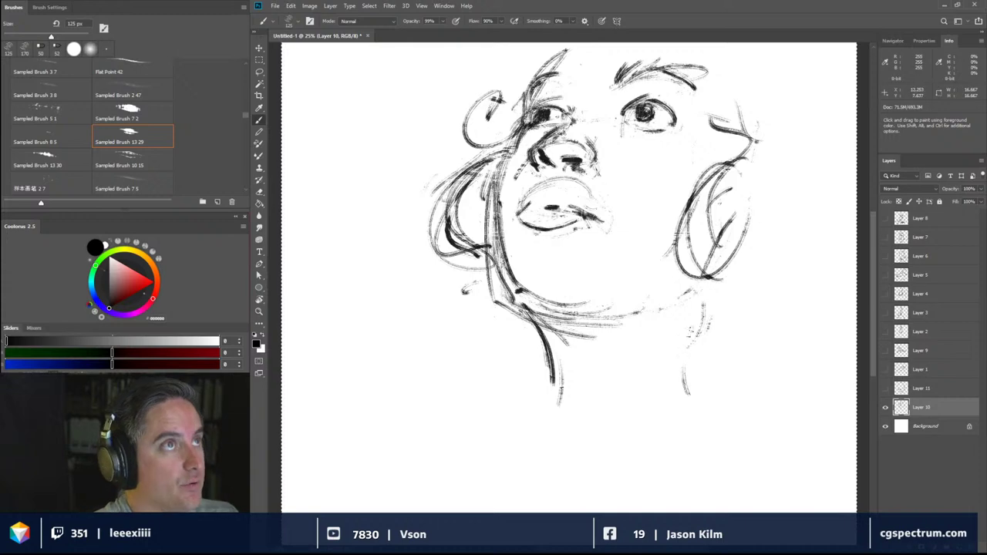
pyautogui.moveTo(705, 287)
pyautogui.mouseDown()
pyautogui.moveTo(701, 375)
pyautogui.moveTo(693, 349)
pyautogui.moveTo(702, 370)
pyautogui.mouseUp()
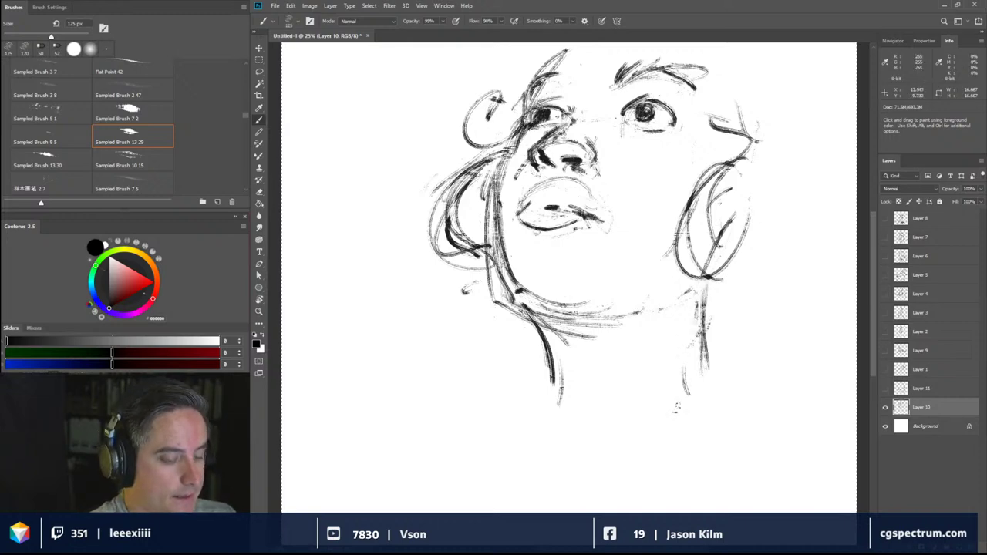
# - Mark the front neck muscle, throat pit and collarbone, and sketch the far shoulder curving down from the neck
pyautogui.moveTo(631, 408)
pyautogui.mouseDown()
pyautogui.moveTo(625, 445)
pyautogui.moveTo(565, 447)
pyautogui.moveTo(572, 462)
pyautogui.moveTo(572, 451)
pyautogui.moveTo(525, 462)
pyautogui.mouseUp()
pyautogui.moveTo(545, 455); pyautogui.dragTo(512, 447)
pyautogui.moveTo(551, 386)
pyautogui.mouseDown()
pyautogui.moveTo(523, 408)
pyautogui.moveTo(476, 419)
pyautogui.mouseUp()
pyautogui.moveTo(528, 401); pyautogui.dragTo(392, 428)
pyautogui.moveTo(378, 468); pyautogui.dragTo(414, 418)
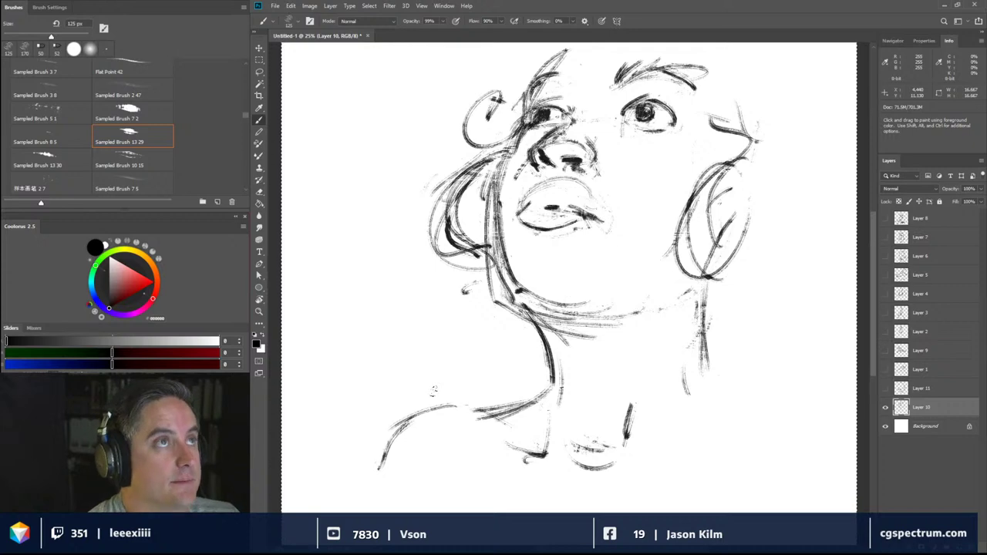
# - Draw the near shoulder line sloping from the base of the neck toward the canvas edge
pyautogui.moveTo(709, 364); pyautogui.dragTo(745, 410)
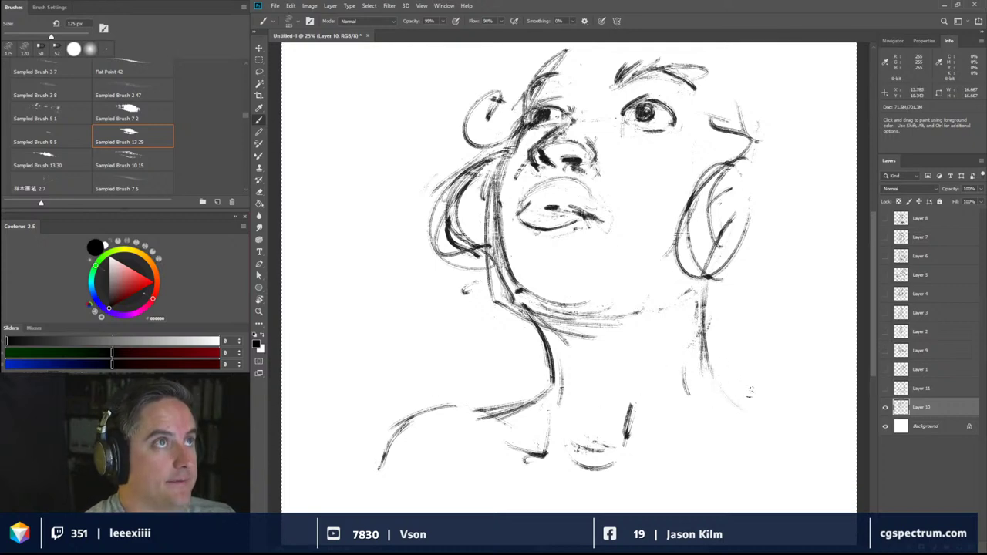
pyautogui.moveTo(718, 351); pyautogui.dragTo(749, 394)
pyautogui.moveTo(697, 340)
pyautogui.mouseDown()
pyautogui.moveTo(775, 414)
pyautogui.moveTo(814, 419)
pyautogui.mouseUp()
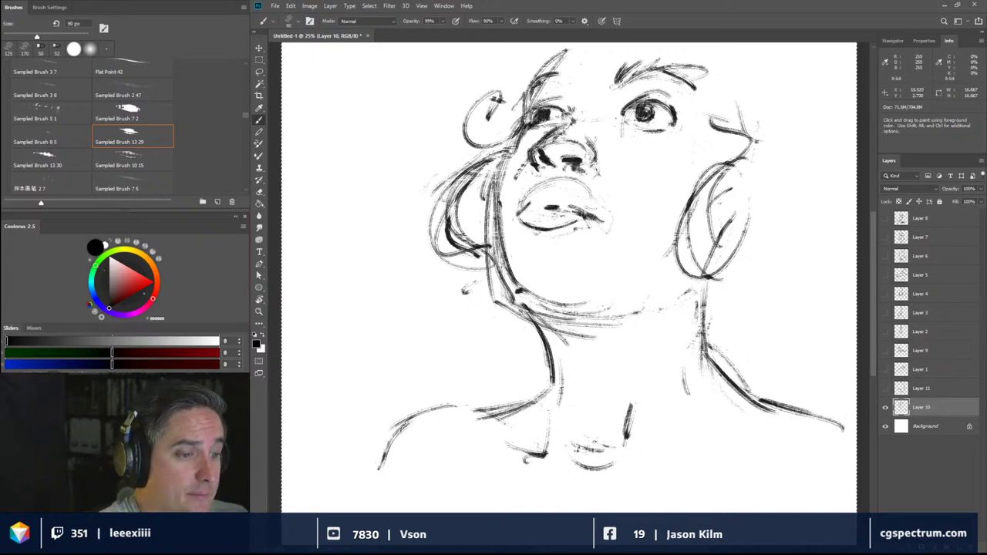
# - Refine the near eye's lids, the nostril wing and cheek fold, and strengthen the upper lip and mouth corner
pyautogui.moveTo(630, 105); pyautogui.dragTo(669, 110)
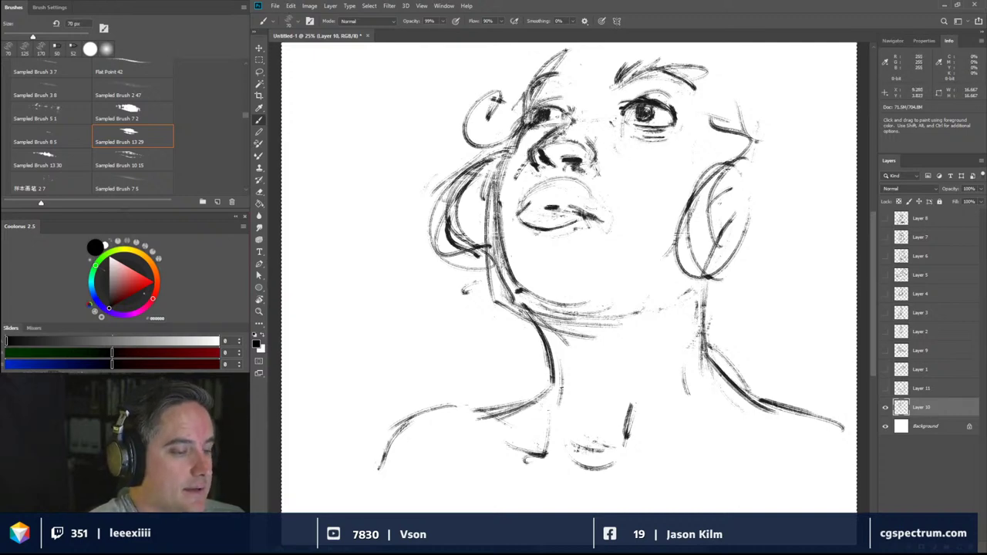
pyautogui.moveTo(586, 135); pyautogui.dragTo(621, 202)
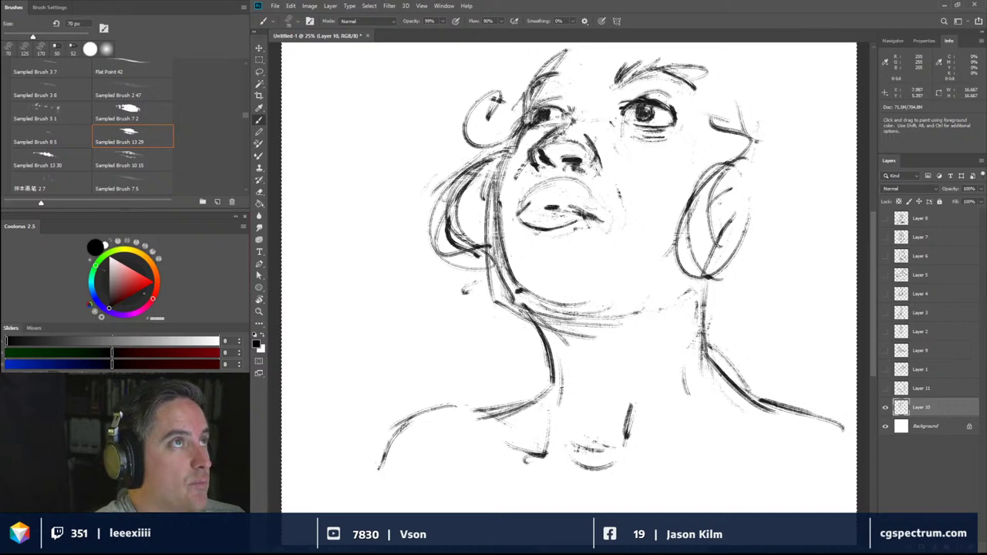
pyautogui.moveTo(539, 199); pyautogui.dragTo(597, 202)
pyautogui.moveTo(594, 210); pyautogui.dragTo(615, 225)
pyautogui.moveTo(565, 205); pyautogui.dragTo(586, 211)
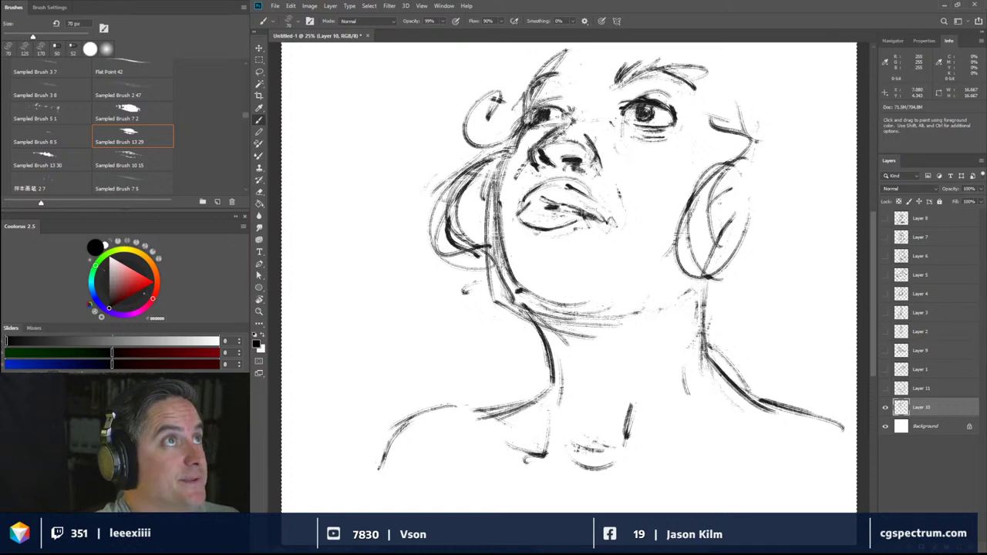
# - Darken the far cheek contour and draw the arched line of the far brow
pyautogui.moveTo(509, 159)
pyautogui.mouseDown()
pyautogui.moveTo(501, 255)
pyautogui.moveTo(519, 292)
pyautogui.mouseUp()
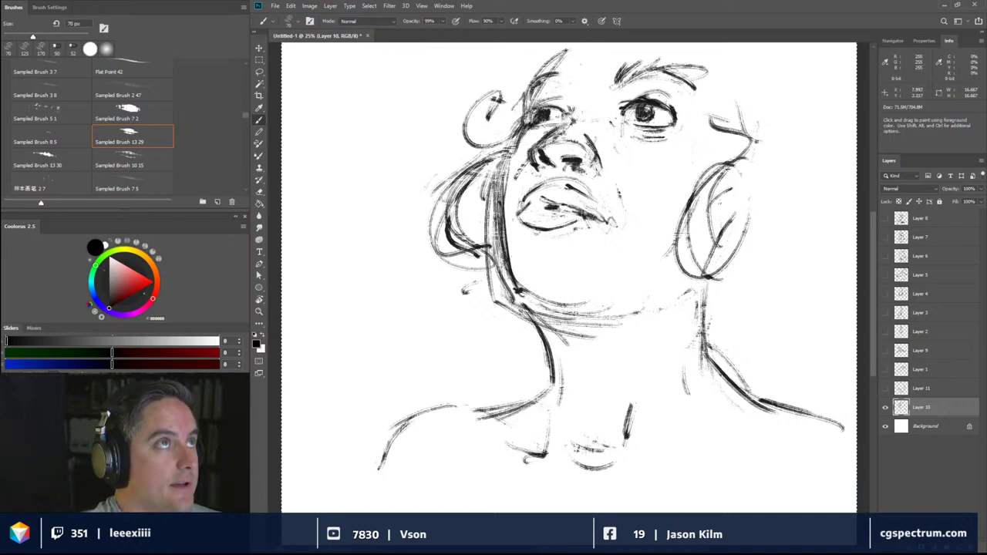
pyautogui.moveTo(533, 91)
pyautogui.mouseDown()
pyautogui.moveTo(558, 78)
pyautogui.moveTo(567, 90)
pyautogui.moveTo(568, 117)
pyautogui.moveTo(533, 115)
pyautogui.moveTo(540, 107)
pyautogui.mouseUp()
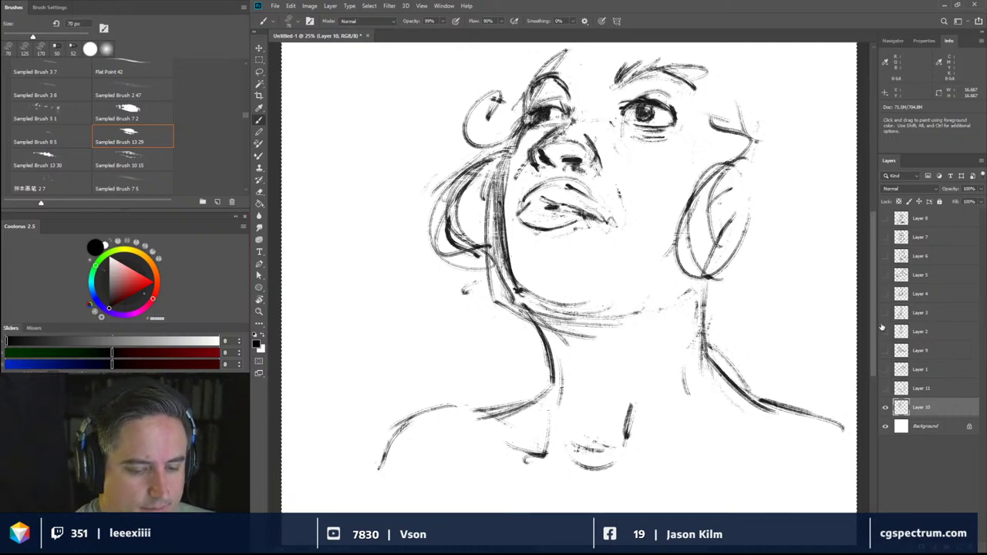
pyautogui.click(885, 407)
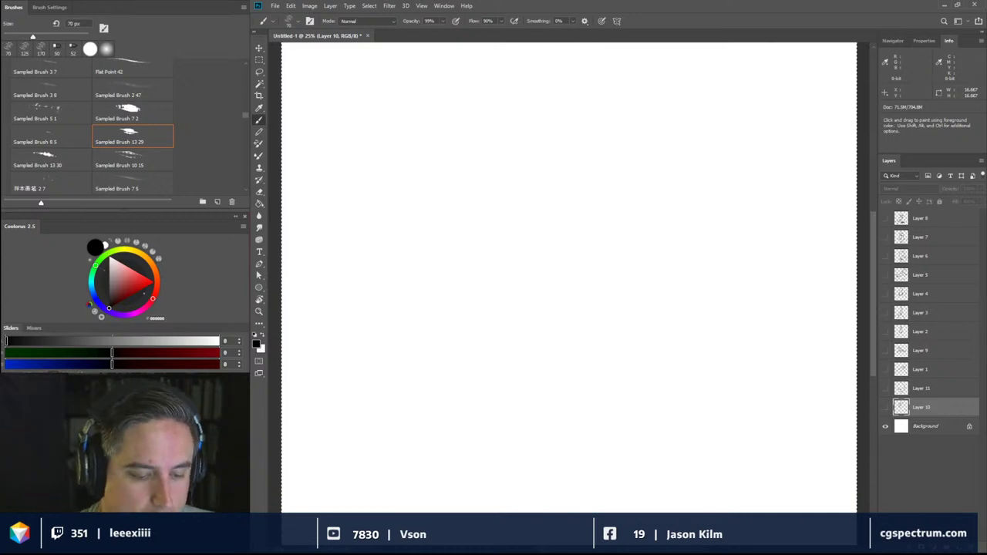
pyautogui.click(885, 407)
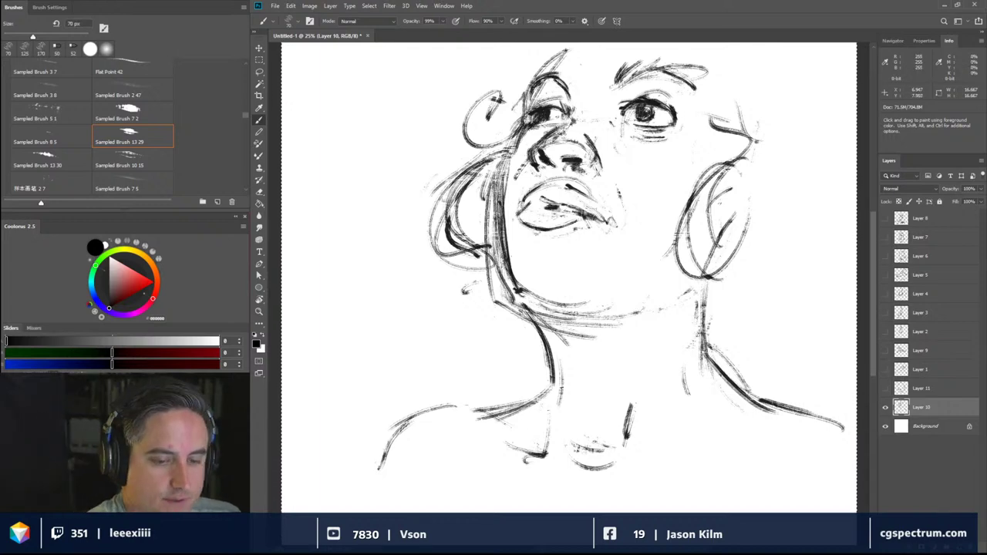
# - Thicken the far side of the face from jaw to eye and darken the lids of both eyes
pyautogui.moveTo(499, 246); pyautogui.dragTo(513, 286)
pyautogui.moveTo(497, 188); pyautogui.dragTo(508, 285)
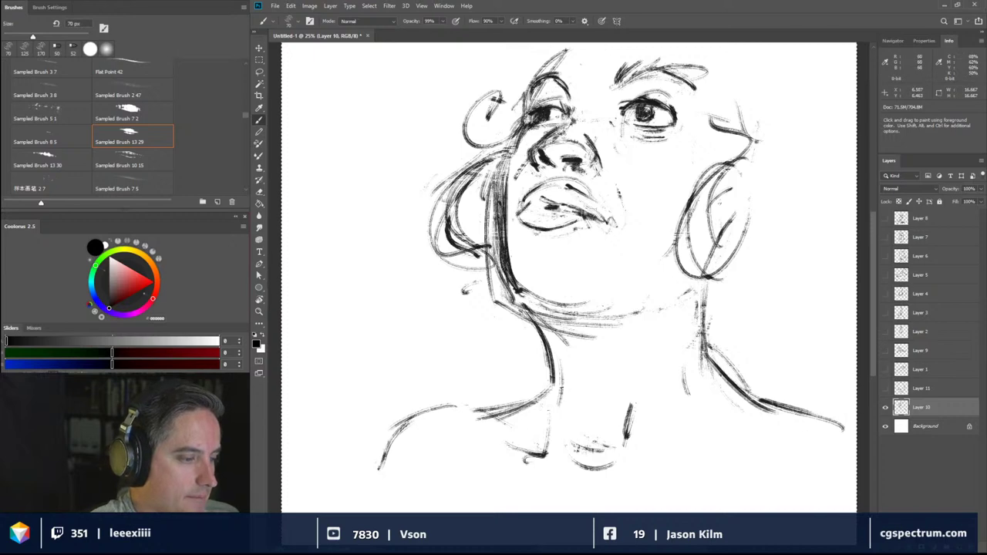
pyautogui.moveTo(497, 153)
pyautogui.mouseDown()
pyautogui.moveTo(508, 245)
pyautogui.moveTo(515, 207)
pyautogui.mouseUp()
pyautogui.moveTo(524, 129)
pyautogui.mouseDown()
pyautogui.moveTo(506, 170)
pyautogui.moveTo(506, 154)
pyautogui.moveTo(554, 119)
pyautogui.moveTo(529, 122)
pyautogui.moveTo(549, 103)
pyautogui.mouseUp()
pyautogui.moveTo(661, 105)
pyautogui.mouseDown()
pyautogui.moveTo(683, 120)
pyautogui.moveTo(666, 110)
pyautogui.moveTo(633, 120)
pyautogui.moveTo(677, 127)
pyautogui.moveTo(665, 127)
pyautogui.moveTo(673, 125)
pyautogui.moveTo(661, 108)
pyautogui.mouseUp()
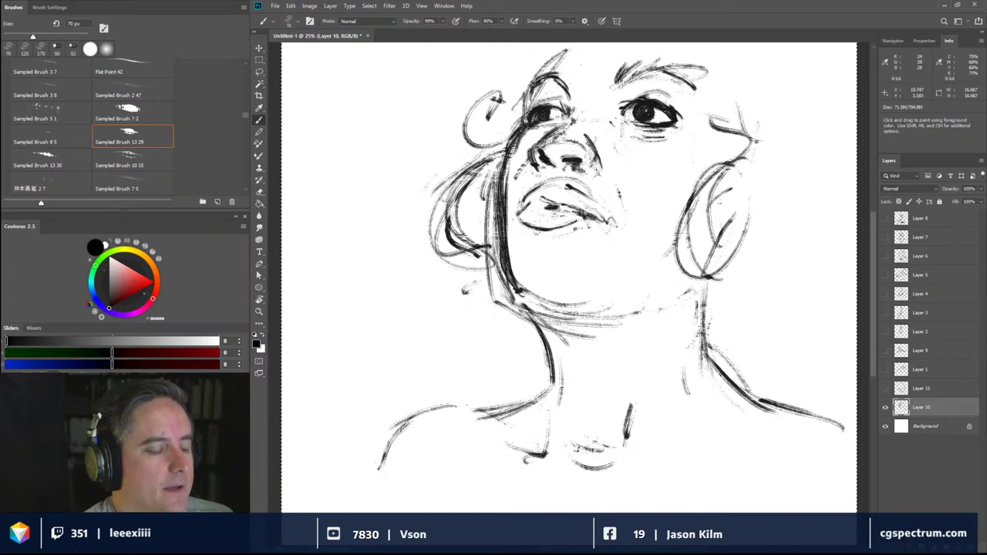
# - Reinforce the outline of the far face, neck and shoulder, and extend the near shoulder line to the canvas edge
pyautogui.moveTo(509, 147)
pyautogui.mouseDown()
pyautogui.moveTo(501, 276)
pyautogui.moveTo(534, 306)
pyautogui.moveTo(549, 410)
pyautogui.moveTo(529, 399)
pyautogui.moveTo(421, 409)
pyautogui.moveTo(367, 455)
pyautogui.mouseUp()
pyautogui.moveTo(367, 455)
pyautogui.mouseDown()
pyautogui.moveTo(472, 404)
pyautogui.moveTo(485, 407)
pyautogui.mouseUp()
pyautogui.moveTo(723, 373)
pyautogui.mouseDown()
pyautogui.moveTo(793, 417)
pyautogui.moveTo(843, 428)
pyautogui.mouseUp()
pyautogui.moveTo(789, 412); pyautogui.dragTo(856, 434)
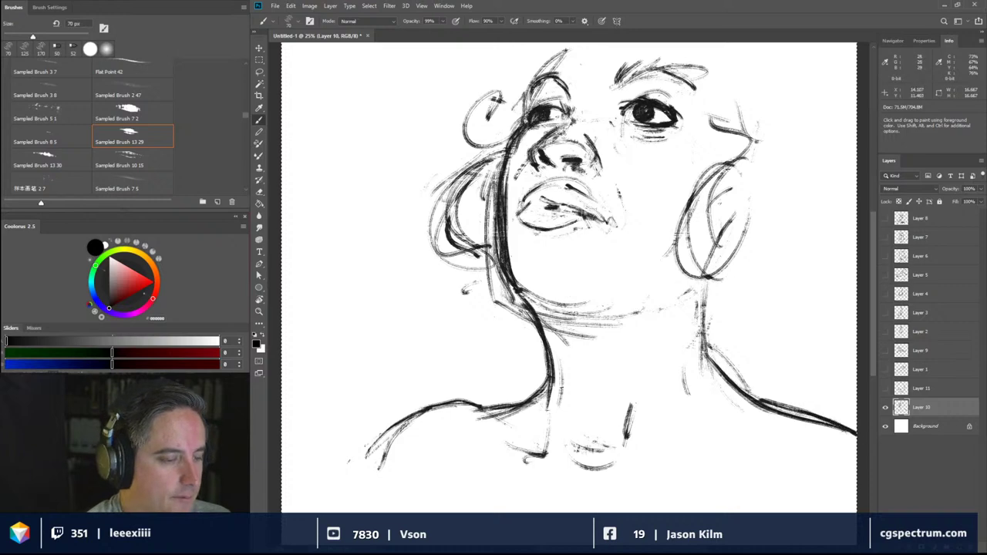
# - Darken the back line of the neck and the jaw corner under the ear, and add accents inside the ear
pyautogui.moveTo(708, 279); pyautogui.dragTo(698, 395)
pyautogui.moveTo(705, 320); pyautogui.dragTo(702, 384)
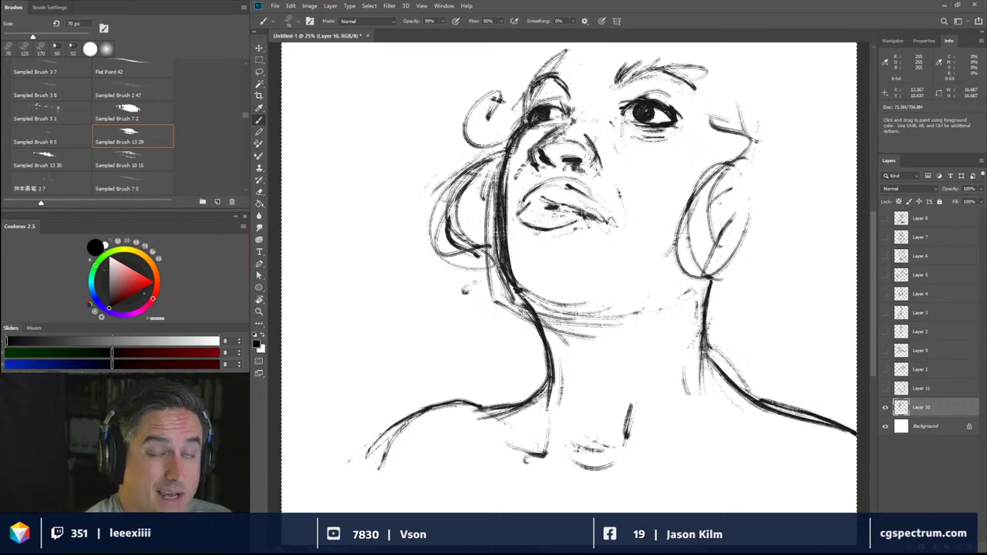
pyautogui.moveTo(703, 347); pyautogui.dragTo(698, 410)
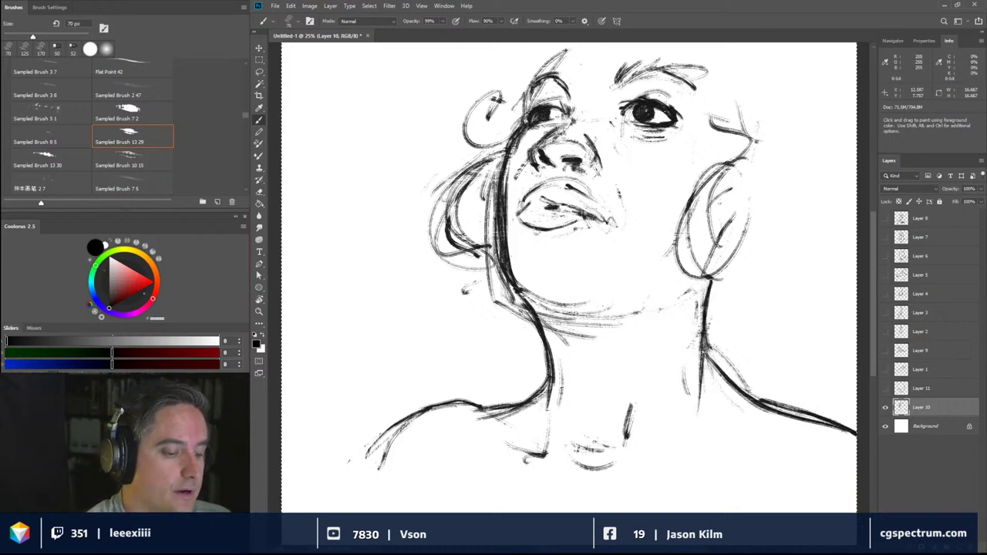
pyautogui.moveTo(708, 283)
pyautogui.mouseDown()
pyautogui.moveTo(672, 302)
pyautogui.moveTo(683, 296)
pyautogui.mouseUp()
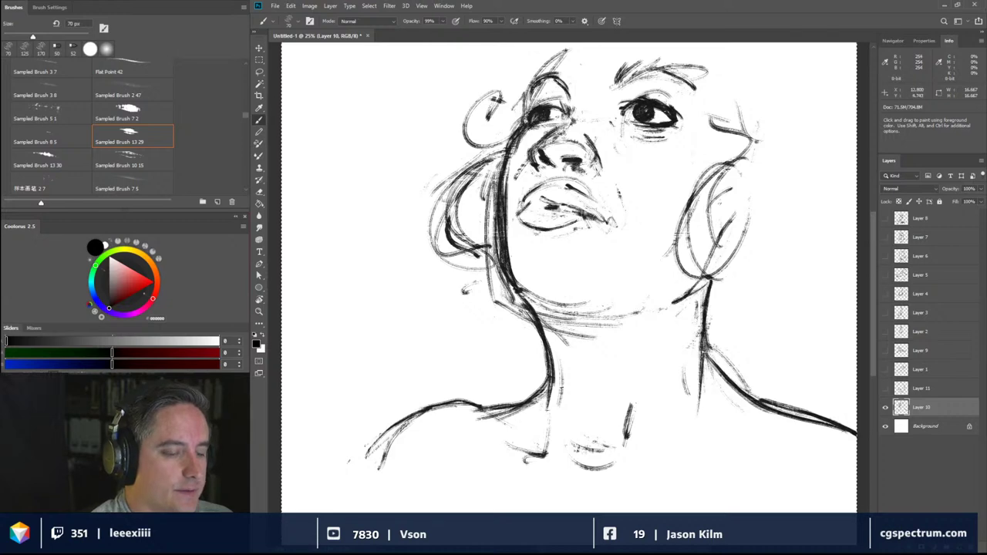
pyautogui.moveTo(698, 174)
pyautogui.mouseDown()
pyautogui.moveTo(675, 228)
pyautogui.moveTo(690, 255)
pyautogui.mouseUp()
pyautogui.moveTo(722, 216); pyautogui.dragTo(716, 252)
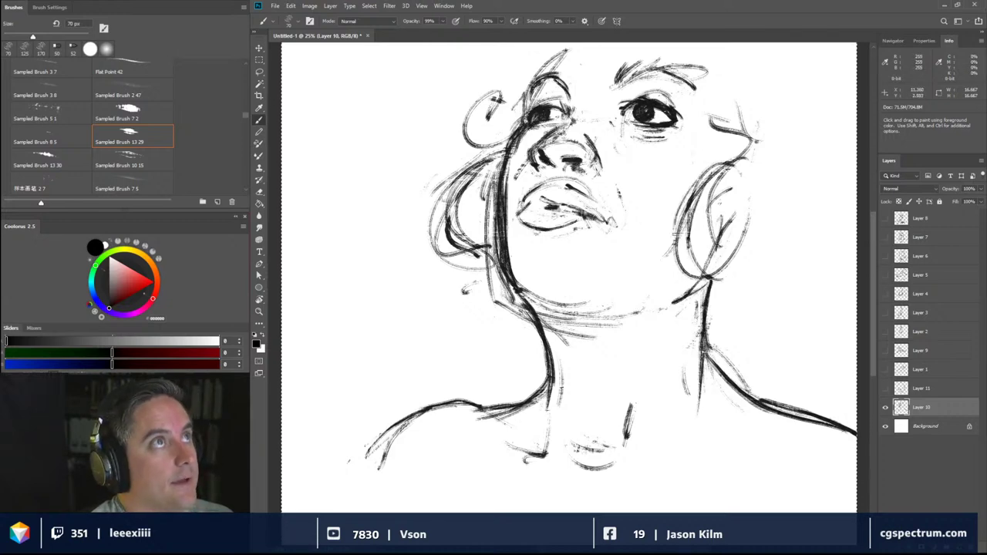
# - Darken the near upper lid, fill both eyebrows with hair strokes, and strengthen the forehead line above the far brow
pyautogui.moveTo(648, 95); pyautogui.dragTo(682, 117)
pyautogui.moveTo(619, 83); pyautogui.dragTo(646, 60)
pyautogui.moveTo(639, 74)
pyautogui.mouseDown()
pyautogui.moveTo(664, 57)
pyautogui.moveTo(695, 77)
pyautogui.mouseUp()
pyautogui.moveTo(572, 74); pyautogui.dragTo(554, 96)
pyautogui.moveTo(558, 71)
pyautogui.mouseDown()
pyautogui.moveTo(543, 85)
pyautogui.moveTo(568, 42)
pyautogui.mouseUp()
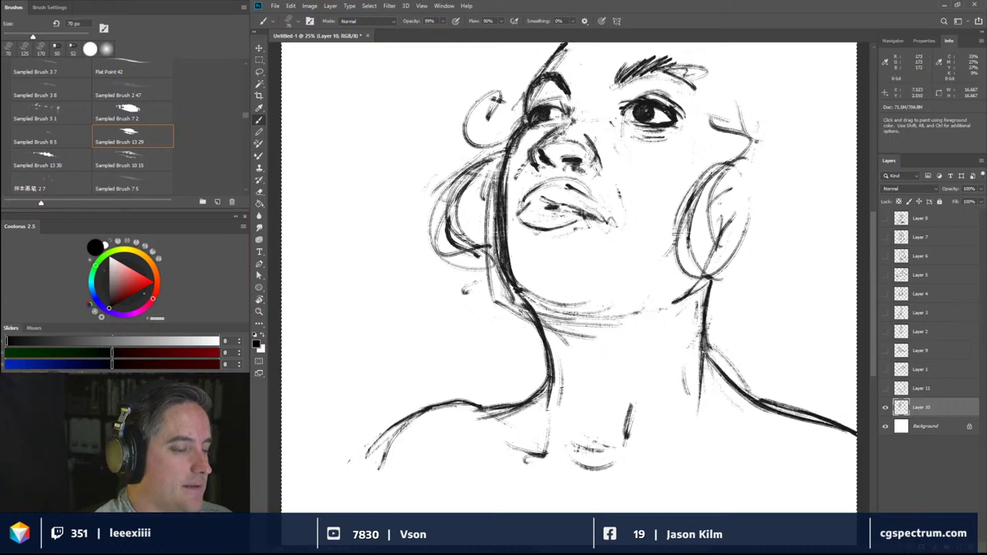
# - Draw dark sweeping hair locks beside the far temple and forehead
pyautogui.moveTo(501, 100); pyautogui.dragTo(532, 43)
pyautogui.moveTo(509, 120); pyautogui.dragTo(501, 73)
pyautogui.moveTo(508, 74); pyautogui.dragTo(533, 47)
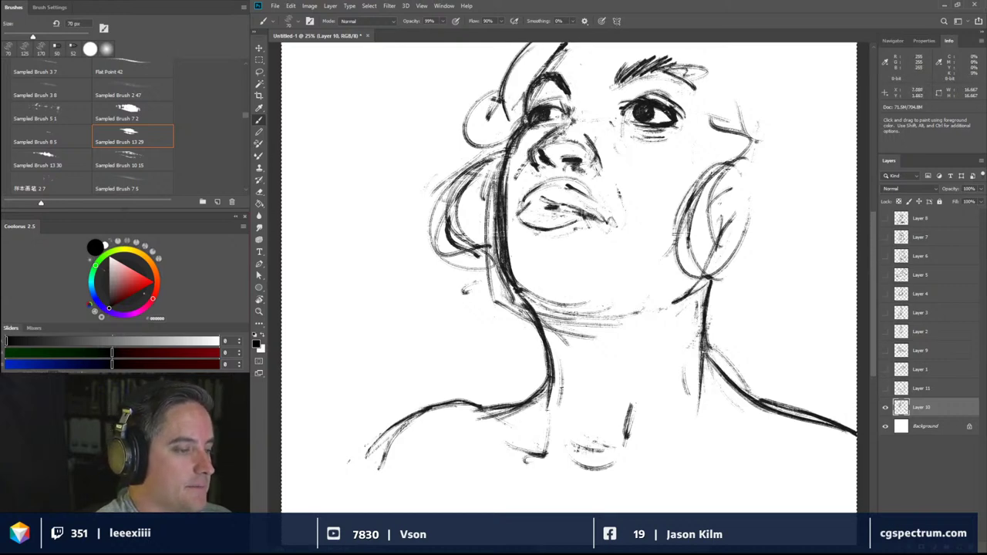
pyautogui.moveTo(516, 117); pyautogui.dragTo(500, 94)
pyautogui.moveTo(501, 94); pyautogui.dragTo(538, 43)
pyautogui.moveTo(512, 118)
pyautogui.mouseDown()
pyautogui.moveTo(543, 43)
pyautogui.moveTo(529, 60)
pyautogui.mouseUp()
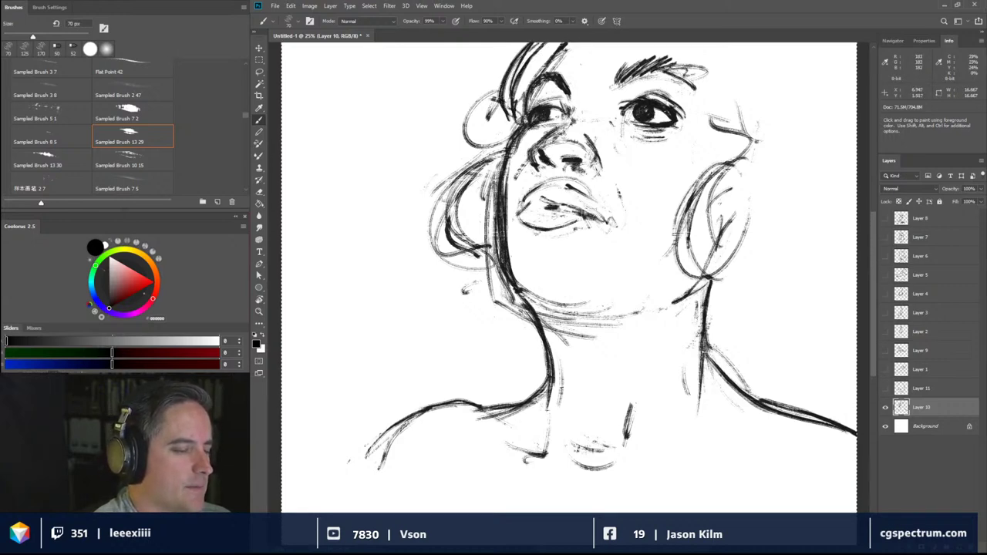
pyautogui.moveTo(509, 137); pyautogui.dragTo(494, 156)
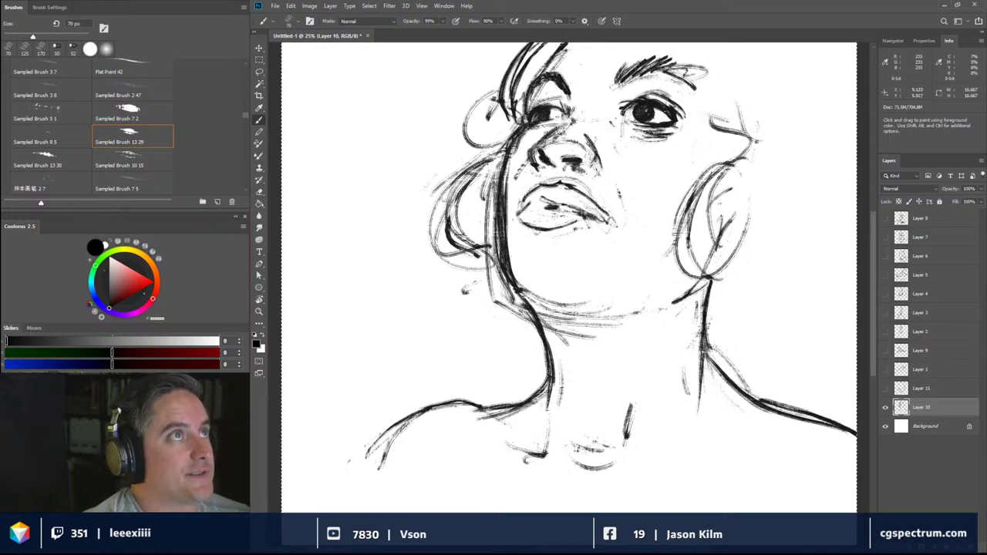
# - Darken the mouth corner, hatch a shadow under the lower lip, and thicken the near eye's upper lid
pyautogui.moveTo(593, 203)
pyautogui.mouseDown()
pyautogui.moveTo(601, 218)
pyautogui.moveTo(531, 241)
pyautogui.moveTo(544, 248)
pyautogui.mouseUp()
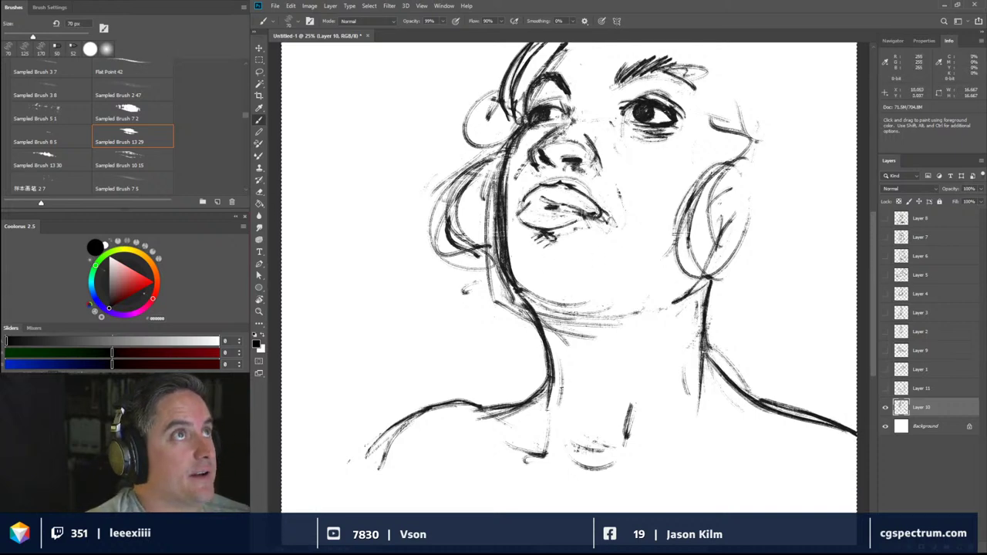
pyautogui.moveTo(621, 111); pyautogui.dragTo(637, 101)
pyautogui.moveTo(636, 104)
pyautogui.mouseDown()
pyautogui.moveTo(626, 112)
pyautogui.moveTo(647, 101)
pyautogui.moveTo(621, 104)
pyautogui.moveTo(649, 97)
pyautogui.mouseUp()
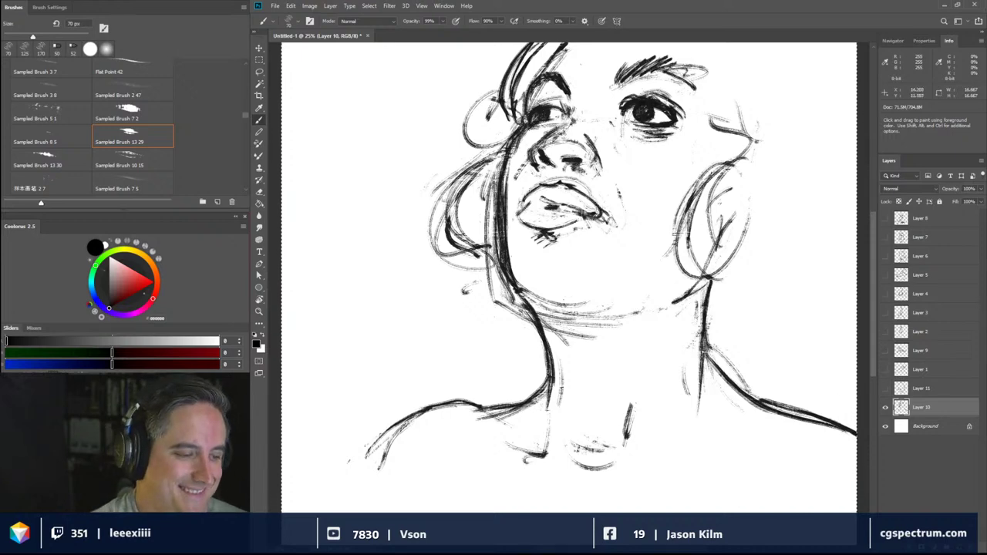
# - Draw long curly hair locks falling behind the ear and neck down to the near shoulder
pyautogui.moveTo(709, 313)
pyautogui.mouseDown()
pyautogui.moveTo(778, 359)
pyautogui.moveTo(776, 382)
pyautogui.mouseUp()
pyautogui.moveTo(751, 333)
pyautogui.mouseDown()
pyautogui.moveTo(777, 360)
pyautogui.moveTo(774, 381)
pyautogui.moveTo(739, 380)
pyautogui.moveTo(778, 379)
pyautogui.mouseUp()
pyautogui.moveTo(754, 298); pyautogui.dragTo(746, 332)
pyautogui.moveTo(799, 254)
pyautogui.mouseDown()
pyautogui.moveTo(744, 312)
pyautogui.moveTo(783, 316)
pyautogui.mouseUp()
pyautogui.moveTo(765, 337)
pyautogui.mouseDown()
pyautogui.moveTo(814, 279)
pyautogui.moveTo(824, 236)
pyautogui.mouseUp()
pyautogui.moveTo(814, 246); pyautogui.dragTo(772, 155)
pyautogui.moveTo(738, 183)
pyautogui.mouseDown()
pyautogui.moveTo(766, 303)
pyautogui.moveTo(762, 333)
pyautogui.mouseUp()
pyautogui.moveTo(743, 246)
pyautogui.mouseDown()
pyautogui.moveTo(761, 334)
pyautogui.moveTo(752, 185)
pyautogui.mouseUp()
pyautogui.moveTo(759, 332); pyautogui.dragTo(791, 205)
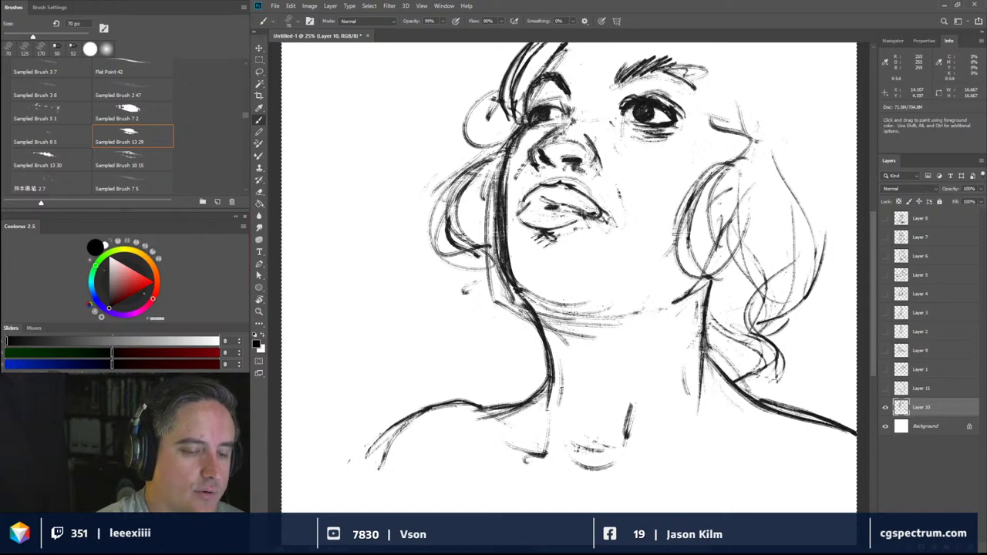
# - Add more wavy strands to the hair behind the ear and a lock running down beside the near temple
pyautogui.moveTo(782, 299); pyautogui.dragTo(800, 229)
pyautogui.moveTo(760, 333)
pyautogui.mouseDown()
pyautogui.moveTo(804, 274)
pyautogui.moveTo(770, 151)
pyautogui.mouseUp()
pyautogui.moveTo(805, 274); pyautogui.dragTo(830, 146)
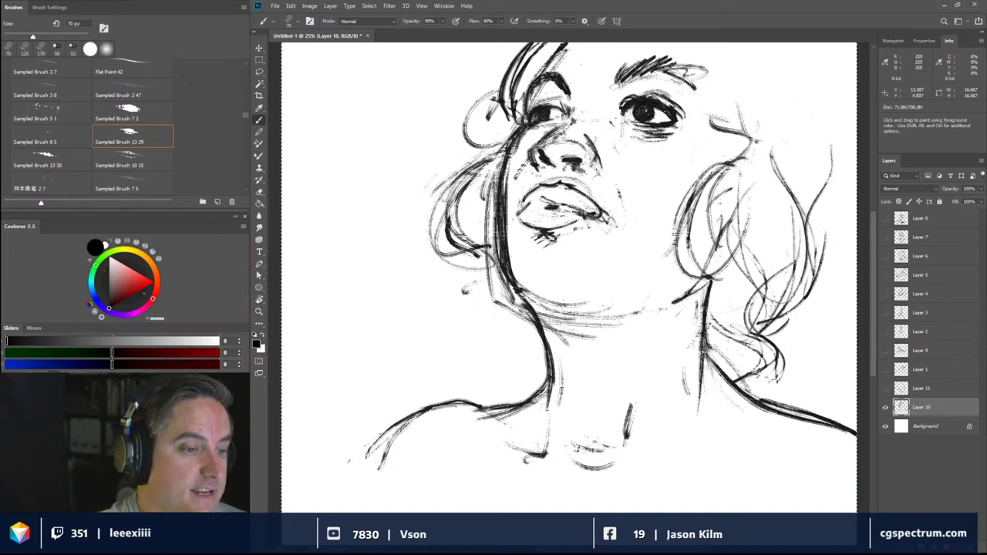
pyautogui.moveTo(728, 59)
pyautogui.mouseDown()
pyautogui.moveTo(724, 158)
pyautogui.moveTo(714, 148)
pyautogui.moveTo(734, 175)
pyautogui.mouseUp()
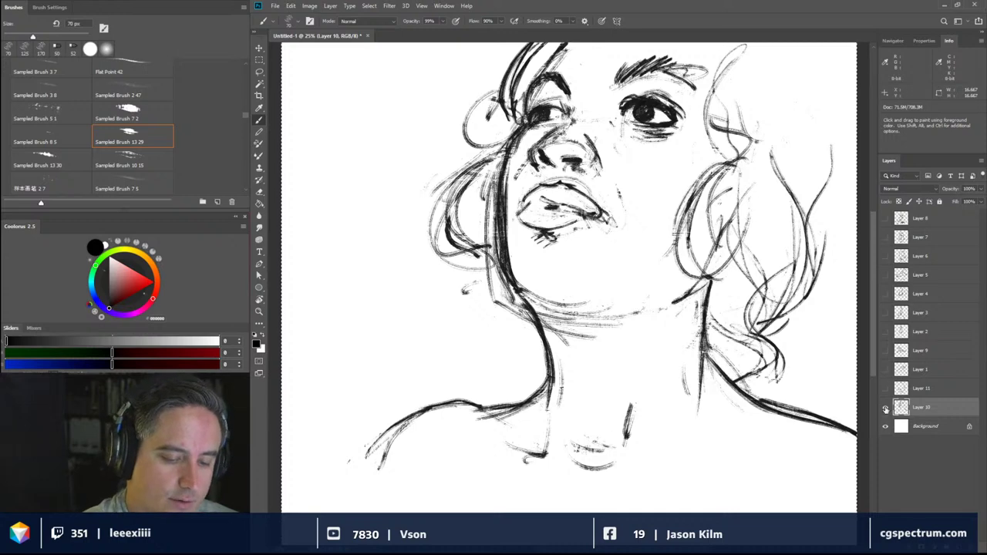
# - Hide the finished upturned-face sketch layer and add a new empty layer above it
pyautogui.hotkey('ctrl', ',')
pyautogui.hotkey('ctrl', 'shift', 'alt', 'n')
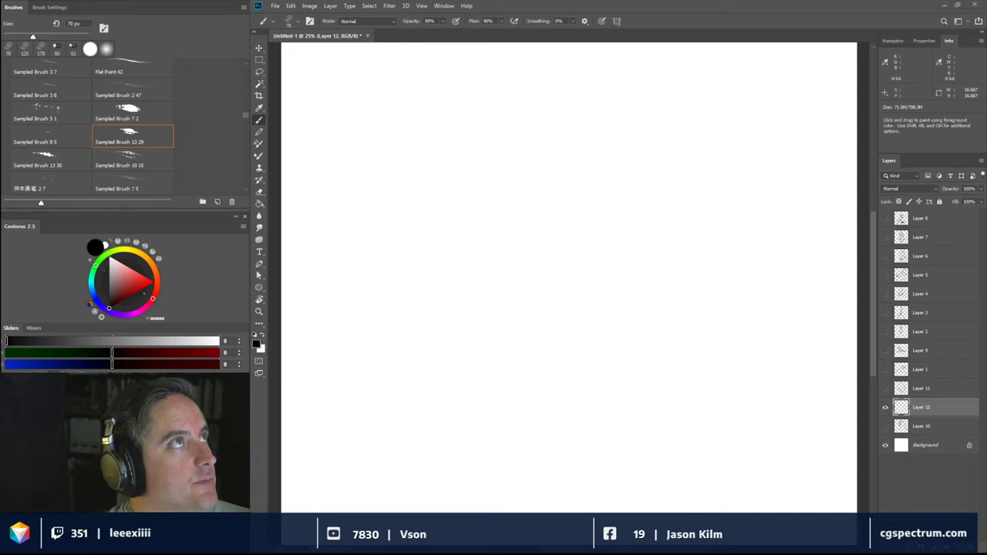
# - Check the full-body reference photo of the bent-knee pose, return to the canvas, and set the brush size to 50 px
pyautogui.hotkey('alt', 'Tab')
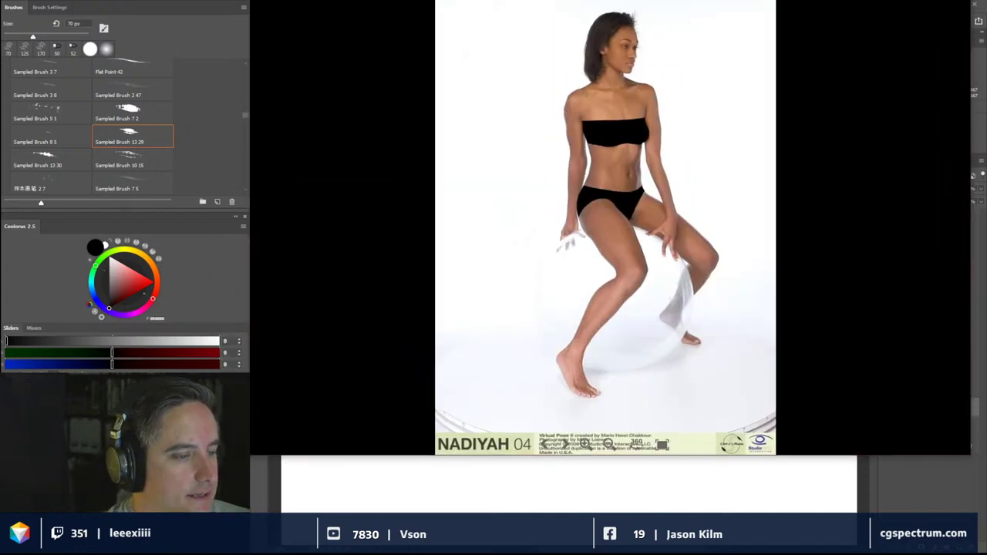
pyautogui.hotkey('alt', 'Tab')
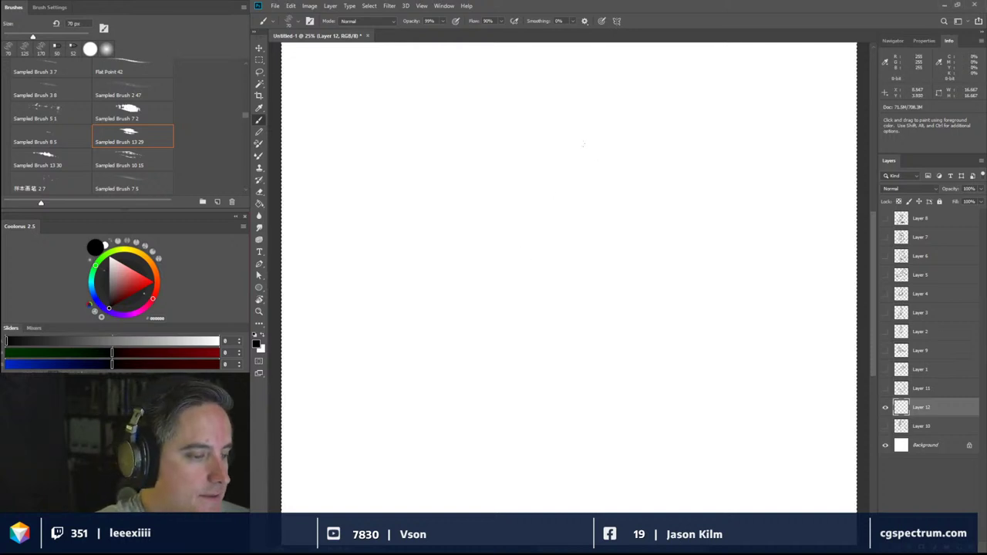
pyautogui.press('[')
pyautogui.press('[')
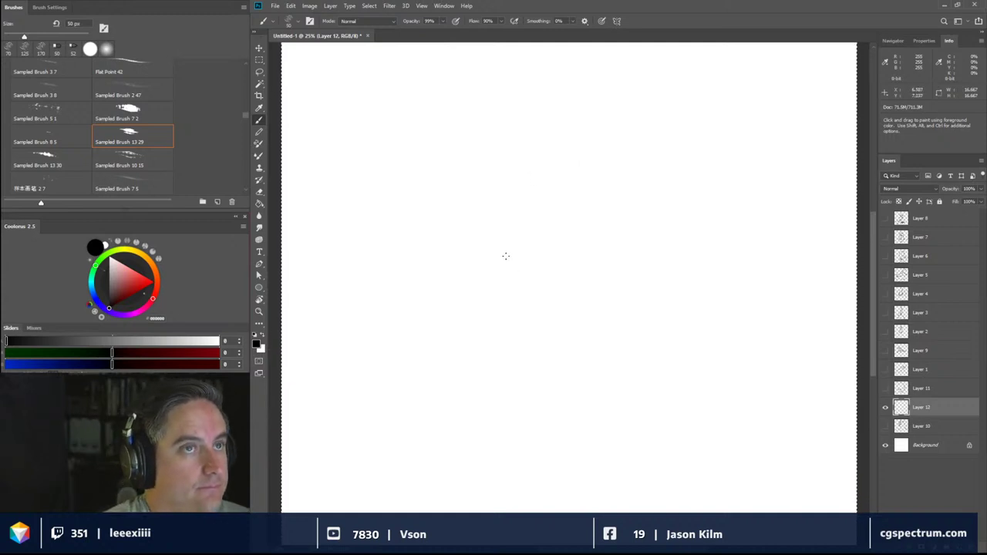
# - Sketch the new figure's oval head, a slanted shoulder line and a tapering torso ending in a rib-cage arch
pyautogui.moveTo(541, 80)
pyautogui.mouseDown()
pyautogui.moveTo(576, 138)
pyautogui.moveTo(538, 94)
pyautogui.moveTo(586, 126)
pyautogui.moveTo(531, 107)
pyautogui.moveTo(585, 120)
pyautogui.moveTo(530, 116)
pyautogui.moveTo(585, 100)
pyautogui.moveTo(553, 91)
pyautogui.moveTo(579, 83)
pyautogui.moveTo(566, 140)
pyautogui.moveTo(537, 117)
pyautogui.moveTo(570, 75)
pyautogui.moveTo(564, 137)
pyautogui.mouseUp()
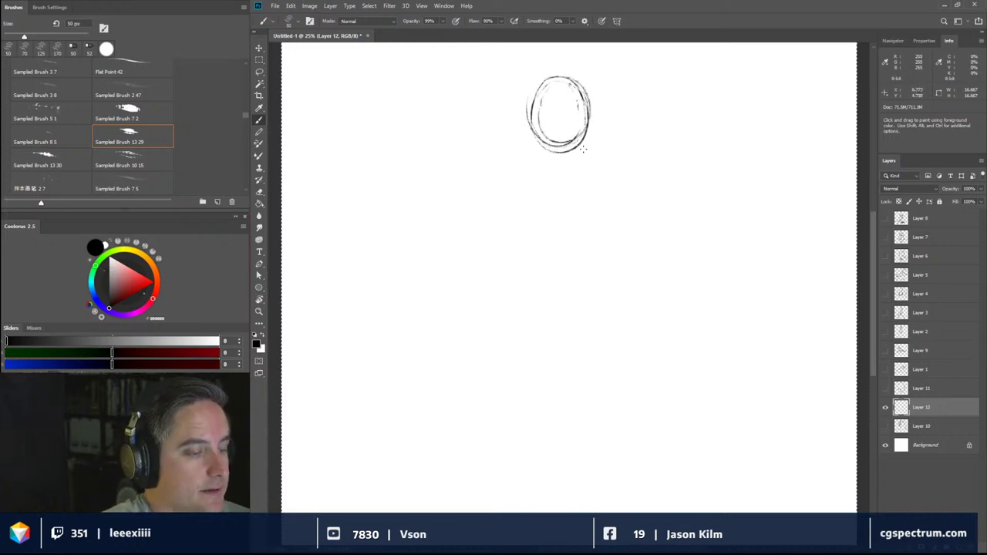
pyautogui.moveTo(518, 170)
pyautogui.mouseDown()
pyautogui.moveTo(617, 146)
pyautogui.moveTo(602, 155)
pyautogui.moveTo(595, 251)
pyautogui.mouseUp()
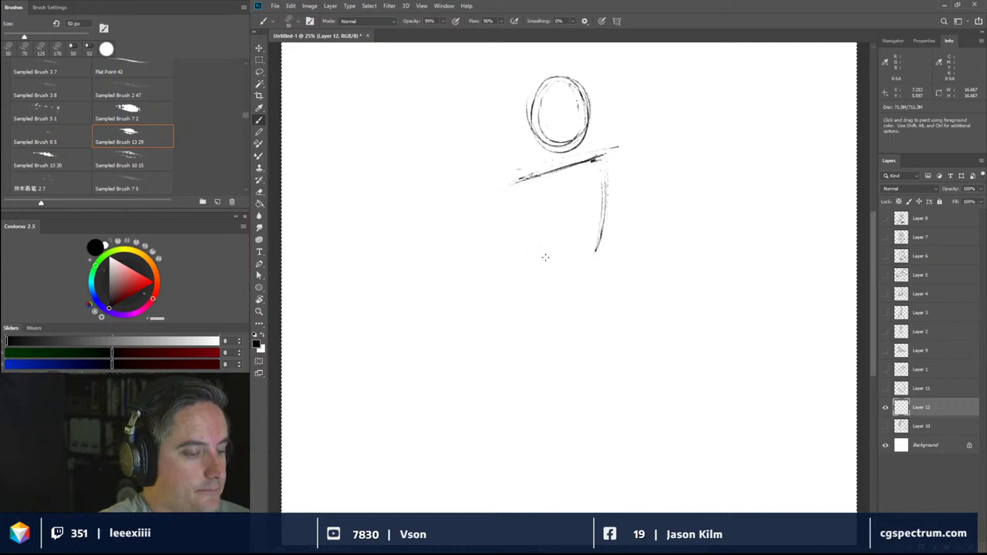
pyautogui.moveTo(534, 193)
pyautogui.mouseDown()
pyautogui.moveTo(548, 283)
pyautogui.moveTo(592, 263)
pyautogui.mouseUp()
pyautogui.moveTo(602, 238); pyautogui.dragTo(592, 265)
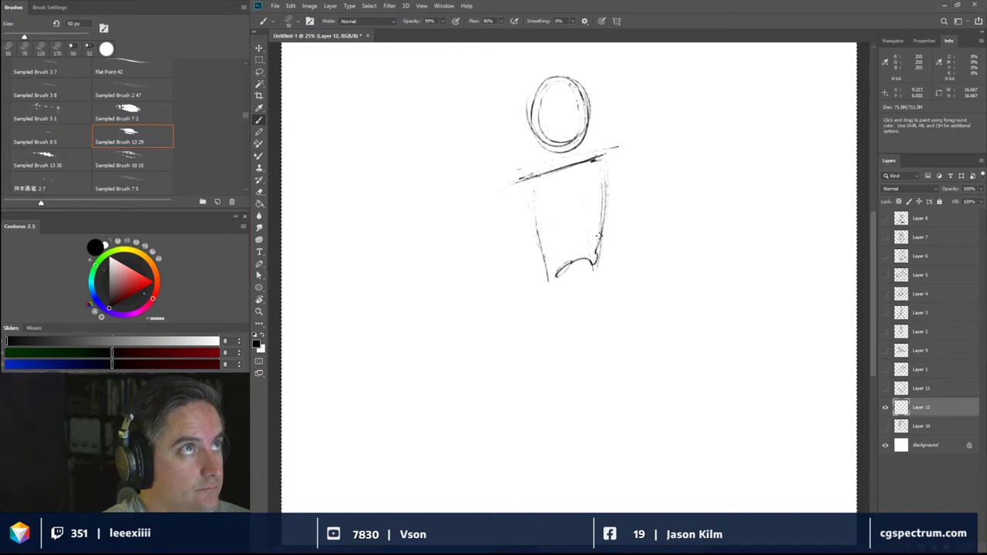
# - Draw the neck and collarbones, darken the shoulder line, and restate the head's outline with a slightly shifted oval
pyautogui.moveTo(552, 170)
pyautogui.mouseDown()
pyautogui.moveTo(524, 179)
pyautogui.moveTo(568, 181)
pyautogui.moveTo(544, 174)
pyautogui.moveTo(602, 157)
pyautogui.mouseUp()
pyautogui.moveTo(581, 163)
pyautogui.mouseDown()
pyautogui.moveTo(541, 172)
pyautogui.moveTo(545, 148)
pyautogui.moveTo(601, 151)
pyautogui.mouseUp()
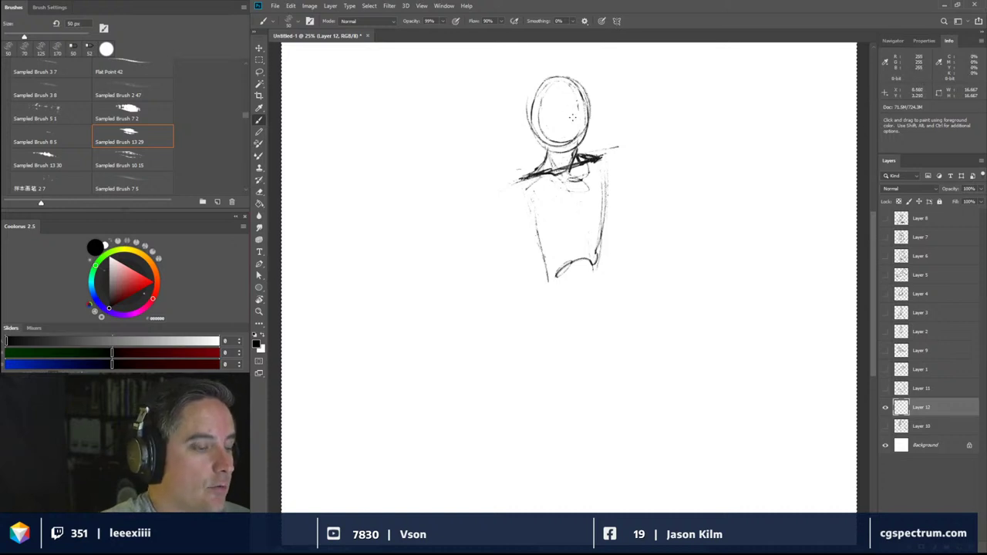
pyautogui.moveTo(553, 142)
pyautogui.mouseDown()
pyautogui.moveTo(584, 147)
pyautogui.moveTo(593, 136)
pyautogui.mouseUp()
pyautogui.moveTo(566, 77); pyautogui.dragTo(592, 142)
pyautogui.moveTo(538, 95); pyautogui.dragTo(592, 116)
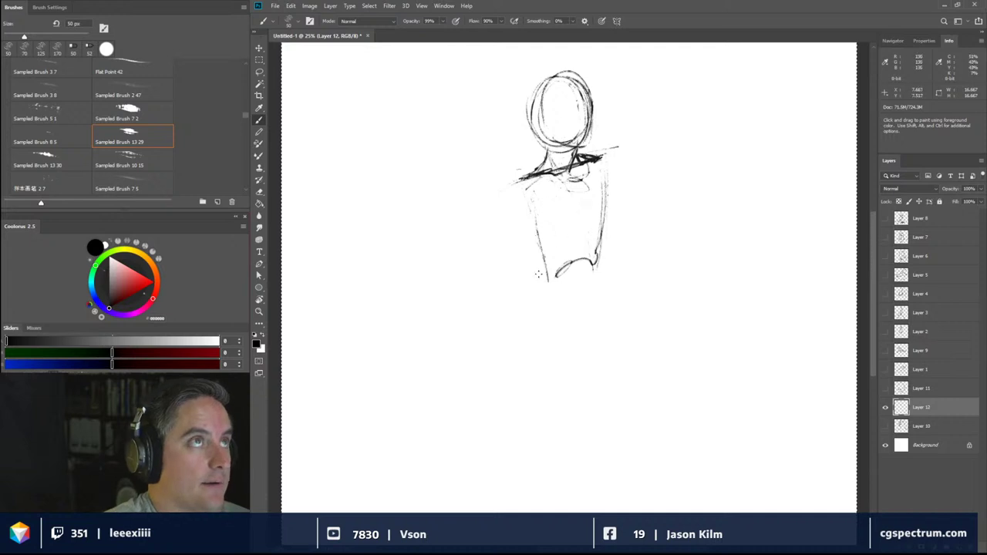
# - Draw the rounded shoulder and upper arm on the figure's lower-shoulder side and strengthen the adjoining side of the torso
pyautogui.moveTo(532, 173)
pyautogui.mouseDown()
pyautogui.moveTo(510, 178)
pyautogui.moveTo(497, 217)
pyautogui.mouseUp()
pyautogui.moveTo(507, 183)
pyautogui.mouseDown()
pyautogui.moveTo(498, 211)
pyautogui.moveTo(499, 198)
pyautogui.moveTo(521, 287)
pyautogui.mouseUp()
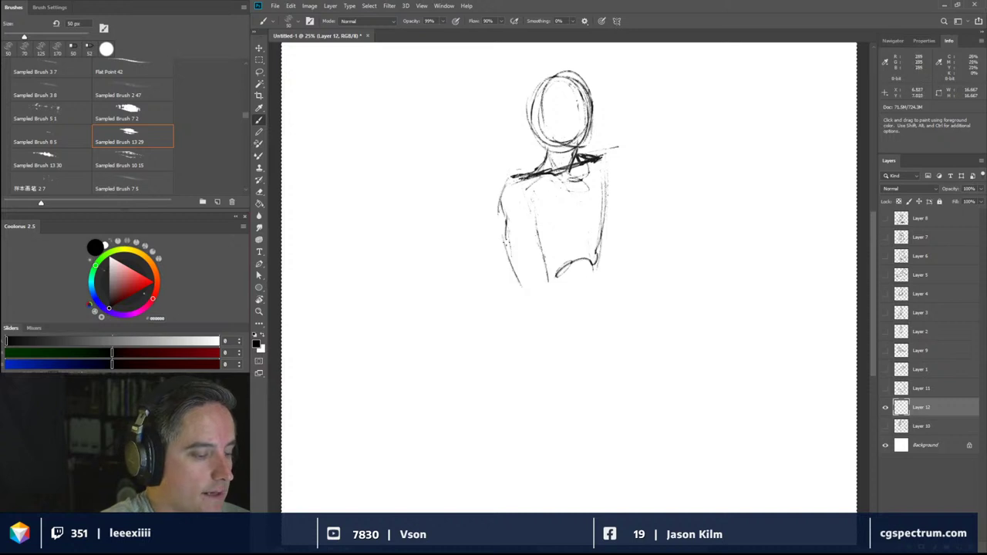
pyautogui.moveTo(524, 250); pyautogui.dragTo(521, 276)
pyautogui.moveTo(527, 194)
pyautogui.mouseDown()
pyautogui.moveTo(530, 260)
pyautogui.moveTo(529, 227)
pyautogui.moveTo(549, 276)
pyautogui.mouseUp()
pyautogui.moveTo(539, 224); pyautogui.dragTo(550, 288)
# - Draw the curved hip and outer thigh below the waist, the opposite waist-to-hip line, and the bust curves
pyautogui.moveTo(542, 249)
pyautogui.mouseDown()
pyautogui.moveTo(549, 282)
pyautogui.moveTo(524, 370)
pyautogui.mouseUp()
pyautogui.moveTo(538, 285)
pyautogui.mouseDown()
pyautogui.moveTo(512, 352)
pyautogui.moveTo(526, 377)
pyautogui.mouseUp()
pyautogui.moveTo(534, 334); pyautogui.dragTo(526, 383)
pyautogui.moveTo(532, 305); pyautogui.dragTo(518, 361)
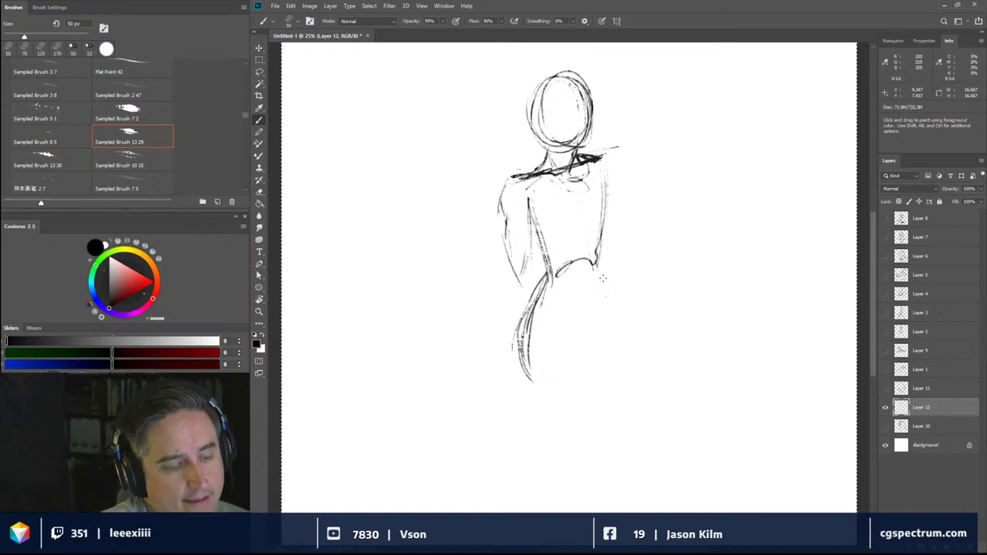
pyautogui.moveTo(602, 244)
pyautogui.mouseDown()
pyautogui.moveTo(604, 277)
pyautogui.moveTo(602, 253)
pyautogui.moveTo(626, 301)
pyautogui.mouseUp()
pyautogui.moveTo(600, 239); pyautogui.dragTo(605, 266)
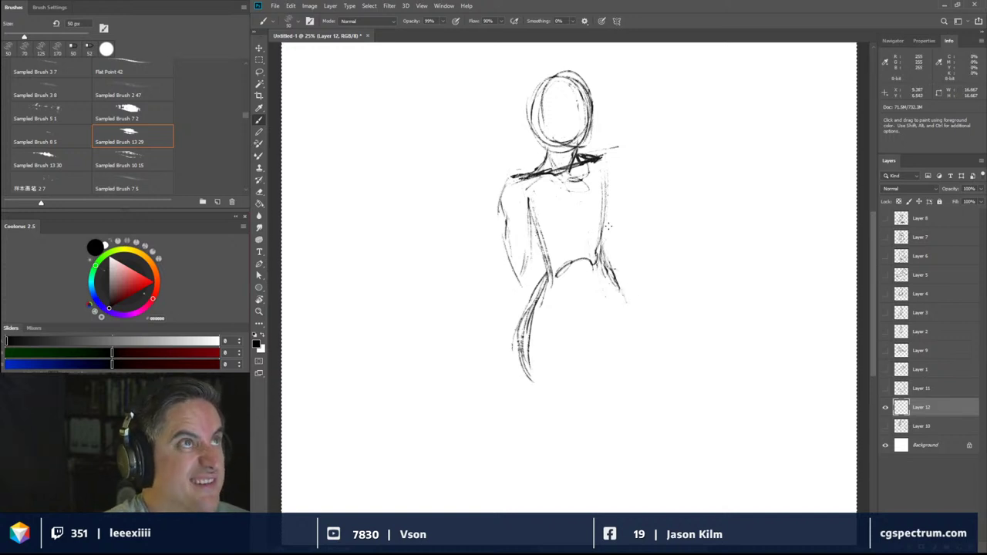
pyautogui.moveTo(609, 202)
pyautogui.mouseDown()
pyautogui.moveTo(567, 224)
pyautogui.moveTo(565, 205)
pyautogui.moveTo(589, 221)
pyautogui.moveTo(541, 217)
pyautogui.moveTo(554, 207)
pyautogui.moveTo(569, 228)
pyautogui.moveTo(540, 229)
pyautogui.moveTo(578, 216)
pyautogui.mouseUp()
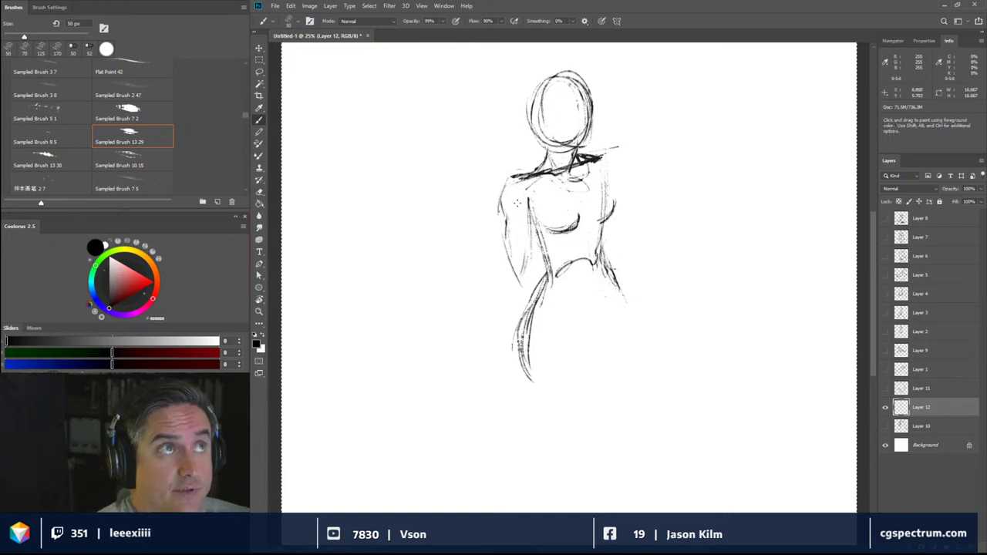
# - Darken the arm on the lower-shoulder side and extend it with a straight forearm and a hand with spread fingers
pyautogui.moveTo(501, 199)
pyautogui.mouseDown()
pyautogui.moveTo(515, 276)
pyautogui.moveTo(529, 245)
pyautogui.moveTo(517, 299)
pyautogui.moveTo(499, 339)
pyautogui.moveTo(502, 303)
pyautogui.moveTo(489, 344)
pyautogui.mouseUp()
pyautogui.moveTo(506, 295)
pyautogui.mouseDown()
pyautogui.moveTo(493, 353)
pyautogui.moveTo(482, 339)
pyautogui.moveTo(461, 354)
pyautogui.moveTo(491, 347)
pyautogui.moveTo(480, 365)
pyautogui.moveTo(501, 349)
pyautogui.moveTo(504, 321)
pyautogui.mouseUp()
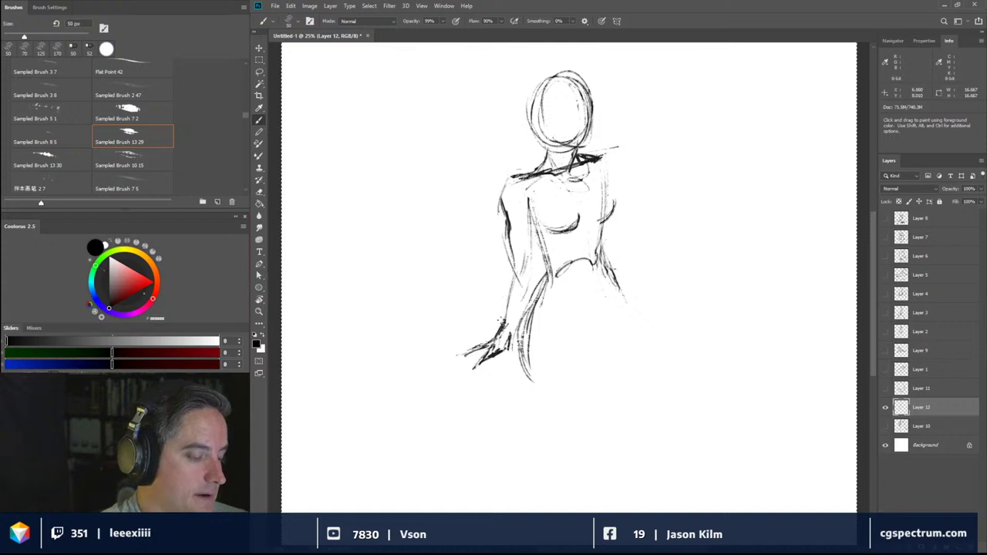
pyautogui.moveTo(501, 324); pyautogui.dragTo(510, 255)
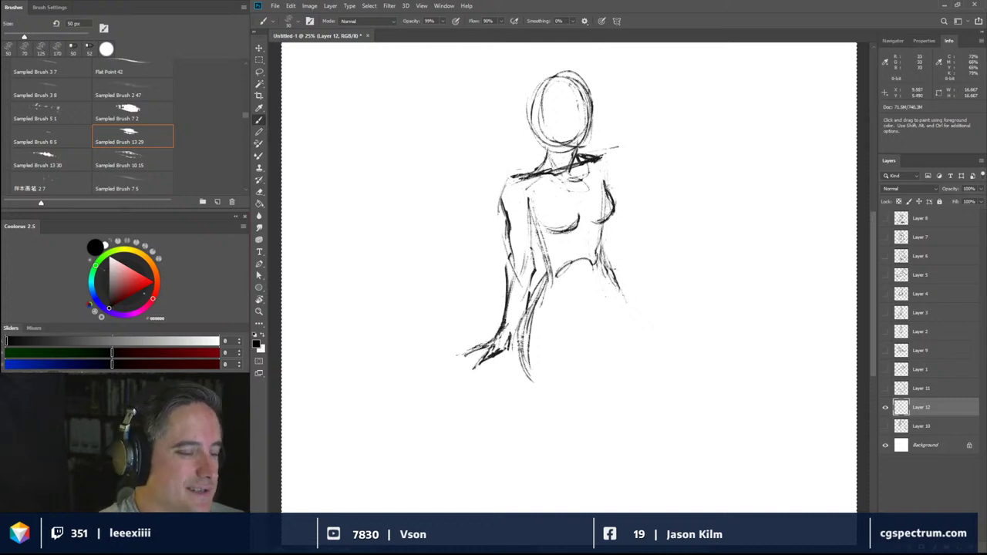
# - Draw the opposite arm from the raised shoulder through the elbow and down along the forearm to the wrist
pyautogui.moveTo(599, 158)
pyautogui.mouseDown()
pyautogui.moveTo(623, 197)
pyautogui.moveTo(610, 157)
pyautogui.moveTo(624, 208)
pyautogui.mouseUp()
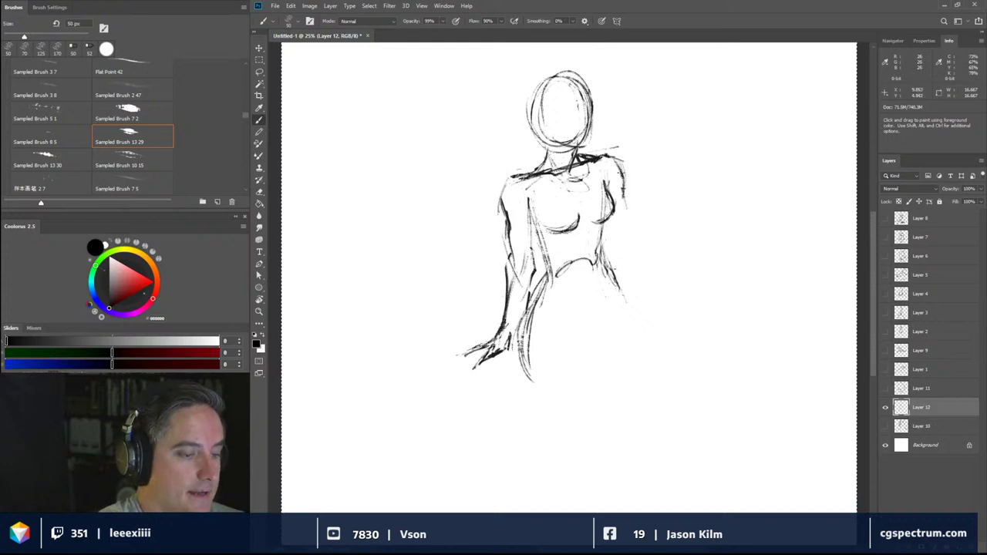
pyautogui.moveTo(619, 170); pyautogui.dragTo(625, 255)
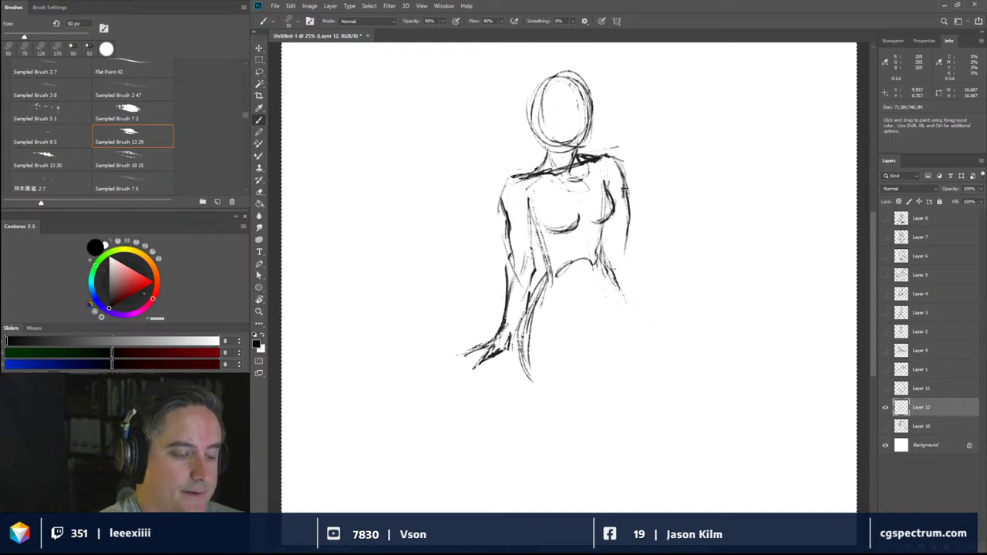
pyautogui.moveTo(609, 220)
pyautogui.mouseDown()
pyautogui.moveTo(617, 257)
pyautogui.moveTo(635, 244)
pyautogui.moveTo(635, 262)
pyautogui.mouseUp()
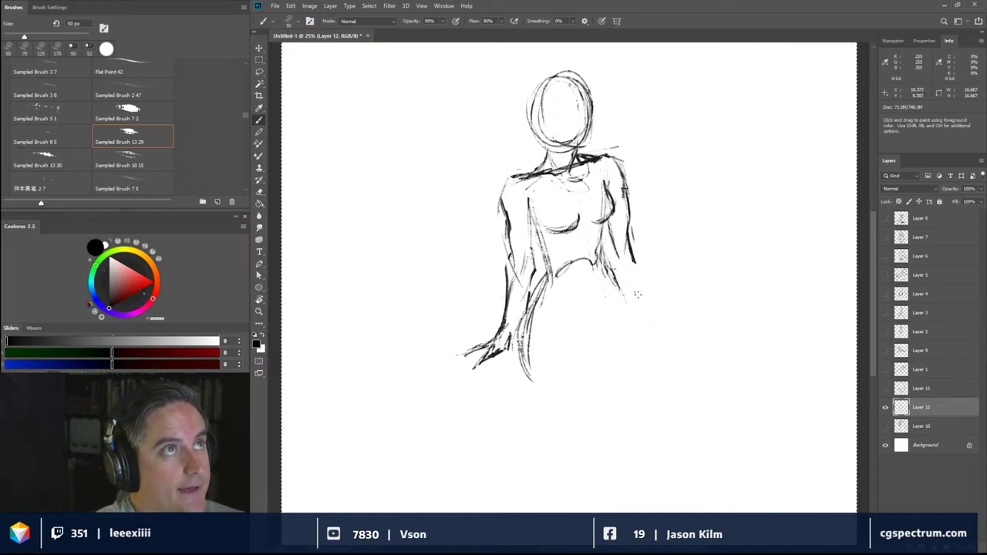
pyautogui.moveTo(627, 269); pyautogui.dragTo(642, 325)
pyautogui.moveTo(630, 289)
pyautogui.mouseDown()
pyautogui.moveTo(648, 321)
pyautogui.moveTo(657, 331)
pyautogui.mouseUp()
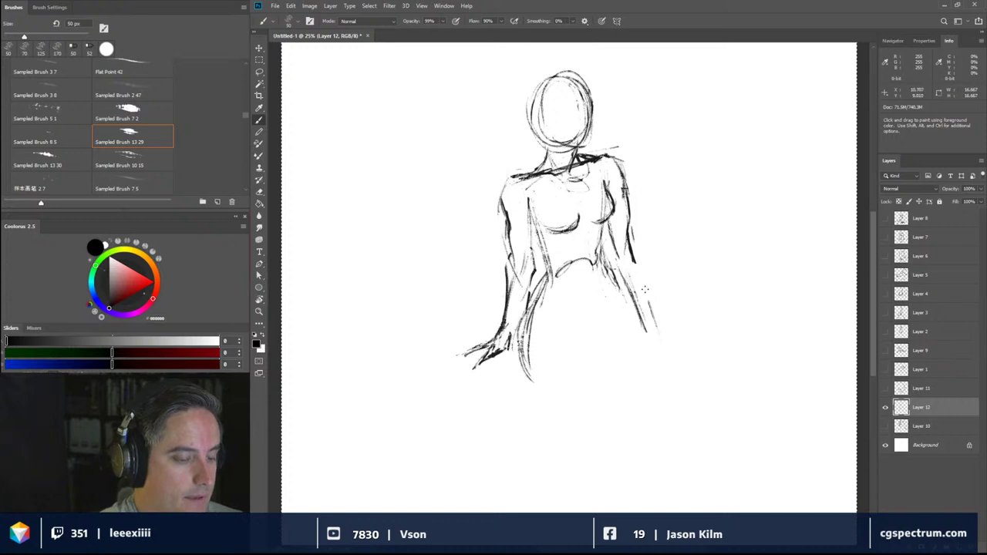
pyautogui.moveTo(633, 253)
pyautogui.mouseDown()
pyautogui.moveTo(650, 305)
pyautogui.moveTo(627, 239)
pyautogui.moveTo(638, 255)
pyautogui.moveTo(620, 271)
pyautogui.mouseUp()
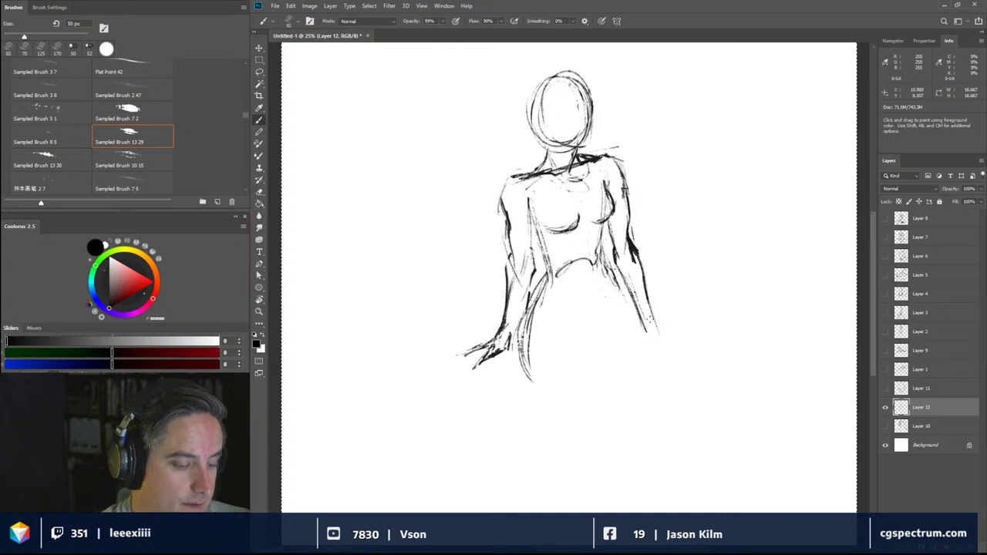
# - Sketch the hand at the end of the raised-shoulder arm, with the thumb pointing inward and the fingers hanging down
pyautogui.moveTo(646, 324)
pyautogui.mouseDown()
pyautogui.moveTo(645, 336)
pyautogui.moveTo(618, 353)
pyautogui.moveTo(646, 350)
pyautogui.mouseUp()
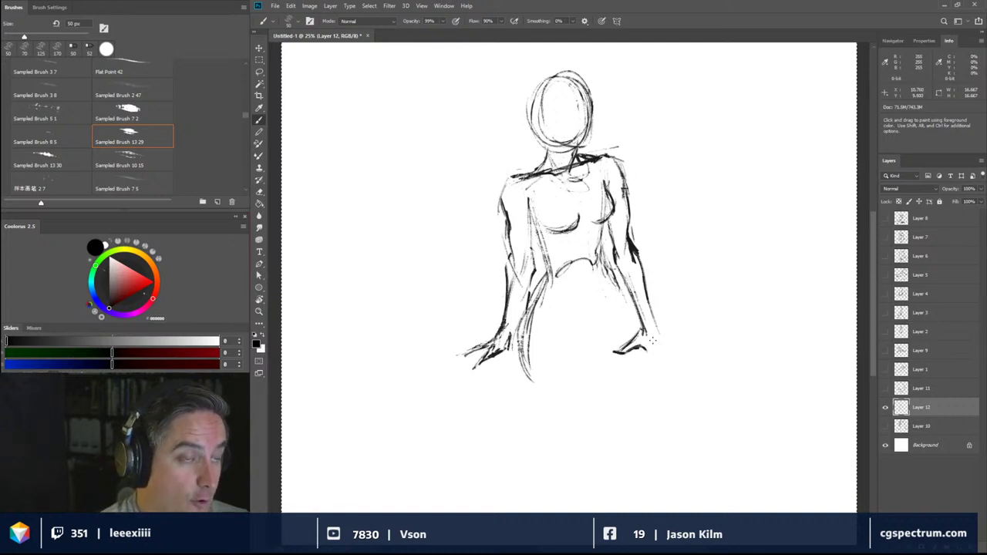
pyautogui.moveTo(652, 354)
pyautogui.mouseDown()
pyautogui.moveTo(654, 365)
pyautogui.moveTo(660, 350)
pyautogui.moveTo(664, 359)
pyautogui.moveTo(654, 362)
pyautogui.mouseUp()
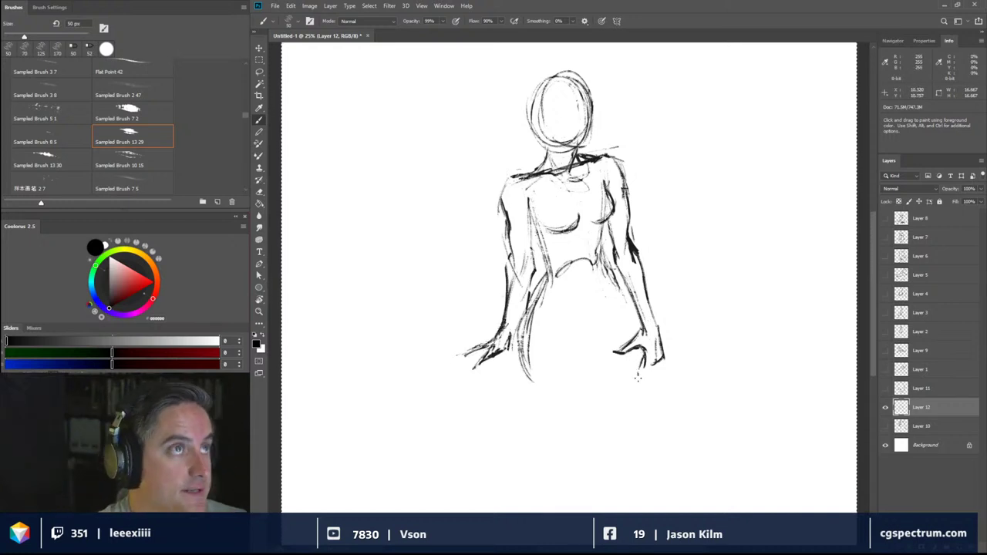
pyautogui.moveTo(639, 367)
pyautogui.mouseDown()
pyautogui.moveTo(639, 389)
pyautogui.moveTo(654, 359)
pyautogui.mouseUp()
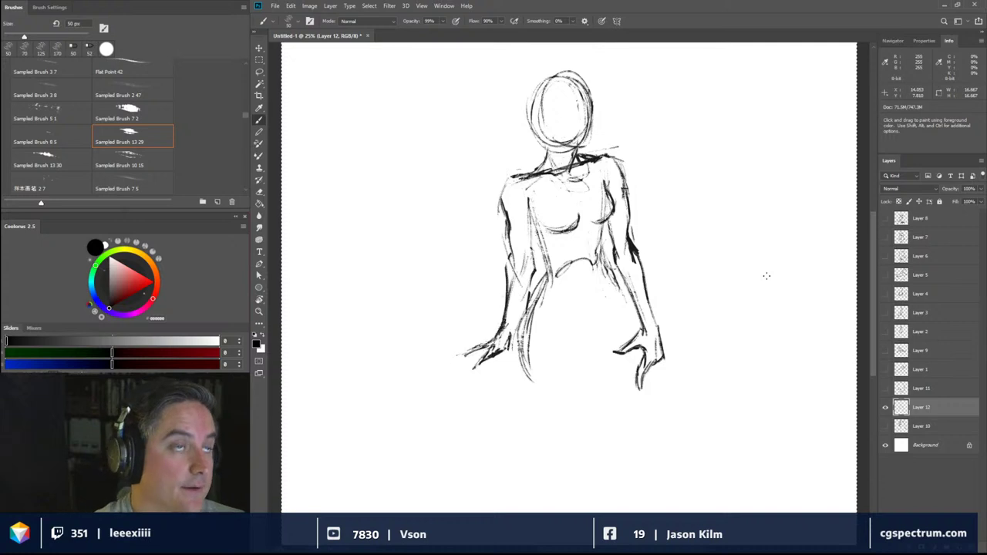
pyautogui.moveTo(652, 367)
pyautogui.mouseDown()
pyautogui.moveTo(662, 397)
pyautogui.moveTo(662, 359)
pyautogui.mouseUp()
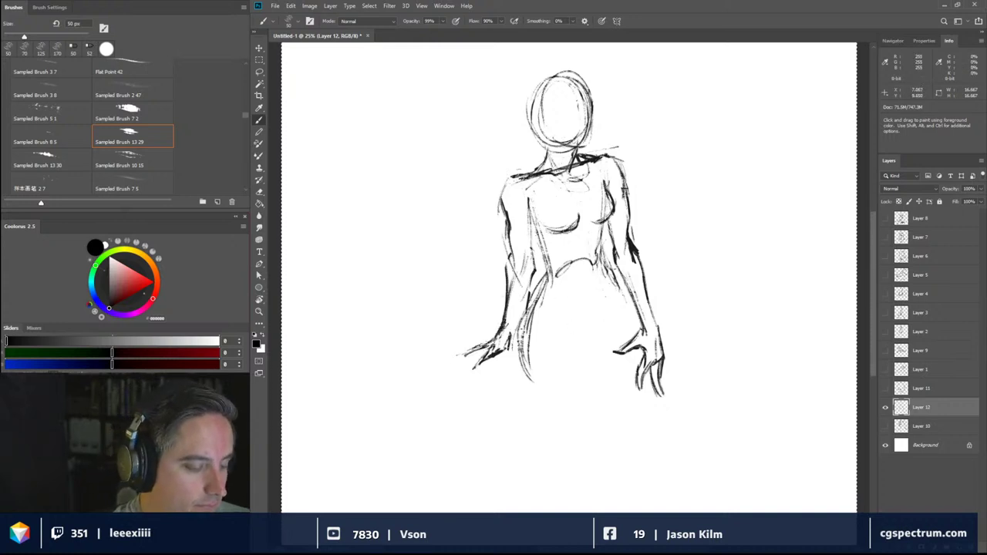
# - Draw the near thigh, extending its outer contour down toward the knee and curving the inner contour up to the hip
pyautogui.moveTo(524, 336)
pyautogui.mouseDown()
pyautogui.moveTo(558, 418)
pyautogui.moveTo(613, 442)
pyautogui.moveTo(601, 367)
pyautogui.moveTo(582, 336)
pyautogui.mouseUp()
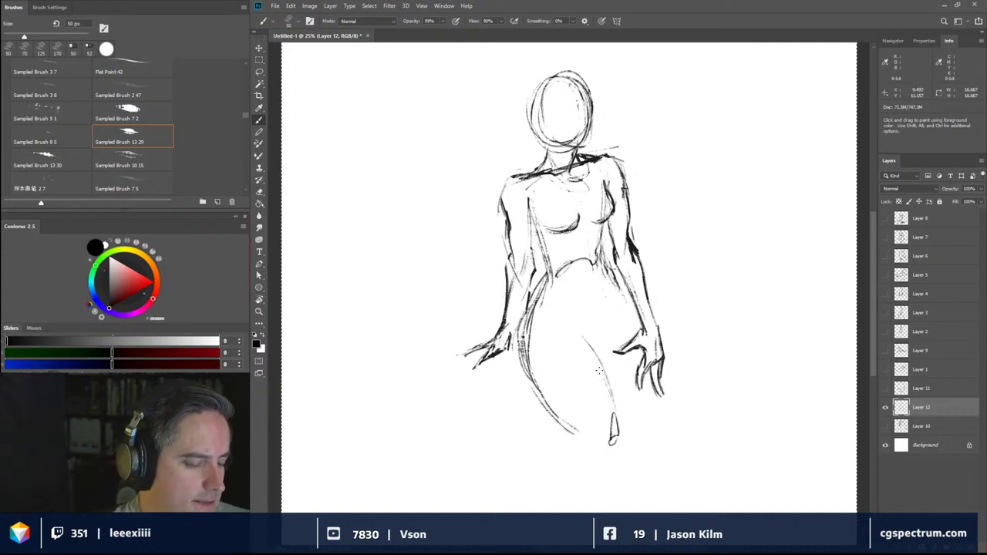
pyautogui.moveTo(598, 370)
pyautogui.mouseDown()
pyautogui.moveTo(553, 316)
pyautogui.moveTo(562, 323)
pyautogui.moveTo(545, 318)
pyautogui.moveTo(573, 309)
pyautogui.mouseUp()
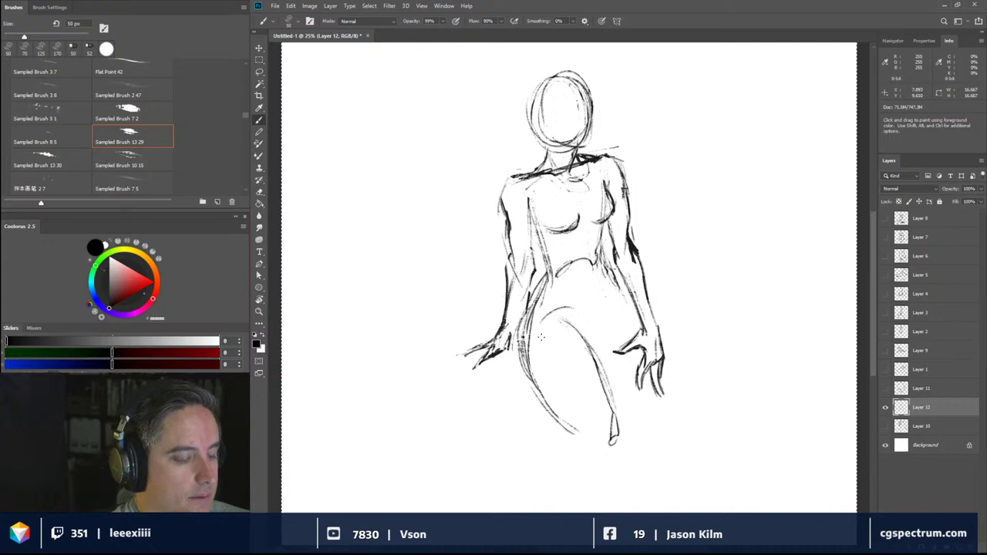
# - Reinforce the upper and lower contours of the figure's near thigh and extend its underside to the knee
pyautogui.moveTo(553, 318)
pyautogui.mouseDown()
pyautogui.moveTo(596, 350)
pyautogui.moveTo(600, 377)
pyautogui.mouseUp()
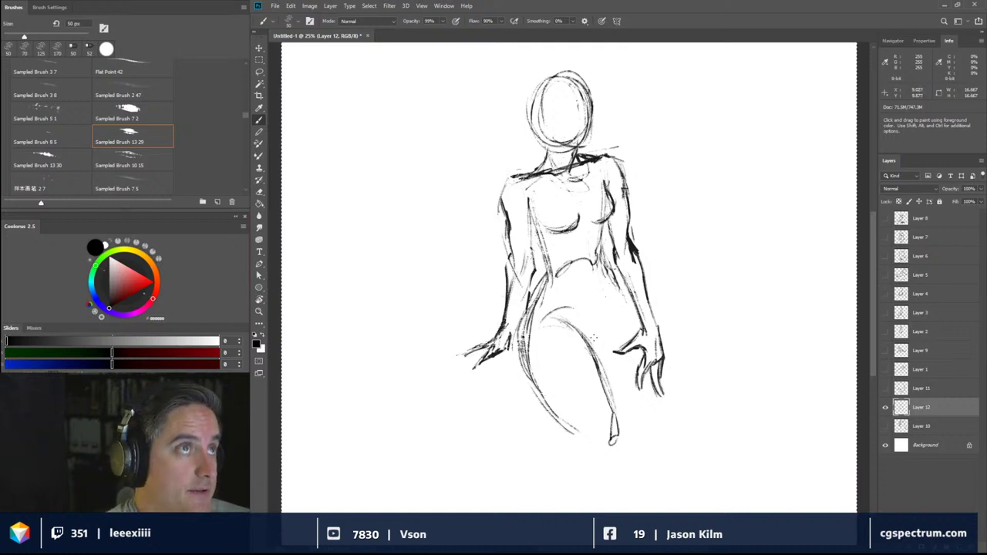
pyautogui.moveTo(572, 331)
pyautogui.mouseDown()
pyautogui.moveTo(595, 359)
pyautogui.moveTo(604, 398)
pyautogui.mouseUp()
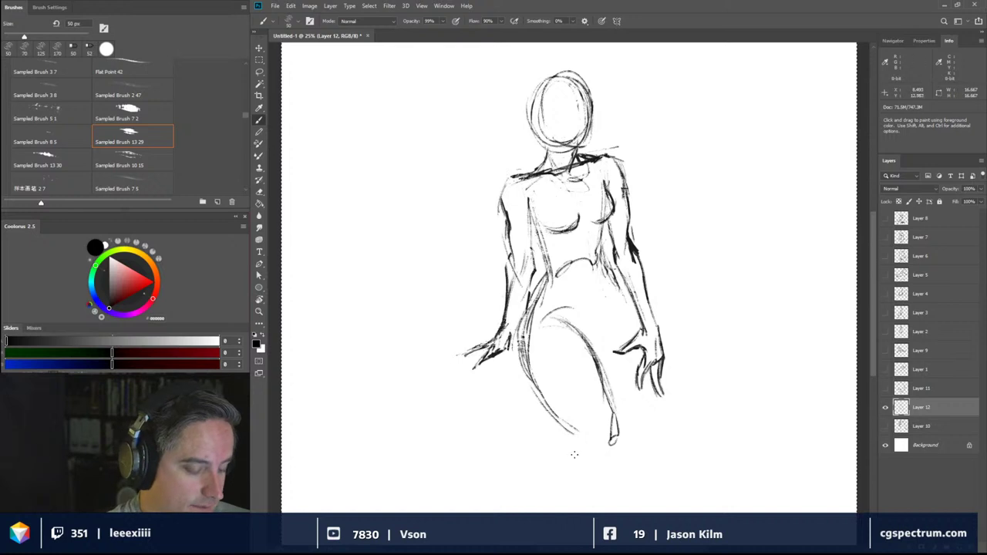
pyautogui.moveTo(574, 455)
pyautogui.mouseDown()
pyautogui.moveTo(574, 435)
pyautogui.moveTo(551, 410)
pyautogui.mouseUp()
pyautogui.moveTo(540, 390); pyautogui.dragTo(521, 320)
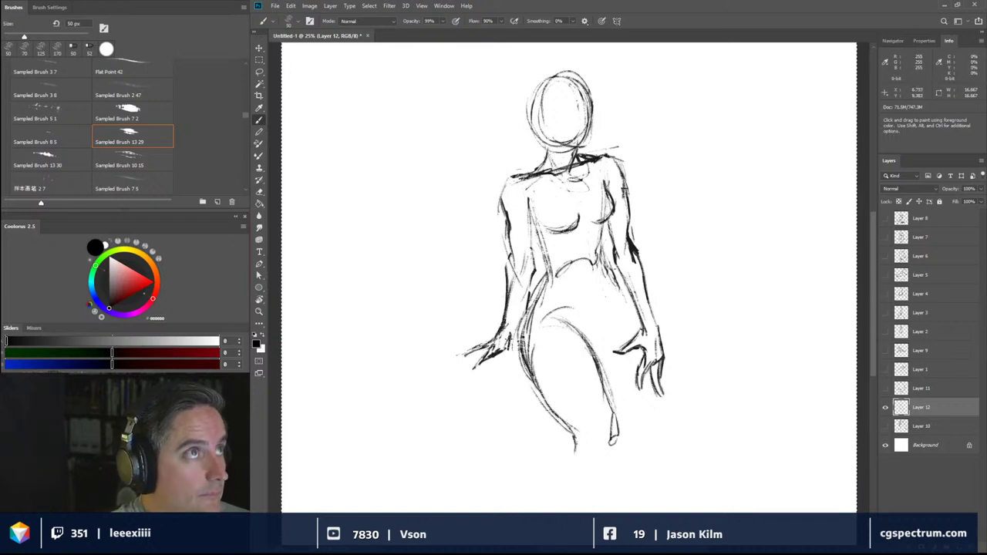
# - Sketch a curve sweeping down from the hand planted behind the figure and define the near knee
pyautogui.moveTo(492, 352)
pyautogui.mouseDown()
pyautogui.moveTo(499, 340)
pyautogui.moveTo(478, 373)
pyautogui.mouseUp()
pyautogui.moveTo(482, 373)
pyautogui.mouseDown()
pyautogui.moveTo(504, 341)
pyautogui.moveTo(477, 353)
pyautogui.moveTo(432, 441)
pyautogui.mouseUp()
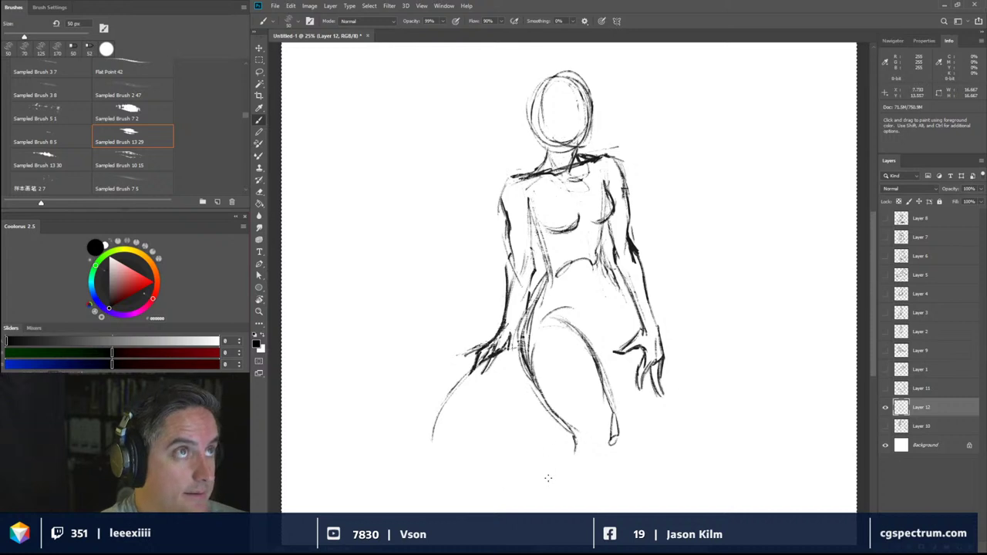
pyautogui.moveTo(618, 429); pyautogui.dragTo(603, 461)
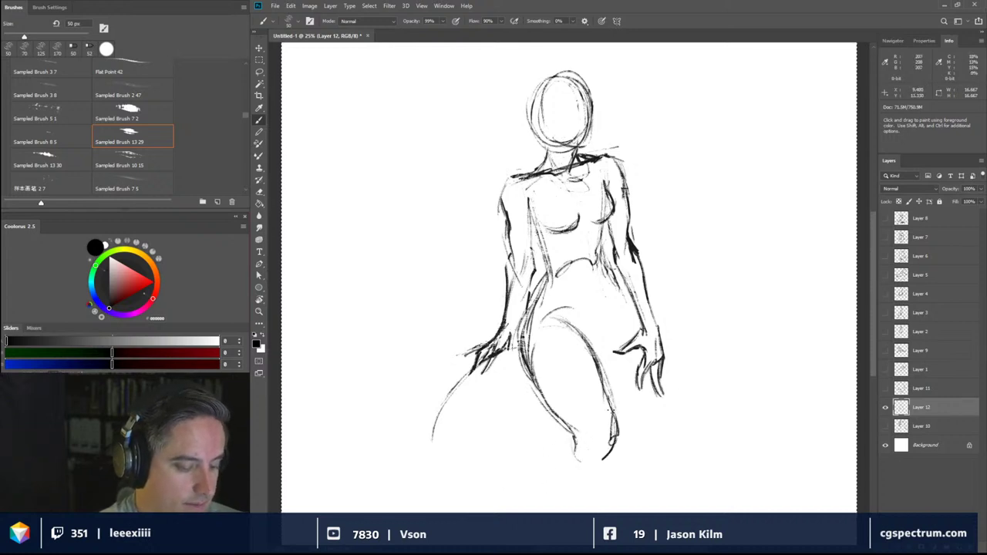
pyautogui.moveTo(616, 397)
pyautogui.mouseDown()
pyautogui.moveTo(609, 449)
pyautogui.moveTo(570, 468)
pyautogui.mouseUp()
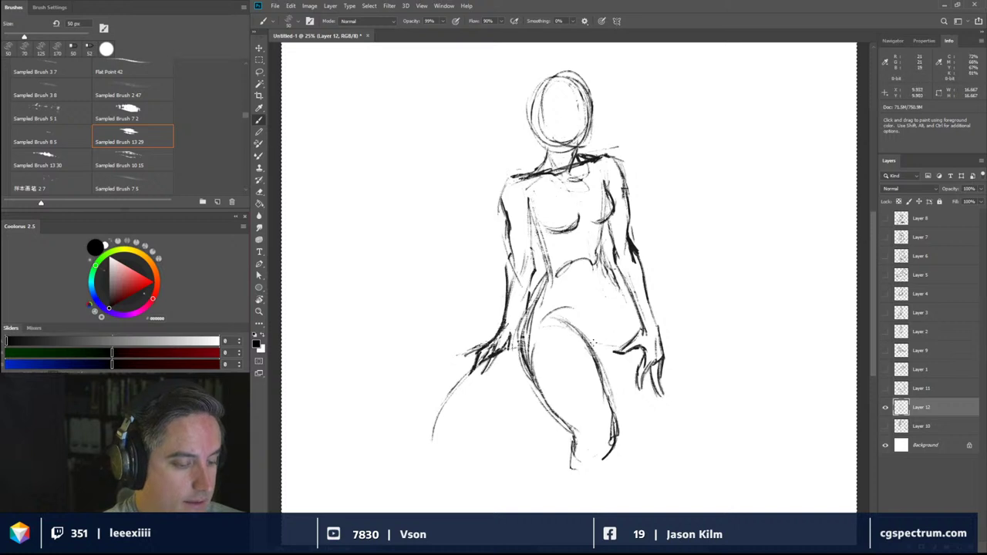
# - Sketch the far thigh extending beyond the front hand, closing it with an angular knee
pyautogui.moveTo(593, 342)
pyautogui.mouseDown()
pyautogui.moveTo(656, 367)
pyautogui.moveTo(702, 433)
pyautogui.mouseUp()
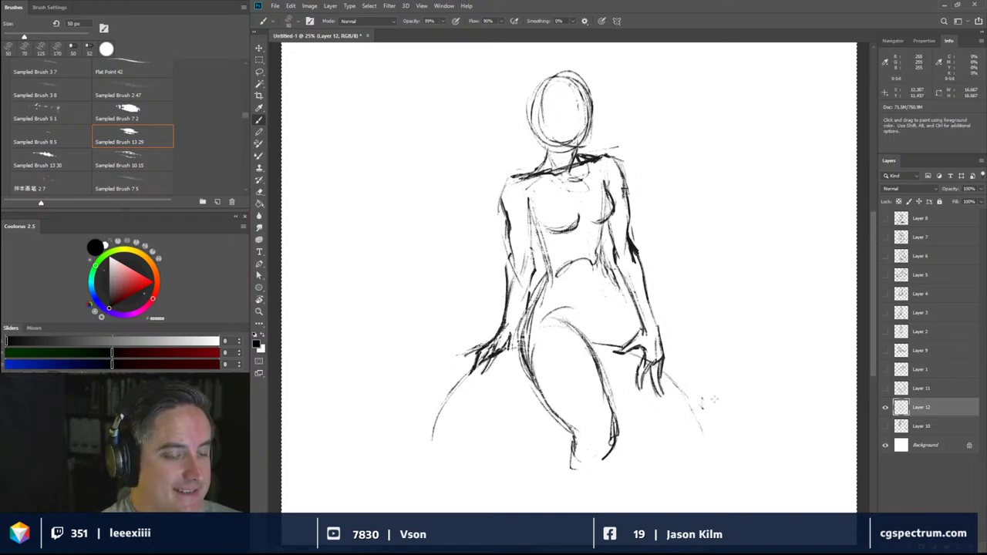
pyautogui.moveTo(682, 387)
pyautogui.mouseDown()
pyautogui.moveTo(716, 426)
pyautogui.moveTo(732, 399)
pyautogui.moveTo(720, 424)
pyautogui.moveTo(674, 340)
pyautogui.mouseUp()
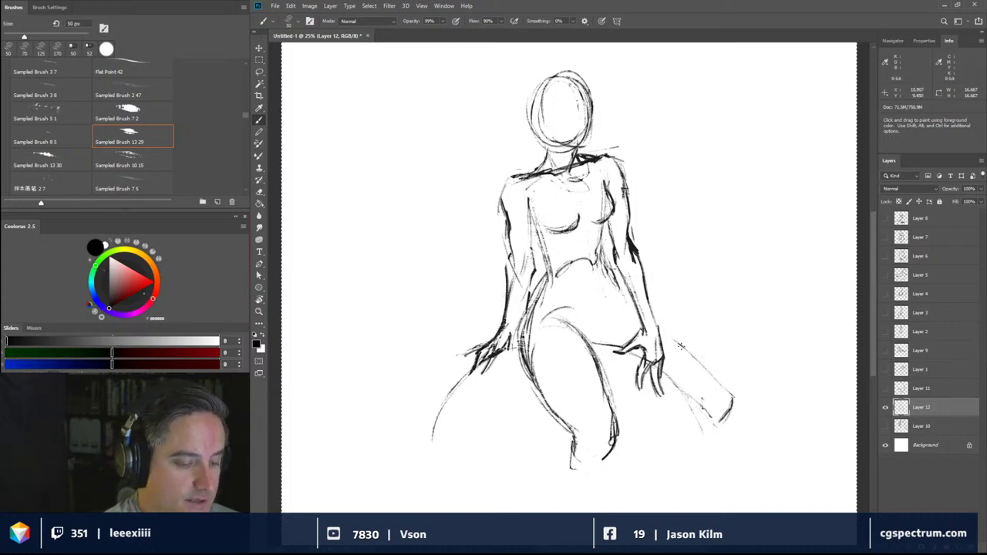
pyautogui.moveTo(737, 405); pyautogui.dragTo(660, 333)
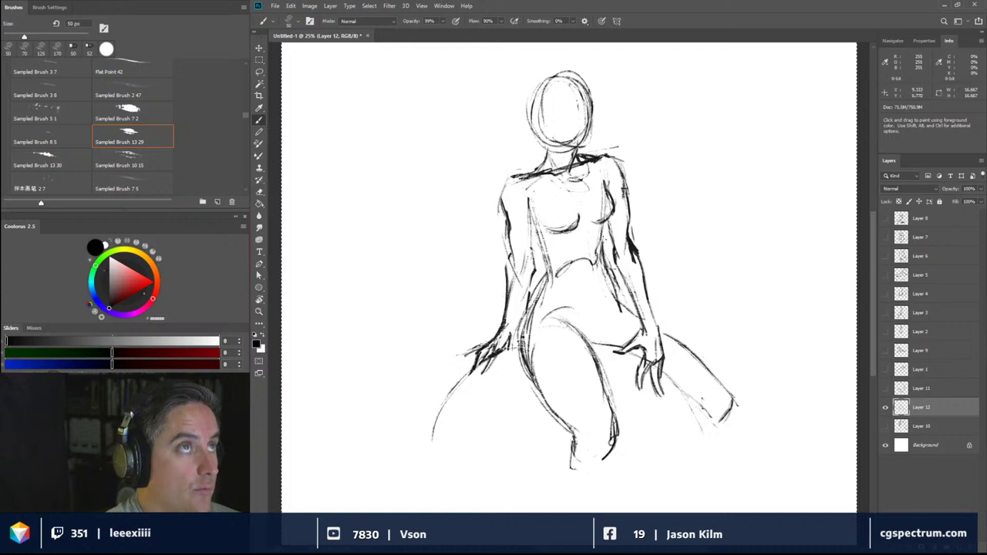
# - Darken the contours along both sides of the torso, waist and near hip
pyautogui.moveTo(605, 224); pyautogui.dragTo(610, 299)
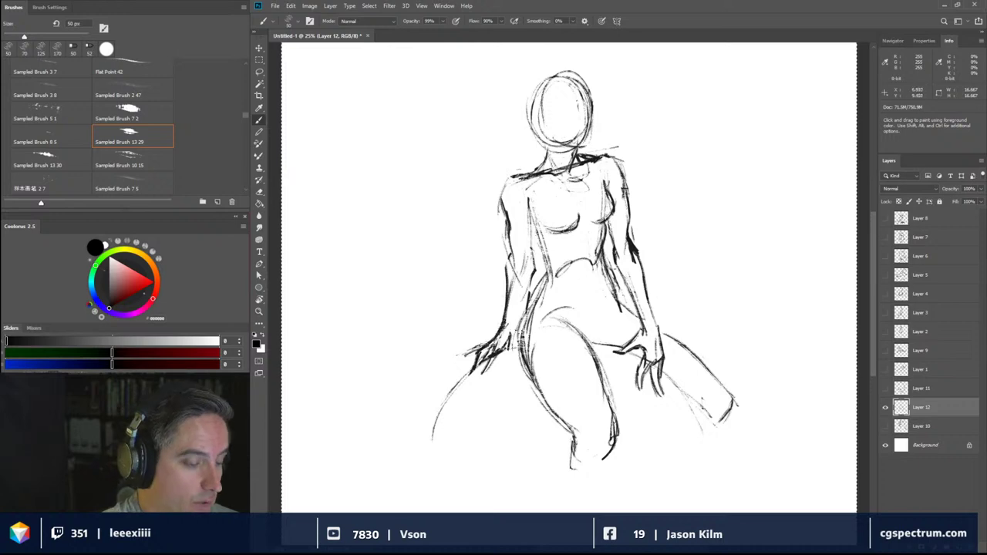
pyautogui.moveTo(530, 364)
pyautogui.mouseDown()
pyautogui.moveTo(523, 339)
pyautogui.moveTo(549, 274)
pyautogui.mouseUp()
pyautogui.moveTo(539, 235)
pyautogui.mouseDown()
pyautogui.moveTo(553, 273)
pyautogui.moveTo(528, 201)
pyautogui.mouseUp()
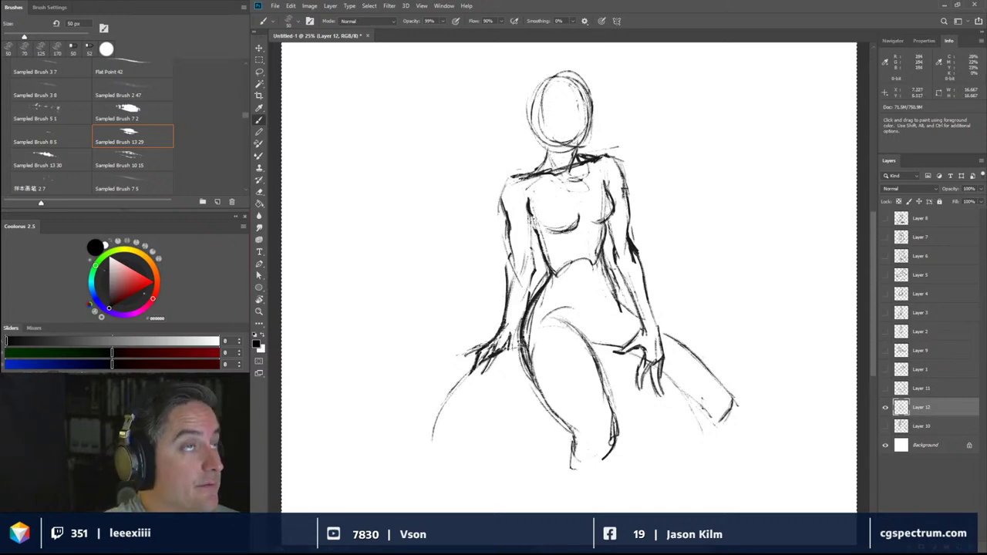
pyautogui.moveTo(533, 244)
pyautogui.mouseDown()
pyautogui.moveTo(530, 220)
pyautogui.moveTo(533, 240)
pyautogui.mouseUp()
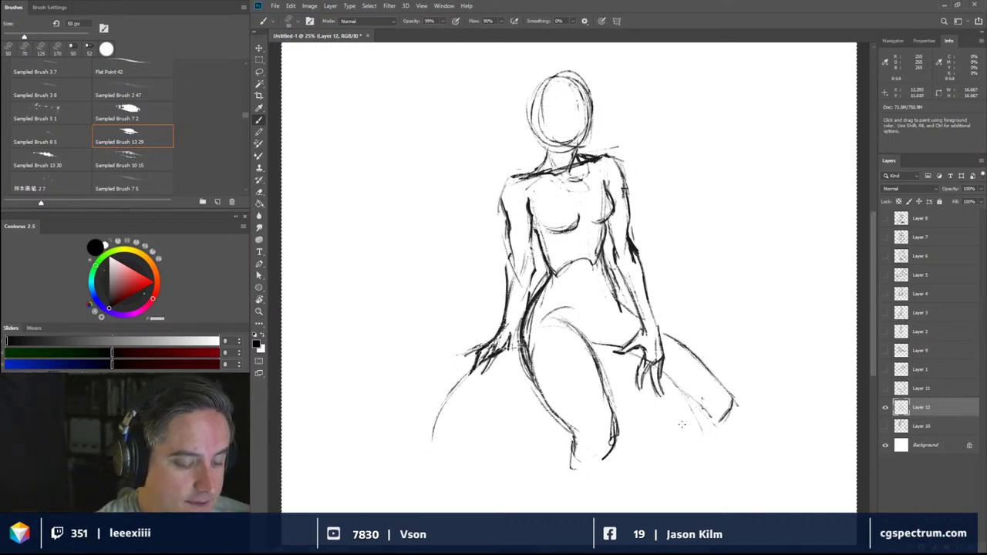
# - Sketch the far shin as a slanting line below the knee and add crossing saddle lines beside the front hand
pyautogui.moveTo(708, 438); pyautogui.dragTo(667, 497)
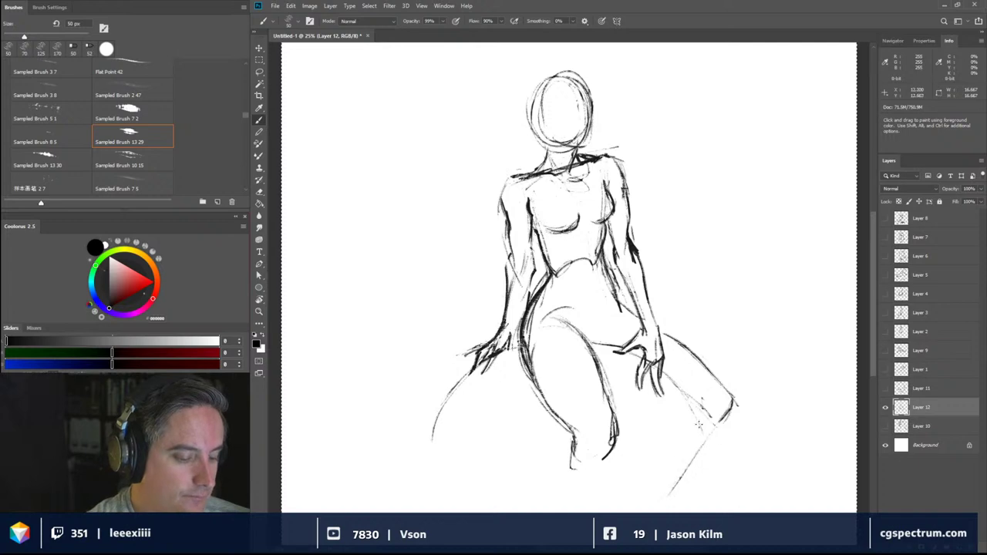
pyautogui.moveTo(705, 387); pyautogui.dragTo(688, 380)
pyautogui.moveTo(627, 349); pyautogui.dragTo(751, 386)
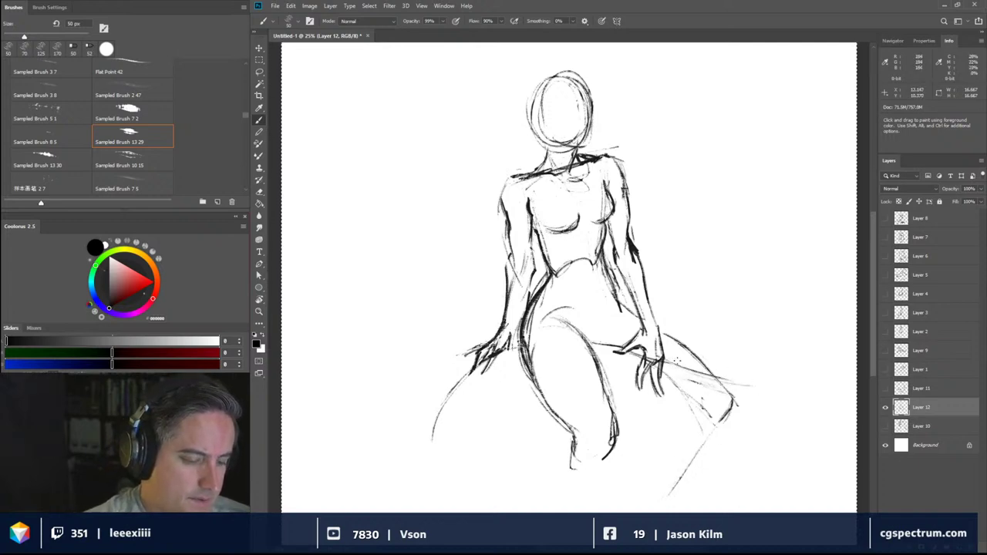
pyautogui.moveTo(656, 356); pyautogui.dragTo(748, 357)
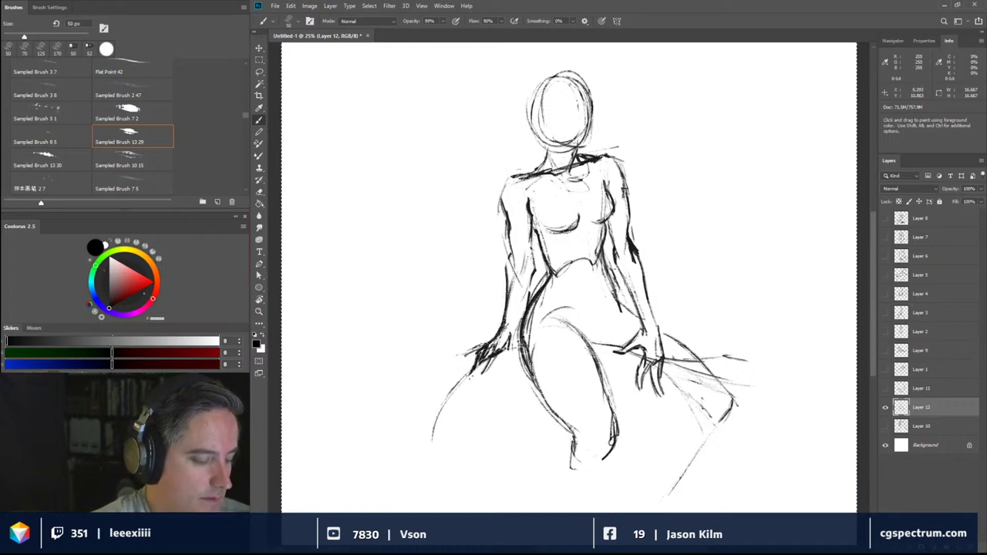
# - Build up the long curved rear edge of the saddle below the back hand with repeated strokes
pyautogui.moveTo(455, 391)
pyautogui.mouseDown()
pyautogui.moveTo(438, 456)
pyautogui.moveTo(455, 515)
pyautogui.mouseUp()
pyautogui.moveTo(466, 370); pyautogui.dragTo(452, 505)
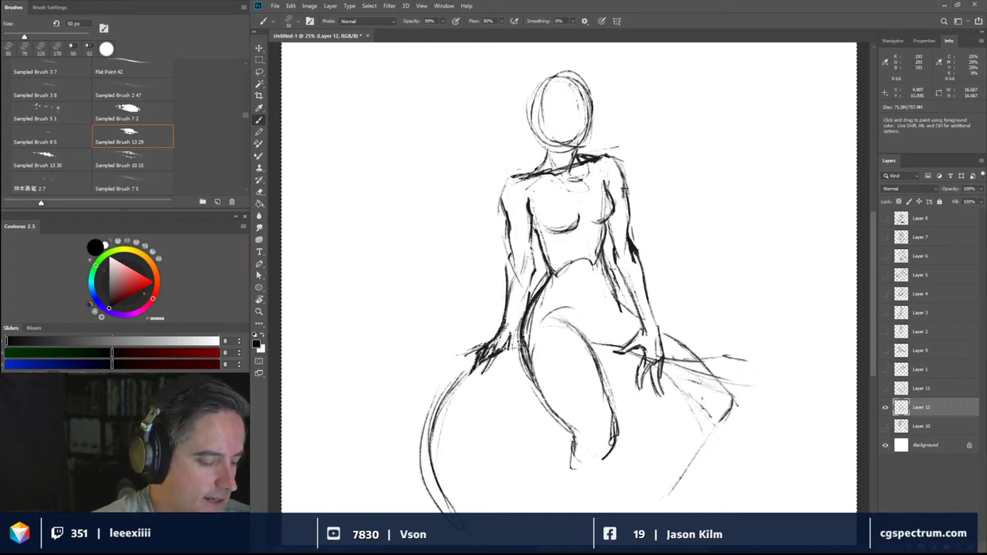
pyautogui.moveTo(430, 415); pyautogui.dragTo(441, 512)
pyautogui.moveTo(457, 372); pyautogui.dragTo(429, 439)
pyautogui.moveTo(446, 498); pyautogui.dragTo(455, 510)
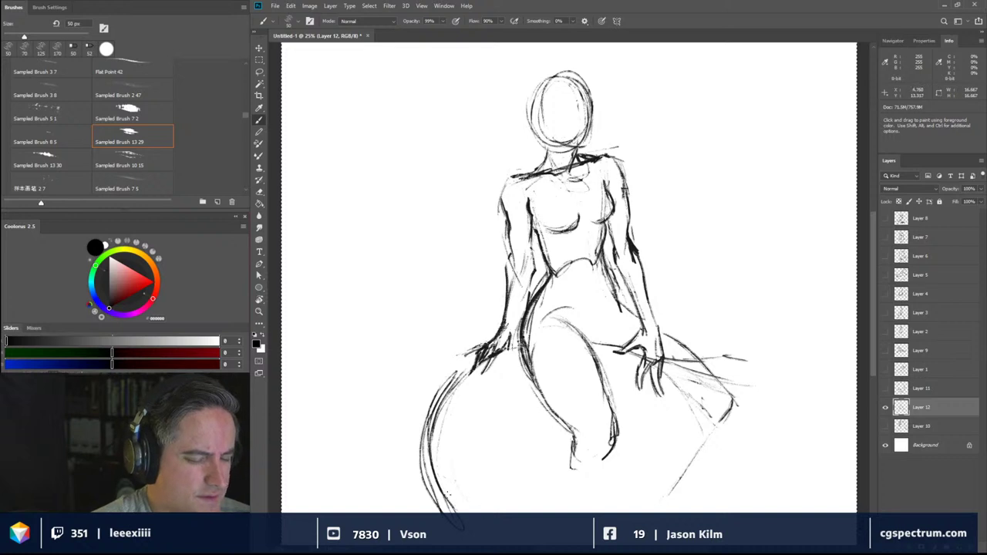
pyautogui.moveTo(429, 379); pyautogui.dragTo(418, 481)
# - Sketch the horse's rounded rump behind the back hand and an inner curve on the saddle below it
pyautogui.moveTo(481, 322); pyautogui.dragTo(416, 330)
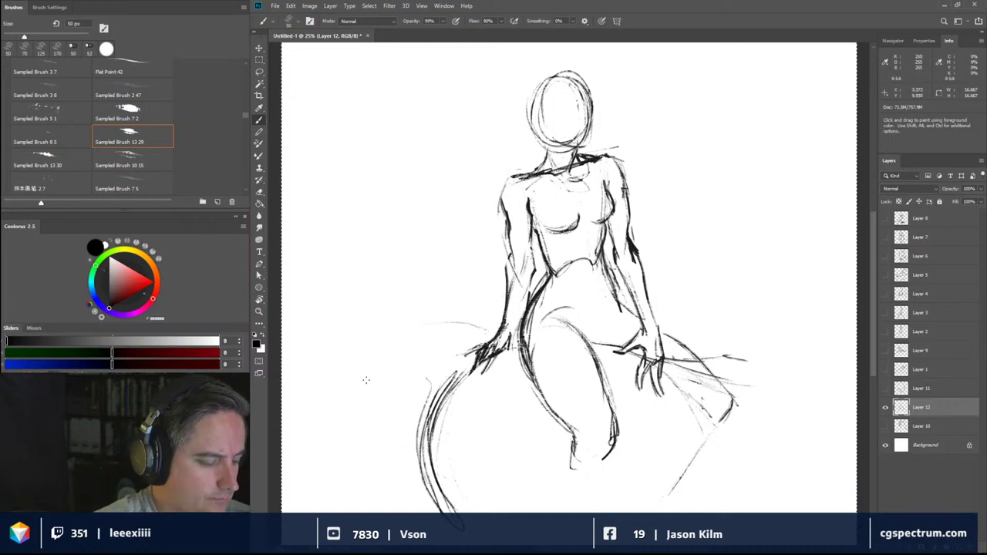
pyautogui.moveTo(363, 390)
pyautogui.mouseDown()
pyautogui.moveTo(407, 327)
pyautogui.moveTo(437, 326)
pyautogui.moveTo(446, 314)
pyautogui.moveTo(511, 334)
pyautogui.mouseUp()
pyautogui.moveTo(451, 314)
pyautogui.mouseDown()
pyautogui.moveTo(494, 320)
pyautogui.moveTo(341, 392)
pyautogui.mouseUp()
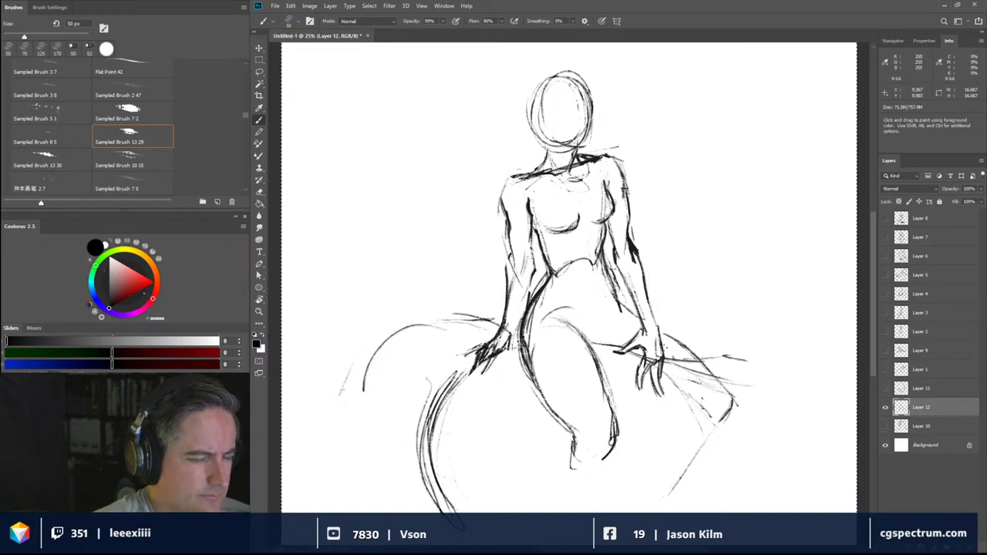
pyautogui.moveTo(457, 402)
pyautogui.mouseDown()
pyautogui.moveTo(467, 469)
pyautogui.moveTo(509, 509)
pyautogui.moveTo(574, 447)
pyautogui.moveTo(515, 497)
pyautogui.mouseUp()
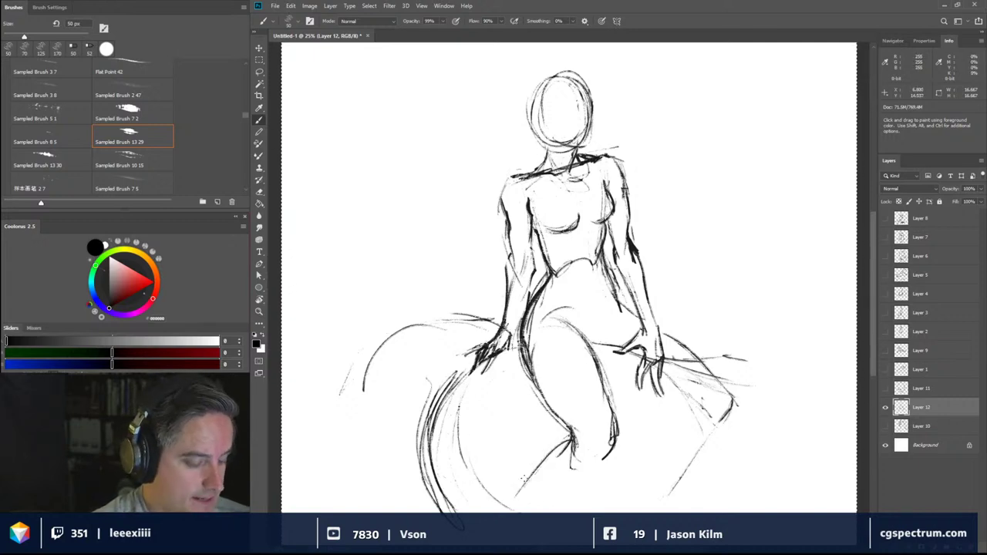
# - Draw the near lower leg from the knee toward the foot, with heavy contours along the calf and shin
pyautogui.moveTo(544, 449); pyautogui.dragTo(490, 532)
pyautogui.moveTo(518, 488); pyautogui.dragTo(506, 514)
pyautogui.moveTo(568, 443)
pyautogui.mouseDown()
pyautogui.moveTo(504, 513)
pyautogui.moveTo(512, 493)
pyautogui.mouseUp()
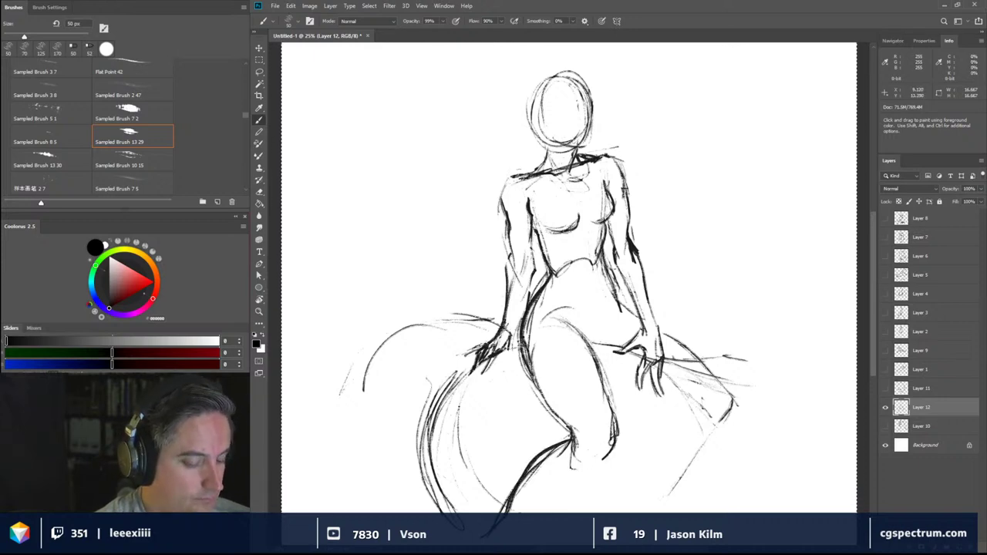
pyautogui.moveTo(616, 433); pyautogui.dragTo(549, 506)
pyautogui.moveTo(616, 442)
pyautogui.mouseDown()
pyautogui.moveTo(577, 480)
pyautogui.moveTo(569, 503)
pyautogui.mouseUp()
pyautogui.moveTo(592, 452); pyautogui.dragTo(544, 524)
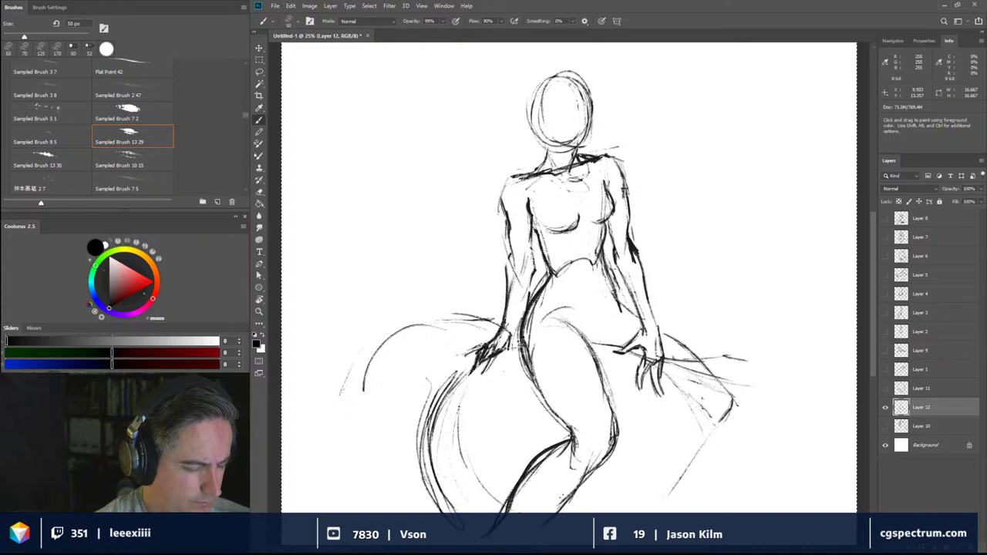
pyautogui.moveTo(577, 485); pyautogui.dragTo(548, 513)
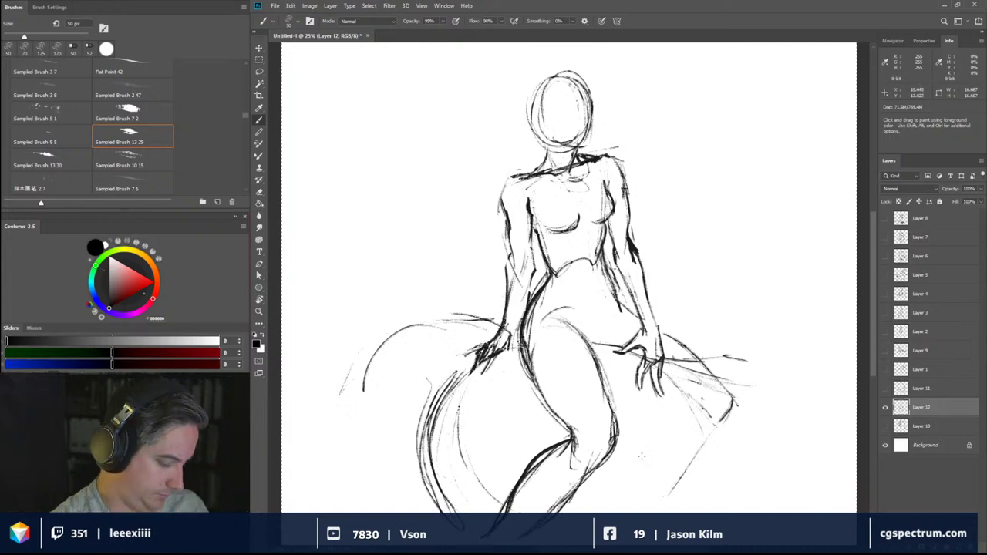
pyautogui.hotkey('ctrl', '-')
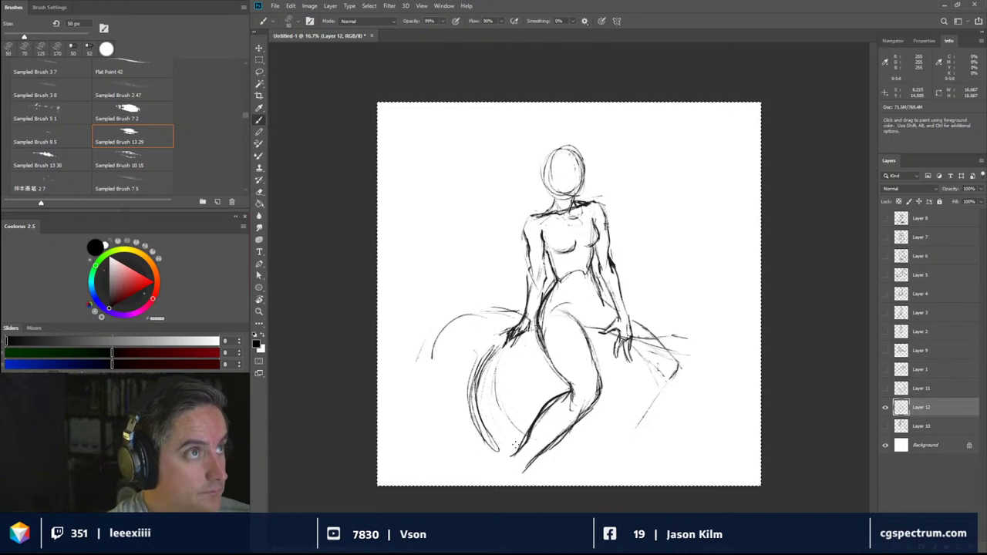
pyautogui.moveTo(510, 463); pyautogui.dragTo(532, 426)
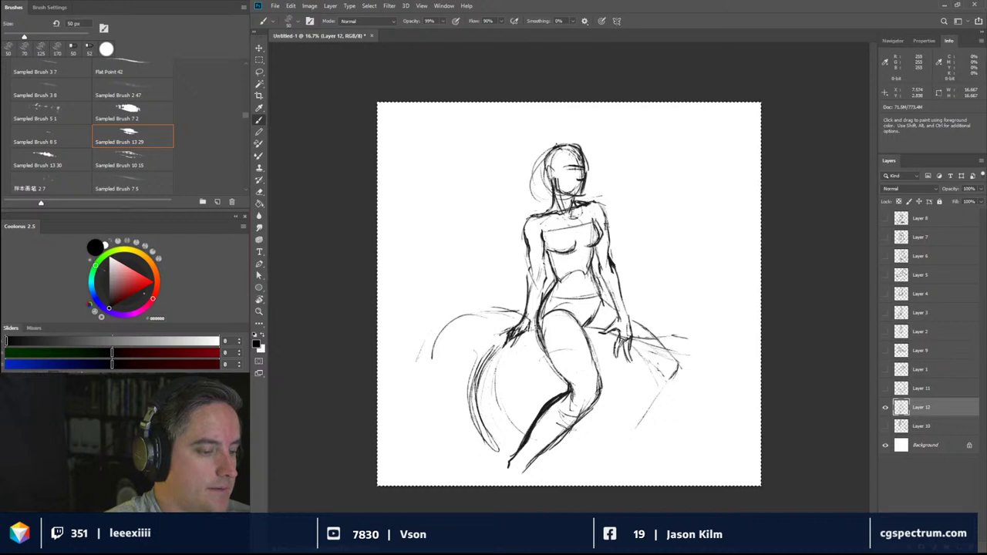
# - Sketch windblown hair around the crown of the head, streaming out behind the figure
pyautogui.moveTo(574, 132); pyautogui.dragTo(586, 151)
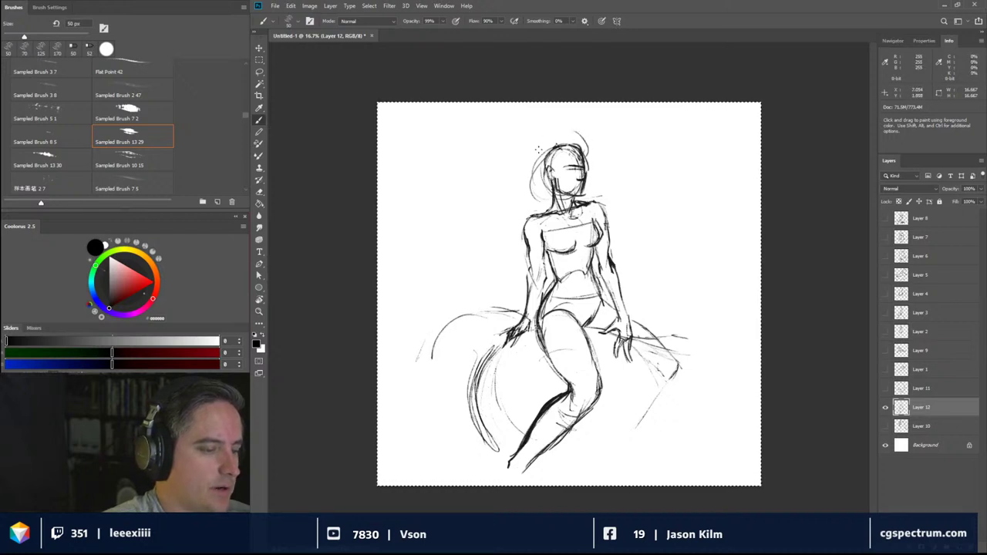
pyautogui.moveTo(531, 191); pyautogui.dragTo(538, 132)
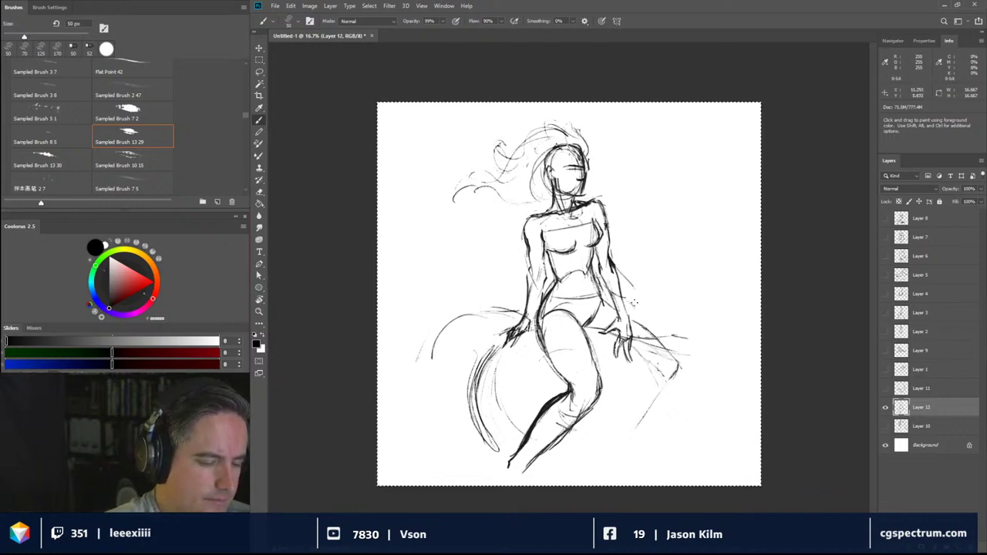
# - Sketch the saddle horn beside the front hand and the curved front edge of the saddle sweeping below it
pyautogui.moveTo(612, 267)
pyautogui.mouseDown()
pyautogui.moveTo(633, 294)
pyautogui.moveTo(605, 342)
pyautogui.moveTo(605, 333)
pyautogui.mouseUp()
pyautogui.moveTo(606, 328)
pyautogui.mouseDown()
pyautogui.moveTo(593, 336)
pyautogui.moveTo(652, 314)
pyautogui.mouseUp()
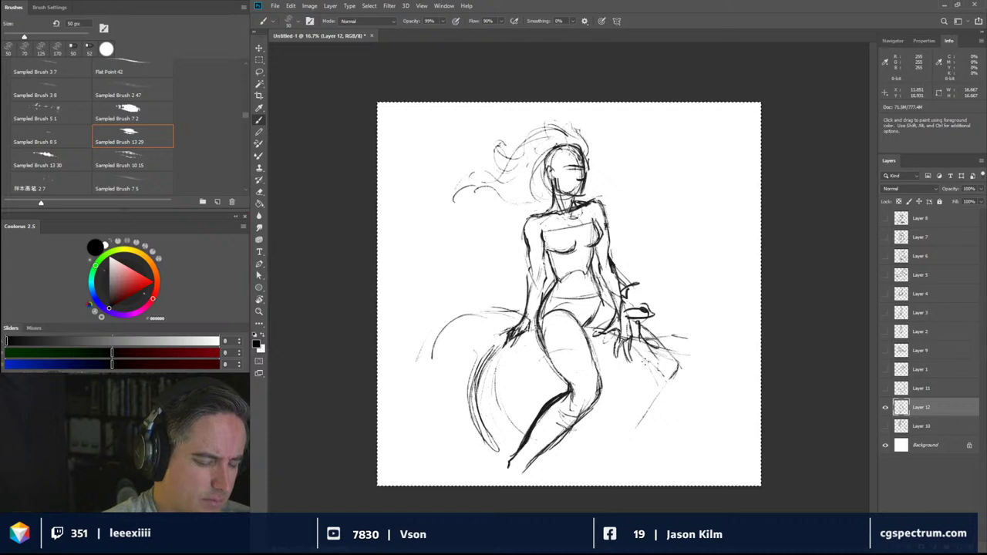
pyautogui.moveTo(636, 353); pyautogui.dragTo(617, 432)
pyautogui.moveTo(620, 415); pyautogui.dragTo(566, 462)
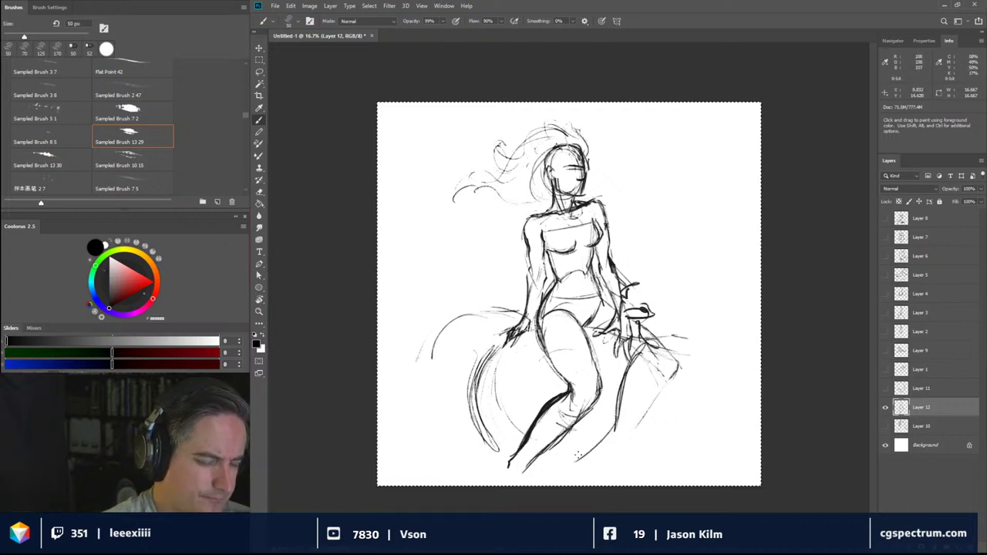
# - Sketch the horse's neck, pointed ear, jaw and chest in front of the rider
pyautogui.moveTo(643, 348)
pyautogui.mouseDown()
pyautogui.moveTo(681, 335)
pyautogui.moveTo(735, 244)
pyautogui.mouseUp()
pyautogui.moveTo(697, 297)
pyautogui.mouseDown()
pyautogui.moveTo(737, 241)
pyautogui.moveTo(759, 230)
pyautogui.moveTo(726, 252)
pyautogui.moveTo(710, 185)
pyautogui.moveTo(734, 240)
pyautogui.moveTo(760, 225)
pyautogui.mouseUp()
pyautogui.moveTo(721, 271); pyautogui.dragTo(740, 364)
pyautogui.moveTo(723, 302)
pyautogui.mouseDown()
pyautogui.moveTo(759, 344)
pyautogui.moveTo(714, 395)
pyautogui.moveTo(699, 439)
pyautogui.mouseUp()
pyautogui.moveTo(699, 413); pyautogui.dragTo(687, 438)
pyautogui.moveTo(760, 345); pyautogui.dragTo(708, 446)
pyautogui.moveTo(701, 445)
pyautogui.mouseDown()
pyautogui.moveTo(649, 449)
pyautogui.moveTo(697, 443)
pyautogui.moveTo(606, 482)
pyautogui.mouseUp()
# - Enlarge the horse's rump with longer arcs sweeping down from behind the rider
pyautogui.moveTo(523, 307)
pyautogui.mouseDown()
pyautogui.moveTo(417, 347)
pyautogui.moveTo(405, 402)
pyautogui.mouseUp()
pyautogui.moveTo(423, 335); pyautogui.dragTo(404, 414)
pyautogui.moveTo(456, 310); pyautogui.dragTo(402, 390)
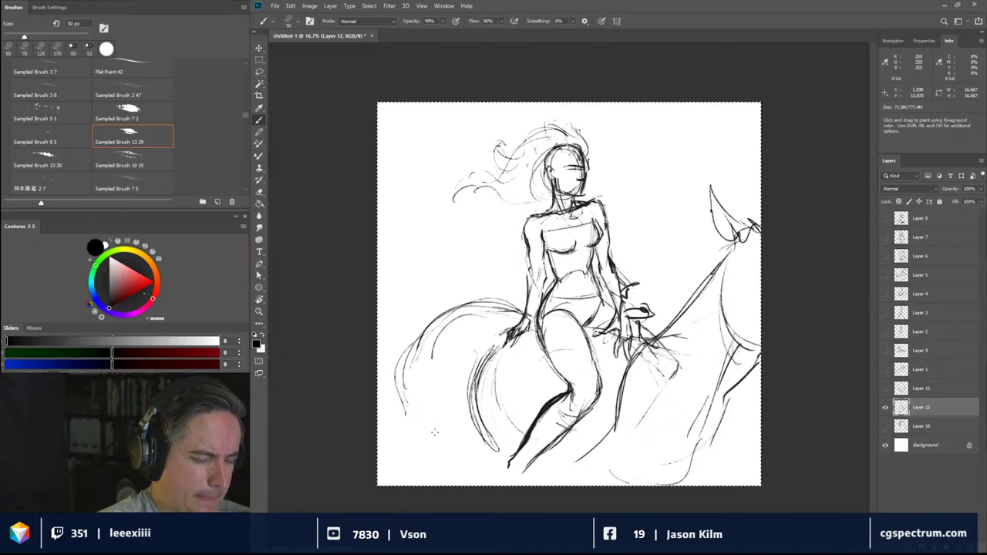
# - Sketch a rolled bedroll with a round end and straps on the horse's back behind the rider
pyautogui.moveTo(438, 424); pyautogui.dragTo(433, 436)
pyautogui.moveTo(472, 301)
pyautogui.mouseDown()
pyautogui.moveTo(415, 327)
pyautogui.moveTo(458, 313)
pyautogui.moveTo(493, 346)
pyautogui.mouseUp()
pyautogui.moveTo(493, 309)
pyautogui.mouseDown()
pyautogui.moveTo(494, 338)
pyautogui.moveTo(518, 319)
pyautogui.moveTo(505, 307)
pyautogui.moveTo(498, 342)
pyautogui.mouseUp()
pyautogui.moveTo(504, 339); pyautogui.dragTo(490, 360)
pyautogui.moveTo(507, 292)
pyautogui.mouseDown()
pyautogui.moveTo(492, 338)
pyautogui.moveTo(436, 368)
pyautogui.mouseUp()
pyautogui.moveTo(433, 365); pyautogui.dragTo(472, 381)
pyautogui.moveTo(473, 343)
pyautogui.mouseDown()
pyautogui.moveTo(447, 375)
pyautogui.moveTo(466, 367)
pyautogui.moveTo(447, 378)
pyautogui.moveTo(451, 329)
pyautogui.moveTo(485, 308)
pyautogui.moveTo(486, 331)
pyautogui.moveTo(458, 381)
pyautogui.mouseUp()
pyautogui.moveTo(480, 308); pyautogui.dragTo(506, 303)
# - Thicken the top line of the horse's neck from the ear down to the saddle
pyautogui.moveTo(677, 313); pyautogui.dragTo(633, 357)
pyautogui.moveTo(686, 296); pyautogui.dragTo(629, 361)
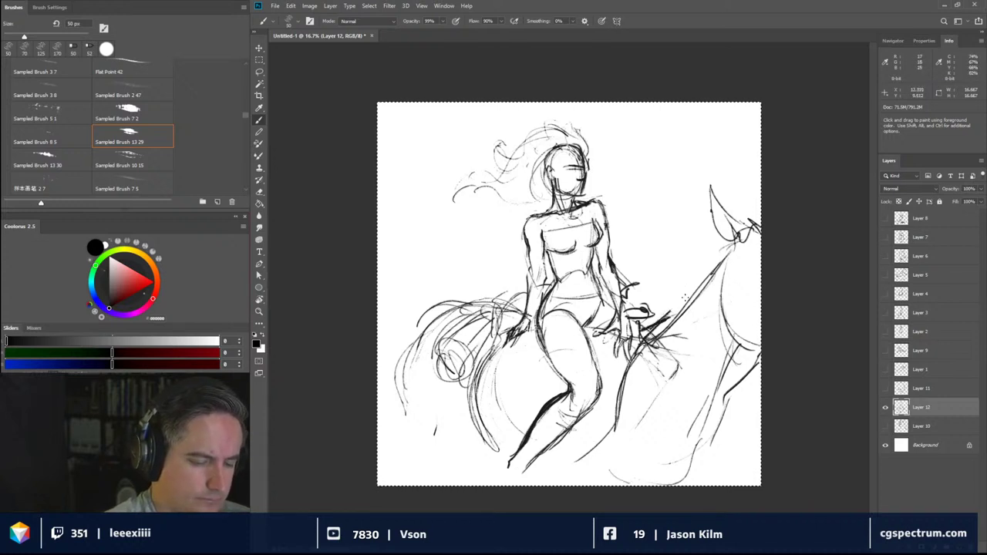
pyautogui.moveTo(709, 270); pyautogui.dragTo(647, 334)
pyautogui.moveTo(728, 242); pyautogui.dragTo(679, 304)
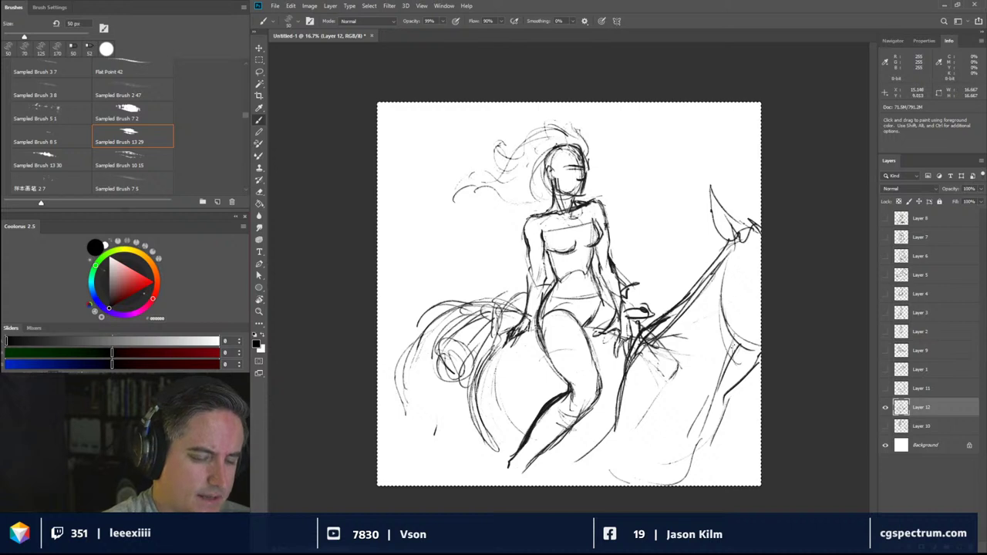
# - Strengthen the horse's jaw and chest lines and sketch the belly curve and flank below the saddle
pyautogui.moveTo(736, 327)
pyautogui.mouseDown()
pyautogui.moveTo(678, 458)
pyautogui.moveTo(641, 477)
pyautogui.mouseUp()
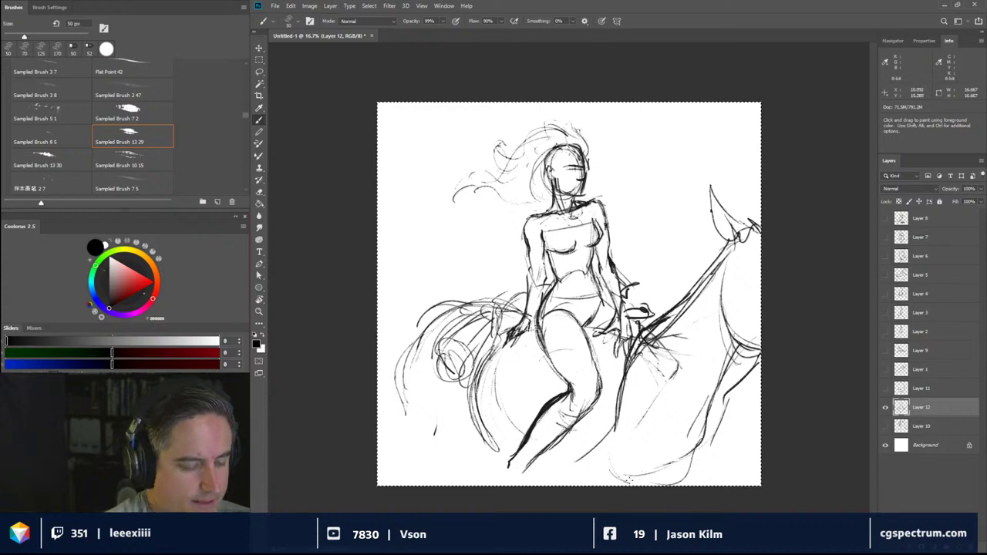
pyautogui.moveTo(613, 429); pyautogui.dragTo(586, 472)
pyautogui.moveTo(603, 438)
pyautogui.mouseDown()
pyautogui.moveTo(544, 473)
pyautogui.moveTo(527, 475)
pyautogui.moveTo(492, 449)
pyautogui.mouseUp()
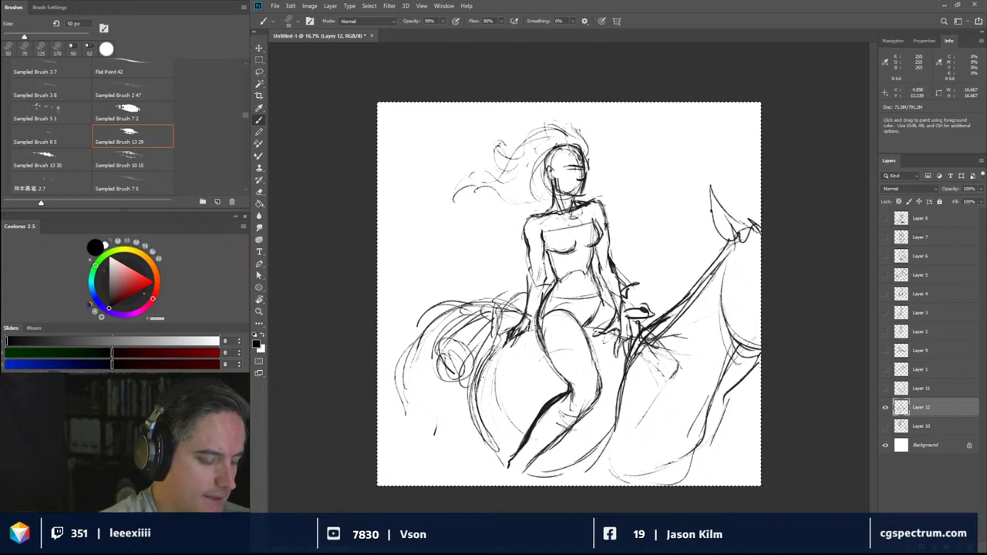
pyautogui.moveTo(494, 415); pyautogui.dragTo(492, 461)
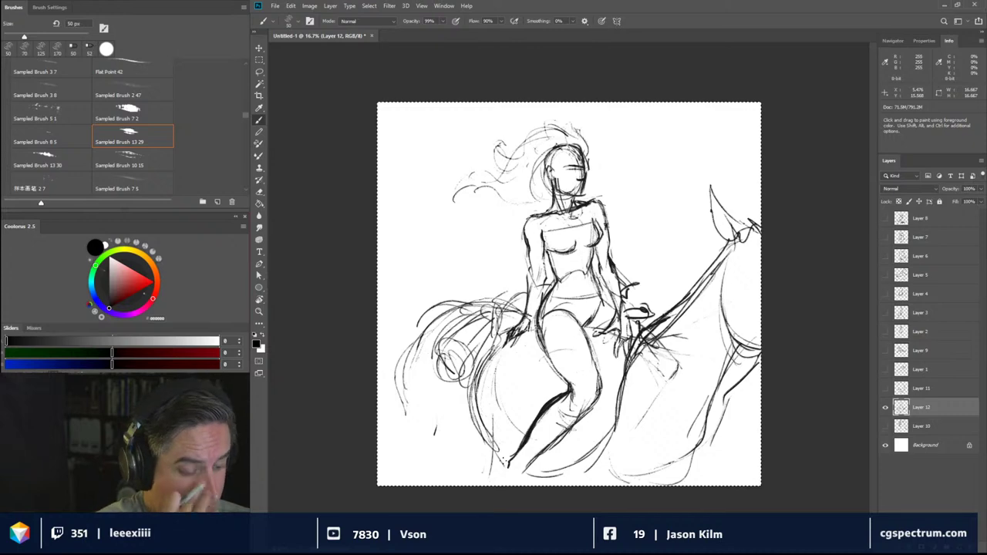
# - Extend the rider's lower leg down to the foot and sketch long hanging tail strands behind the horse's rump
pyautogui.moveTo(492, 378); pyautogui.dragTo(509, 427)
pyautogui.moveTo(484, 397)
pyautogui.mouseDown()
pyautogui.moveTo(507, 427)
pyautogui.moveTo(574, 422)
pyautogui.moveTo(607, 356)
pyautogui.mouseUp()
pyautogui.moveTo(601, 392)
pyautogui.mouseDown()
pyautogui.moveTo(624, 349)
pyautogui.moveTo(616, 334)
pyautogui.mouseUp()
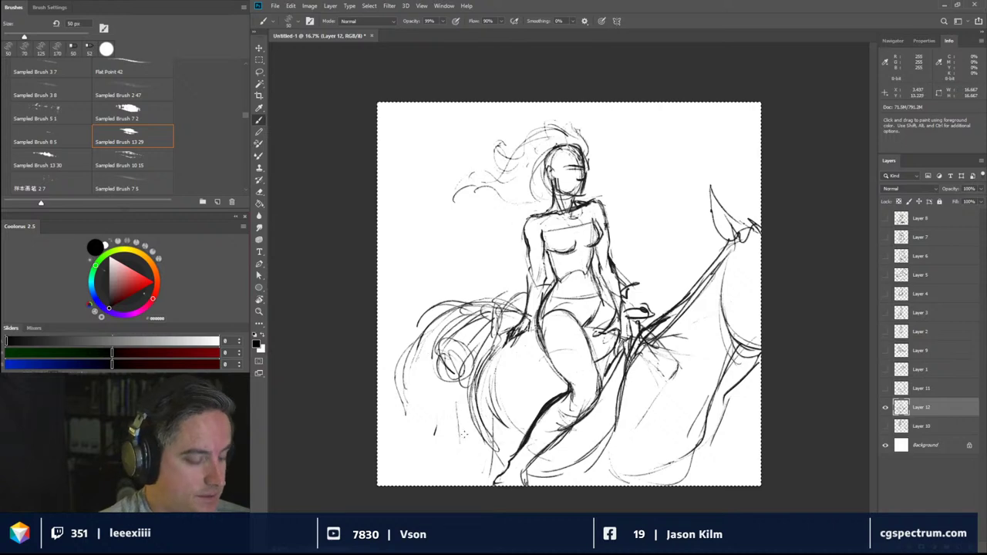
pyautogui.moveTo(407, 437); pyautogui.dragTo(416, 483)
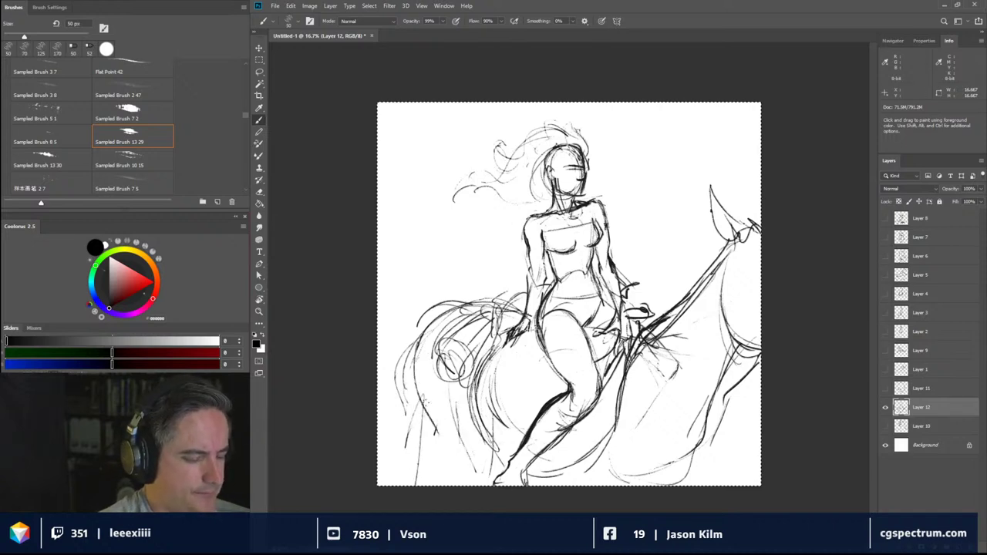
pyautogui.moveTo(421, 399); pyautogui.dragTo(411, 440)
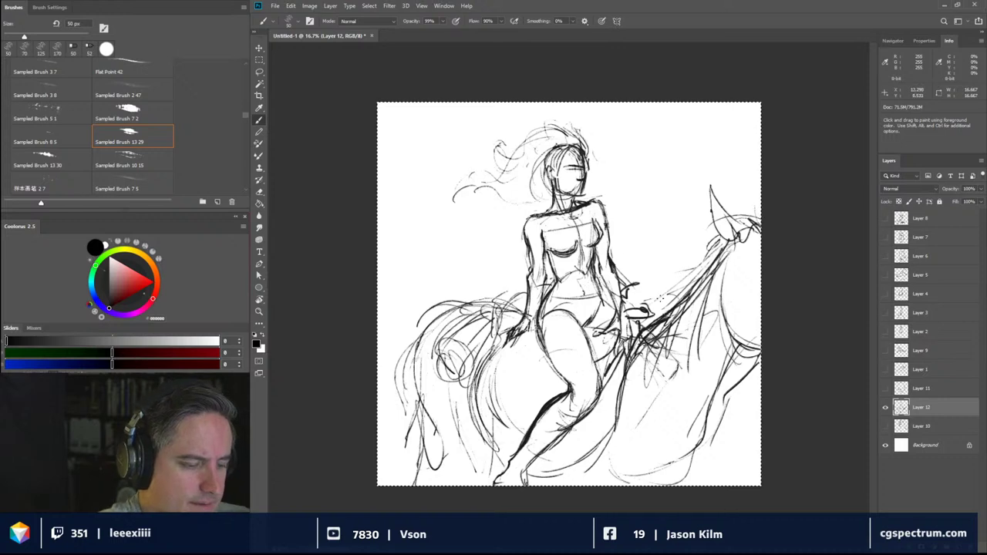
# - Erase stray lines around the rider's front hand and the base of the horse's neck, and add flowing strands to her hair
pyautogui.press('e')
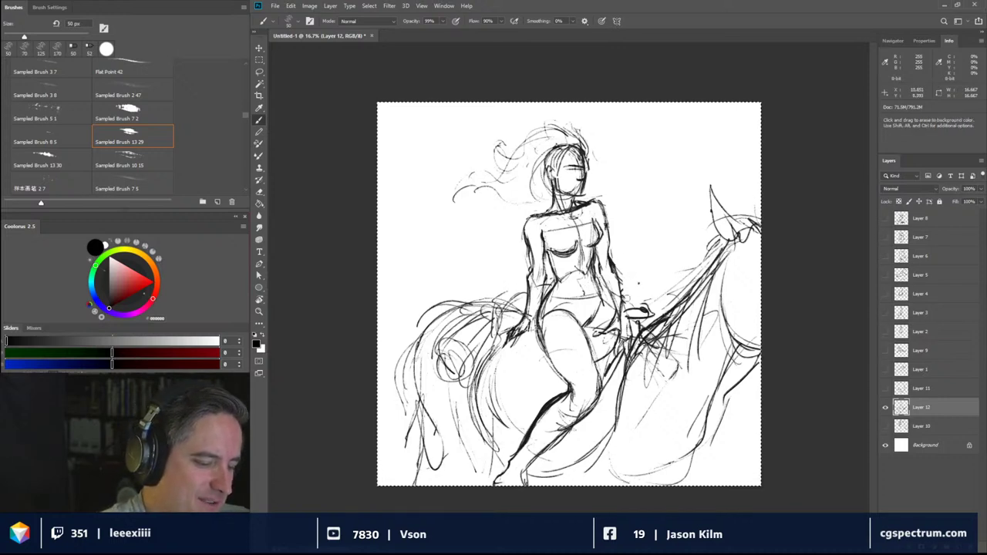
pyautogui.press('b')
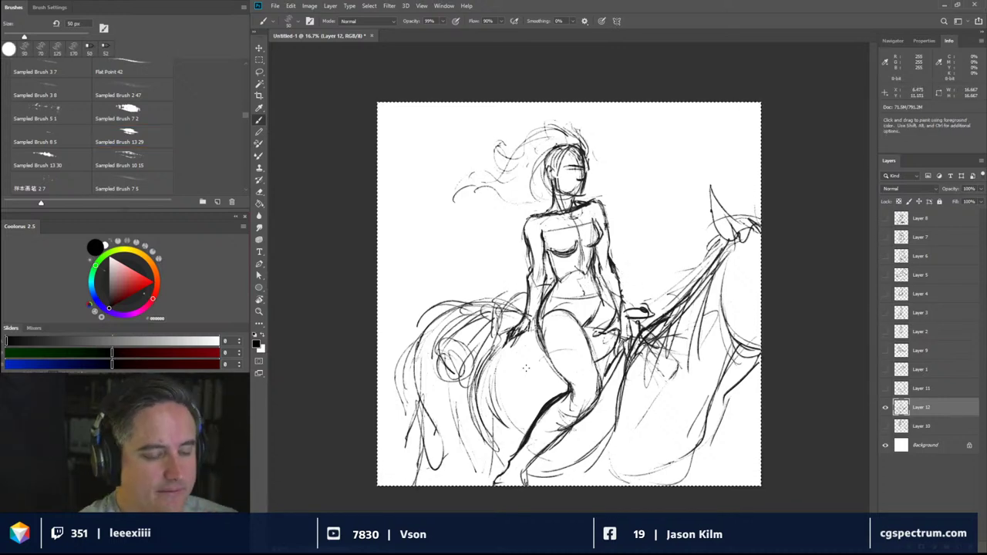
pyautogui.press('e')
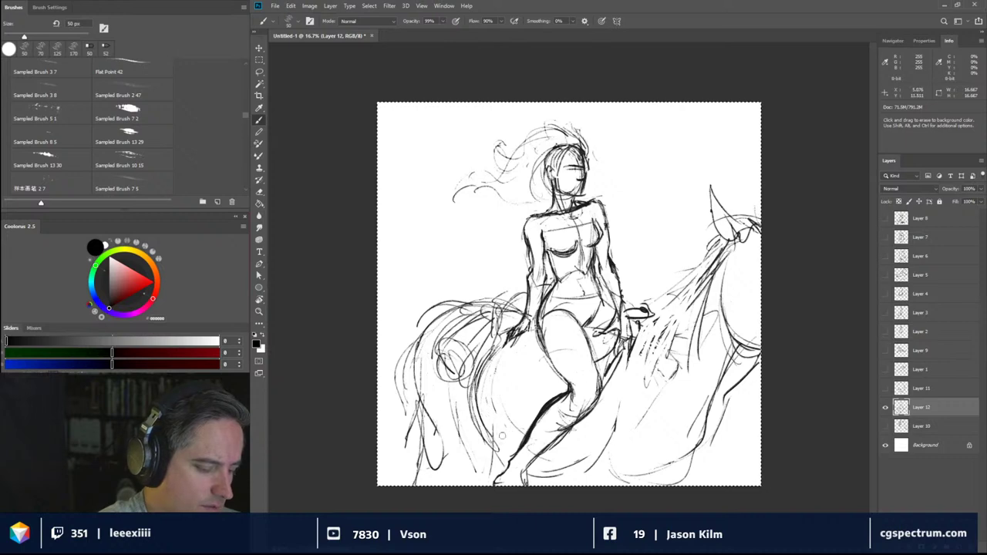
pyautogui.press('b')
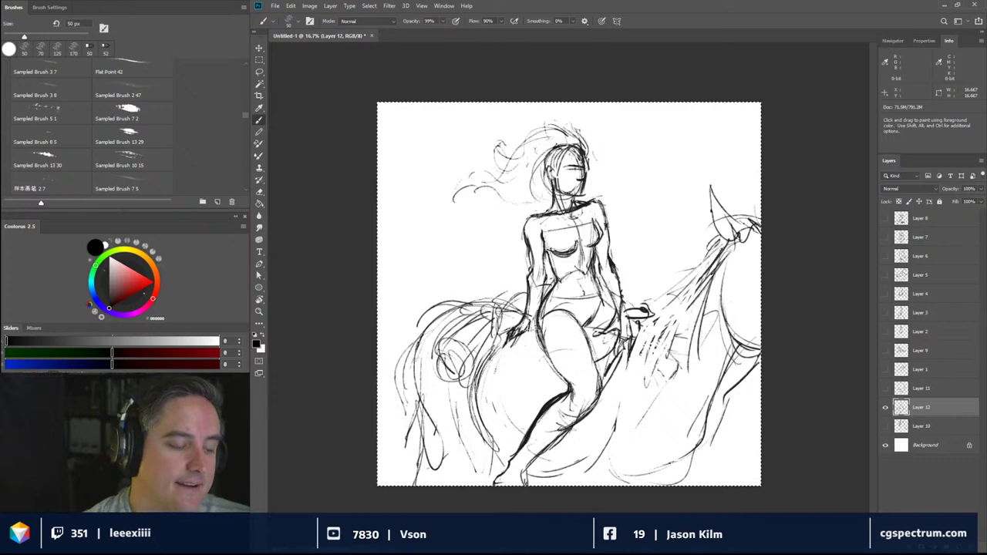
pyautogui.click(547, 190)
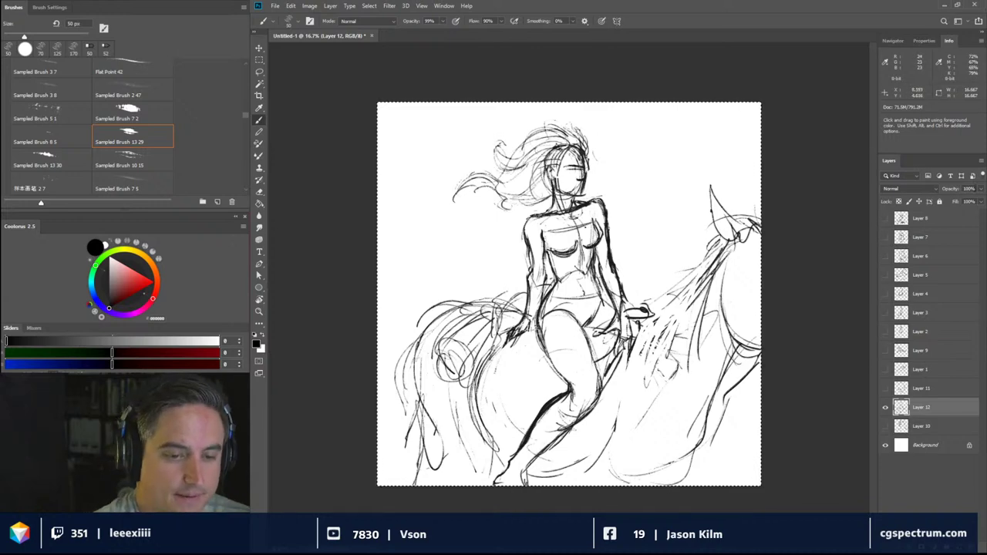
# - Fade the rough sketch on Layer 12 by lowering the layer's opacity to 28%
pyautogui.moveTo(980, 188)
pyautogui.mouseDown()
pyautogui.moveTo(974, 200)
pyautogui.moveTo(949, 200)
pyautogui.mouseUp()
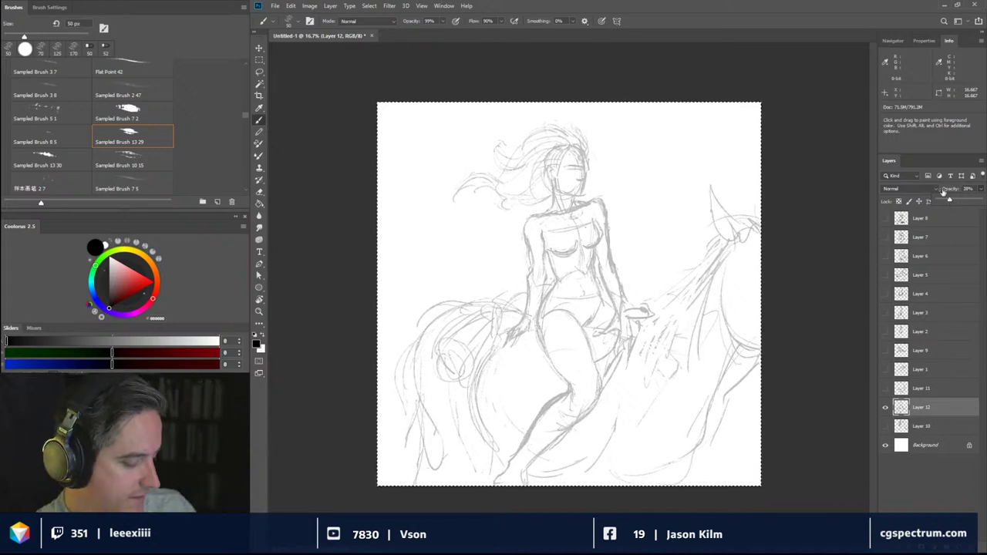
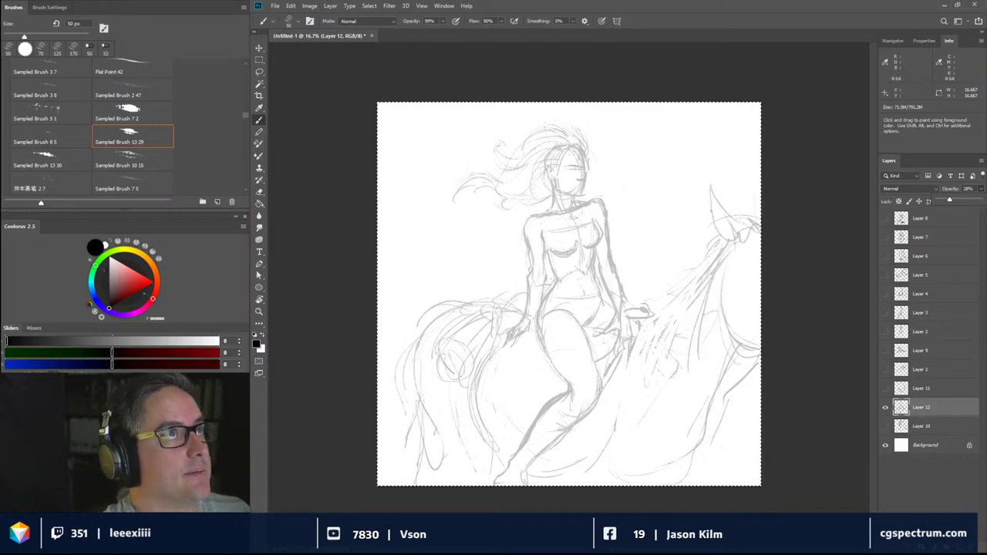
pyautogui.hotkey('ctrl', 'd')
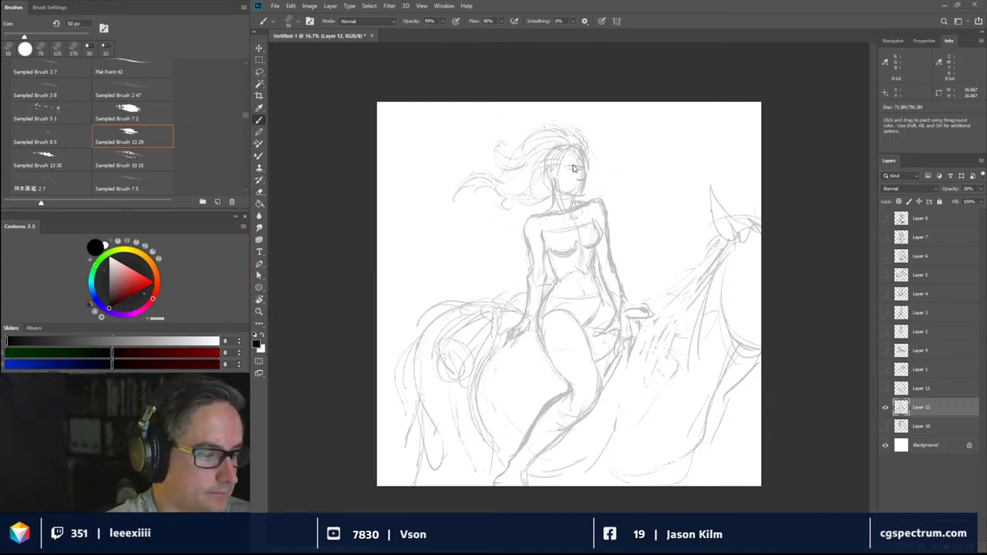
pyautogui.hotkey('ctrl', 'a')
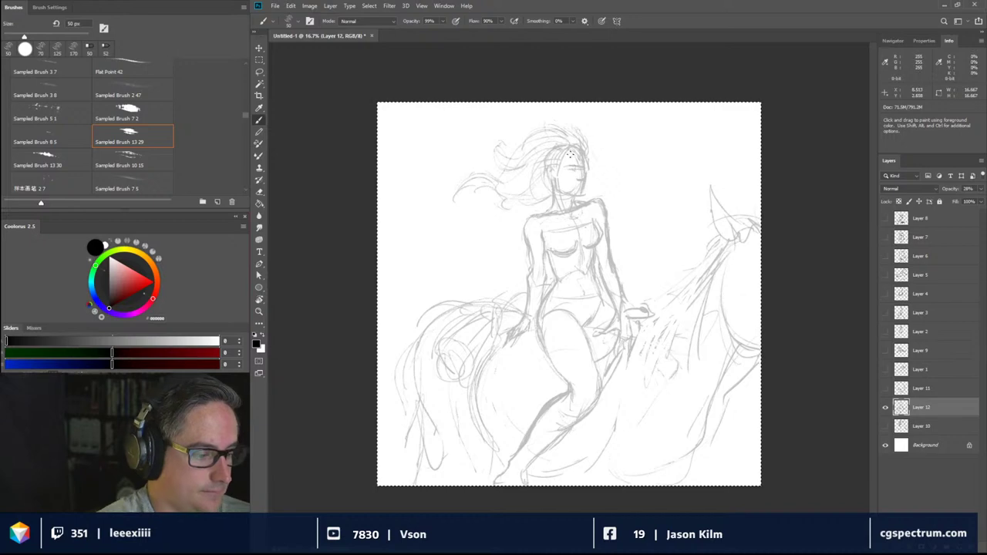
pyautogui.hotkey('ctrl', '+')
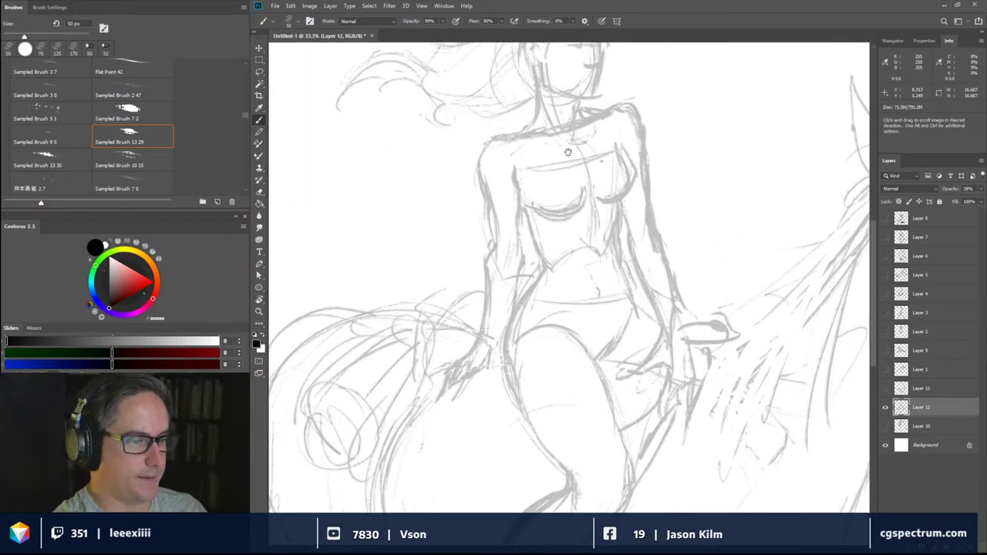
pyautogui.moveTo(568, 152); pyautogui.dragTo(609, 343)
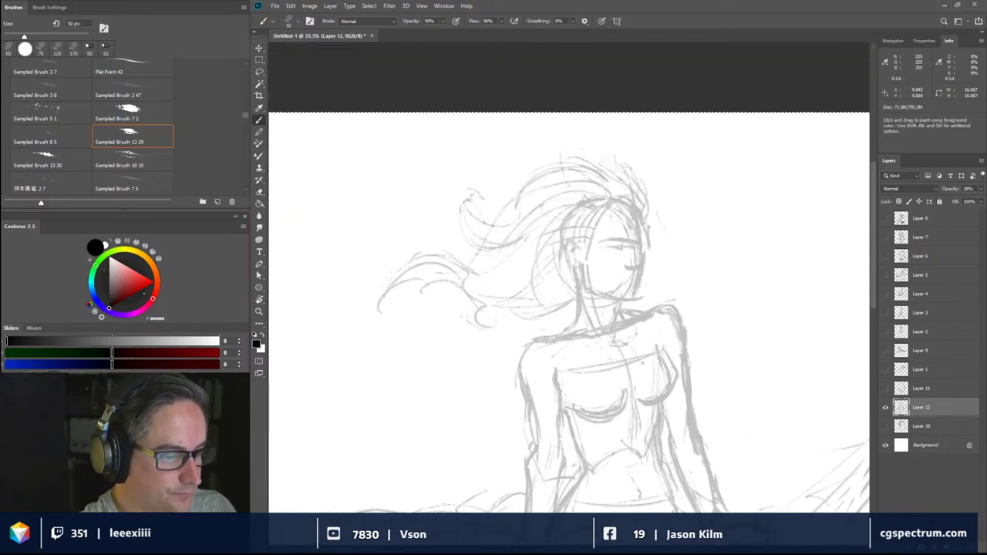
# - Try the Flat Point 42 brush with a test stroke in the empty area beside the head and undo it
pyautogui.click(256, 344)
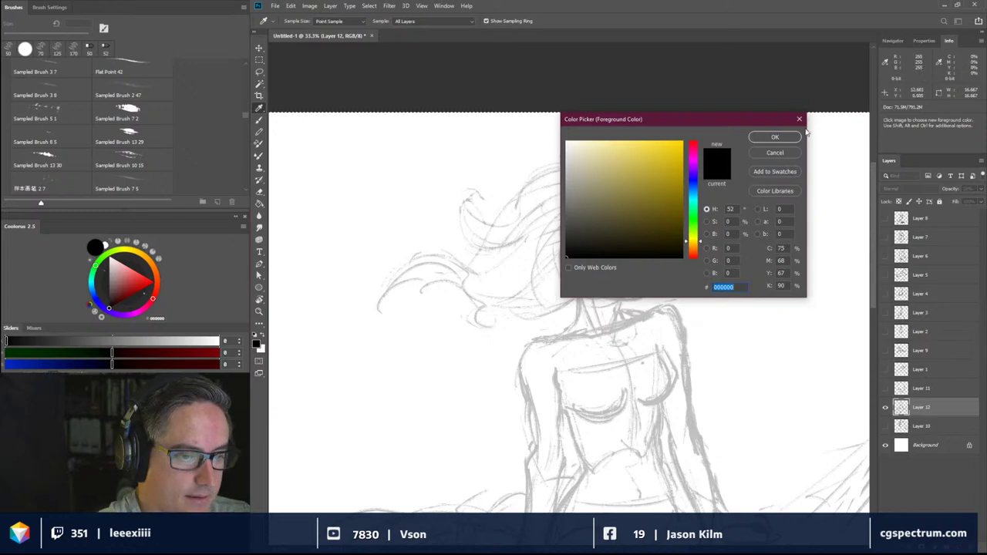
pyautogui.click(776, 154)
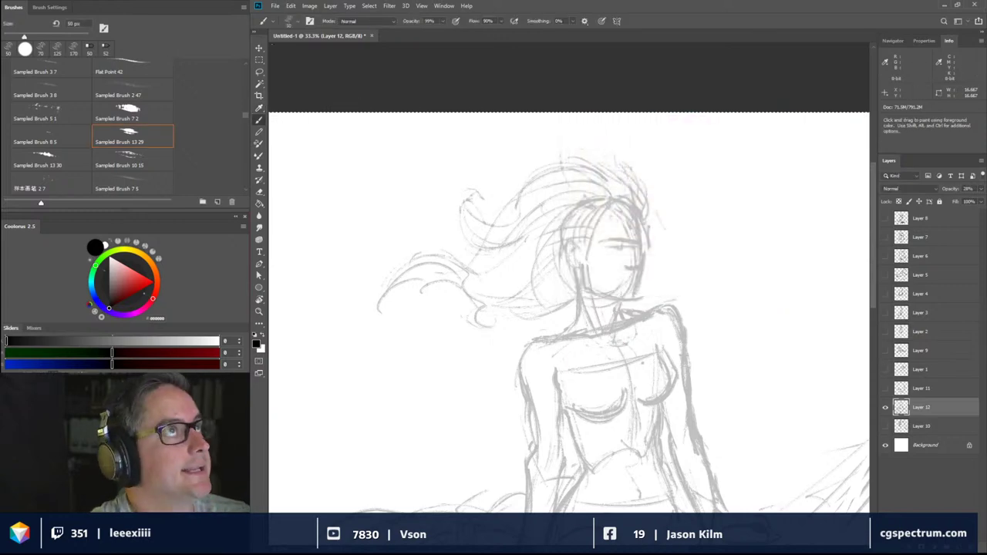
pyautogui.scroll(1, 120, 81)
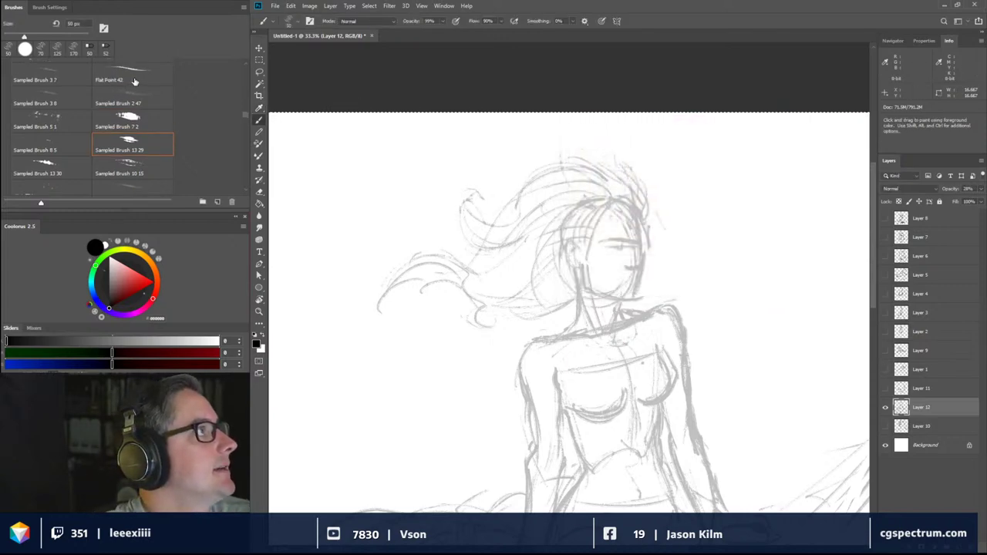
pyautogui.click(133, 77)
pyautogui.moveTo(697, 193)
pyautogui.mouseDown()
pyautogui.moveTo(684, 245)
pyautogui.moveTo(741, 188)
pyautogui.mouseUp()
pyautogui.hotkey('ctrl', 'z')
pyautogui.hotkey('ctrl', 'z')
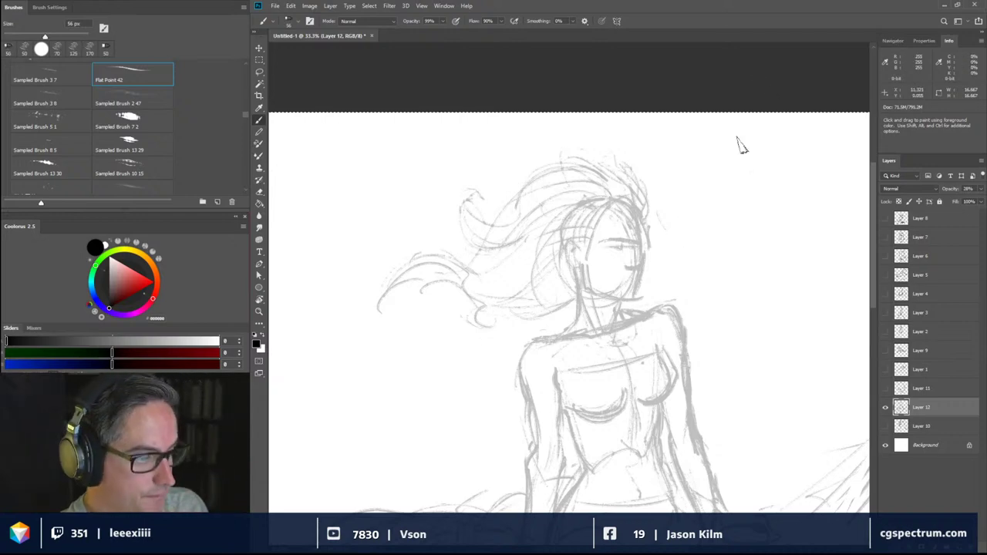
# - Switch to the Sampled Brush 7 5 brush, test it with a few strokes beside the head and undo them
pyautogui.scroll(-1, 133, 173)
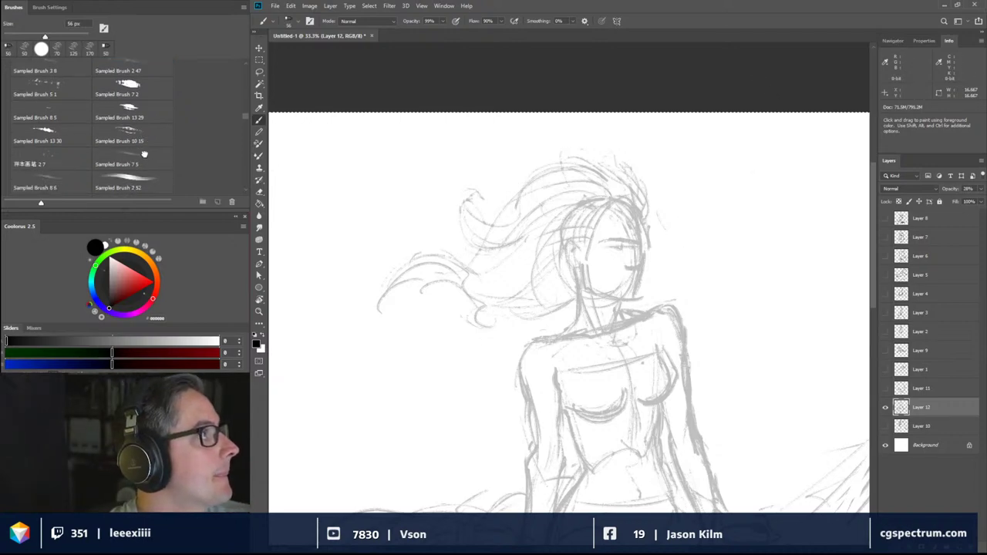
pyautogui.click(144, 158)
pyautogui.moveTo(722, 174)
pyautogui.mouseDown()
pyautogui.moveTo(706, 228)
pyautogui.moveTo(737, 162)
pyautogui.mouseUp()
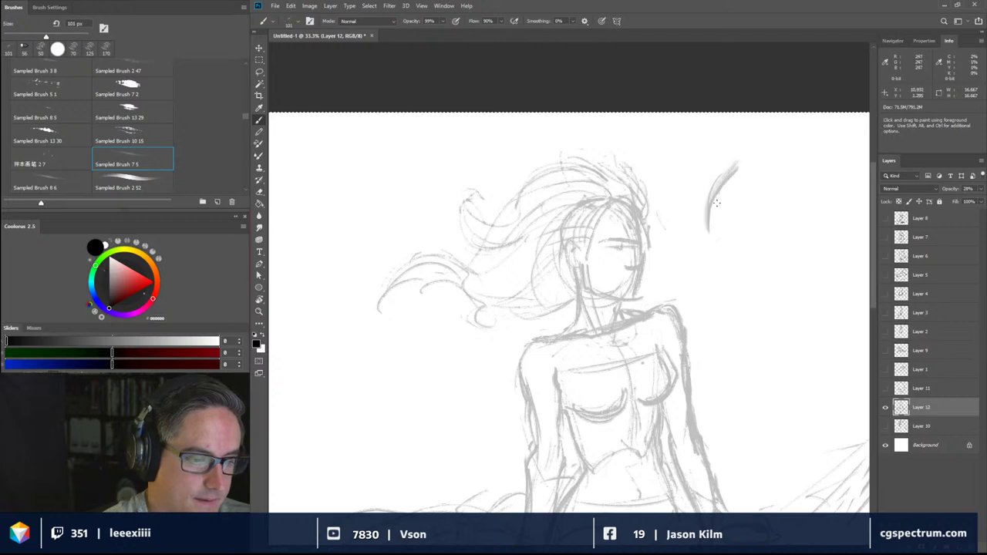
pyautogui.moveTo(716, 202)
pyautogui.mouseDown()
pyautogui.moveTo(721, 242)
pyautogui.moveTo(748, 179)
pyautogui.moveTo(728, 239)
pyautogui.mouseUp()
pyautogui.moveTo(757, 160); pyautogui.dragTo(732, 222)
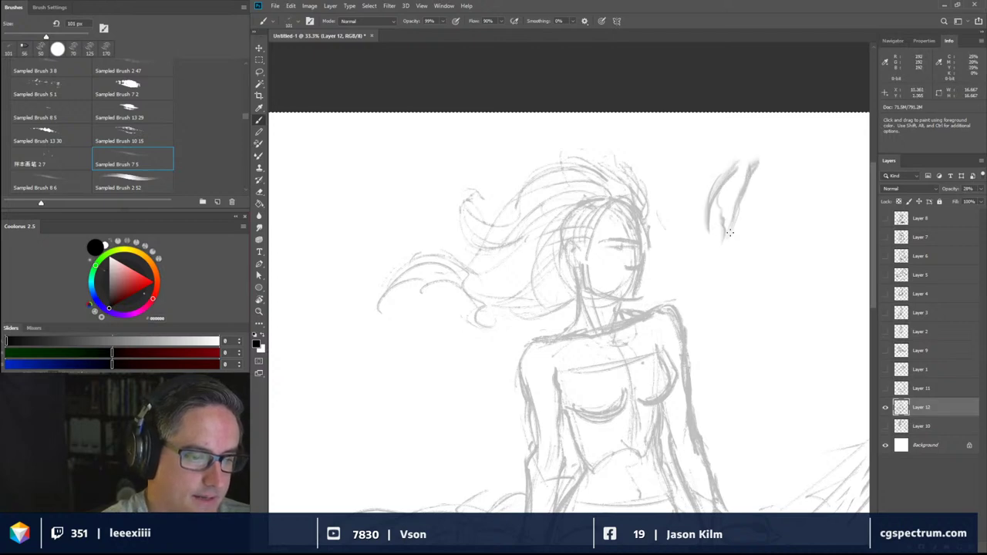
pyautogui.hotkey('ctrl', 'z')
pyautogui.hotkey('ctrl', 'z')
pyautogui.hotkey('ctrl', 'z')
pyautogui.hotkey('ctrl', 'z')
pyautogui.hotkey('ctrl', 'z')
pyautogui.hotkey('ctrl', 'z')
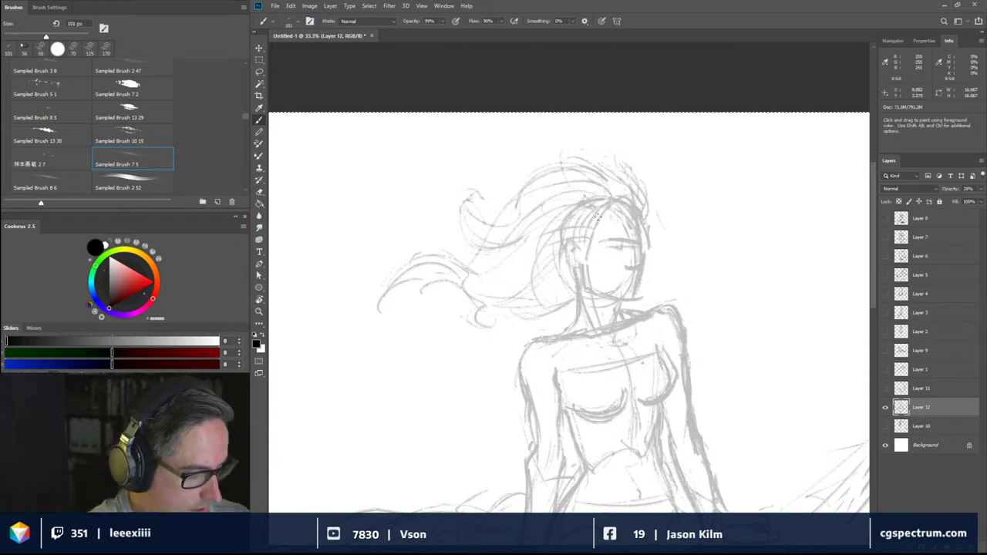
# - Add a new layer above the faded sketch and paint a short dark eye stroke with the brush at 90 px
pyautogui.hotkey('ctrl', '+')
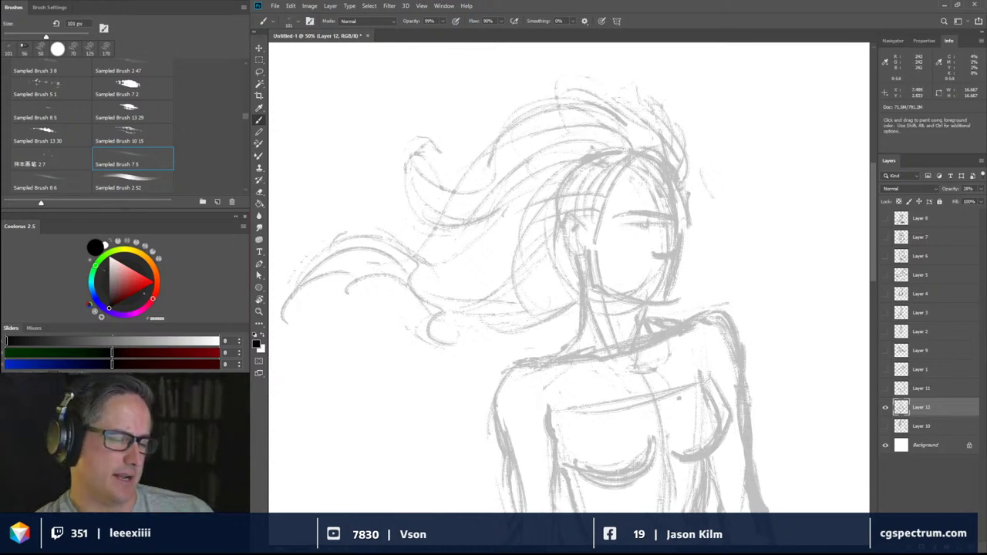
pyautogui.click(958, 545)
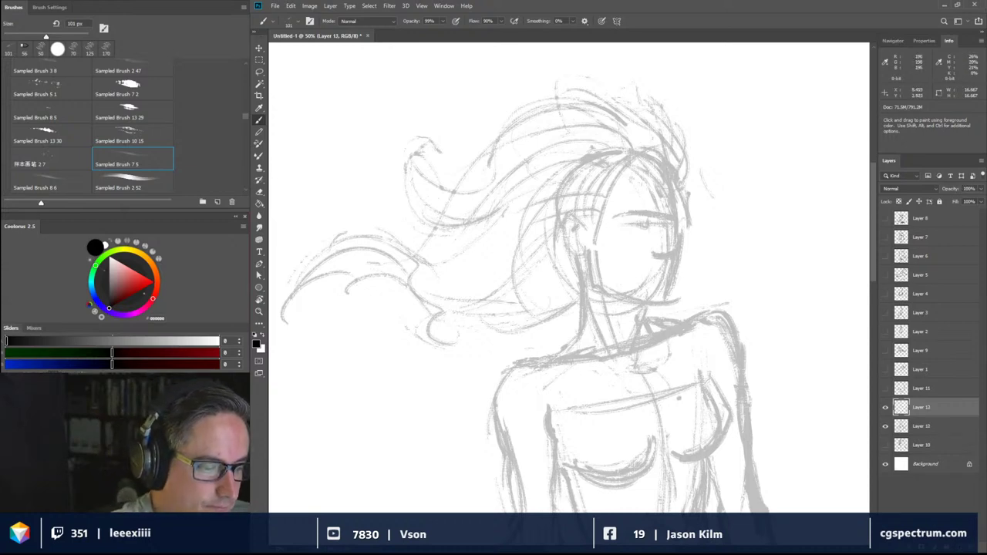
pyautogui.press('[')
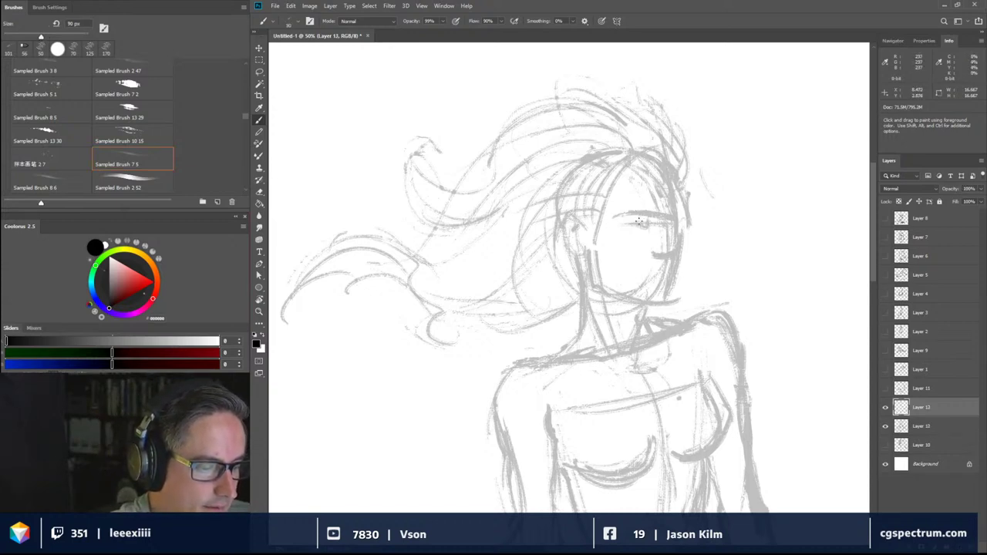
pyautogui.moveTo(634, 225); pyautogui.dragTo(652, 217)
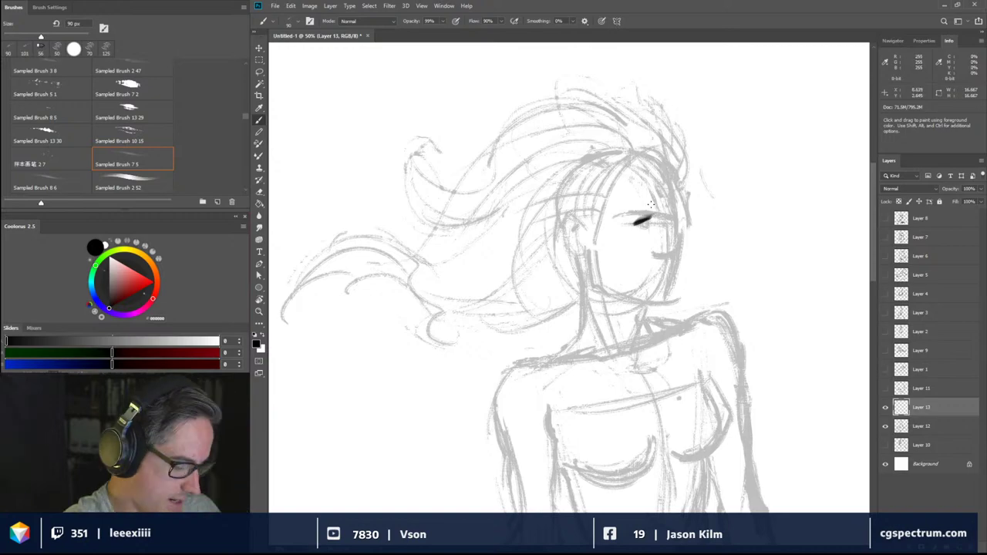
# - Resize the image to 7000 by 7000 pixels, keeping the resolution at 300 pixels per inch
pyautogui.scroll(5, 651, 209)
pyautogui.scroll(4, 651, 209)
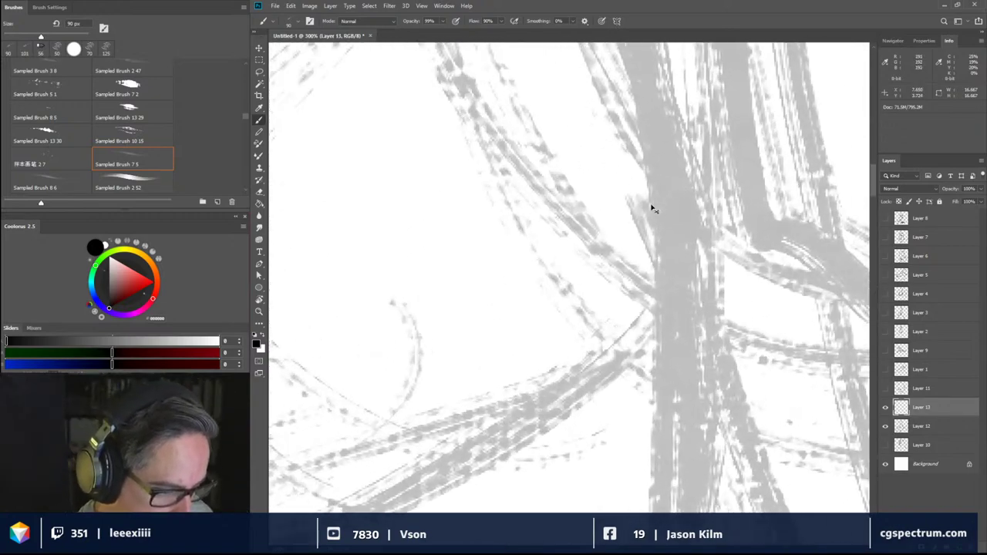
pyautogui.scroll(-9, 652, 210)
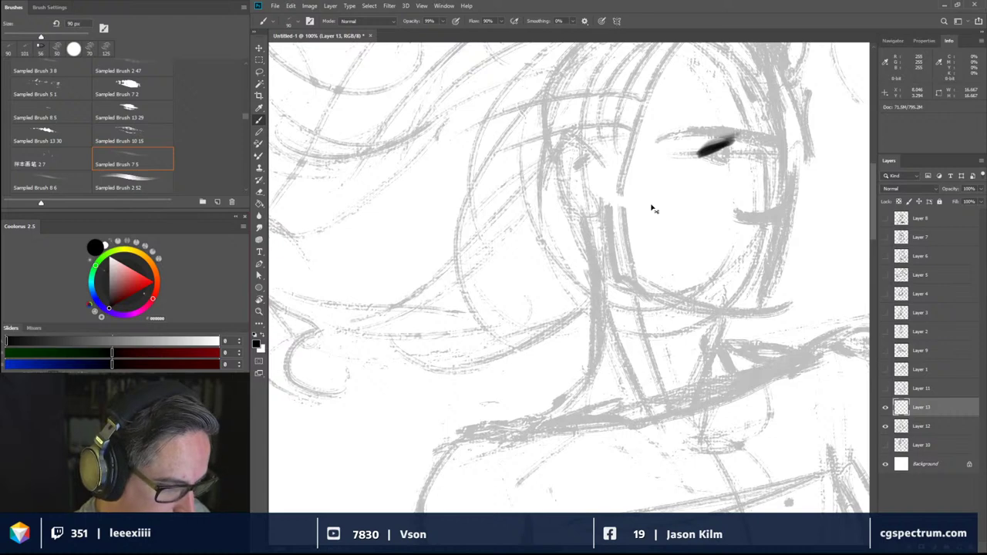
pyautogui.scroll(-5, 651, 209)
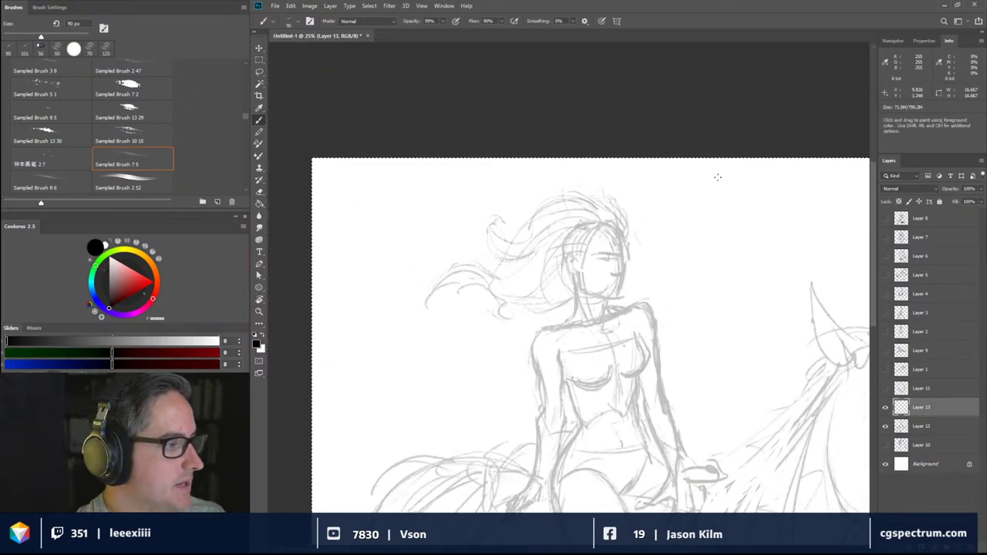
pyautogui.click(309, 6)
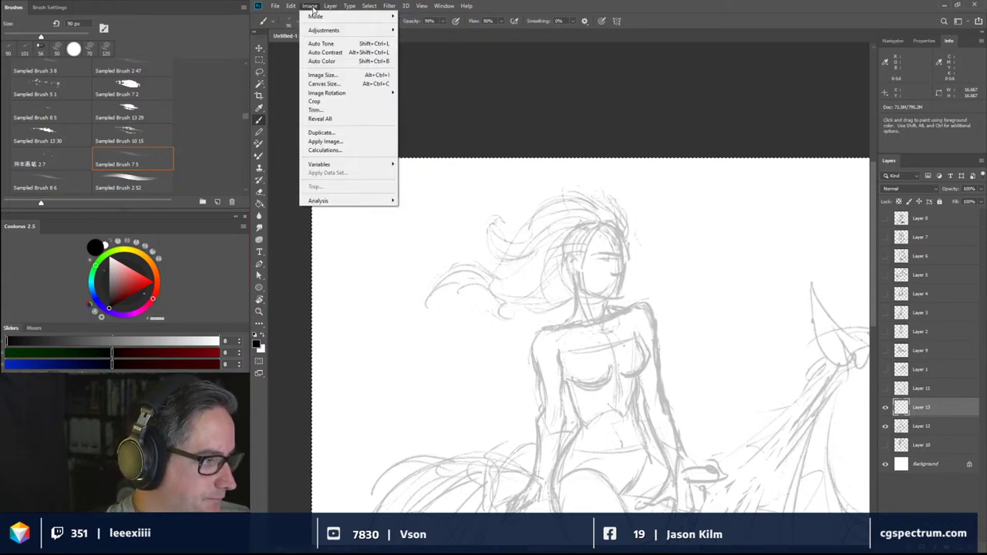
pyautogui.click(322, 75)
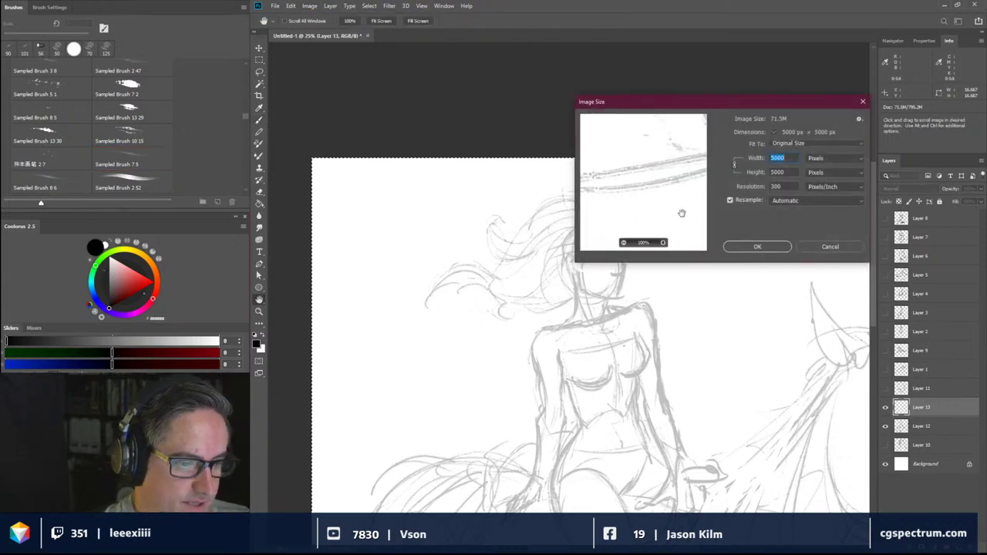
pyautogui.click(773, 158)
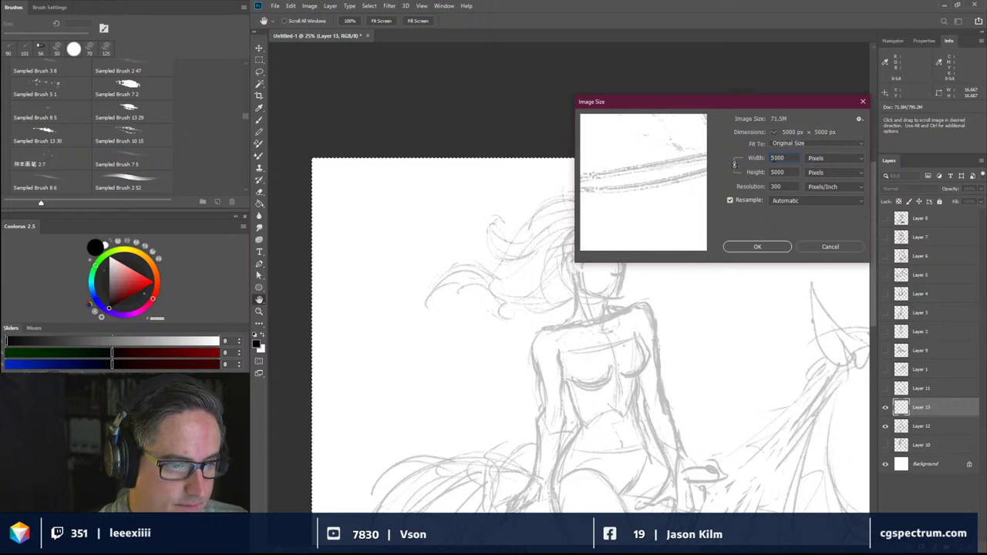
pyautogui.moveTo(774, 158); pyautogui.dragTo(762, 160)
pyautogui.write('7')
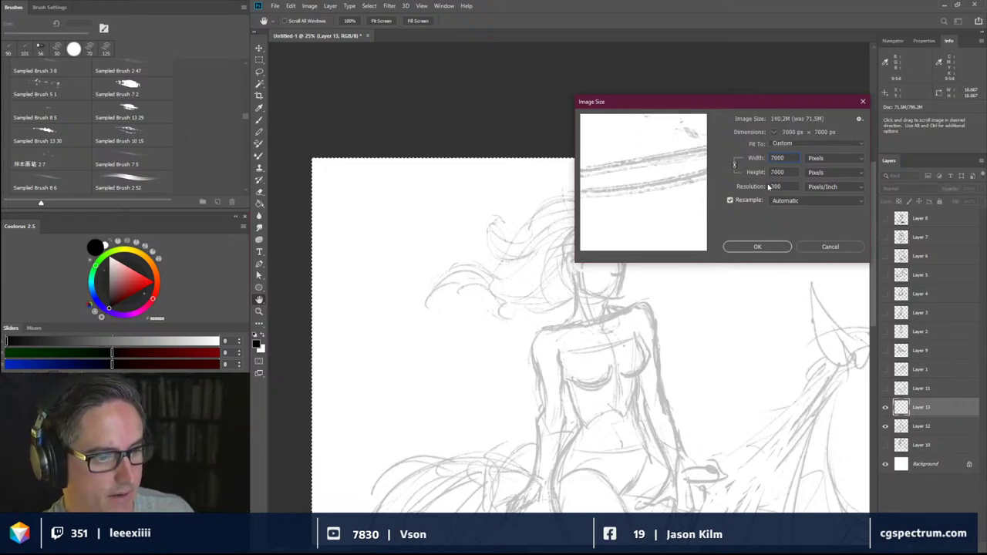
pyautogui.doubleClick(772, 187)
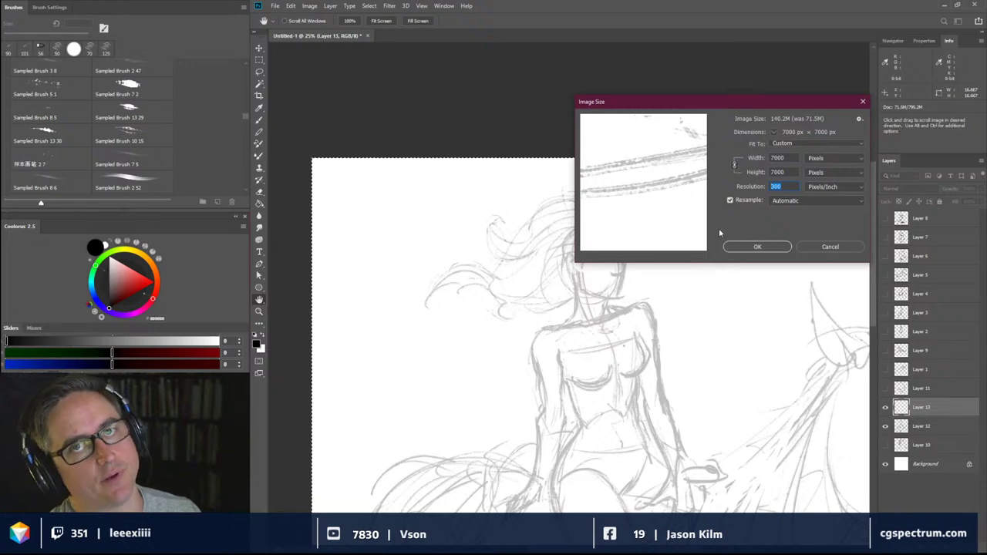
pyautogui.click(755, 247)
pyautogui.press('b')
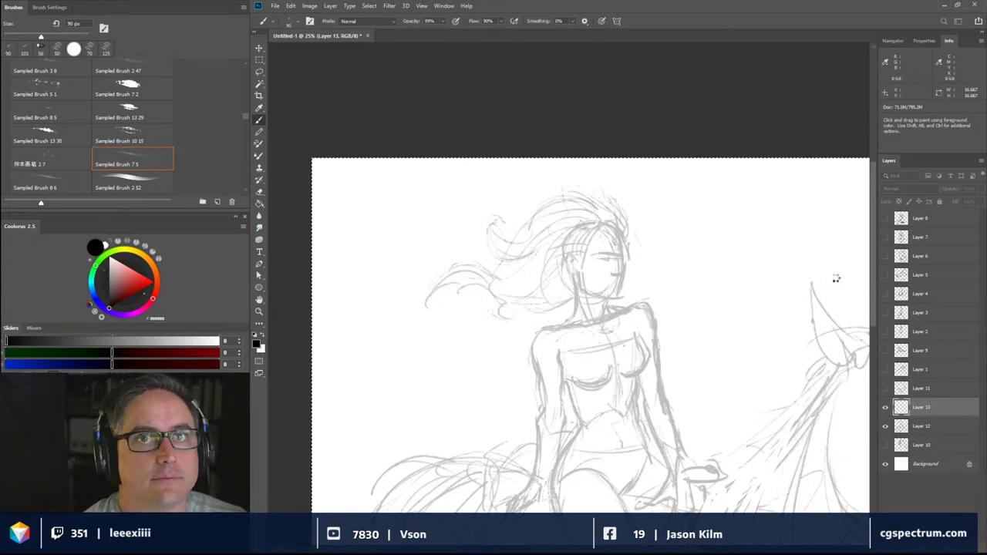
# - Draw the woman's frowning brows, eyes, nose, far forehead and cheek contour and downturned mouth line over the faded sketch
pyautogui.hotkey('ctrl', '+')
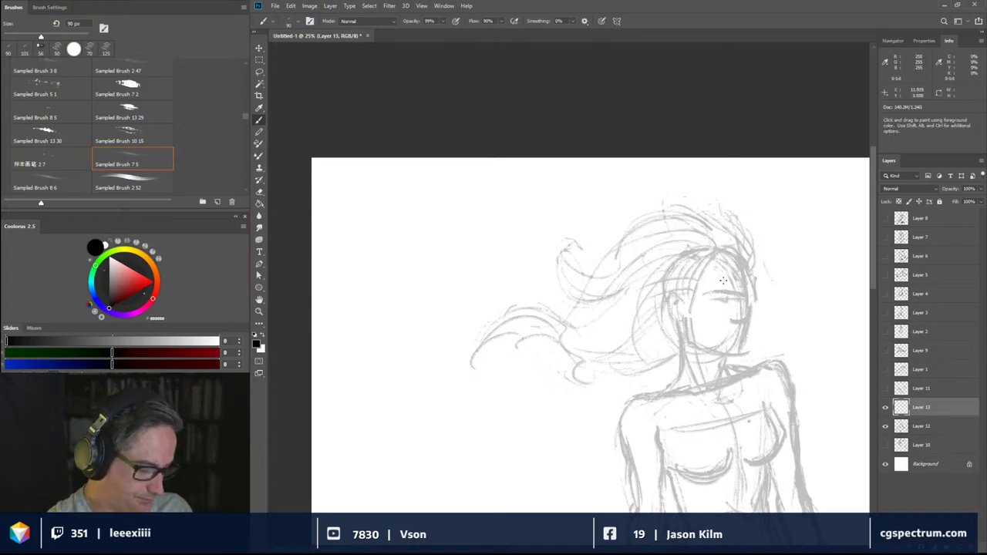
pyautogui.hotkey('ctrl', '+')
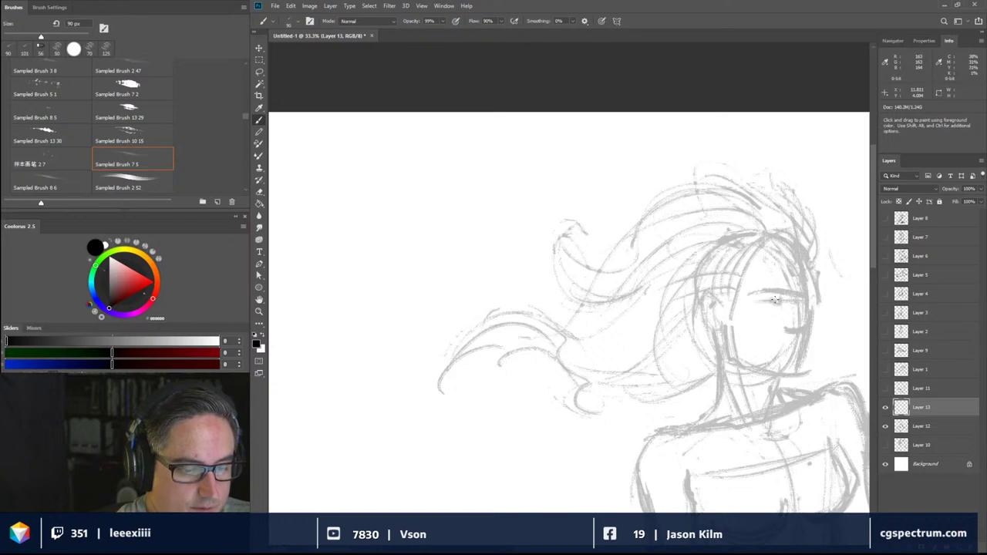
pyautogui.moveTo(774, 300)
pyautogui.mouseDown()
pyautogui.moveTo(788, 275)
pyautogui.moveTo(785, 291)
pyautogui.moveTo(770, 296)
pyautogui.moveTo(789, 296)
pyautogui.moveTo(792, 283)
pyautogui.moveTo(789, 296)
pyautogui.moveTo(794, 287)
pyautogui.moveTo(758, 289)
pyautogui.moveTo(792, 287)
pyautogui.moveTo(786, 327)
pyautogui.mouseUp()
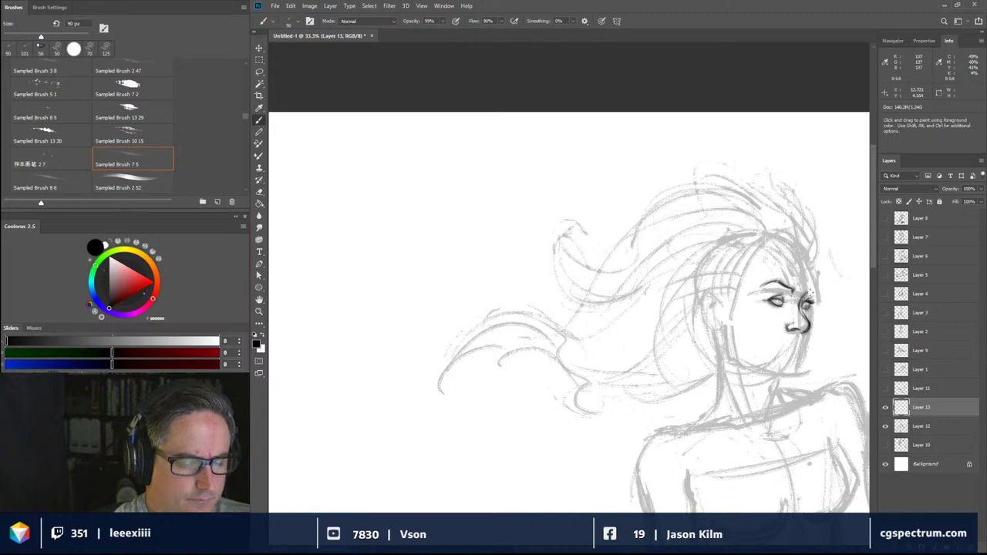
pyautogui.moveTo(809, 297); pyautogui.dragTo(801, 249)
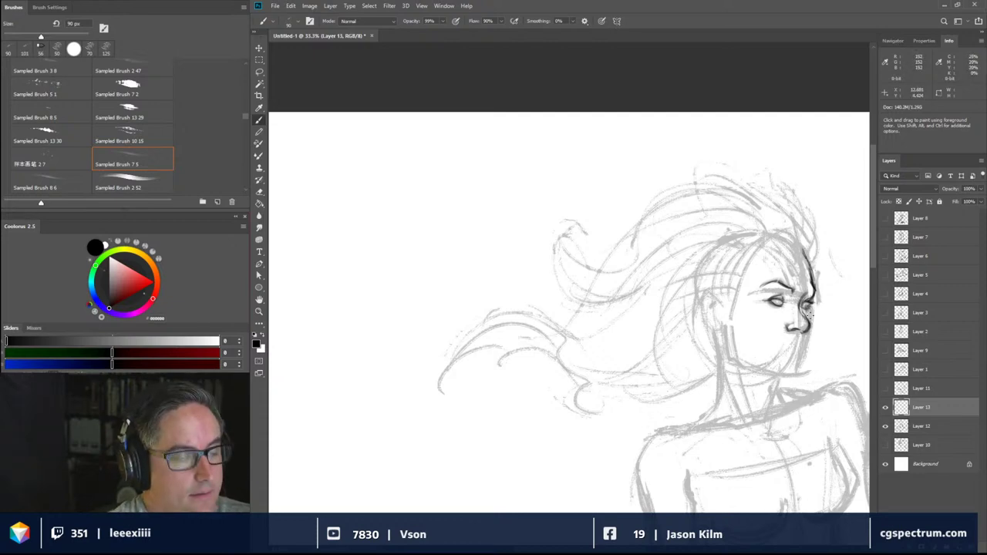
pyautogui.moveTo(811, 316)
pyautogui.mouseDown()
pyautogui.moveTo(804, 305)
pyautogui.moveTo(806, 336)
pyautogui.mouseUp()
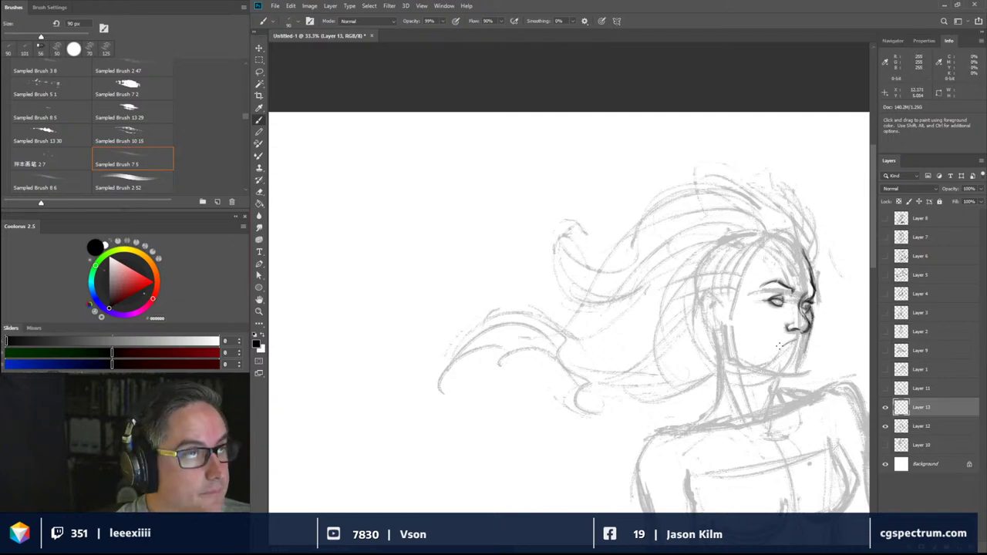
pyautogui.moveTo(783, 347); pyautogui.dragTo(803, 338)
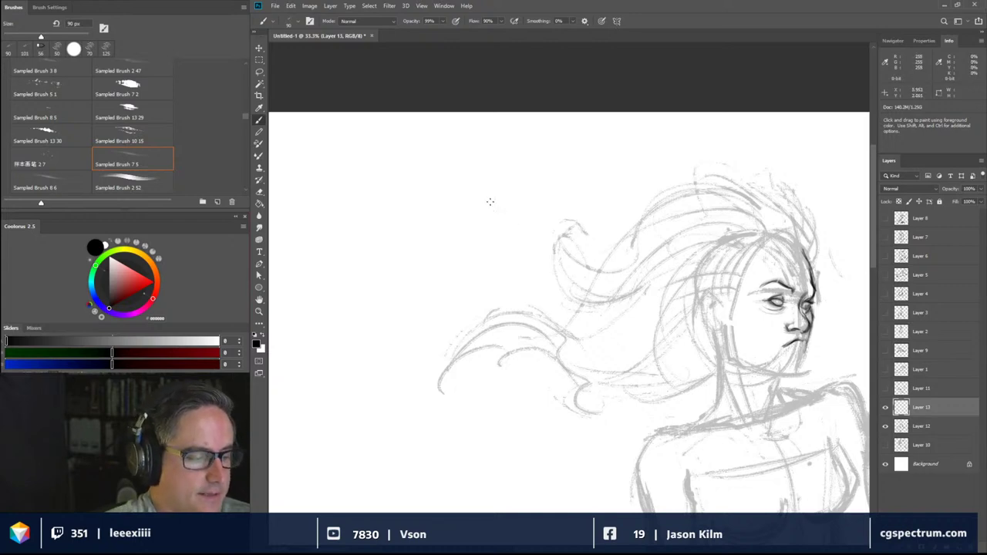
# - Doodle a round cartoon face with wide eyes, raised brows and an open mouth in the empty area beside the windblown hair
pyautogui.moveTo(434, 231)
pyautogui.mouseDown()
pyautogui.moveTo(518, 290)
pyautogui.moveTo(435, 228)
pyautogui.mouseUp()
pyautogui.moveTo(451, 275)
pyautogui.mouseDown()
pyautogui.moveTo(534, 236)
pyautogui.moveTo(461, 290)
pyautogui.moveTo(438, 199)
pyautogui.moveTo(424, 259)
pyautogui.mouseUp()
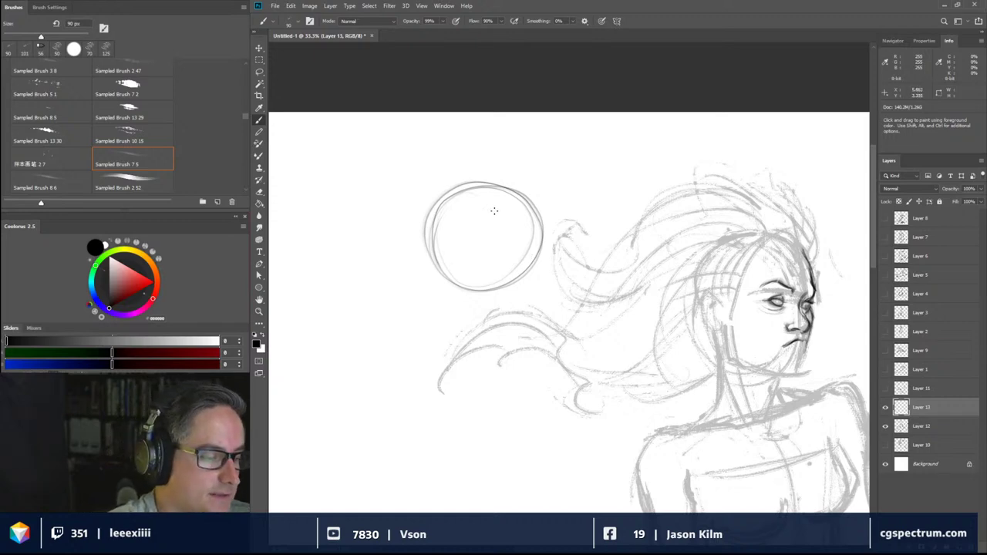
pyautogui.moveTo(459, 215)
pyautogui.mouseDown()
pyautogui.moveTo(441, 227)
pyautogui.moveTo(455, 207)
pyautogui.moveTo(448, 223)
pyautogui.moveTo(461, 216)
pyautogui.moveTo(510, 226)
pyautogui.moveTo(506, 207)
pyautogui.moveTo(513, 216)
pyautogui.moveTo(516, 198)
pyautogui.mouseUp()
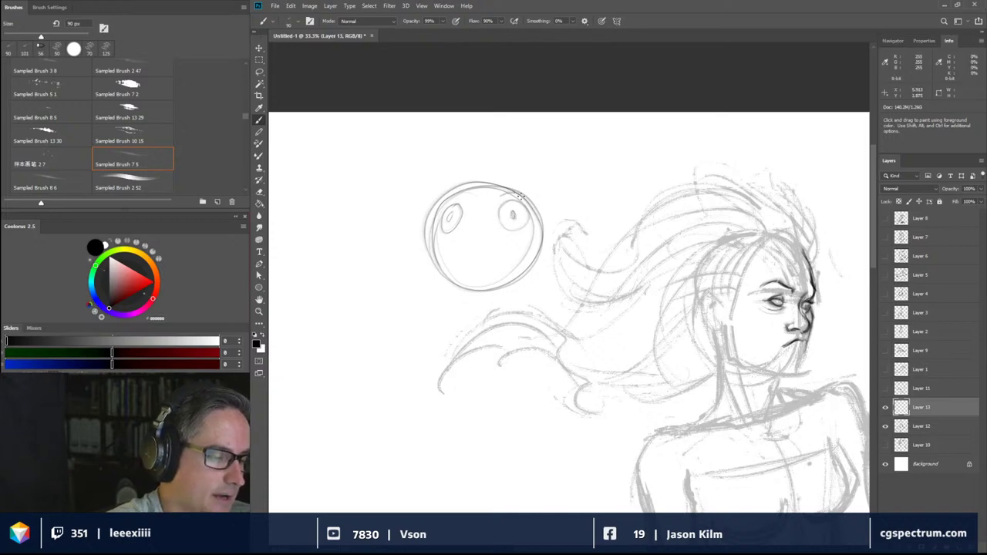
pyautogui.moveTo(441, 204); pyautogui.dragTo(458, 199)
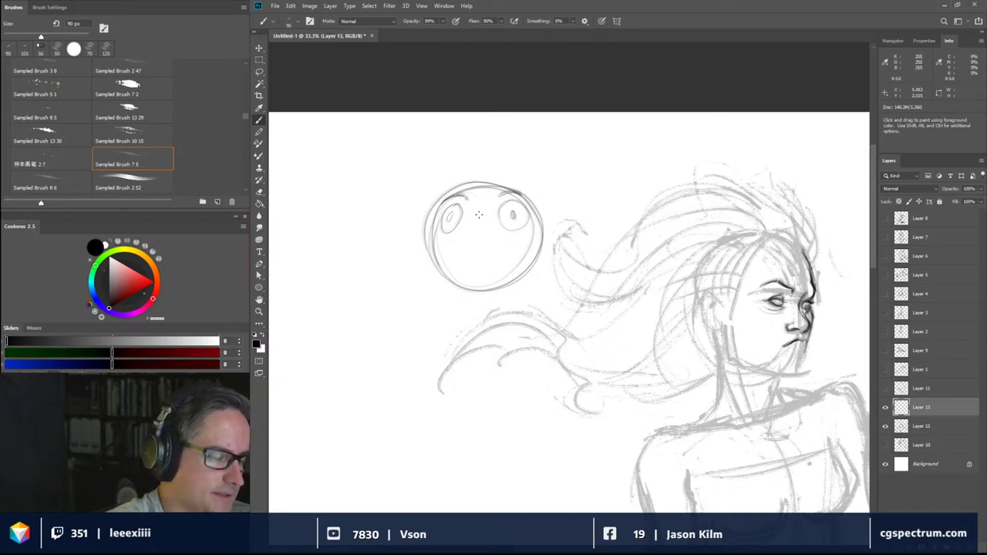
pyautogui.moveTo(501, 233)
pyautogui.mouseDown()
pyautogui.moveTo(450, 242)
pyautogui.moveTo(508, 240)
pyautogui.moveTo(476, 276)
pyautogui.mouseUp()
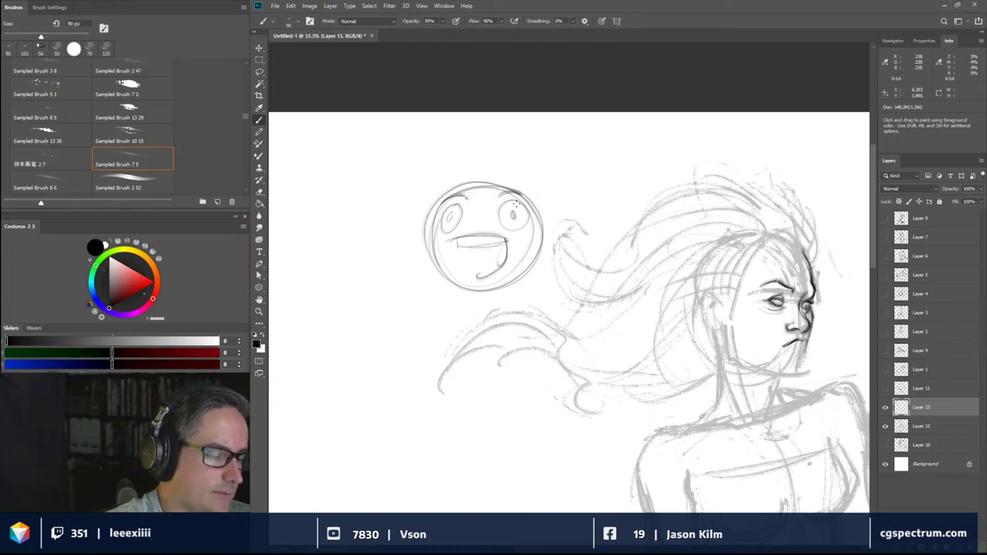
pyautogui.moveTo(528, 215); pyautogui.dragTo(517, 228)
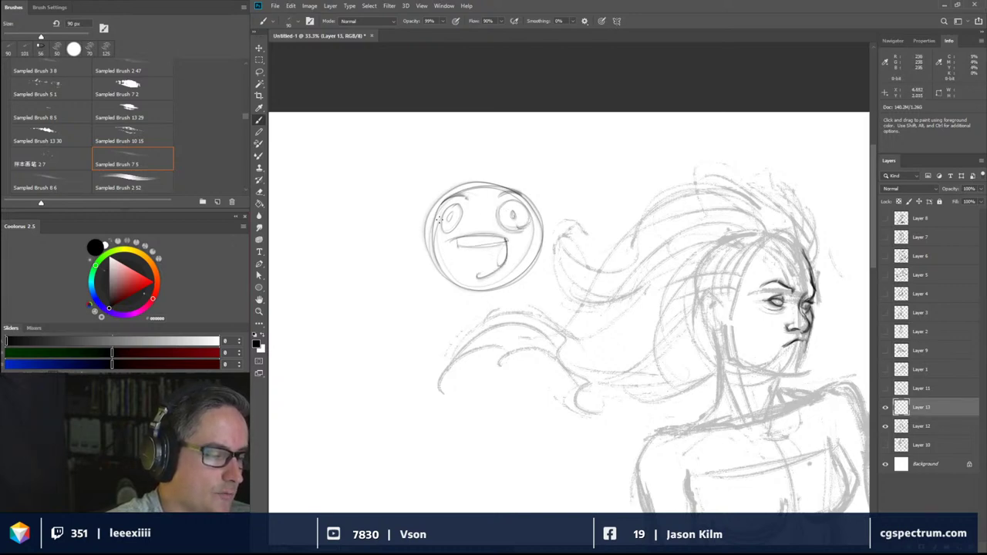
# - Darken the cartoon doodle's pupils and eye bags, add mouth details, and erase the whole doodle
pyautogui.moveTo(455, 205)
pyautogui.mouseDown()
pyautogui.moveTo(442, 230)
pyautogui.moveTo(461, 213)
pyautogui.moveTo(452, 218)
pyautogui.mouseUp()
pyautogui.moveTo(512, 213)
pyautogui.mouseDown()
pyautogui.moveTo(515, 236)
pyautogui.moveTo(527, 220)
pyautogui.moveTo(527, 236)
pyautogui.mouseUp()
pyautogui.moveTo(438, 224)
pyautogui.mouseDown()
pyautogui.moveTo(458, 229)
pyautogui.moveTo(448, 235)
pyautogui.moveTo(465, 219)
pyautogui.moveTo(440, 227)
pyautogui.moveTo(457, 208)
pyautogui.moveTo(438, 213)
pyautogui.moveTo(460, 198)
pyautogui.moveTo(461, 223)
pyautogui.moveTo(436, 237)
pyautogui.mouseUp()
pyautogui.moveTo(493, 209)
pyautogui.mouseDown()
pyautogui.moveTo(508, 228)
pyautogui.moveTo(495, 208)
pyautogui.moveTo(508, 194)
pyautogui.moveTo(497, 210)
pyautogui.moveTo(524, 206)
pyautogui.moveTo(507, 184)
pyautogui.moveTo(516, 217)
pyautogui.mouseUp()
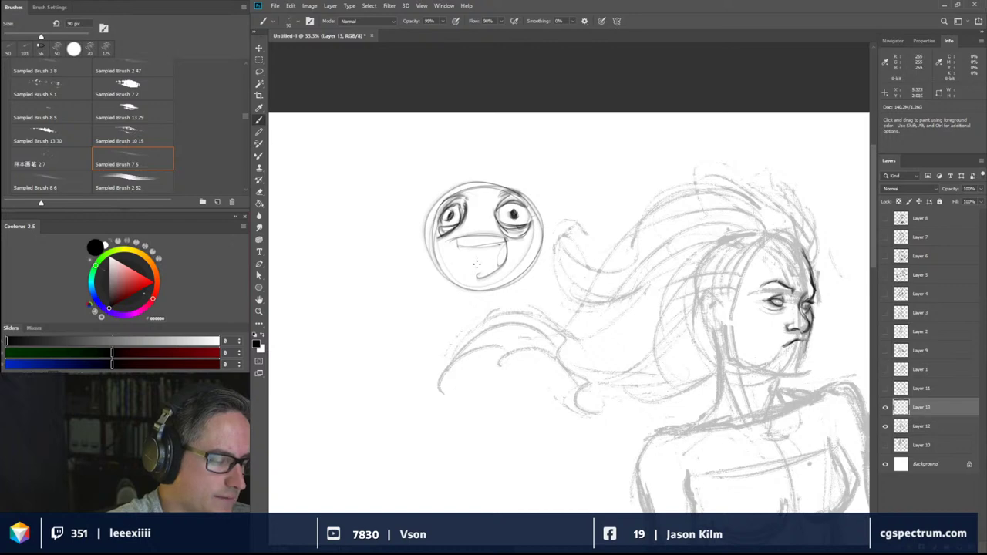
pyautogui.moveTo(475, 248)
pyautogui.mouseDown()
pyautogui.moveTo(478, 275)
pyautogui.moveTo(503, 251)
pyautogui.mouseUp()
pyautogui.moveTo(493, 247); pyautogui.dragTo(472, 271)
pyautogui.moveTo(475, 271)
pyautogui.mouseDown()
pyautogui.moveTo(496, 258)
pyautogui.moveTo(535, 188)
pyautogui.moveTo(497, 179)
pyautogui.moveTo(441, 192)
pyautogui.moveTo(429, 224)
pyautogui.moveTo(444, 201)
pyautogui.mouseUp()
pyautogui.press('e')
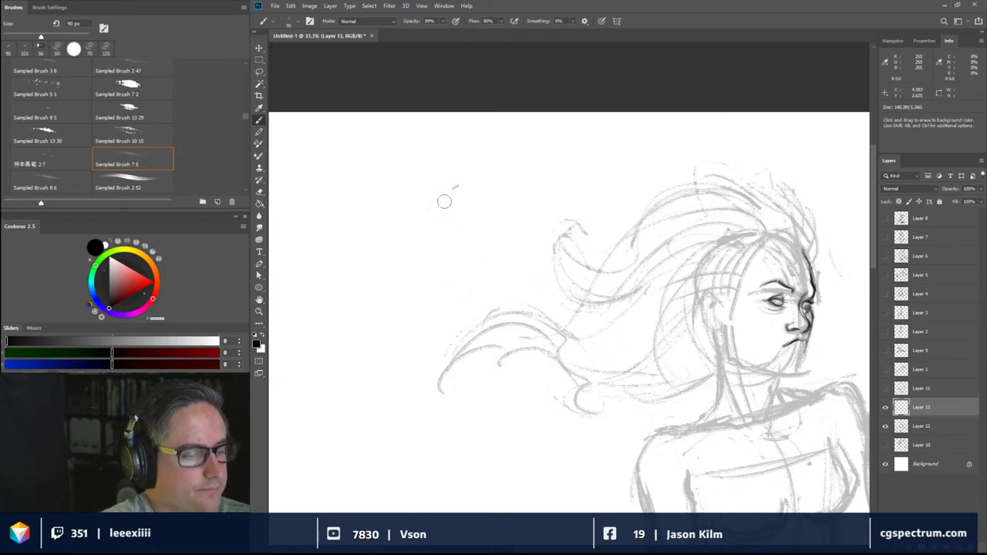
# - Return to the brush and draw the woman's full lips and chin shading, refining the line beside the nose
pyautogui.press('b')
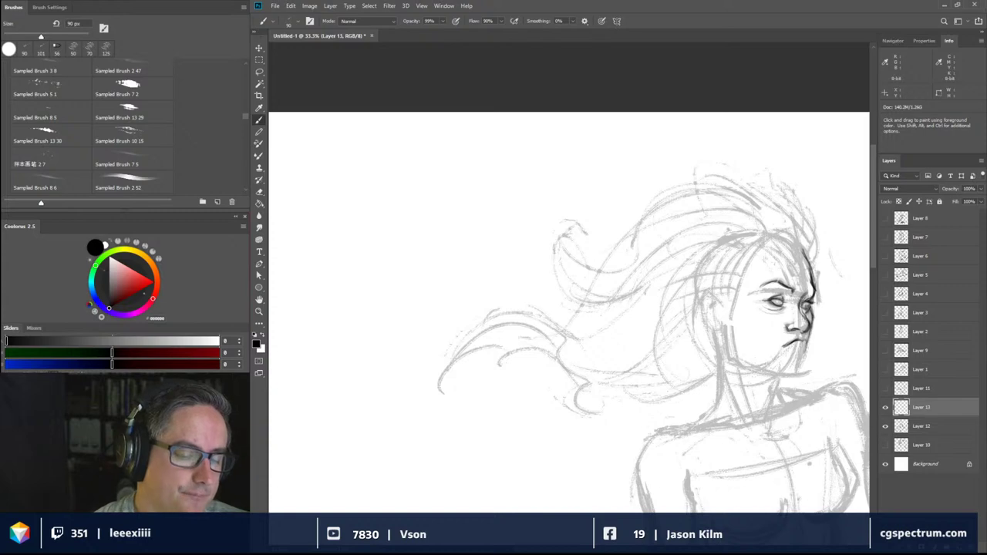
pyautogui.moveTo(791, 341); pyautogui.dragTo(783, 345)
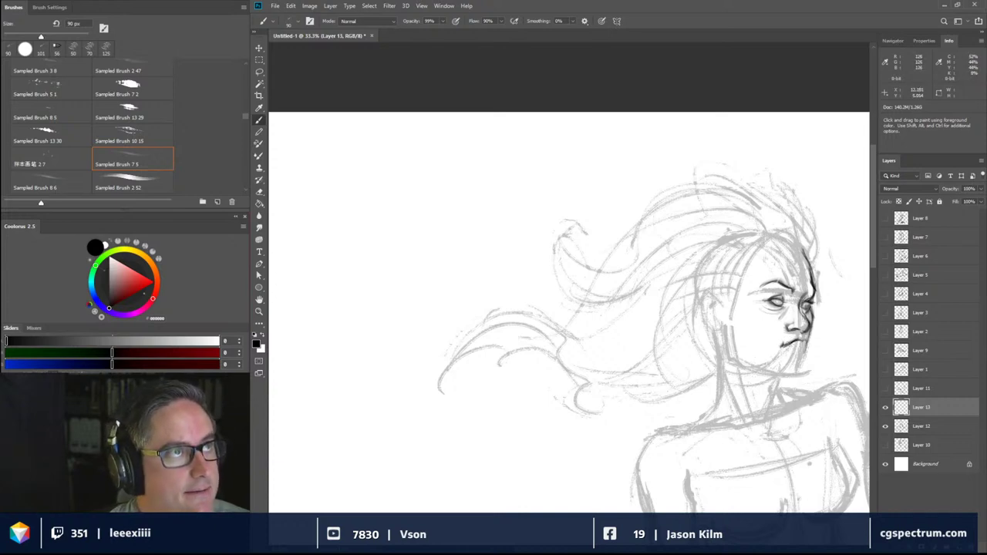
pyautogui.moveTo(781, 347)
pyautogui.mouseDown()
pyautogui.moveTo(807, 340)
pyautogui.moveTo(800, 358)
pyautogui.moveTo(786, 350)
pyautogui.moveTo(803, 358)
pyautogui.mouseUp()
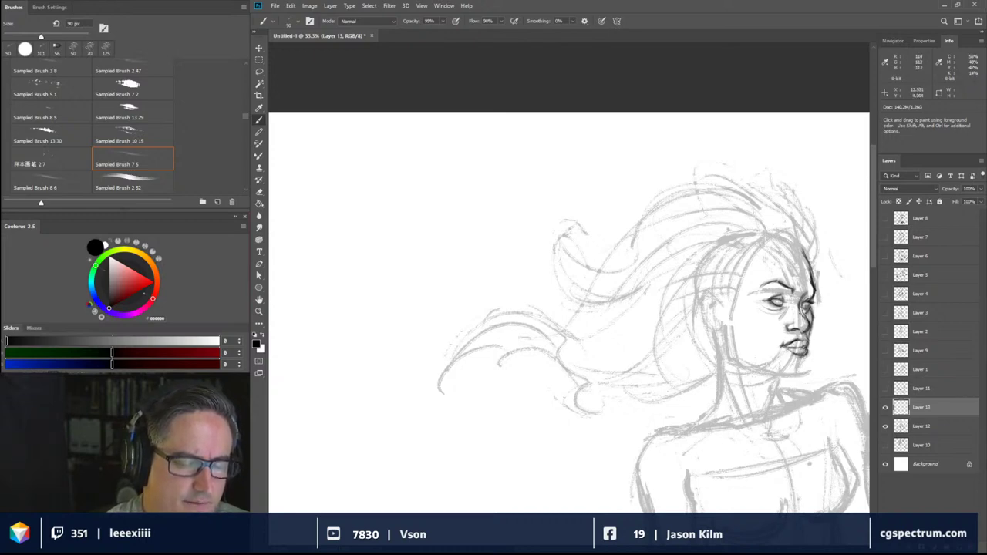
pyautogui.moveTo(789, 323); pyautogui.dragTo(786, 333)
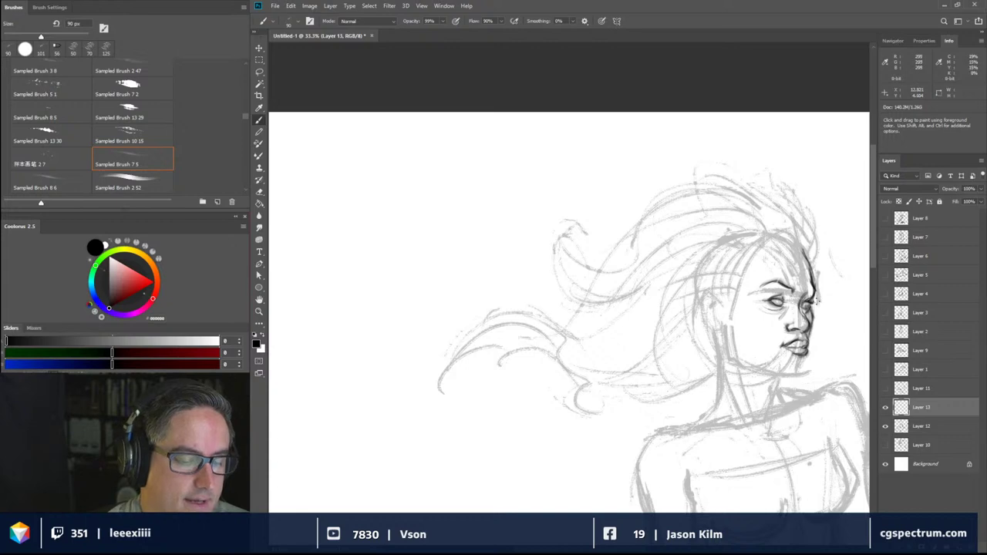
# - Draw the ear, the back of the neck and the jawline, and hatch the sideburn in front of the ear
pyautogui.moveTo(718, 293)
pyautogui.mouseDown()
pyautogui.moveTo(703, 301)
pyautogui.moveTo(721, 331)
pyautogui.mouseUp()
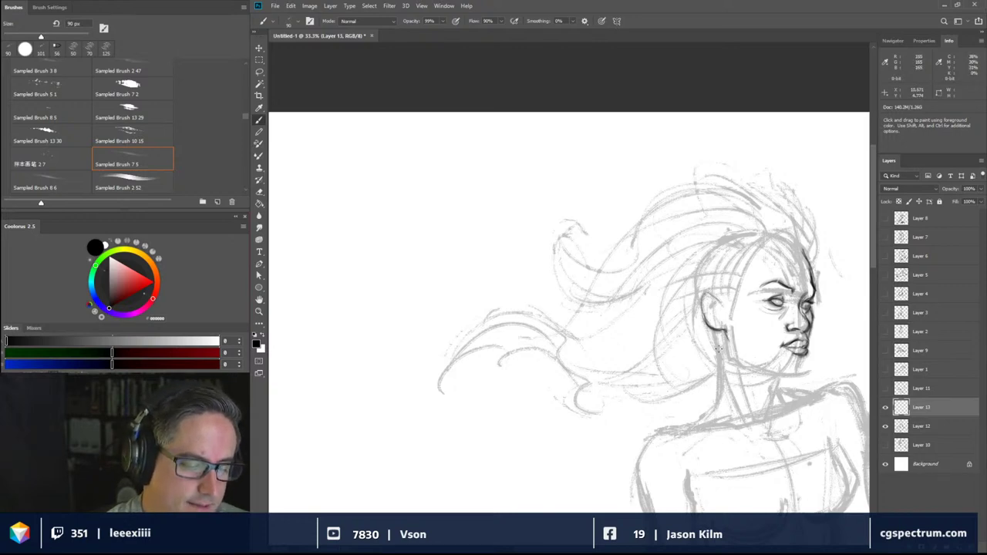
pyautogui.moveTo(717, 331)
pyautogui.mouseDown()
pyautogui.moveTo(720, 397)
pyautogui.moveTo(717, 414)
pyautogui.moveTo(696, 422)
pyautogui.moveTo(703, 416)
pyautogui.mouseUp()
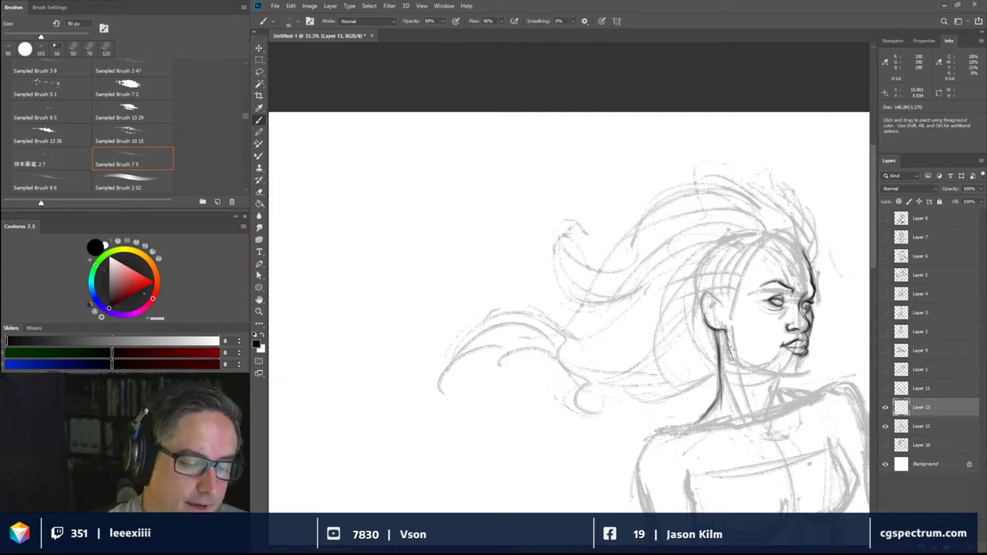
pyautogui.moveTo(746, 361); pyautogui.dragTo(795, 373)
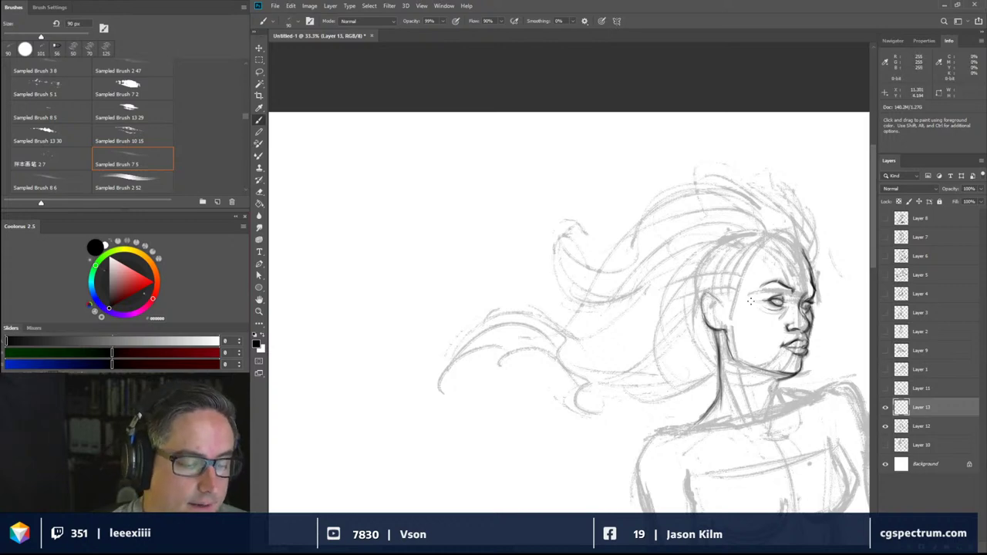
pyautogui.moveTo(729, 295)
pyautogui.mouseDown()
pyautogui.moveTo(738, 324)
pyautogui.moveTo(737, 302)
pyautogui.moveTo(736, 316)
pyautogui.moveTo(724, 313)
pyautogui.mouseUp()
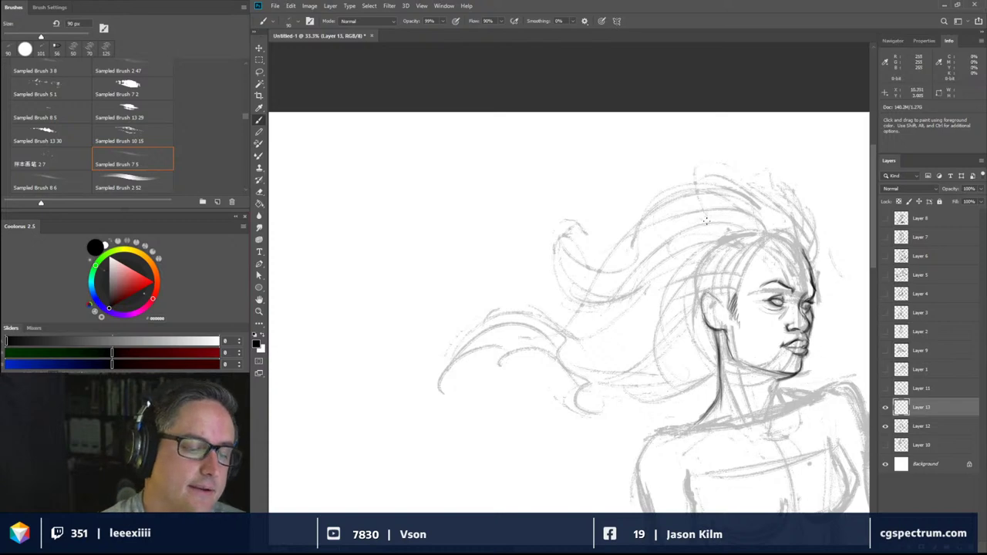
# - Try a rounded hair shape at the back of the head and undo it
pyautogui.moveTo(721, 233)
pyautogui.mouseDown()
pyautogui.moveTo(698, 232)
pyautogui.moveTo(681, 260)
pyautogui.moveTo(691, 268)
pyautogui.moveTo(682, 242)
pyautogui.moveTo(703, 228)
pyautogui.mouseUp()
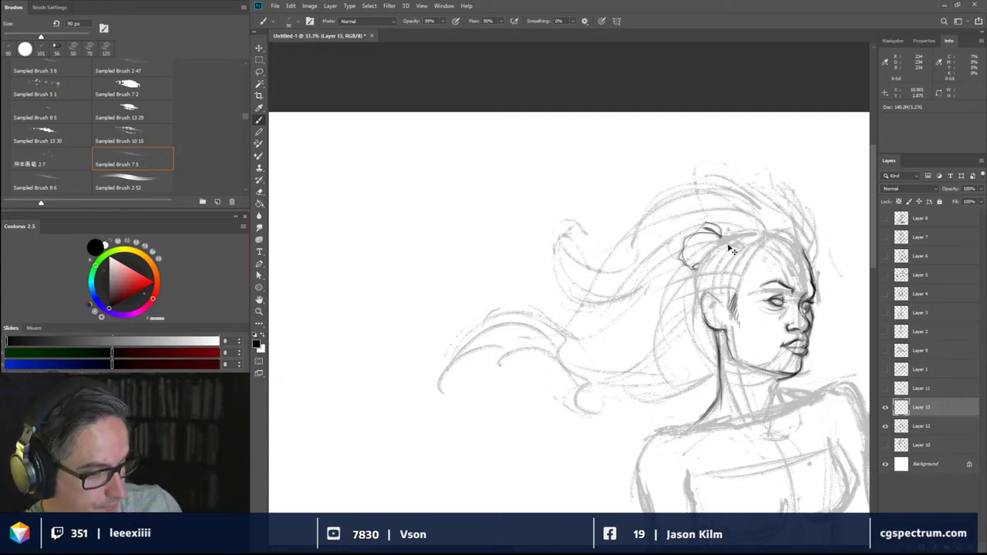
pyautogui.hotkey('ctrl', 'z')
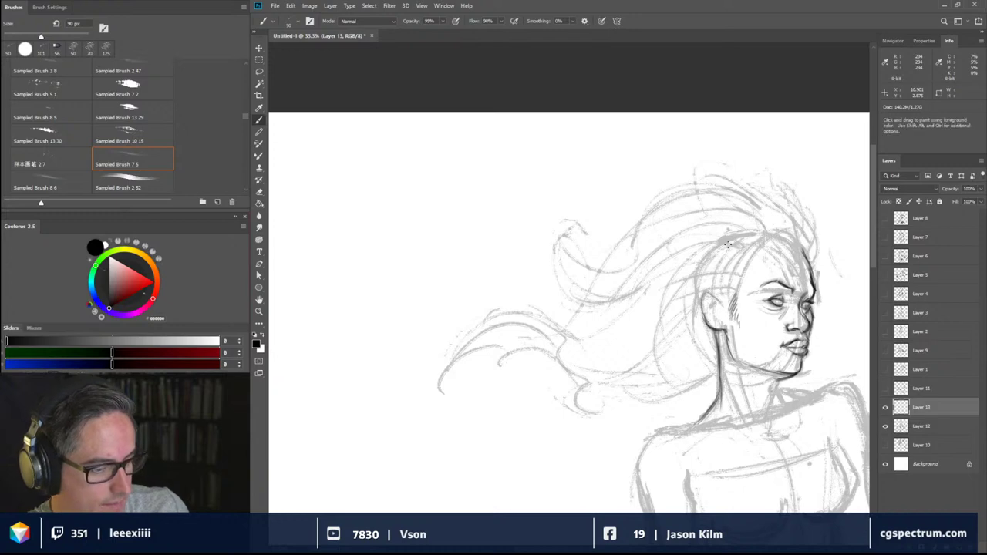
# - Detail the inner ear and hairline, extend the forehead contour over the top of the head and darken the near eye
pyautogui.moveTo(710, 320)
pyautogui.mouseDown()
pyautogui.moveTo(703, 297)
pyautogui.moveTo(716, 294)
pyautogui.moveTo(717, 327)
pyautogui.mouseUp()
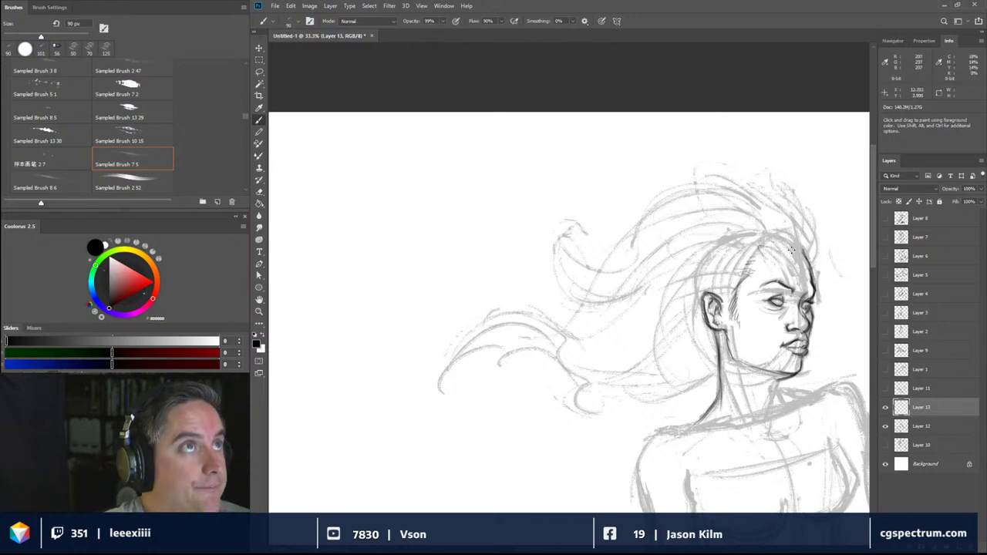
pyautogui.moveTo(796, 245)
pyautogui.mouseDown()
pyautogui.moveTo(809, 279)
pyautogui.moveTo(775, 237)
pyautogui.moveTo(803, 249)
pyautogui.moveTo(770, 231)
pyautogui.mouseUp()
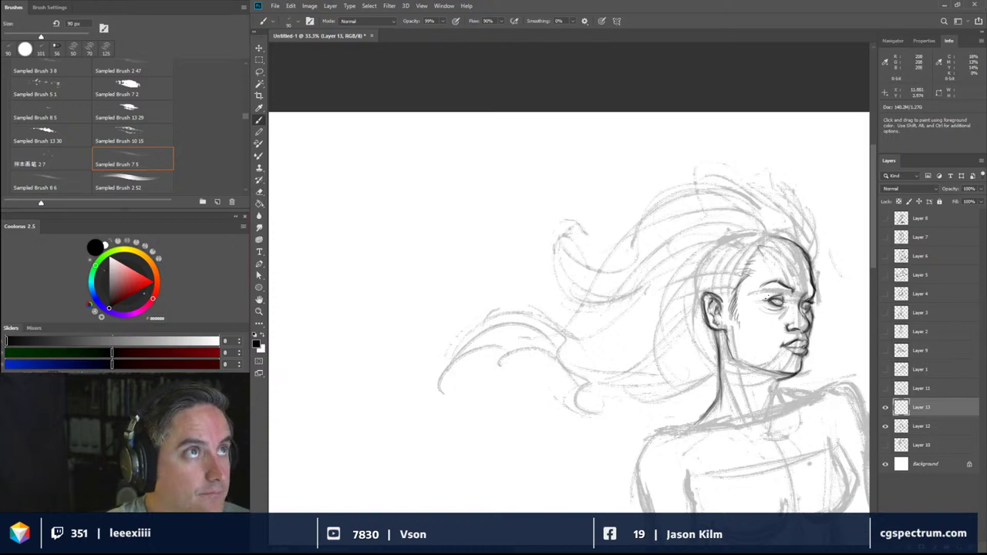
pyautogui.moveTo(774, 301)
pyautogui.mouseDown()
pyautogui.moveTo(758, 294)
pyautogui.moveTo(789, 298)
pyautogui.moveTo(773, 300)
pyautogui.mouseUp()
# - Reduce the brush to 80 px and line the front of the neck, collarbones, shoulders and near upper arm
pyautogui.press('[')
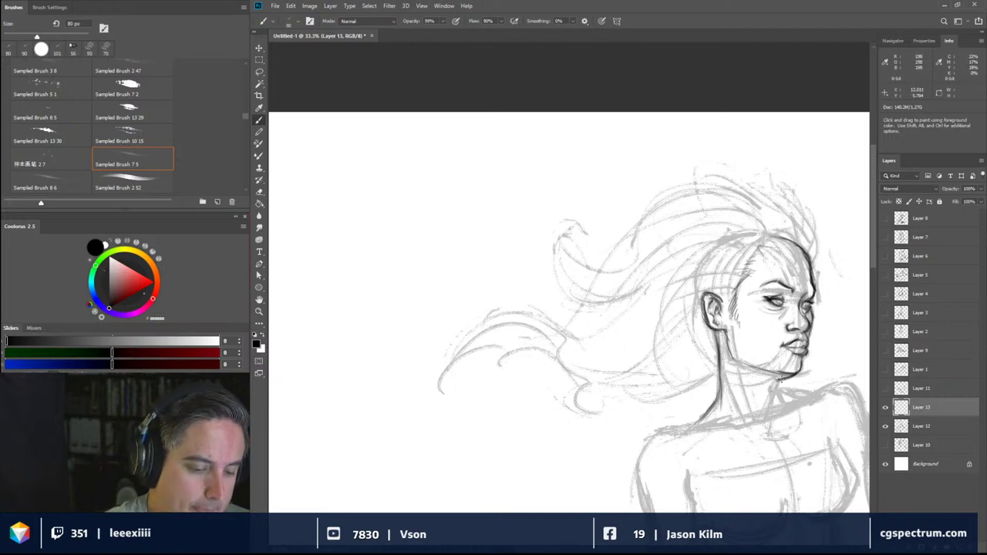
pyautogui.moveTo(788, 374)
pyautogui.mouseDown()
pyautogui.moveTo(763, 407)
pyautogui.moveTo(788, 396)
pyautogui.mouseUp()
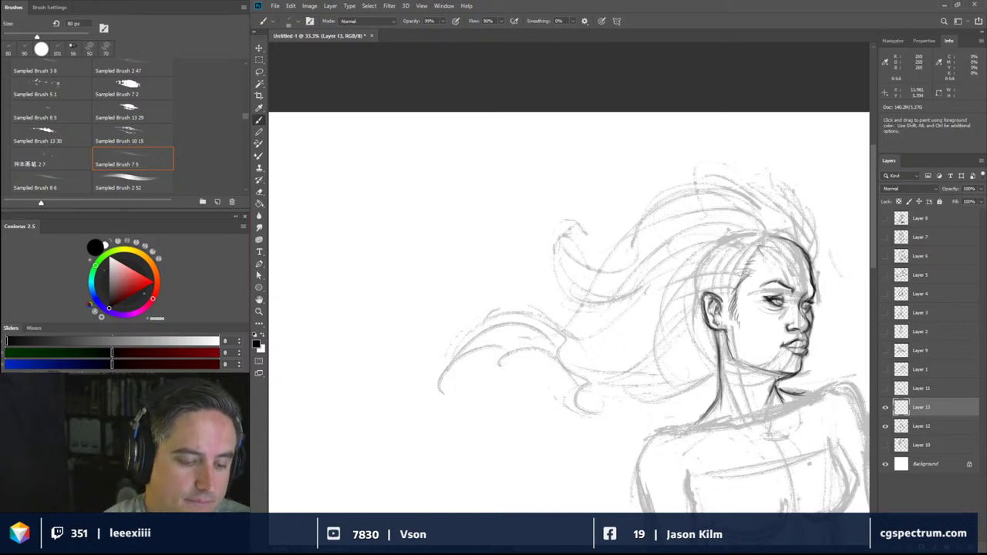
pyautogui.moveTo(783, 375)
pyautogui.mouseDown()
pyautogui.moveTo(763, 377)
pyautogui.moveTo(794, 373)
pyautogui.moveTo(778, 392)
pyautogui.mouseUp()
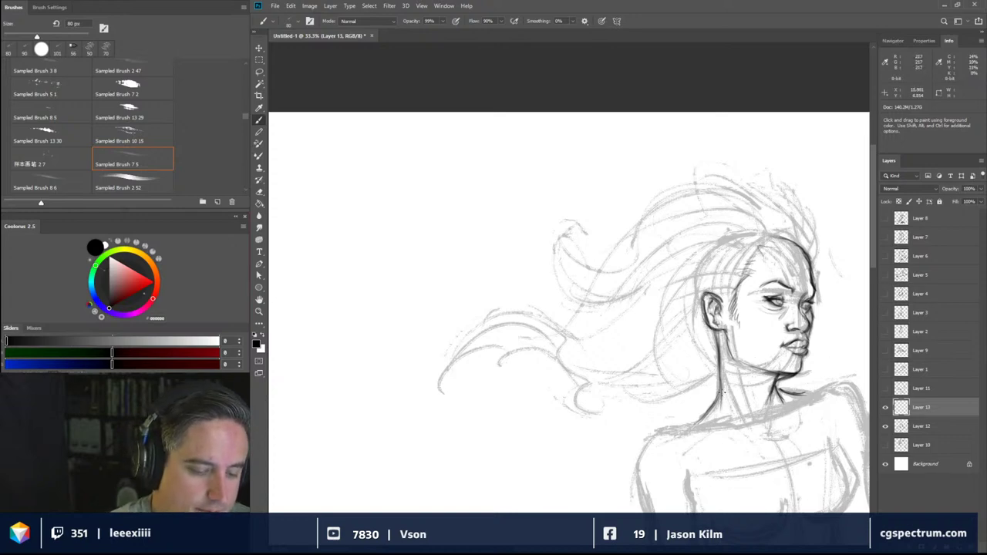
pyautogui.moveTo(700, 418)
pyautogui.mouseDown()
pyautogui.moveTo(662, 432)
pyautogui.moveTo(763, 426)
pyautogui.moveTo(775, 415)
pyautogui.moveTo(769, 428)
pyautogui.moveTo(768, 415)
pyautogui.moveTo(862, 388)
pyautogui.mouseUp()
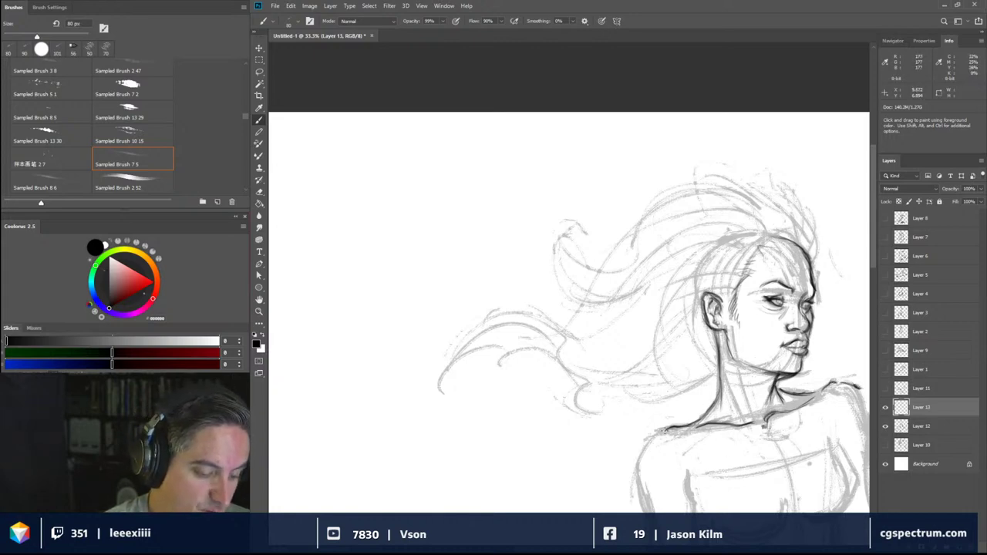
pyautogui.moveTo(668, 430)
pyautogui.mouseDown()
pyautogui.moveTo(647, 440)
pyautogui.moveTo(660, 435)
pyautogui.moveTo(637, 476)
pyautogui.moveTo(636, 465)
pyautogui.moveTo(636, 513)
pyautogui.mouseUp()
pyautogui.moveTo(634, 464); pyautogui.dragTo(643, 512)
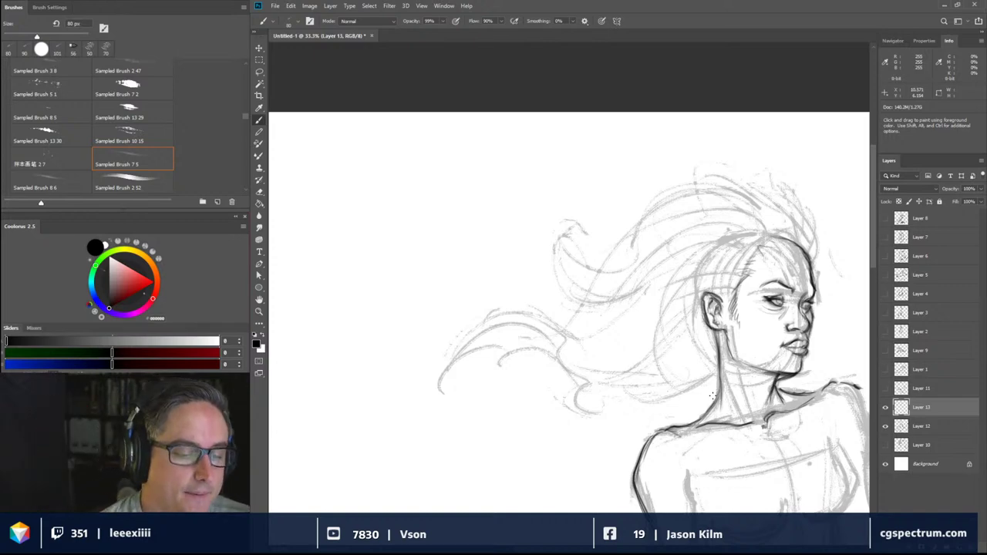
# - Add a swept-back hair strand at the temple, then rough in the hat's front brim and its edge across the forehead
pyautogui.moveTo(749, 260)
pyautogui.mouseDown()
pyautogui.moveTo(683, 267)
pyautogui.moveTo(649, 283)
pyautogui.moveTo(668, 269)
pyautogui.moveTo(716, 262)
pyautogui.mouseUp()
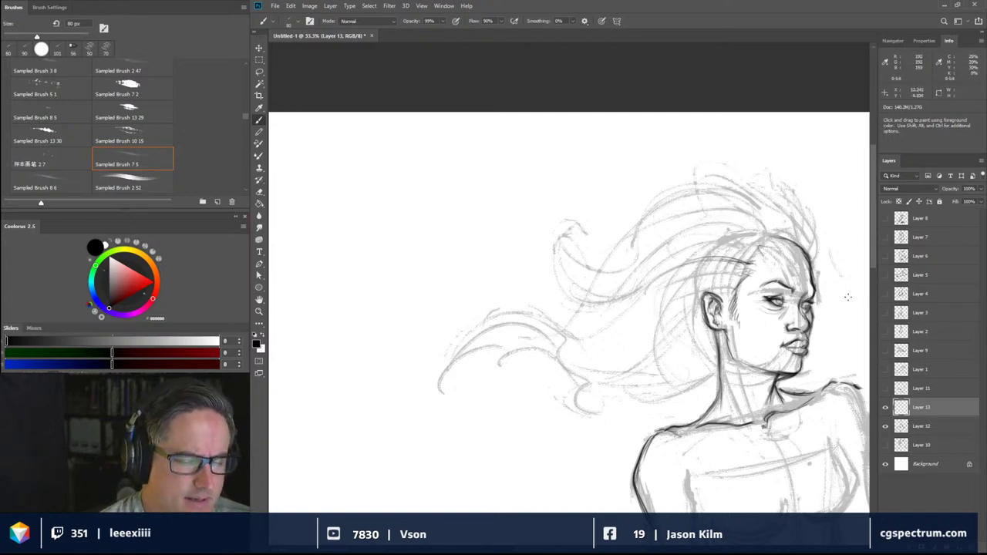
pyautogui.moveTo(840, 261); pyautogui.dragTo(692, 230)
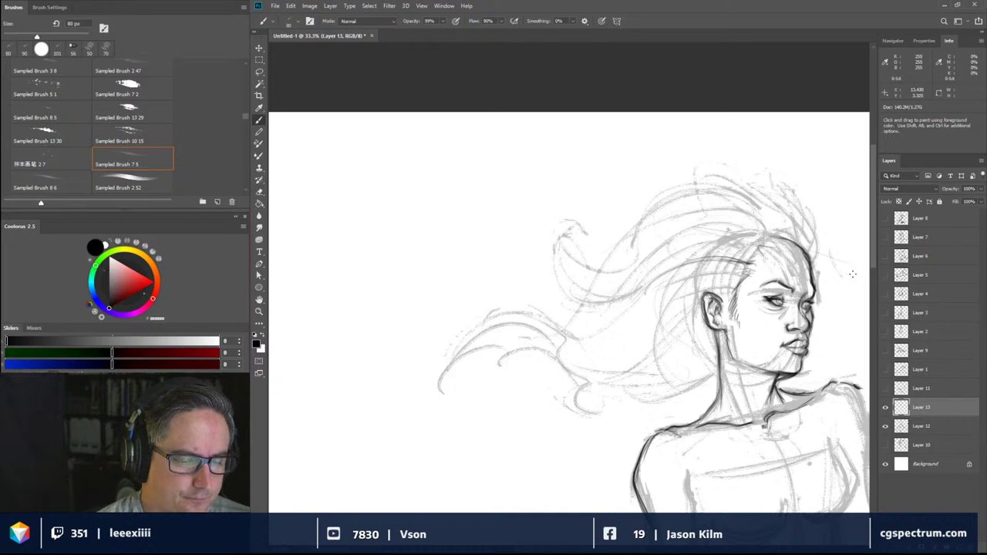
pyautogui.hotkey('ctrl', '-')
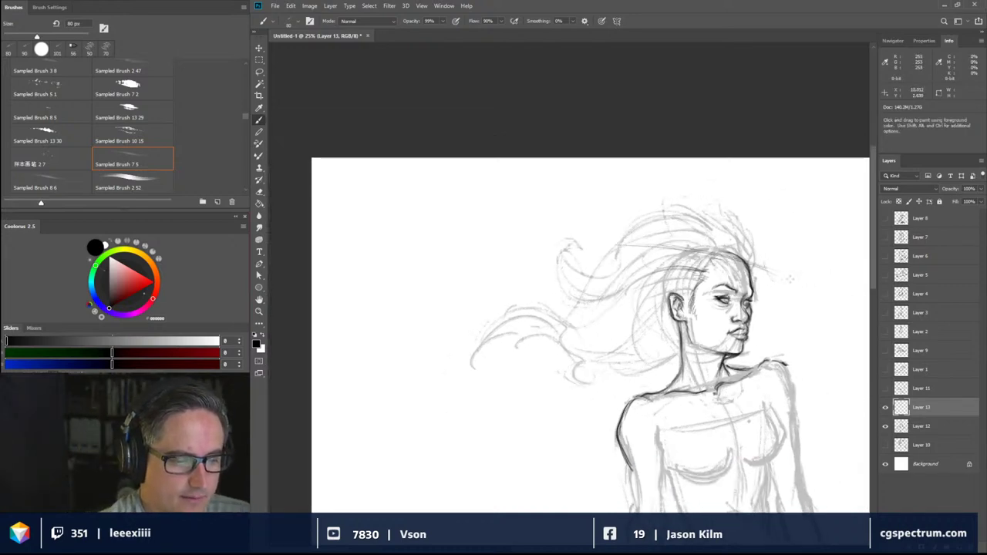
pyautogui.moveTo(762, 270); pyautogui.dragTo(814, 291)
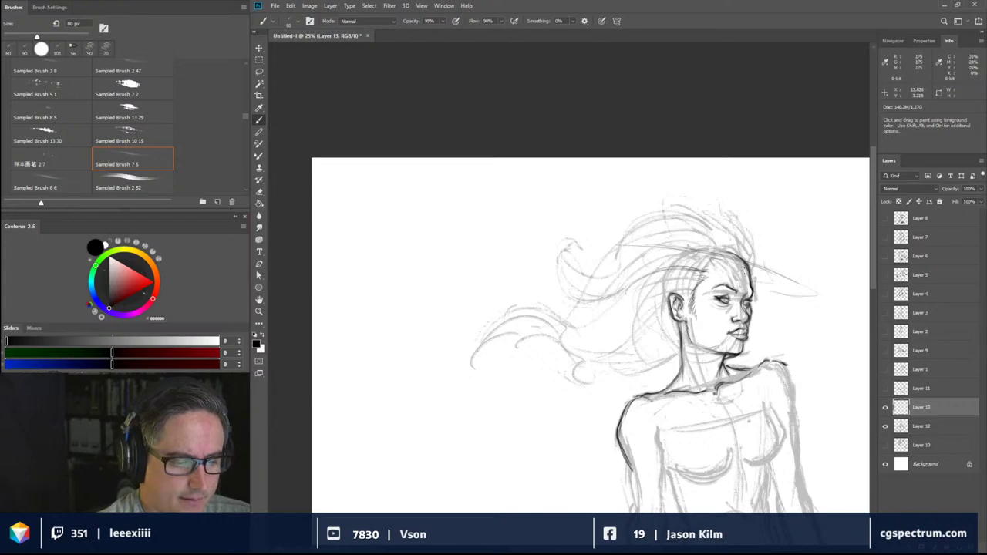
pyautogui.moveTo(747, 269)
pyautogui.mouseDown()
pyautogui.moveTo(700, 256)
pyautogui.moveTo(755, 268)
pyautogui.moveTo(673, 262)
pyautogui.moveTo(729, 263)
pyautogui.moveTo(707, 258)
pyautogui.moveTo(747, 268)
pyautogui.mouseUp()
pyautogui.moveTo(710, 255); pyautogui.dragTo(746, 270)
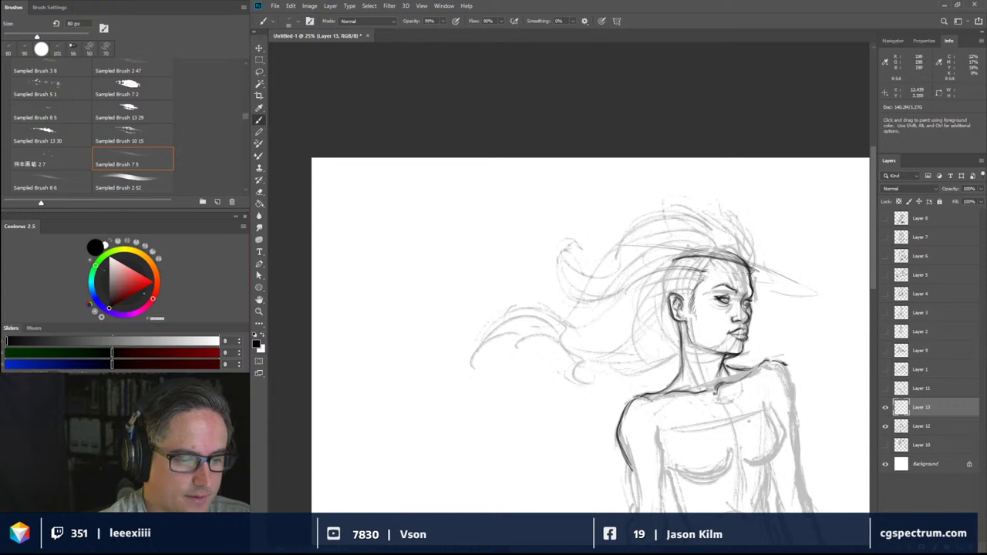
pyautogui.moveTo(674, 259); pyautogui.dragTo(728, 261)
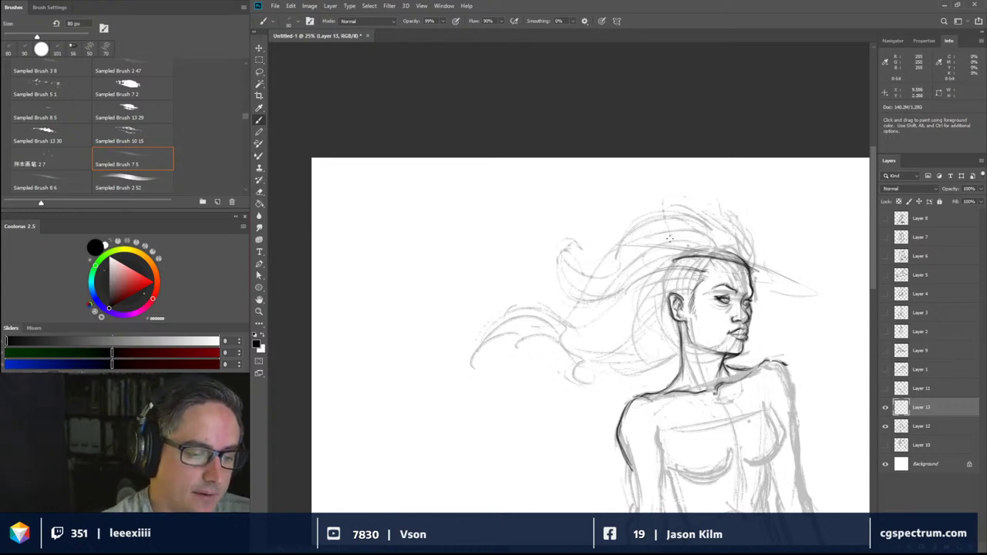
# - Sketch the wide tilted ellipse of the hat brim and a rounded crown above the head
pyautogui.moveTo(676, 239)
pyautogui.mouseDown()
pyautogui.moveTo(756, 255)
pyautogui.moveTo(659, 240)
pyautogui.moveTo(825, 283)
pyautogui.mouseUp()
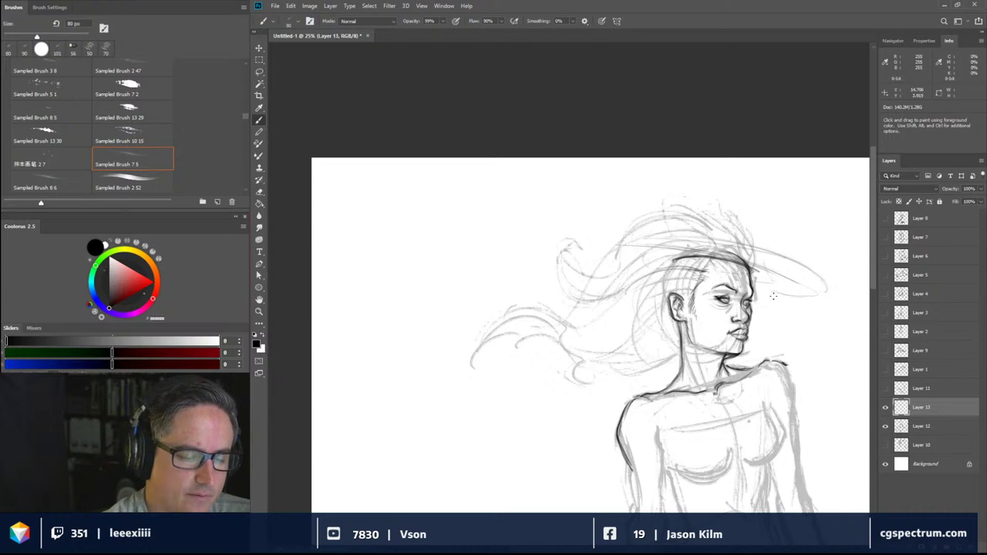
pyautogui.moveTo(760, 291)
pyautogui.mouseDown()
pyautogui.moveTo(807, 292)
pyautogui.moveTo(760, 290)
pyautogui.moveTo(811, 292)
pyautogui.moveTo(759, 291)
pyautogui.moveTo(824, 287)
pyautogui.moveTo(682, 218)
pyautogui.moveTo(750, 249)
pyautogui.moveTo(749, 261)
pyautogui.moveTo(737, 218)
pyautogui.moveTo(745, 232)
pyautogui.moveTo(735, 218)
pyautogui.moveTo(707, 214)
pyautogui.moveTo(676, 228)
pyautogui.moveTo(745, 227)
pyautogui.moveTo(677, 233)
pyautogui.moveTo(669, 259)
pyautogui.mouseUp()
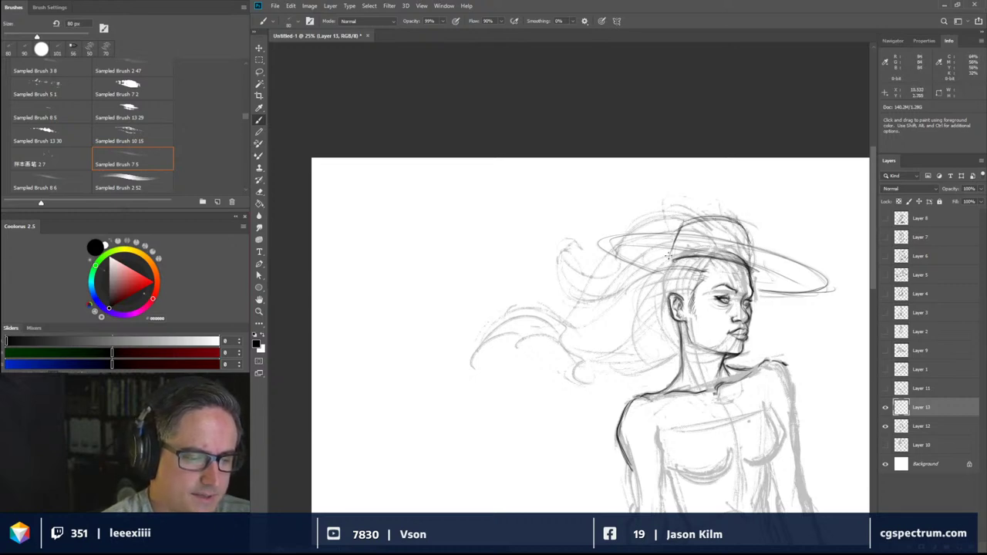
pyautogui.moveTo(751, 254); pyautogui.dragTo(752, 238)
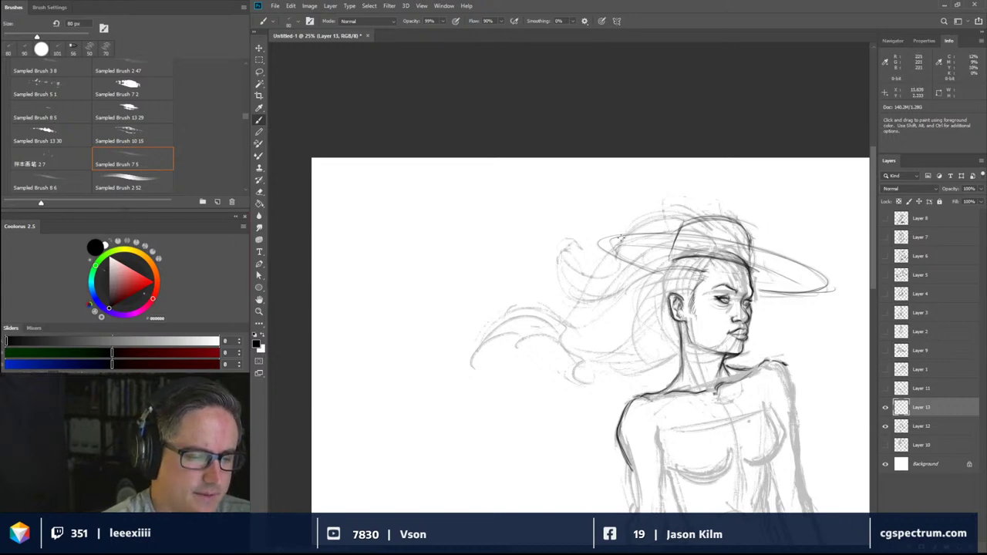
pyautogui.moveTo(620, 239)
pyautogui.mouseDown()
pyautogui.moveTo(744, 235)
pyautogui.moveTo(802, 269)
pyautogui.mouseUp()
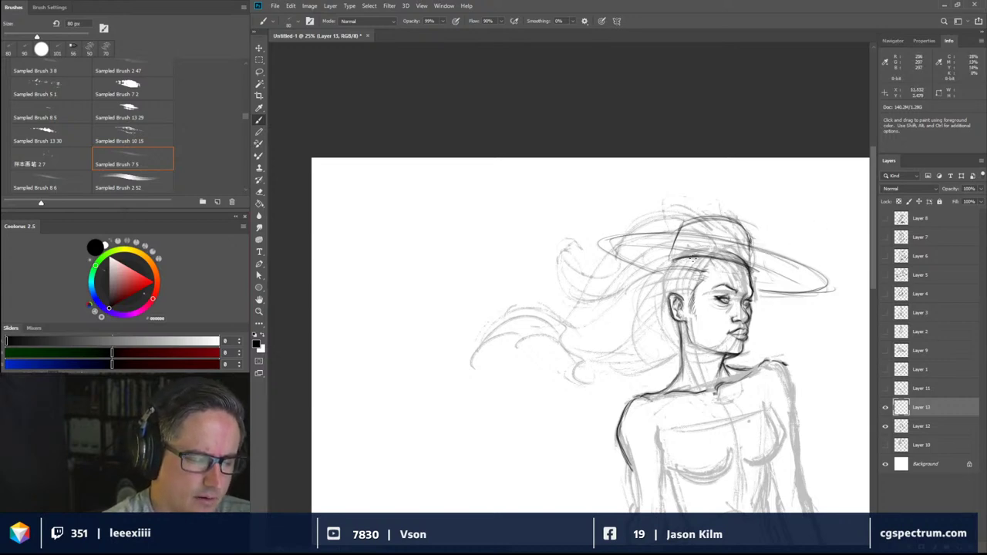
# - Draw swept-back hair strands beneath the hat and darken the rear curve of the brim
pyautogui.moveTo(676, 260)
pyautogui.mouseDown()
pyautogui.moveTo(661, 280)
pyautogui.moveTo(693, 258)
pyautogui.moveTo(664, 289)
pyautogui.moveTo(695, 254)
pyautogui.moveTo(679, 283)
pyautogui.moveTo(725, 254)
pyautogui.moveTo(675, 276)
pyautogui.mouseUp()
pyautogui.moveTo(714, 259); pyautogui.dragTo(685, 266)
pyautogui.moveTo(703, 256)
pyautogui.mouseDown()
pyautogui.moveTo(663, 283)
pyautogui.moveTo(683, 265)
pyautogui.mouseUp()
pyautogui.moveTo(693, 257); pyautogui.dragTo(672, 289)
pyautogui.moveTo(688, 272)
pyautogui.mouseDown()
pyautogui.moveTo(671, 290)
pyautogui.moveTo(617, 279)
pyautogui.mouseUp()
pyautogui.moveTo(618, 246); pyautogui.dragTo(603, 260)
pyautogui.moveTo(670, 260); pyautogui.dragTo(625, 281)
pyautogui.moveTo(652, 239)
pyautogui.mouseDown()
pyautogui.moveTo(607, 276)
pyautogui.moveTo(594, 245)
pyautogui.moveTo(614, 237)
pyautogui.mouseUp()
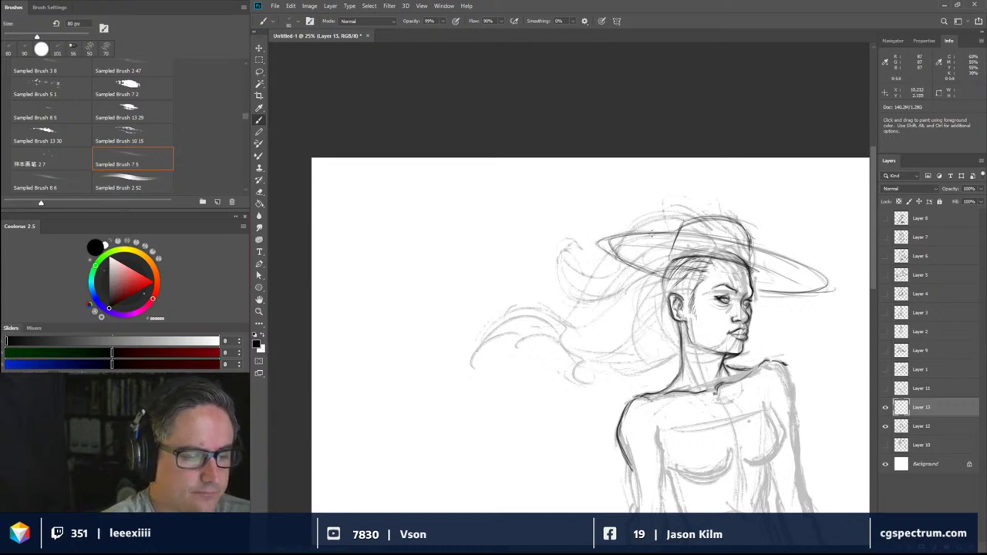
pyautogui.moveTo(688, 227); pyautogui.dragTo(603, 239)
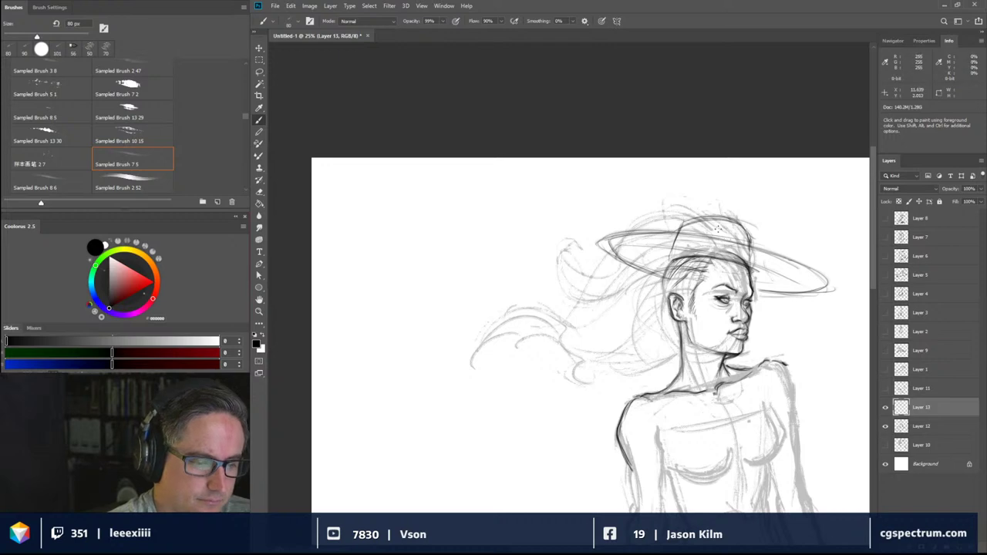
# - Try a curling plume on top of the hat's crown and undo it
pyautogui.moveTo(737, 234)
pyautogui.mouseDown()
pyautogui.moveTo(676, 186)
pyautogui.moveTo(696, 180)
pyautogui.moveTo(734, 213)
pyautogui.mouseUp()
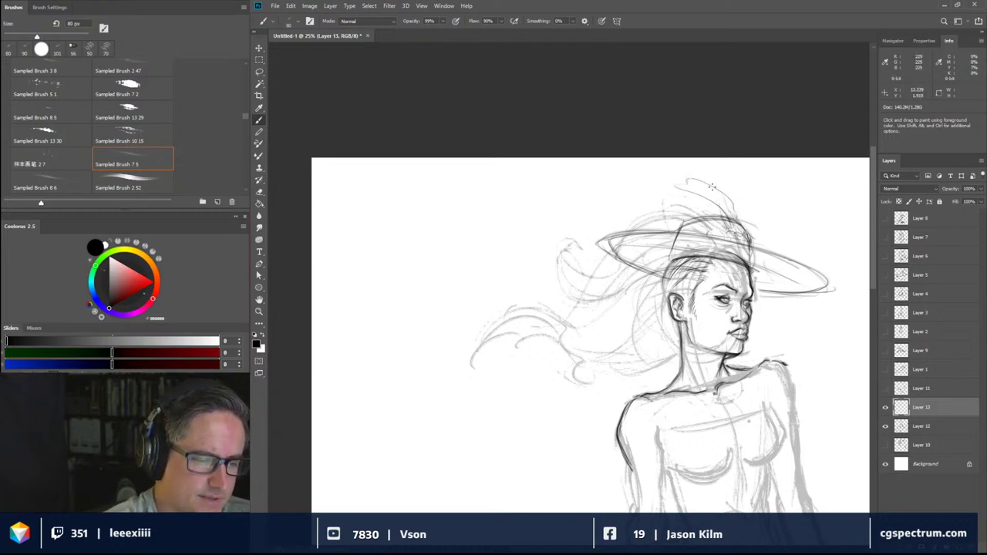
pyautogui.moveTo(669, 181); pyautogui.dragTo(732, 216)
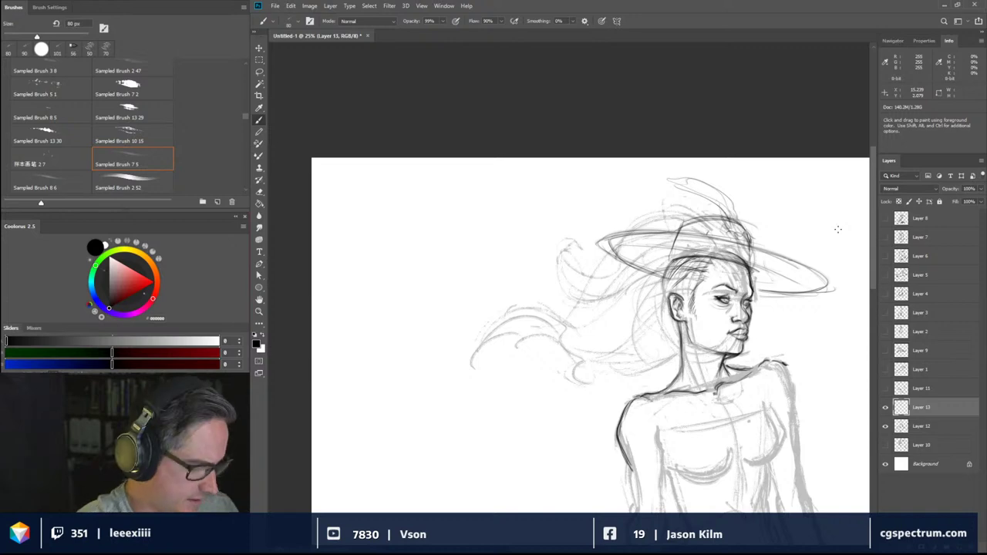
pyautogui.hotkey('ctrl', 'z')
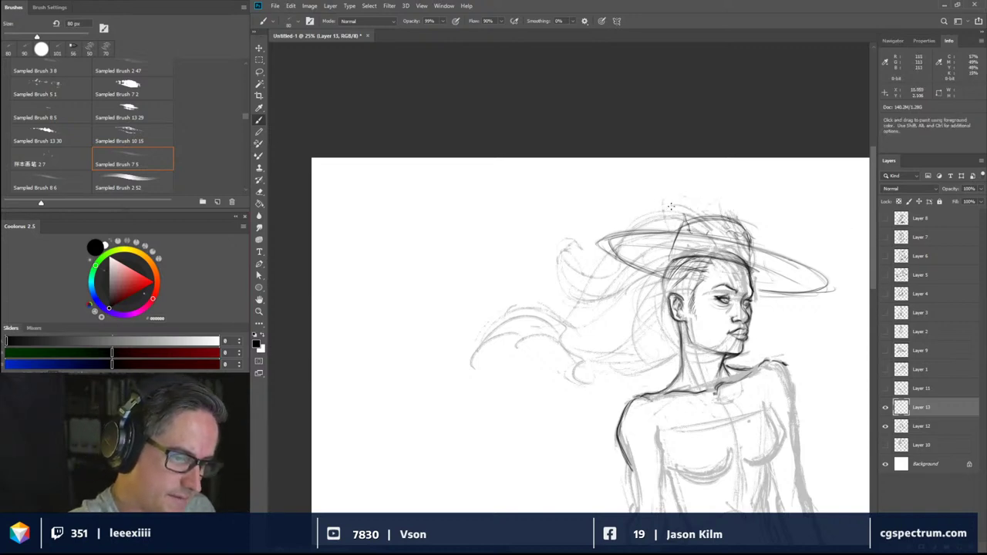
# - Draw a cluster of pointed feathers rising from the back of the hat's crown
pyautogui.moveTo(682, 213)
pyautogui.mouseDown()
pyautogui.moveTo(654, 187)
pyautogui.moveTo(698, 224)
pyautogui.moveTo(668, 210)
pyautogui.moveTo(696, 230)
pyautogui.mouseUp()
pyautogui.moveTo(697, 228); pyautogui.dragTo(687, 192)
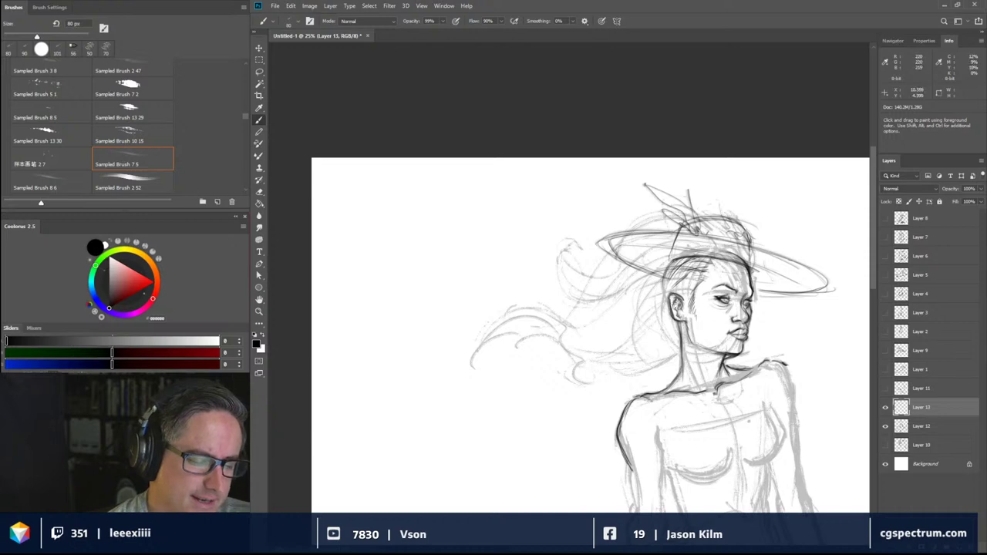
# - Sketch the hair gathered into a low bun behind the ear and neck, and touch up the far eye and brow
pyautogui.moveTo(663, 268); pyautogui.dragTo(666, 312)
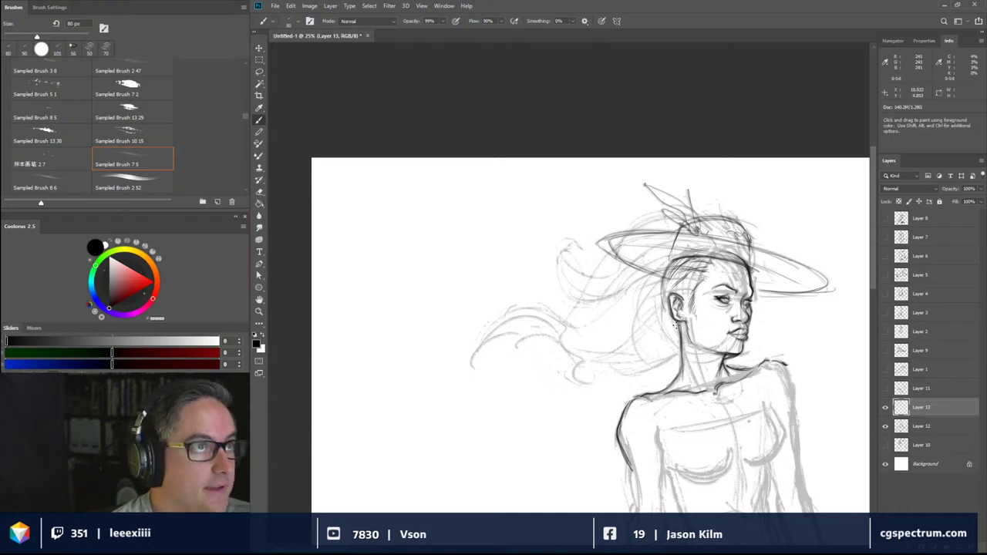
pyautogui.moveTo(664, 275)
pyautogui.mouseDown()
pyautogui.moveTo(663, 313)
pyautogui.moveTo(629, 332)
pyautogui.moveTo(665, 359)
pyautogui.moveTo(654, 356)
pyautogui.mouseUp()
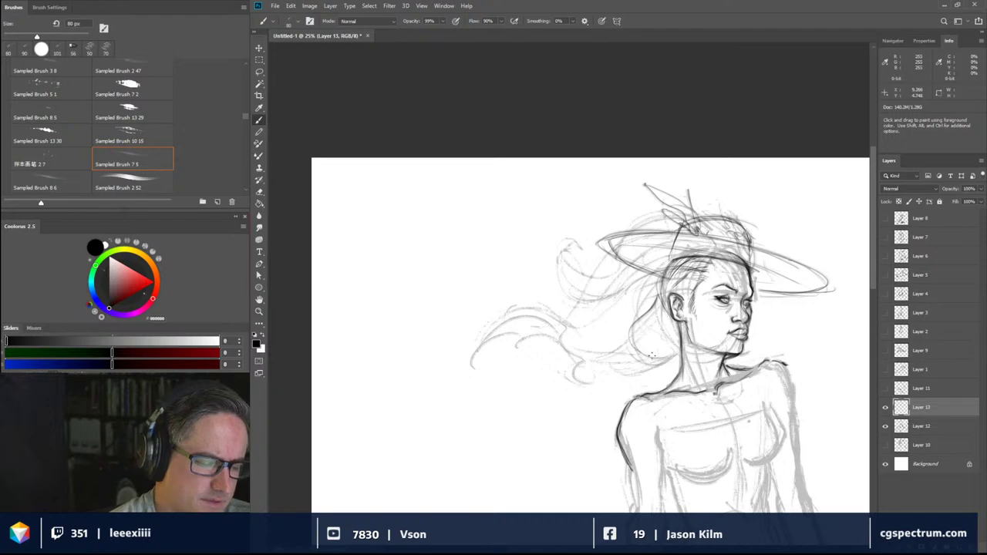
pyautogui.moveTo(655, 290)
pyautogui.mouseDown()
pyautogui.moveTo(637, 322)
pyautogui.moveTo(663, 359)
pyautogui.moveTo(679, 341)
pyautogui.moveTo(658, 353)
pyautogui.mouseUp()
pyautogui.moveTo(655, 307)
pyautogui.mouseDown()
pyautogui.moveTo(673, 338)
pyautogui.moveTo(655, 353)
pyautogui.moveTo(639, 342)
pyautogui.moveTo(673, 348)
pyautogui.moveTo(655, 333)
pyautogui.moveTo(670, 336)
pyautogui.mouseUp()
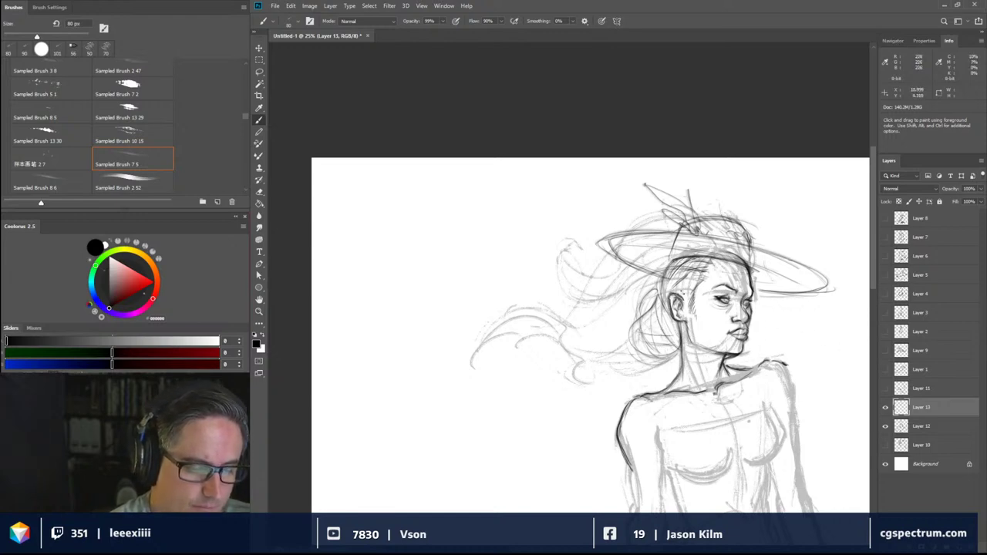
pyautogui.moveTo(659, 298)
pyautogui.mouseDown()
pyautogui.moveTo(658, 278)
pyautogui.moveTo(675, 263)
pyautogui.mouseUp()
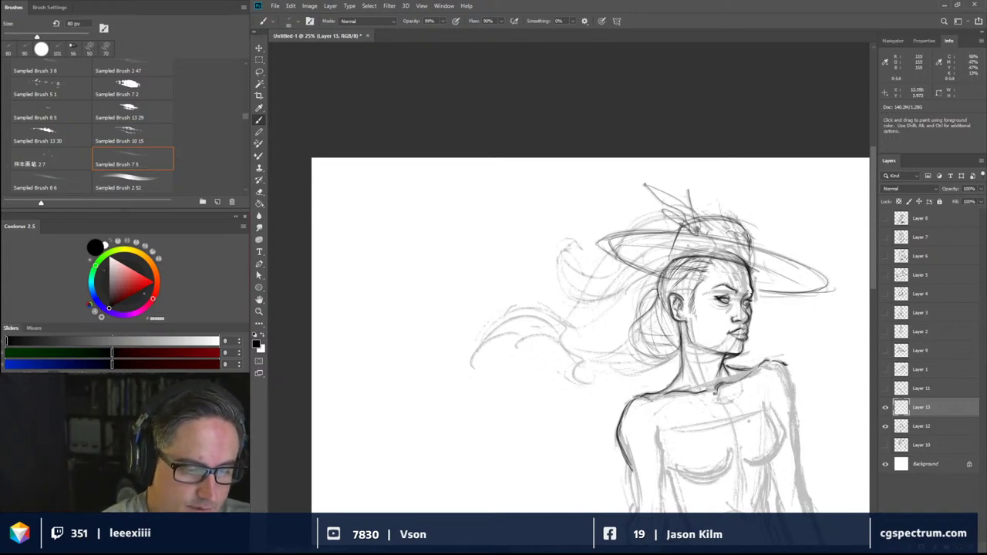
pyautogui.moveTo(748, 289); pyautogui.dragTo(754, 294)
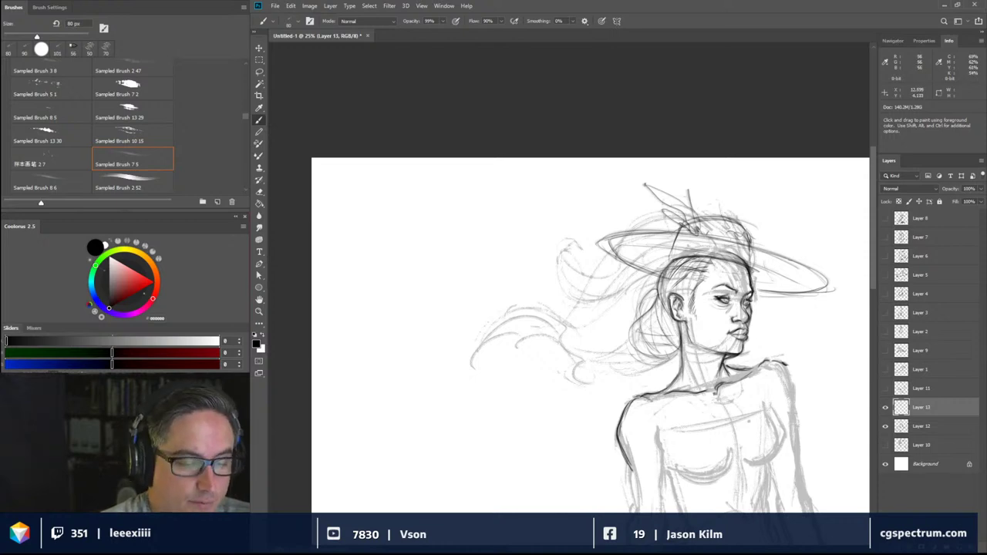
pyautogui.moveTo(745, 303); pyautogui.dragTo(751, 300)
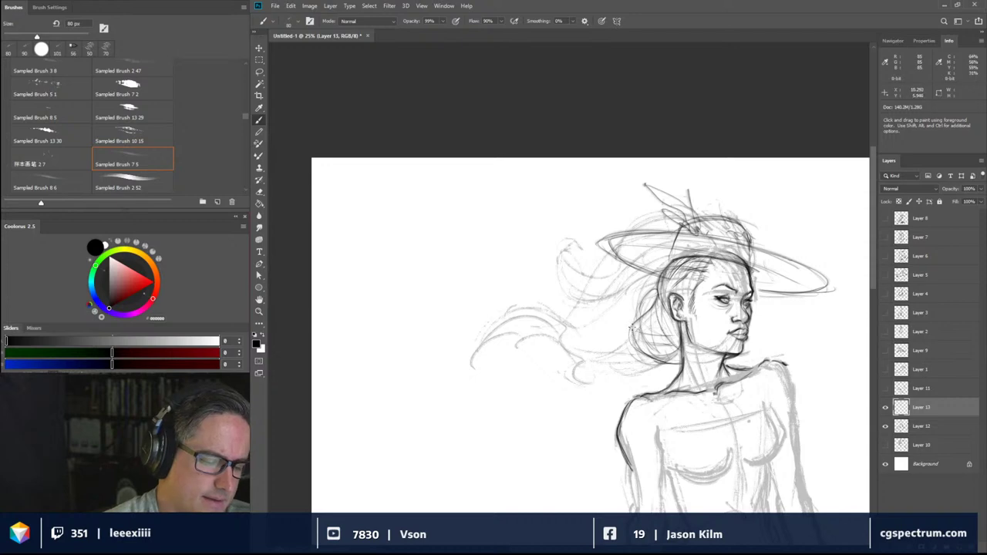
# - Darken the outline of the low bun and restate the hat brim's long upper edge and pointed front tip
pyautogui.moveTo(633, 337); pyautogui.dragTo(655, 364)
pyautogui.moveTo(643, 325)
pyautogui.mouseDown()
pyautogui.moveTo(631, 351)
pyautogui.moveTo(627, 340)
pyautogui.mouseUp()
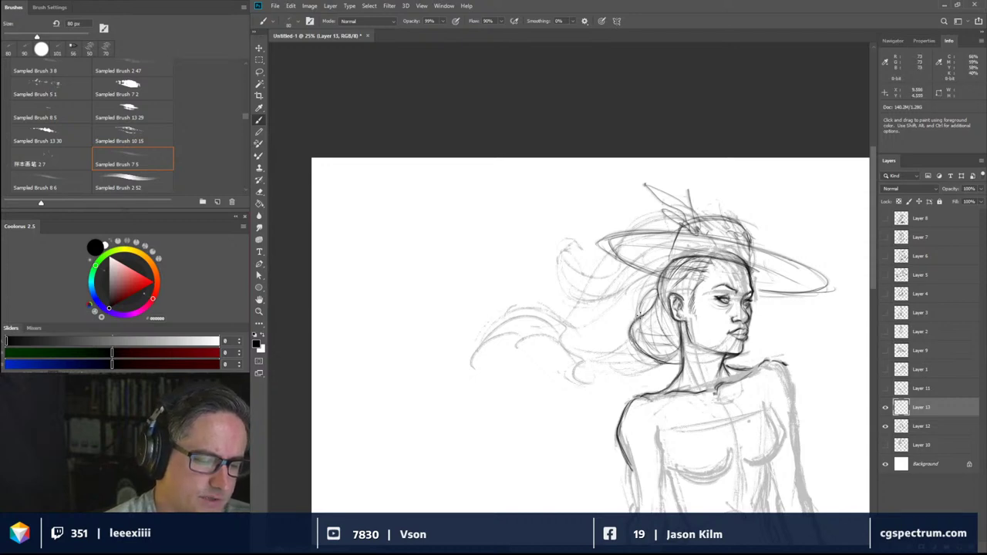
pyautogui.moveTo(655, 289); pyautogui.dragTo(639, 315)
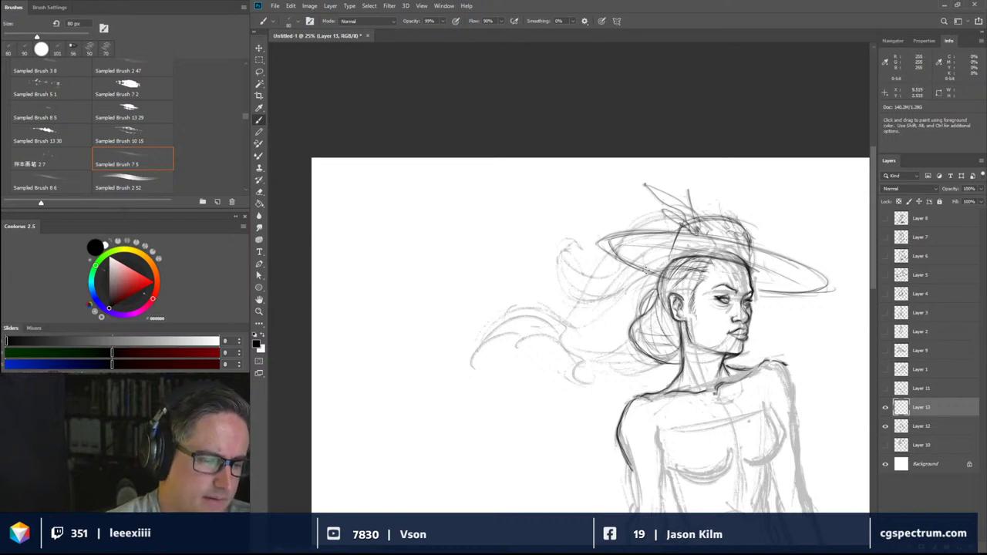
pyautogui.moveTo(602, 243)
pyautogui.mouseDown()
pyautogui.moveTo(698, 233)
pyautogui.moveTo(798, 264)
pyautogui.moveTo(837, 288)
pyautogui.mouseUp()
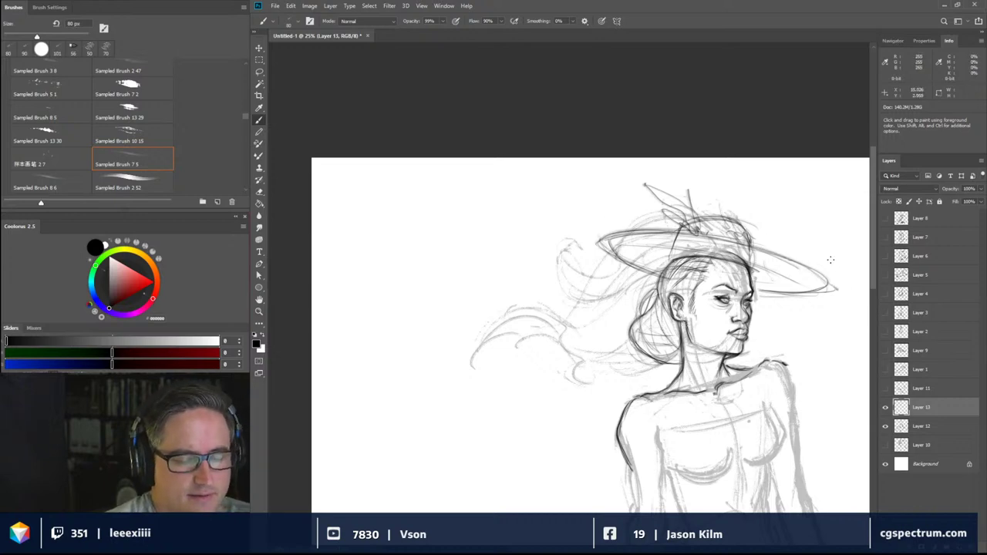
pyautogui.moveTo(772, 250)
pyautogui.mouseDown()
pyautogui.moveTo(831, 285)
pyautogui.moveTo(813, 291)
pyautogui.mouseUp()
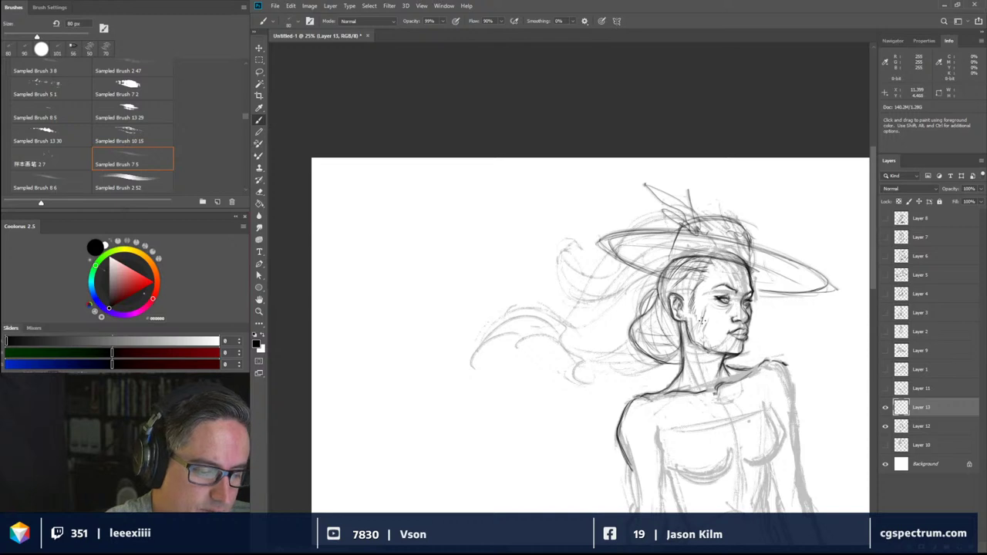
# - Hatch the cheek and the neck below the jaw, darken the hairline at the temple and mark the near armpit fold
pyautogui.moveTo(706, 310); pyautogui.dragTo(706, 350)
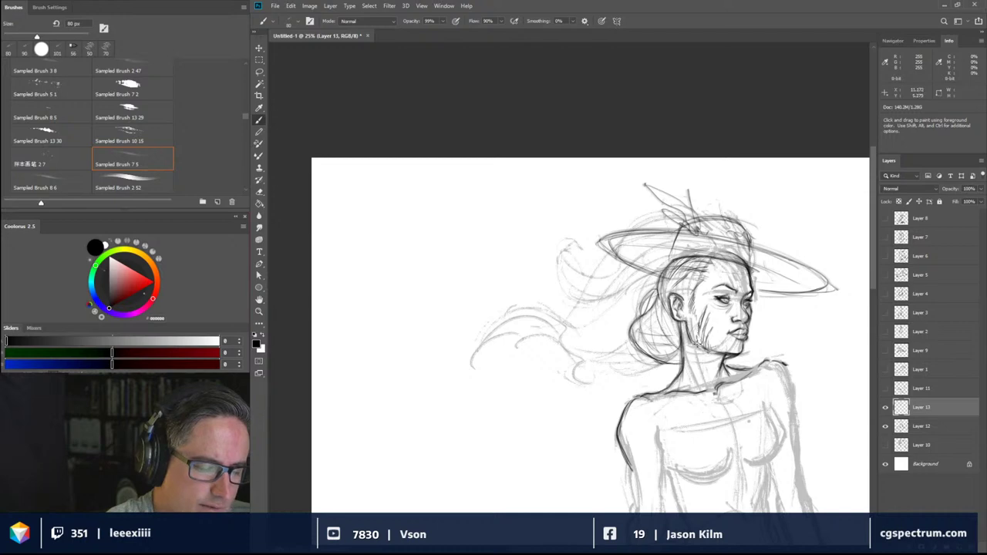
pyautogui.moveTo(700, 348); pyautogui.dragTo(693, 363)
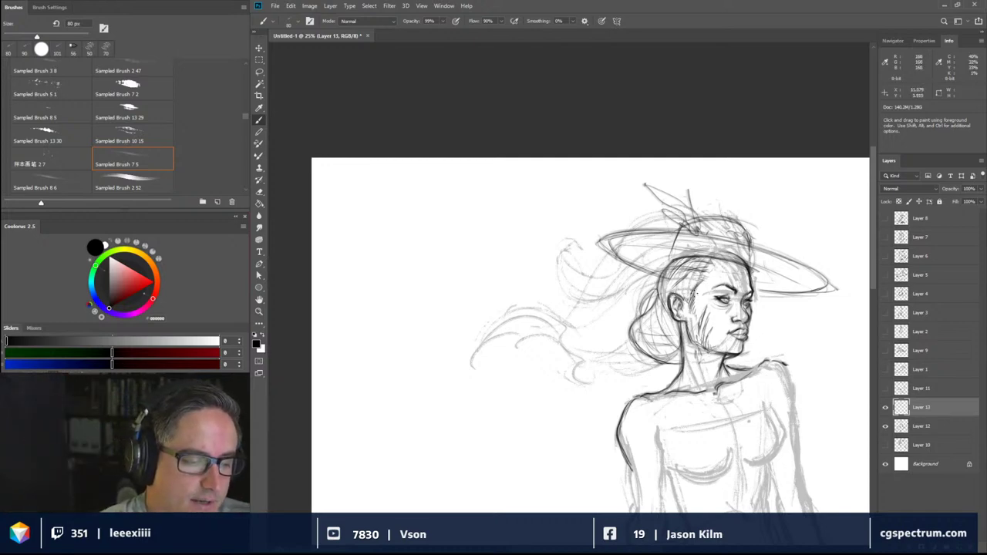
pyautogui.moveTo(693, 296)
pyautogui.mouseDown()
pyautogui.moveTo(697, 269)
pyautogui.moveTo(721, 259)
pyautogui.mouseUp()
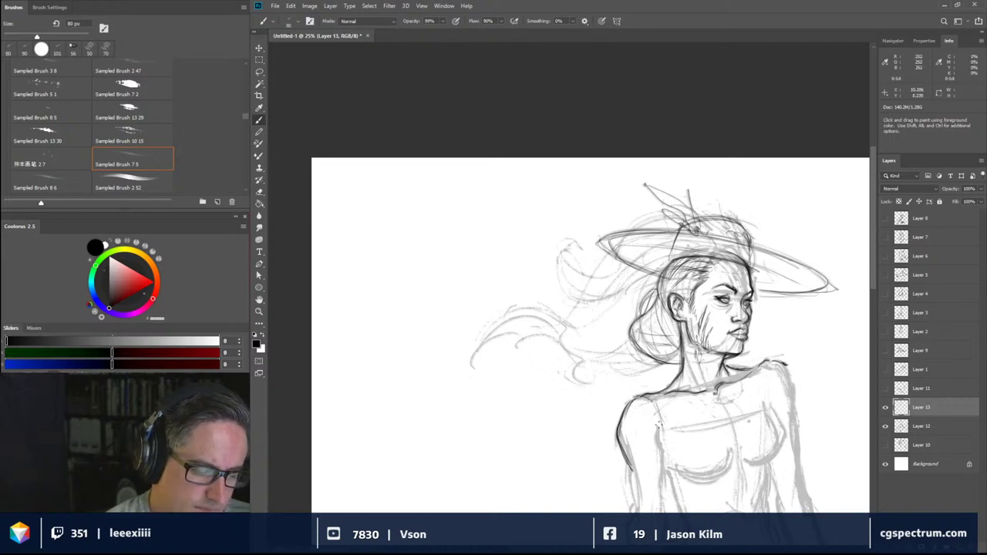
pyautogui.moveTo(652, 435); pyautogui.dragTo(661, 454)
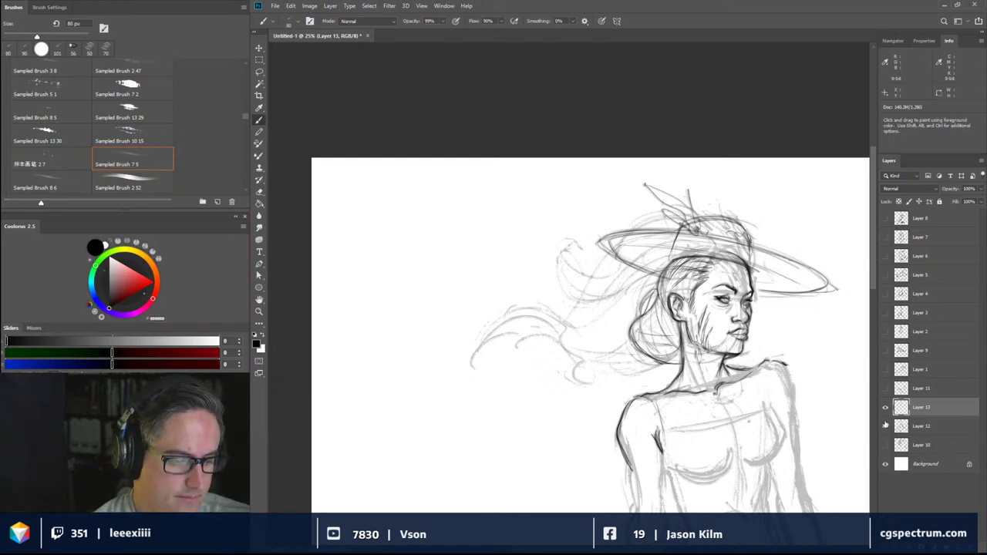
# - On Layer 12, lasso the horse and the woman's body below the shoulders, shift them slightly down and deselect
pyautogui.hotkey('ctrl', '-')
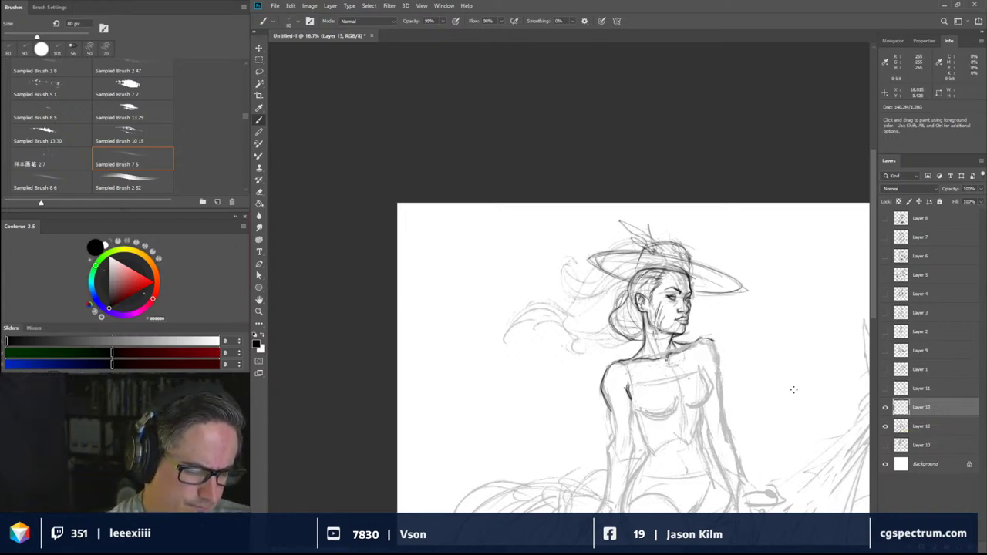
pyautogui.hotkey('ctrl', '-')
pyautogui.hotkey('ctrl', '-')
pyautogui.hotkey('ctrl', '+')
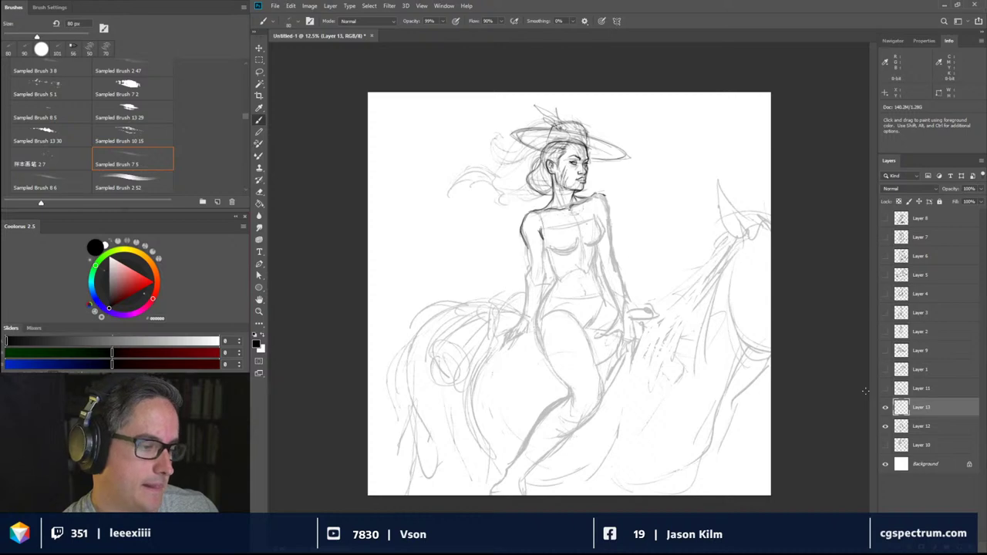
pyautogui.click(259, 73)
pyautogui.click(921, 426)
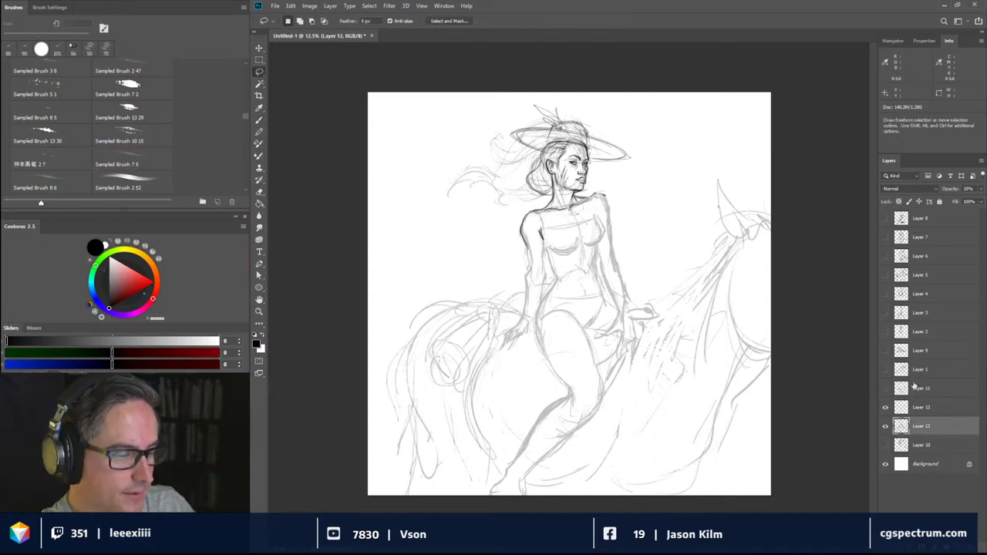
pyautogui.moveTo(756, 188)
pyautogui.mouseDown()
pyautogui.moveTo(684, 178)
pyautogui.moveTo(647, 220)
pyautogui.moveTo(570, 225)
pyautogui.moveTo(535, 245)
pyautogui.moveTo(455, 259)
pyautogui.moveTo(348, 417)
pyautogui.moveTo(783, 445)
pyautogui.moveTo(768, 183)
pyautogui.moveTo(709, 138)
pyautogui.mouseUp()
pyautogui.moveTo(696, 309); pyautogui.dragTo(697, 321)
pyautogui.press('Return')
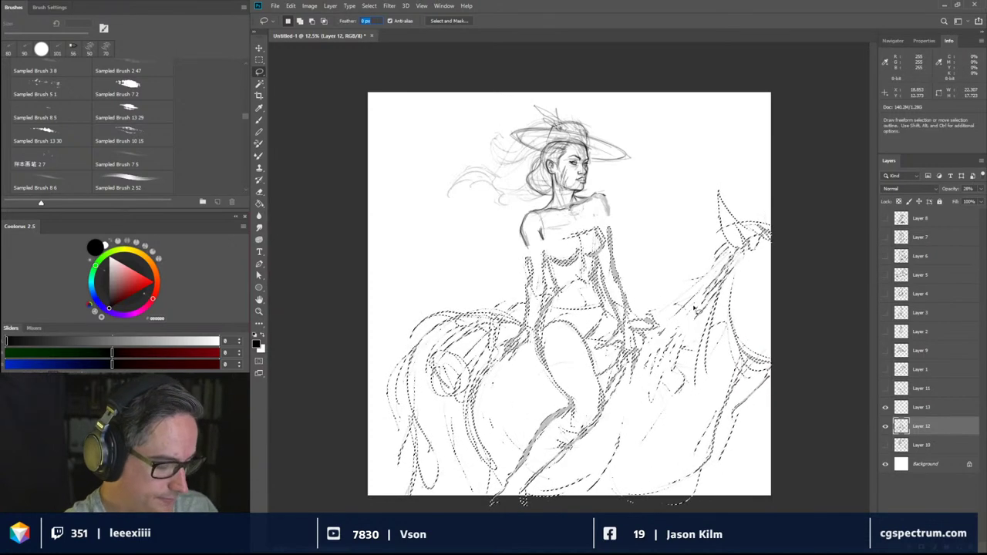
pyautogui.hotkey('ctrl', 'd')
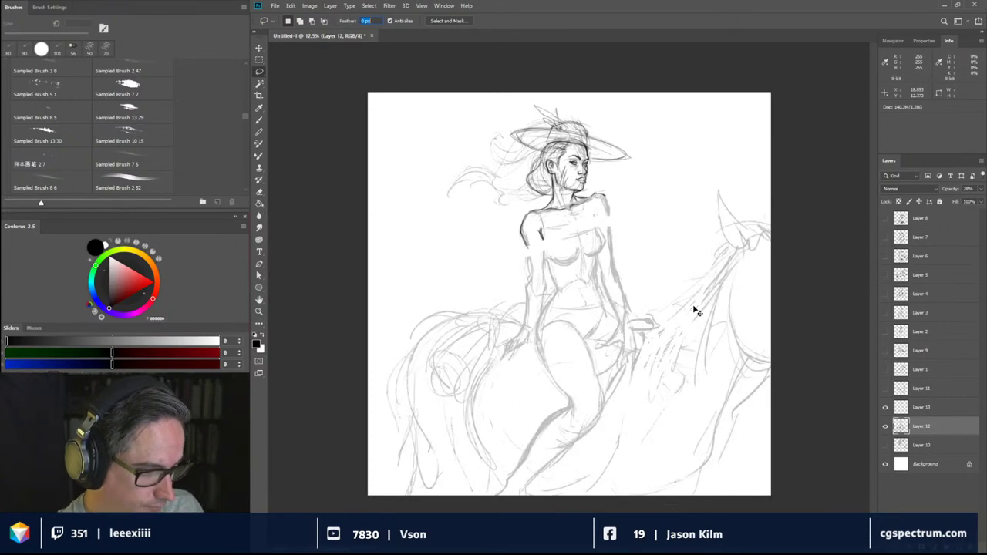
# - On Layer 13, brush in the far breast's contour, the cleavage line and the near armpit and inner upper arm, and restate the bun's underside
pyautogui.click(922, 410)
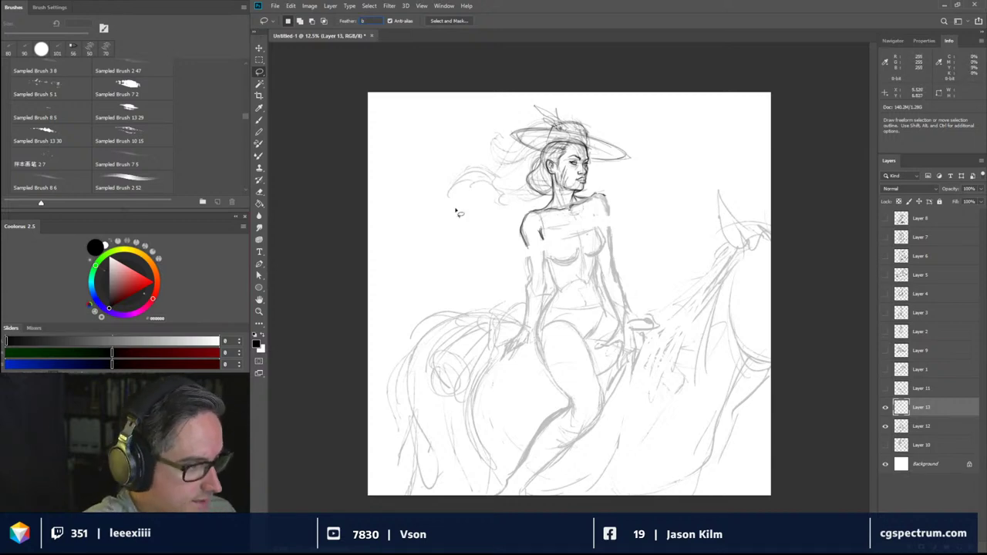
pyautogui.click(259, 120)
pyautogui.click(615, 212)
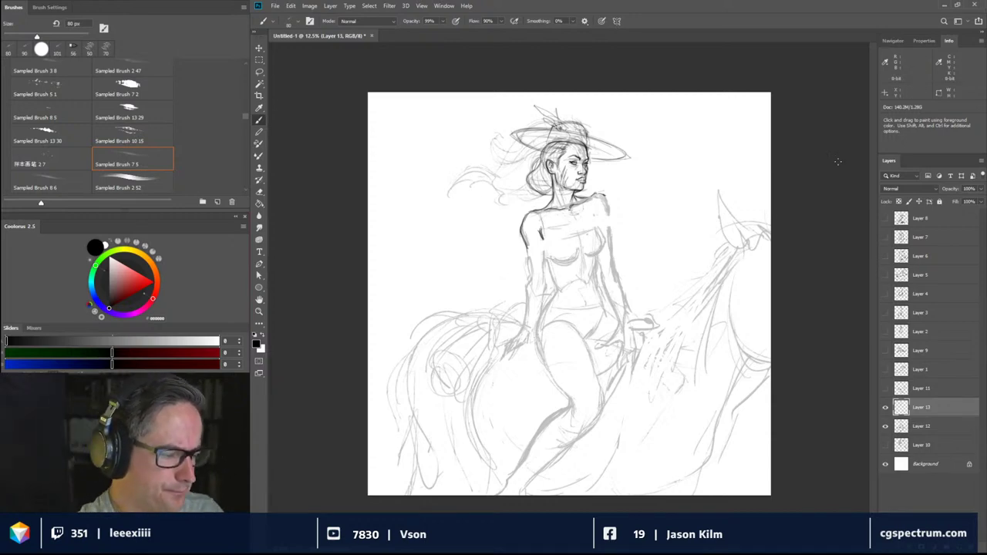
pyautogui.hotkey('ctrl', '+')
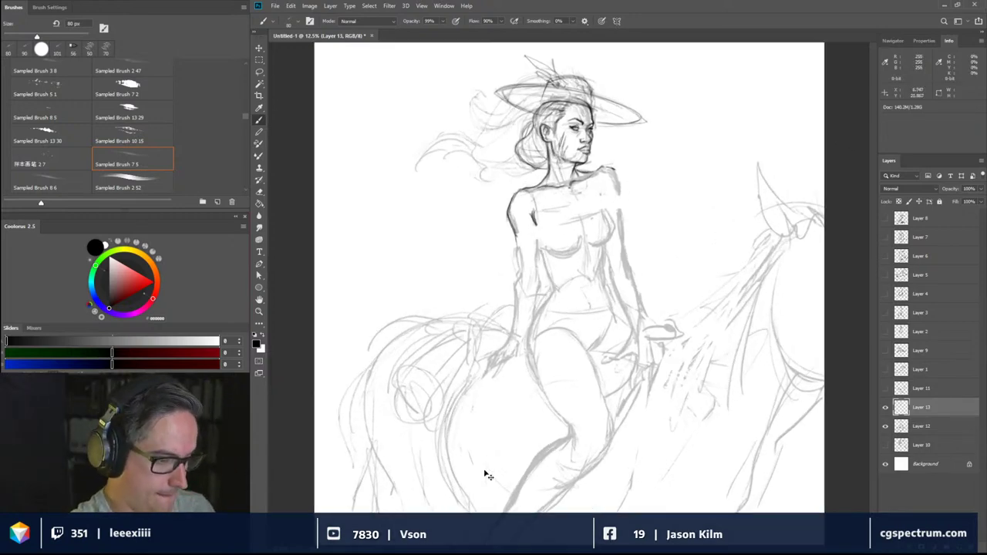
pyautogui.moveTo(683, 275); pyautogui.dragTo(645, 335)
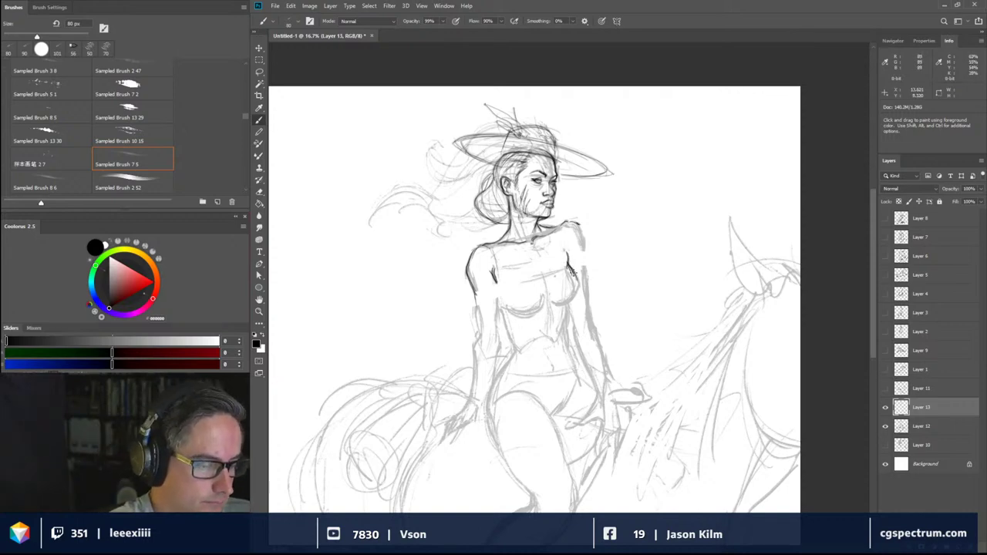
pyautogui.moveTo(570, 268)
pyautogui.mouseDown()
pyautogui.moveTo(580, 290)
pyautogui.moveTo(572, 308)
pyautogui.moveTo(557, 304)
pyautogui.mouseUp()
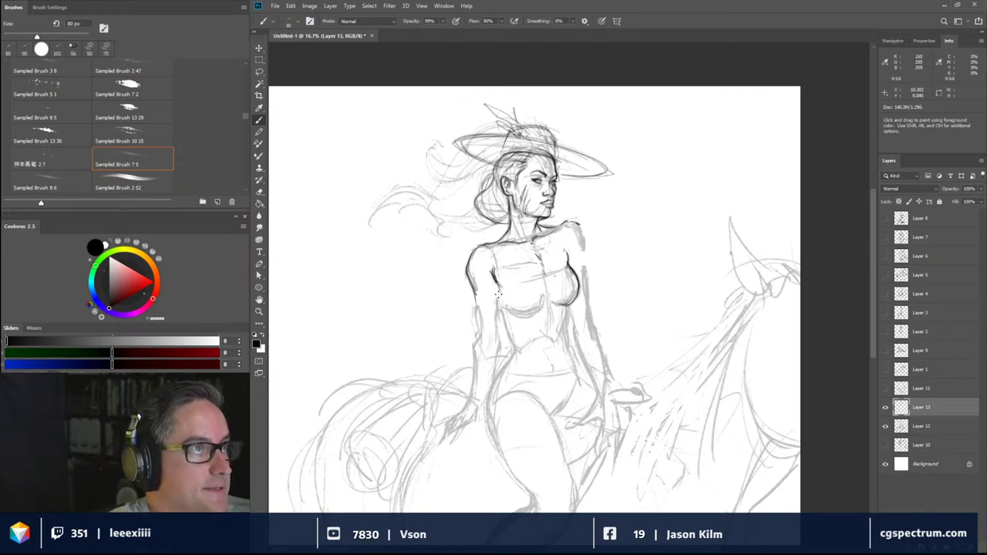
pyautogui.moveTo(497, 282); pyautogui.dragTo(500, 310)
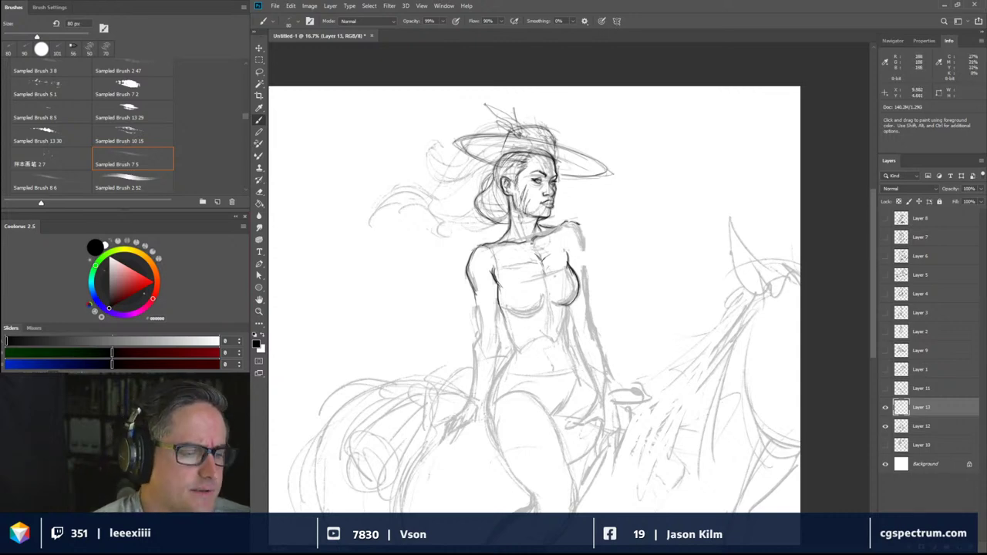
pyautogui.moveTo(479, 216); pyautogui.dragTo(505, 225)
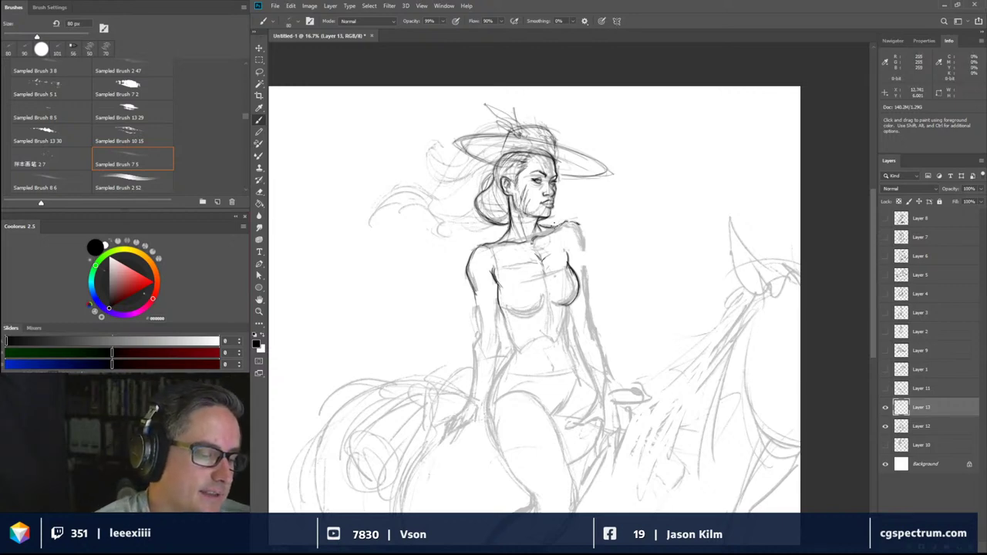
# - Outline the far shoulder and upper arm down to the elbow and darken the far side of the waist
pyautogui.moveTo(556, 225)
pyautogui.mouseDown()
pyautogui.moveTo(568, 222)
pyautogui.moveTo(584, 247)
pyautogui.moveTo(579, 283)
pyautogui.moveTo(590, 313)
pyautogui.moveTo(587, 275)
pyautogui.moveTo(575, 336)
pyautogui.moveTo(577, 324)
pyautogui.mouseUp()
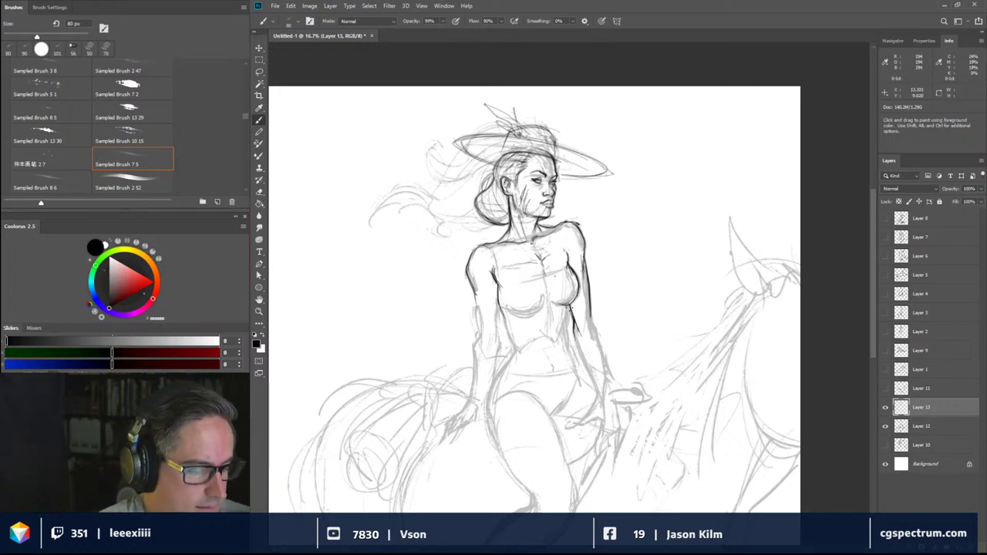
pyautogui.moveTo(568, 307); pyautogui.dragTo(575, 333)
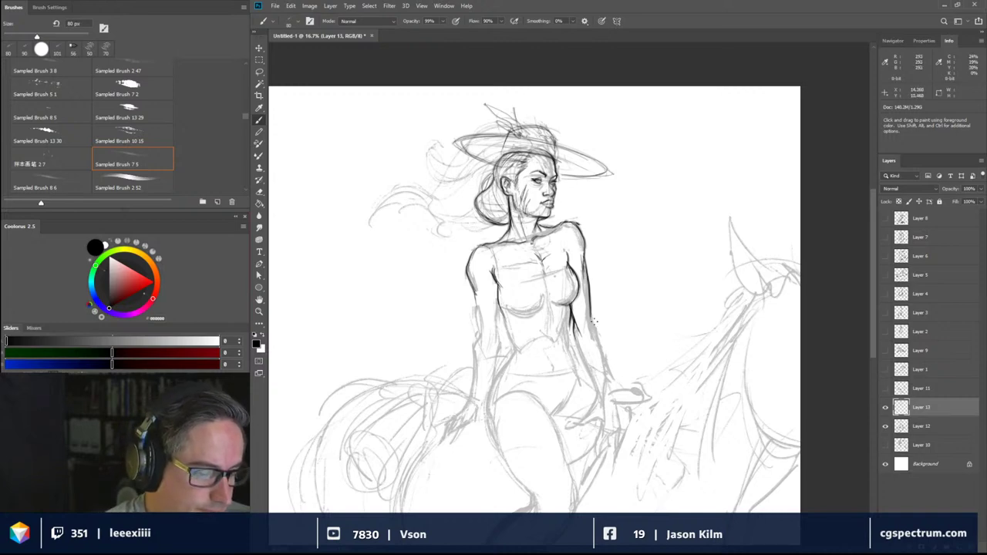
pyautogui.moveTo(571, 309); pyautogui.dragTo(592, 371)
pyautogui.moveTo(577, 331)
pyautogui.mouseDown()
pyautogui.moveTo(599, 376)
pyautogui.moveTo(608, 374)
pyautogui.mouseUp()
# - With a 125 px brush, sketch the far forearm with wrapped bands, the lower hip curve and the hand resting on the saddle
pyautogui.press('[')
pyautogui.moveTo(577, 333)
pyautogui.mouseDown()
pyautogui.moveTo(602, 375)
pyautogui.moveTo(602, 330)
pyautogui.moveTo(578, 336)
pyautogui.moveTo(590, 323)
pyautogui.moveTo(577, 335)
pyautogui.moveTo(601, 331)
pyautogui.moveTo(597, 355)
pyautogui.mouseUp()
pyautogui.moveTo(591, 319)
pyautogui.mouseDown()
pyautogui.moveTo(605, 369)
pyautogui.moveTo(594, 408)
pyautogui.moveTo(555, 421)
pyautogui.mouseUp()
pyautogui.moveTo(608, 398)
pyautogui.mouseDown()
pyautogui.moveTo(596, 407)
pyautogui.moveTo(640, 389)
pyautogui.moveTo(612, 392)
pyautogui.moveTo(630, 390)
pyautogui.mouseUp()
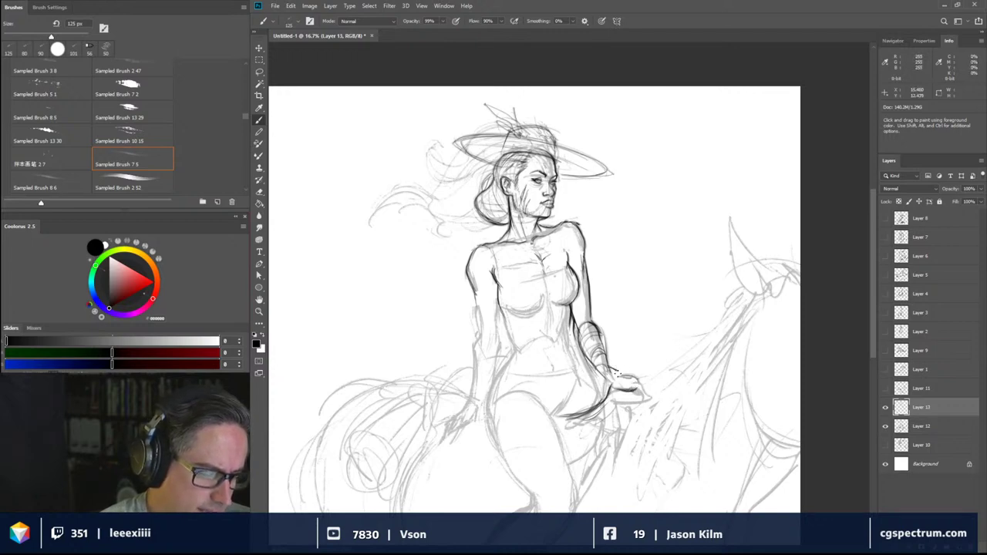
pyautogui.moveTo(620, 369)
pyautogui.mouseDown()
pyautogui.moveTo(633, 364)
pyautogui.moveTo(634, 388)
pyautogui.moveTo(640, 366)
pyautogui.moveTo(646, 390)
pyautogui.moveTo(623, 388)
pyautogui.moveTo(637, 402)
pyautogui.moveTo(605, 385)
pyautogui.moveTo(603, 400)
pyautogui.moveTo(611, 404)
pyautogui.moveTo(614, 392)
pyautogui.mouseUp()
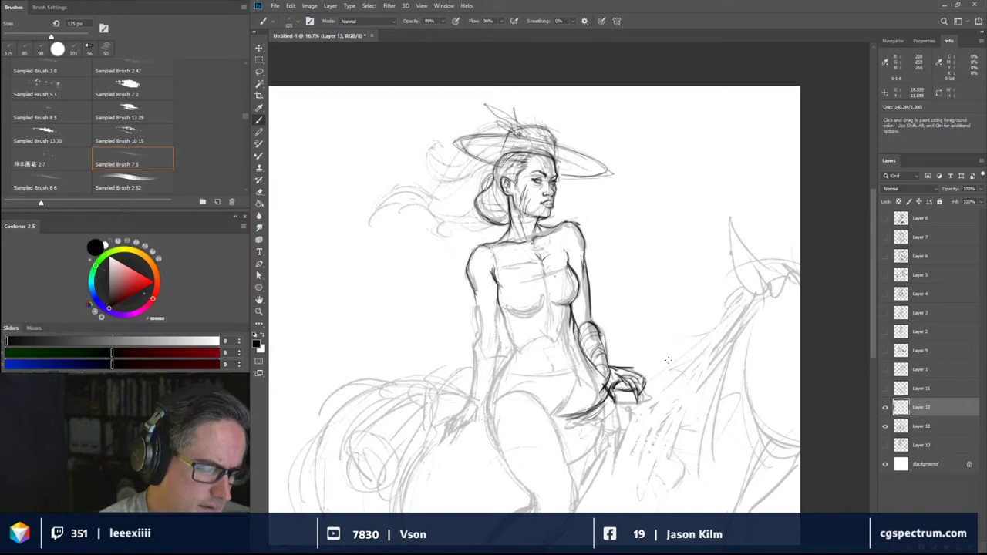
# - Strengthen the far forearm's edges and elbow, and darken the knuckles and fingers of the hand resting on the saddle
pyautogui.moveTo(613, 353); pyautogui.dragTo(606, 368)
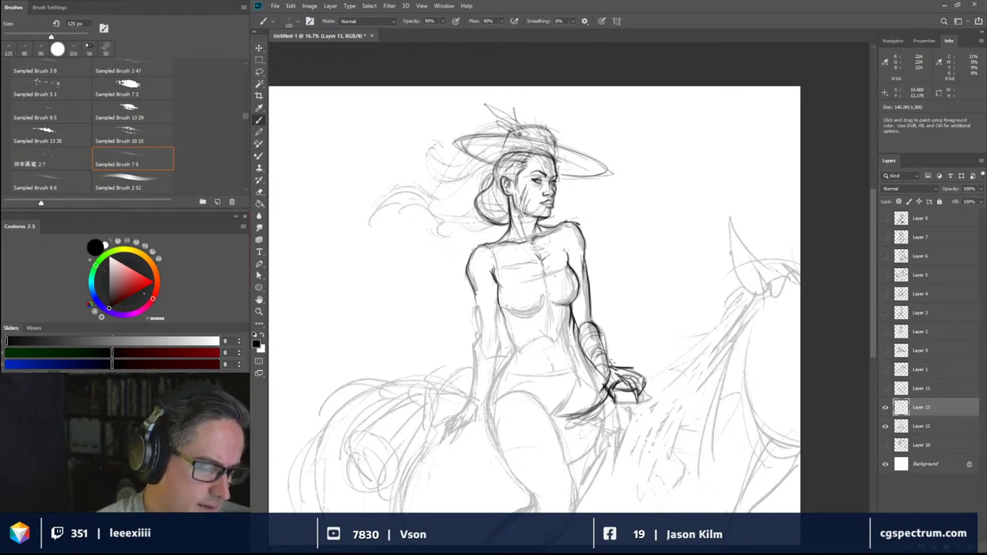
pyautogui.moveTo(615, 334)
pyautogui.mouseDown()
pyautogui.moveTo(600, 367)
pyautogui.moveTo(611, 366)
pyautogui.moveTo(590, 372)
pyautogui.mouseUp()
pyautogui.moveTo(589, 347); pyautogui.dragTo(581, 357)
pyautogui.moveTo(607, 362)
pyautogui.mouseDown()
pyautogui.moveTo(595, 373)
pyautogui.moveTo(579, 341)
pyautogui.mouseUp()
pyautogui.moveTo(583, 344)
pyautogui.mouseDown()
pyautogui.moveTo(582, 315)
pyautogui.moveTo(575, 322)
pyautogui.moveTo(584, 285)
pyautogui.mouseUp()
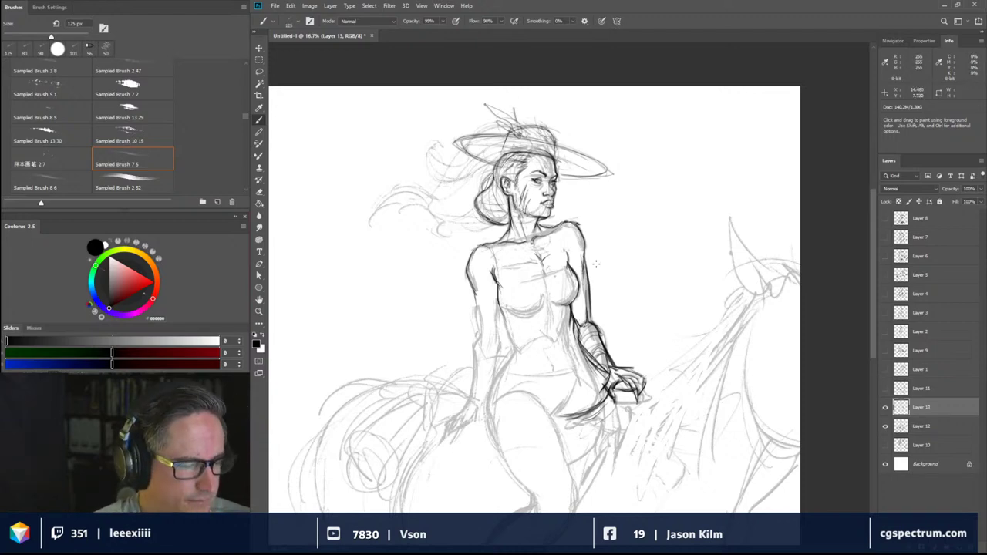
pyautogui.moveTo(617, 367)
pyautogui.mouseDown()
pyautogui.moveTo(648, 383)
pyautogui.moveTo(635, 401)
pyautogui.moveTo(624, 388)
pyautogui.mouseUp()
pyautogui.moveTo(634, 376); pyautogui.dragTo(611, 387)
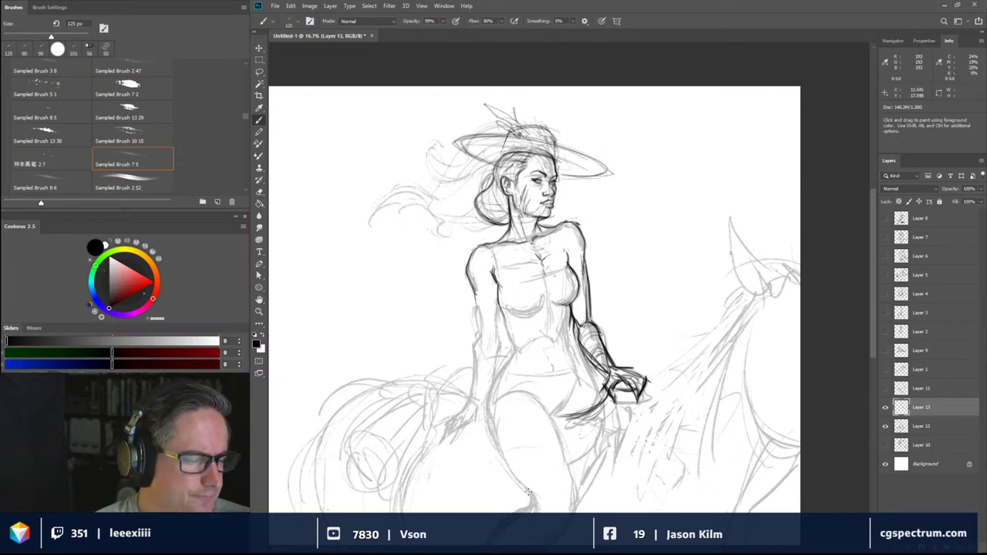
# - Outline the near arm through elbow and wrist, draw its hand and fingers resting behind the hip, and darken the waistline
pyautogui.moveTo(473, 285)
pyautogui.mouseDown()
pyautogui.moveTo(476, 312)
pyautogui.moveTo(474, 298)
pyautogui.moveTo(489, 343)
pyautogui.moveTo(494, 316)
pyautogui.moveTo(495, 341)
pyautogui.moveTo(488, 337)
pyautogui.moveTo(496, 327)
pyautogui.moveTo(497, 370)
pyautogui.mouseUp()
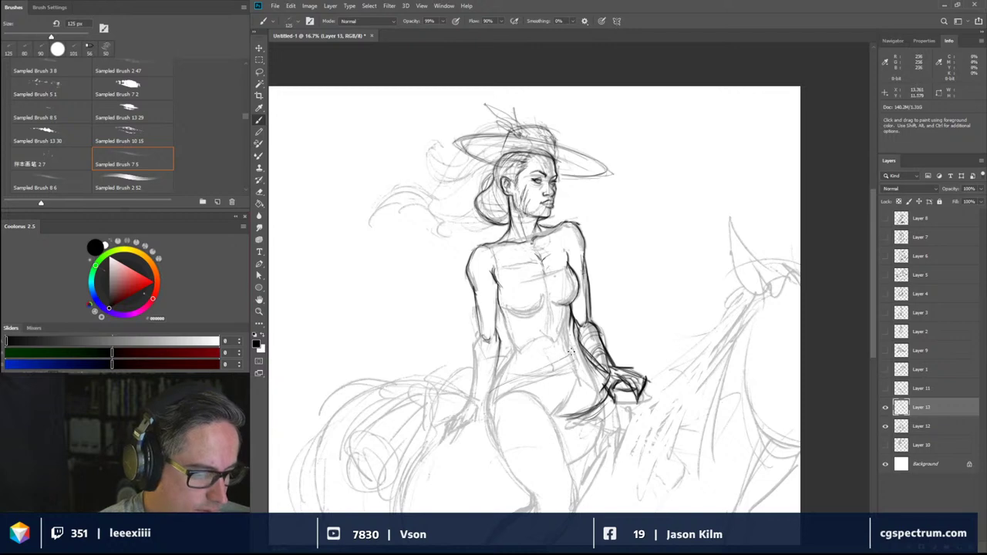
pyautogui.moveTo(575, 367); pyautogui.dragTo(511, 382)
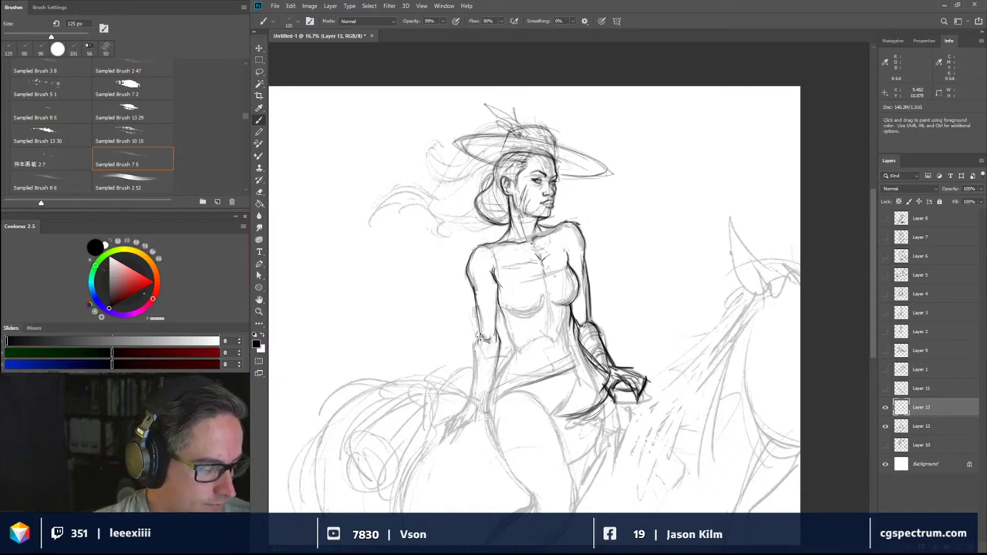
pyautogui.moveTo(478, 336); pyautogui.dragTo(470, 405)
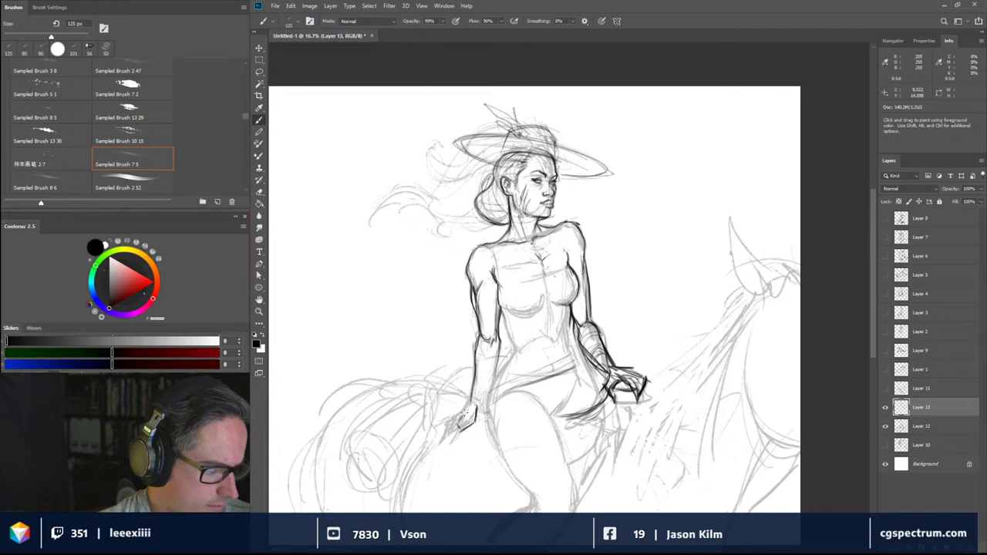
pyautogui.moveTo(465, 416)
pyautogui.mouseDown()
pyautogui.moveTo(434, 448)
pyautogui.moveTo(456, 436)
pyautogui.mouseUp()
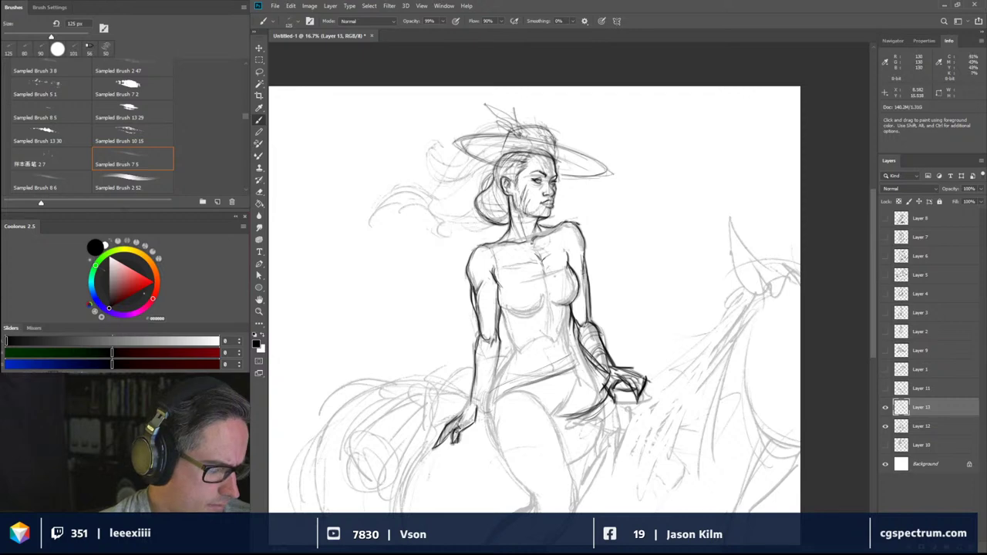
pyautogui.moveTo(446, 424); pyautogui.dragTo(439, 441)
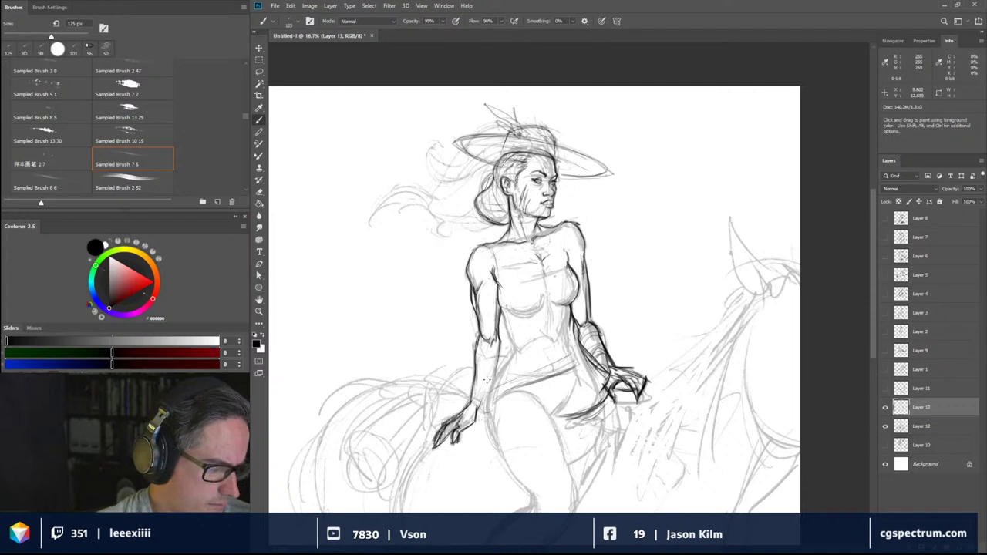
# - Darken the near forearm's inner edge and the adjoining hip contour, and undo a trial ellipse around their overlap
pyautogui.moveTo(495, 356)
pyautogui.mouseDown()
pyautogui.moveTo(477, 410)
pyautogui.moveTo(504, 366)
pyautogui.mouseUp()
pyautogui.moveTo(492, 399)
pyautogui.mouseDown()
pyautogui.moveTo(512, 353)
pyautogui.moveTo(480, 406)
pyautogui.mouseUp()
pyautogui.moveTo(501, 361); pyautogui.dragTo(479, 401)
pyautogui.moveTo(512, 366)
pyautogui.mouseDown()
pyautogui.moveTo(482, 358)
pyautogui.moveTo(507, 354)
pyautogui.mouseUp()
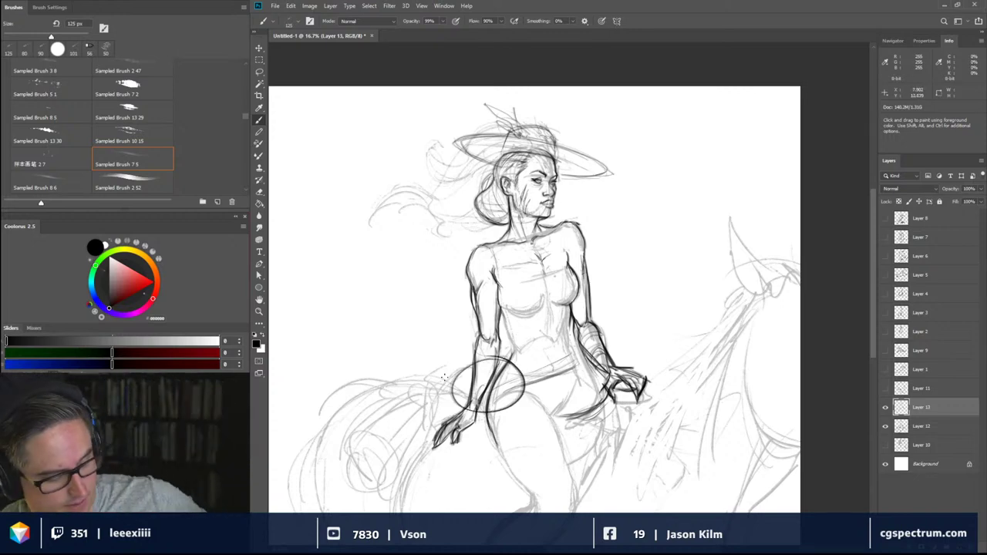
pyautogui.hotkey('ctrl', 'z')
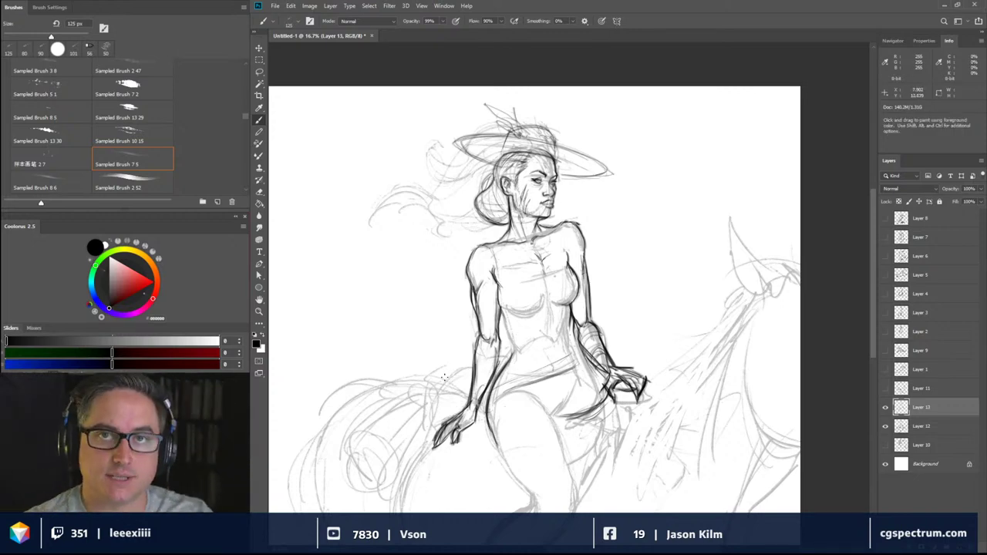
# - Sketch an example of two curves running together tangentially in the blank space beside the head, with a circled question mark next to it
pyautogui.moveTo(628, 119)
pyautogui.mouseDown()
pyautogui.moveTo(663, 169)
pyautogui.moveTo(674, 236)
pyautogui.mouseUp()
pyautogui.moveTo(621, 113)
pyautogui.mouseDown()
pyautogui.moveTo(644, 131)
pyautogui.moveTo(666, 185)
pyautogui.moveTo(660, 275)
pyautogui.mouseUp()
pyautogui.moveTo(651, 116)
pyautogui.mouseDown()
pyautogui.moveTo(671, 208)
pyautogui.moveTo(703, 257)
pyautogui.mouseUp()
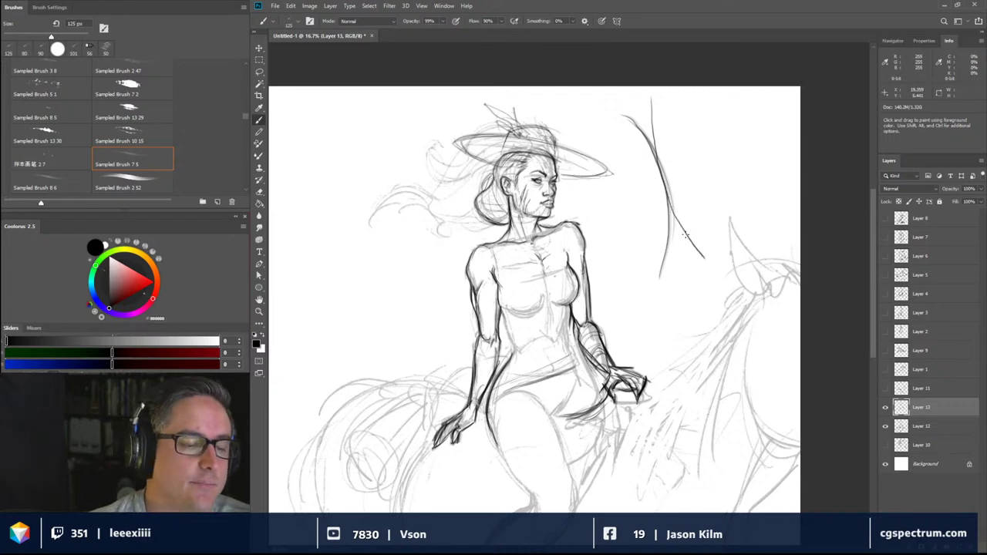
pyautogui.moveTo(696, 159)
pyautogui.mouseDown()
pyautogui.moveTo(711, 183)
pyautogui.moveTo(715, 152)
pyautogui.mouseUp()
pyautogui.click(702, 176)
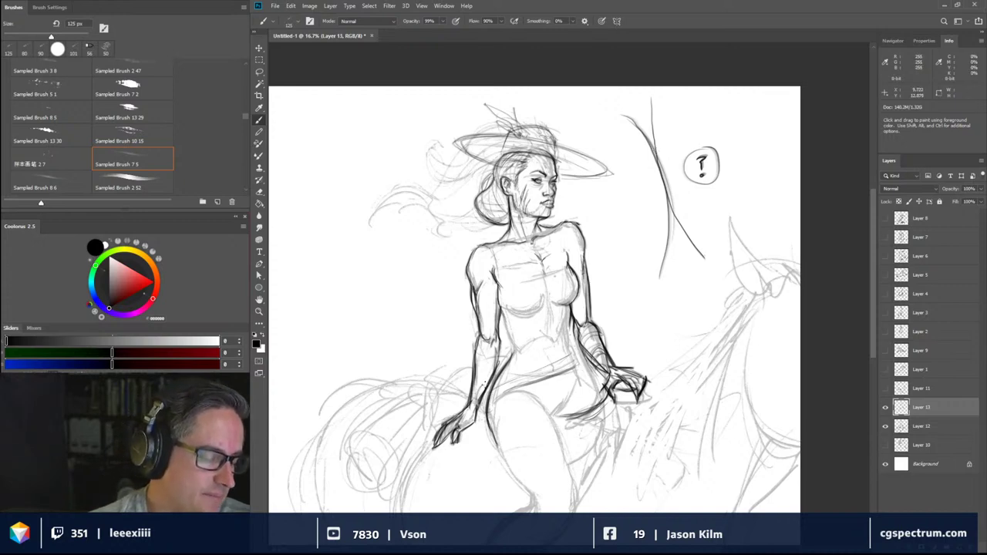
# - Try a hatched holster shape hanging from the near hip between the hand and the thigh, and undo its strokes
pyautogui.moveTo(484, 383)
pyautogui.mouseDown()
pyautogui.moveTo(509, 376)
pyautogui.moveTo(479, 422)
pyautogui.moveTo(481, 454)
pyautogui.moveTo(495, 441)
pyautogui.moveTo(493, 466)
pyautogui.moveTo(477, 450)
pyautogui.mouseUp()
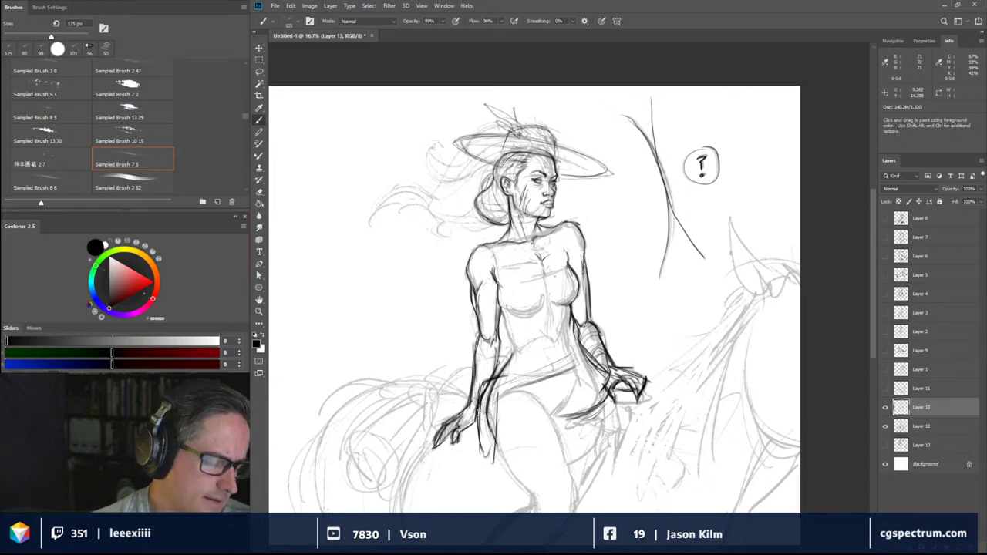
pyautogui.moveTo(476, 416); pyautogui.dragTo(479, 455)
pyautogui.moveTo(498, 384)
pyautogui.mouseDown()
pyautogui.moveTo(493, 447)
pyautogui.moveTo(479, 452)
pyautogui.mouseUp()
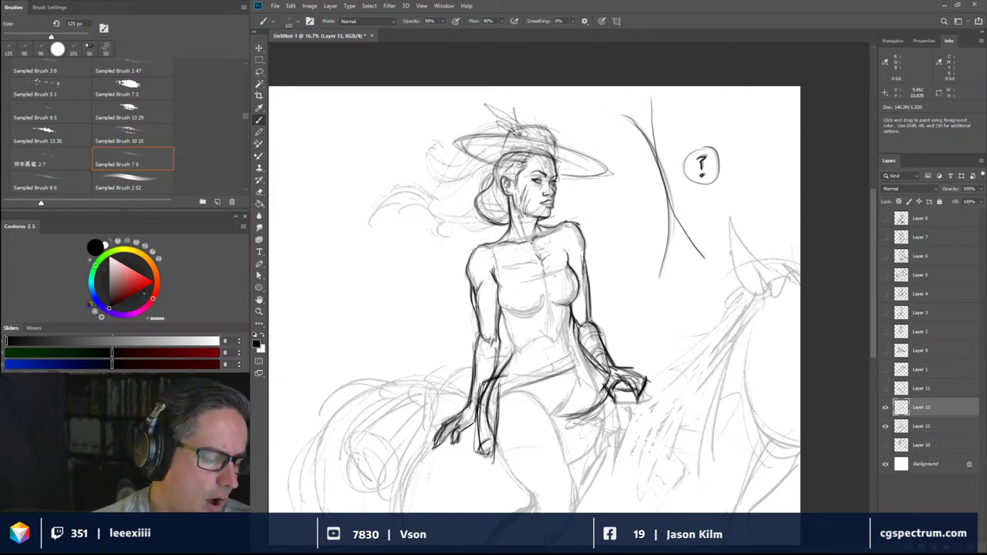
pyautogui.moveTo(498, 390)
pyautogui.mouseDown()
pyautogui.moveTo(474, 408)
pyautogui.moveTo(483, 466)
pyautogui.mouseUp()
pyautogui.moveTo(493, 421); pyautogui.dragTo(482, 458)
pyautogui.moveTo(497, 392)
pyautogui.mouseDown()
pyautogui.moveTo(478, 430)
pyautogui.moveTo(480, 407)
pyautogui.mouseUp()
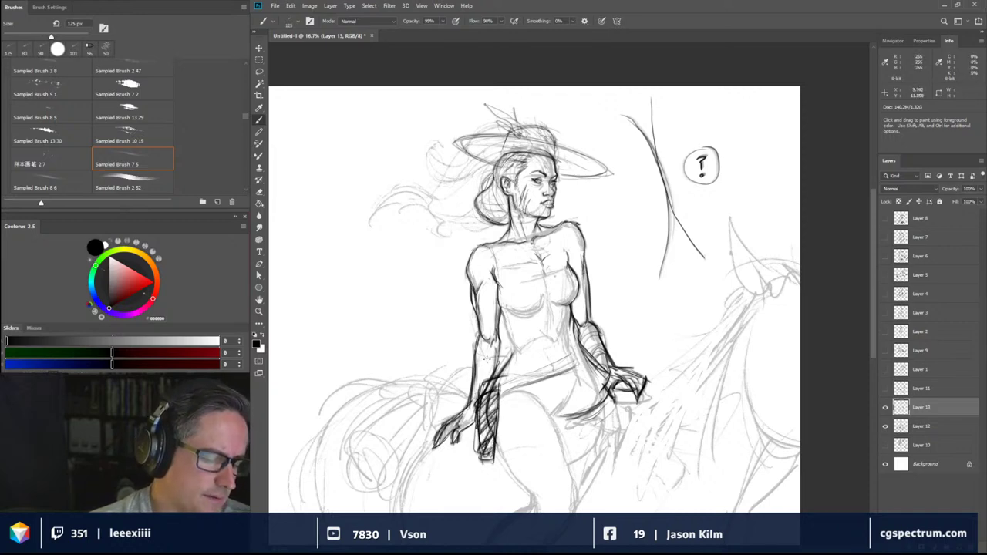
pyautogui.hotkey('ctrl', 'alt', 'z')
pyautogui.hotkey('ctrl', 'alt', 'z')
pyautogui.hotkey('ctrl', 'alt', 'z')
pyautogui.hotkey('ctrl', 'alt', 'z')
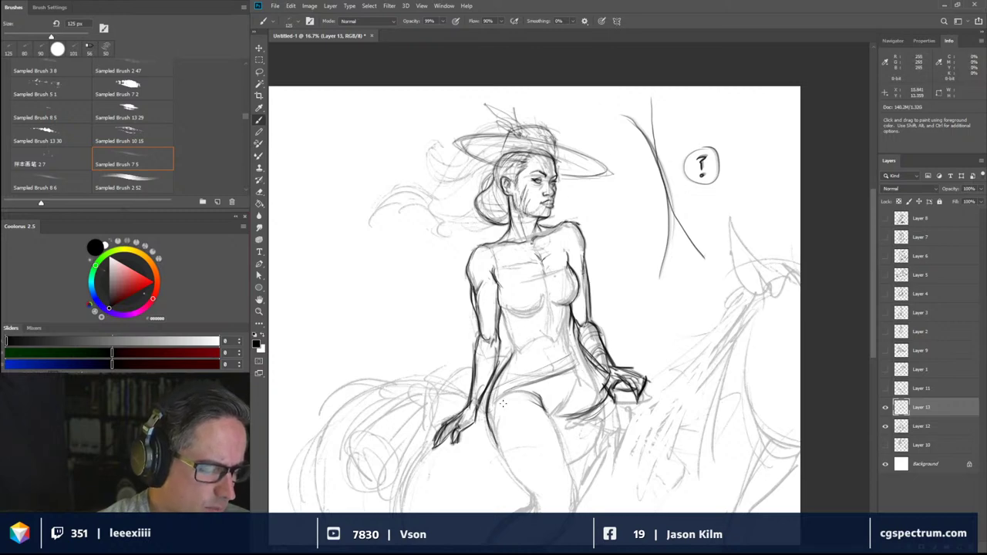
# - Draw the trousers' waistband with crossed front lacing, and add a belt with a round buckle above it
pyautogui.moveTo(510, 380)
pyautogui.mouseDown()
pyautogui.moveTo(577, 371)
pyautogui.moveTo(570, 369)
pyautogui.mouseUp()
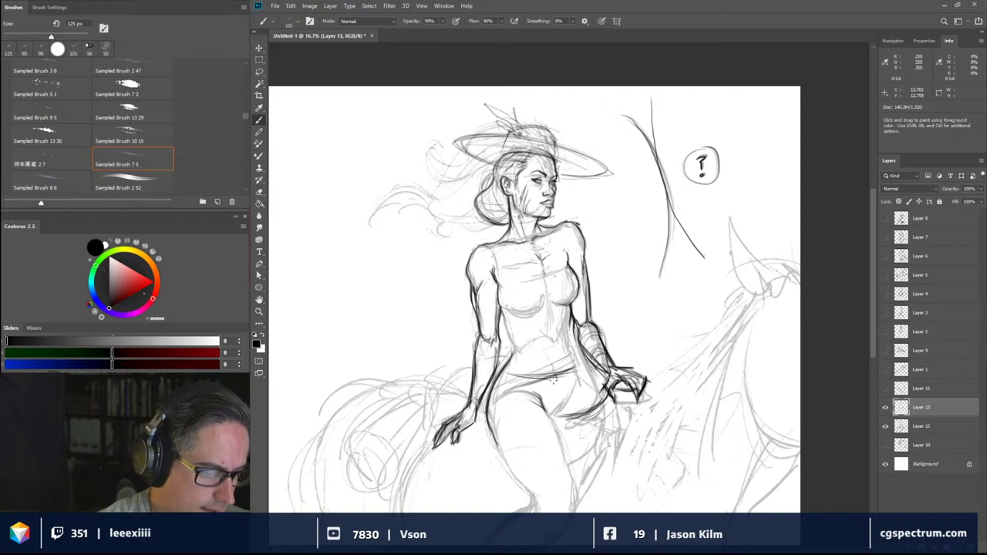
pyautogui.moveTo(558, 379); pyautogui.dragTo(559, 383)
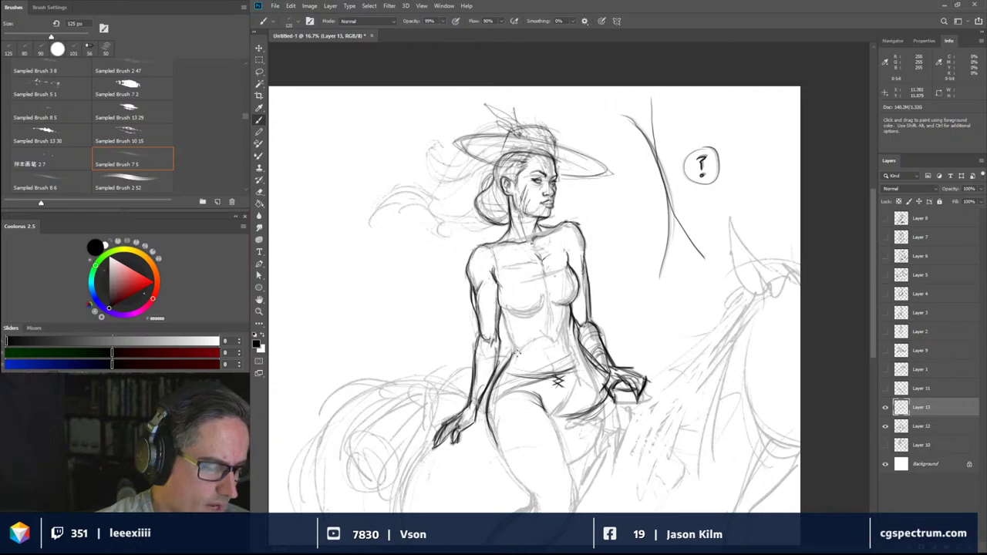
pyautogui.moveTo(518, 352)
pyautogui.mouseDown()
pyautogui.moveTo(571, 352)
pyautogui.moveTo(510, 357)
pyautogui.moveTo(563, 355)
pyautogui.moveTo(545, 356)
pyautogui.moveTo(556, 393)
pyautogui.mouseUp()
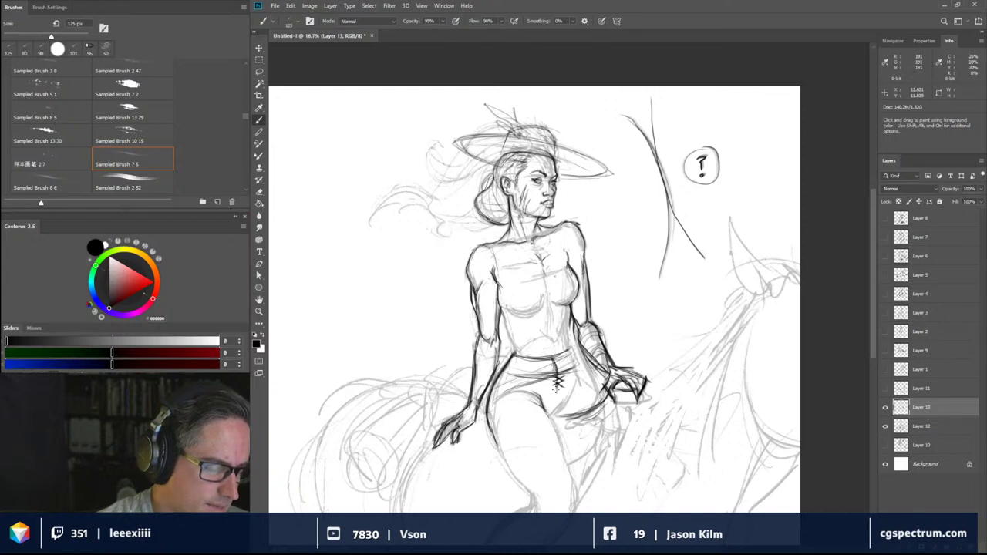
pyautogui.moveTo(559, 359)
pyautogui.mouseDown()
pyautogui.moveTo(548, 364)
pyautogui.moveTo(560, 358)
pyautogui.moveTo(557, 375)
pyautogui.moveTo(538, 364)
pyautogui.moveTo(567, 364)
pyautogui.moveTo(545, 354)
pyautogui.moveTo(541, 365)
pyautogui.moveTo(575, 360)
pyautogui.mouseUp()
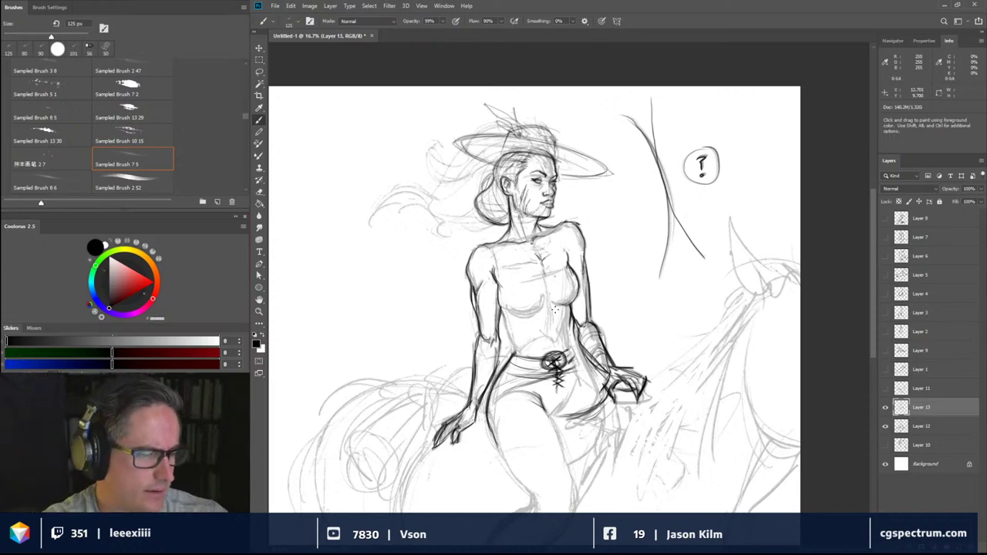
# - Lightly sketch a plunging V neckline between the breasts with garment edges running up to both shoulders
pyautogui.moveTo(537, 256)
pyautogui.mouseDown()
pyautogui.moveTo(542, 274)
pyautogui.moveTo(539, 263)
pyautogui.mouseUp()
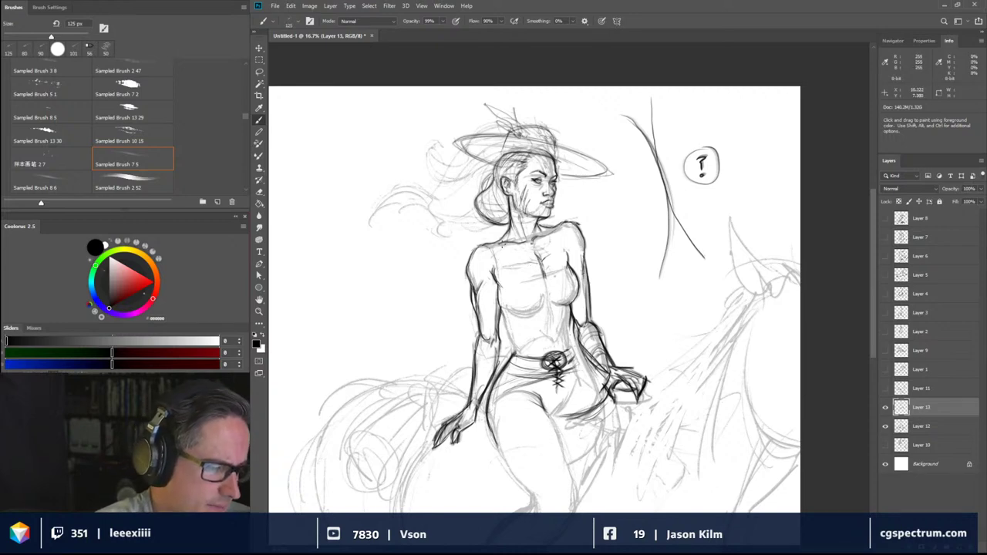
pyautogui.moveTo(510, 267); pyautogui.dragTo(540, 288)
pyautogui.moveTo(561, 257); pyautogui.dragTo(546, 288)
pyautogui.moveTo(563, 221)
pyautogui.mouseDown()
pyautogui.moveTo(549, 274)
pyautogui.moveTo(556, 262)
pyautogui.mouseUp()
pyautogui.moveTo(557, 260); pyautogui.dragTo(544, 284)
pyautogui.moveTo(498, 245); pyautogui.dragTo(490, 279)
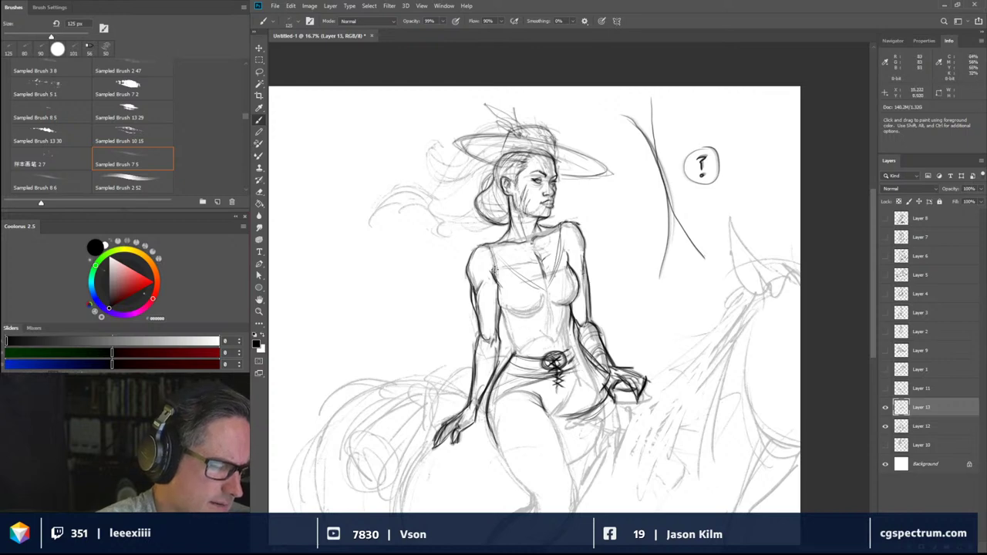
# - Add the top's pointed lower hem across the midriff, and darken the neckline over both breasts and the far strap
pyautogui.moveTo(502, 326)
pyautogui.mouseDown()
pyautogui.moveTo(511, 351)
pyautogui.moveTo(543, 339)
pyautogui.moveTo(550, 324)
pyautogui.moveTo(561, 332)
pyautogui.moveTo(574, 322)
pyautogui.moveTo(575, 305)
pyautogui.mouseUp()
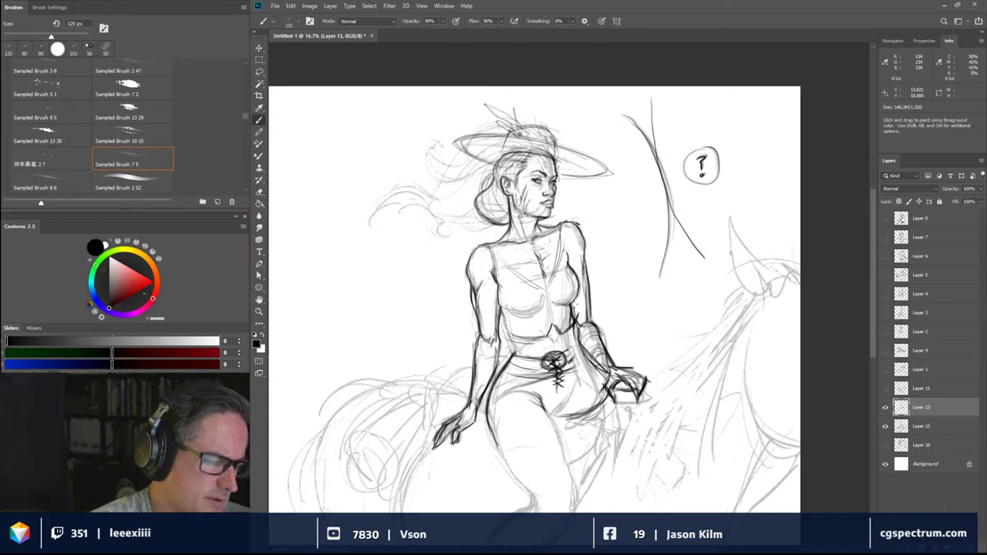
pyautogui.moveTo(509, 273)
pyautogui.mouseDown()
pyautogui.moveTo(544, 296)
pyautogui.moveTo(512, 277)
pyautogui.moveTo(554, 277)
pyautogui.moveTo(547, 285)
pyautogui.moveTo(569, 264)
pyautogui.mouseUp()
pyautogui.moveTo(562, 230); pyautogui.dragTo(557, 269)
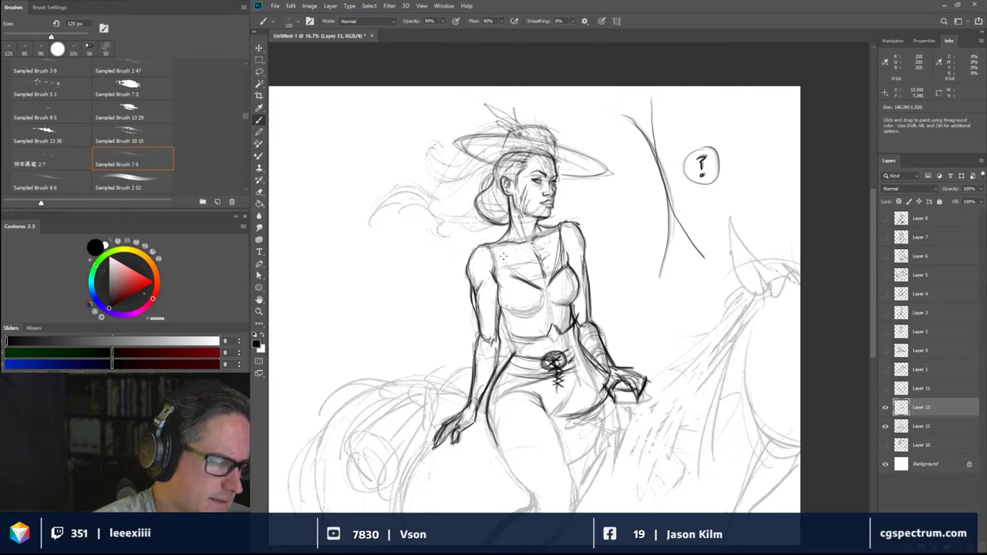
# - Draw the top's near shoulder strap, cup edges and front lacing, and define the waist contours above the belt
pyautogui.moveTo(498, 243)
pyautogui.mouseDown()
pyautogui.moveTo(511, 279)
pyautogui.moveTo(492, 273)
pyautogui.moveTo(501, 284)
pyautogui.moveTo(512, 276)
pyautogui.moveTo(531, 319)
pyautogui.moveTo(549, 299)
pyautogui.moveTo(569, 299)
pyautogui.moveTo(550, 301)
pyautogui.moveTo(559, 332)
pyautogui.moveTo(552, 321)
pyautogui.mouseUp()
pyautogui.moveTo(552, 300)
pyautogui.mouseDown()
pyautogui.moveTo(550, 315)
pyautogui.moveTo(544, 285)
pyautogui.mouseUp()
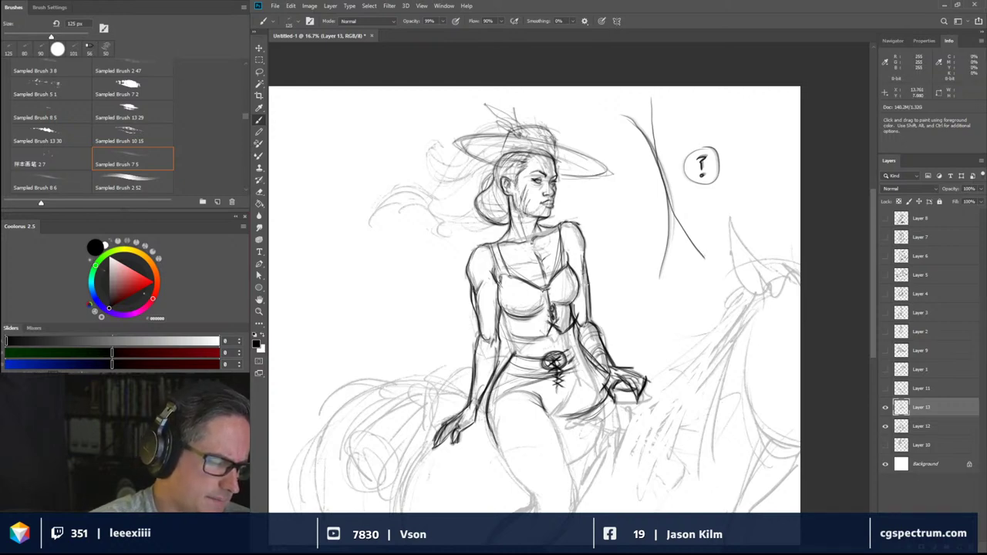
pyautogui.moveTo(504, 315)
pyautogui.mouseDown()
pyautogui.moveTo(514, 339)
pyautogui.moveTo(544, 336)
pyautogui.moveTo(532, 328)
pyautogui.moveTo(515, 353)
pyautogui.mouseUp()
pyautogui.moveTo(514, 346); pyautogui.dragTo(520, 355)
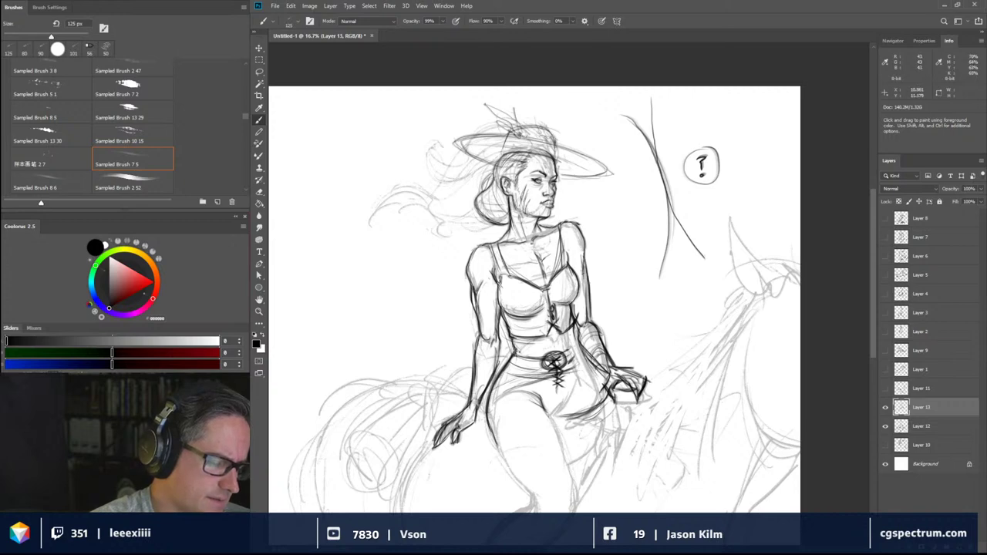
pyautogui.moveTo(567, 329); pyautogui.dragTo(582, 357)
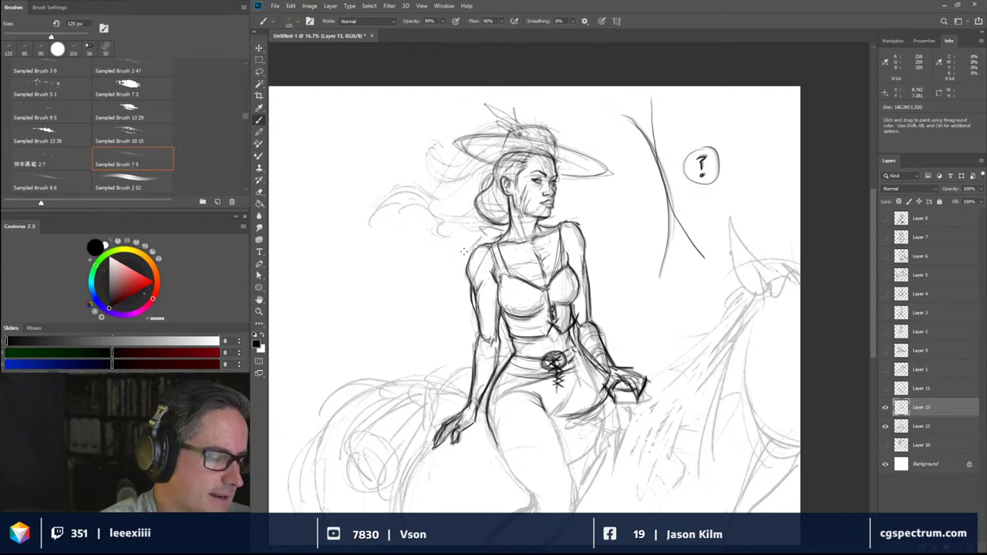
# - Try a loose jacket with a raised collar and open sleeves hanging behind both arms, and undo its strokes
pyautogui.moveTo(463, 251); pyautogui.dragTo(441, 359)
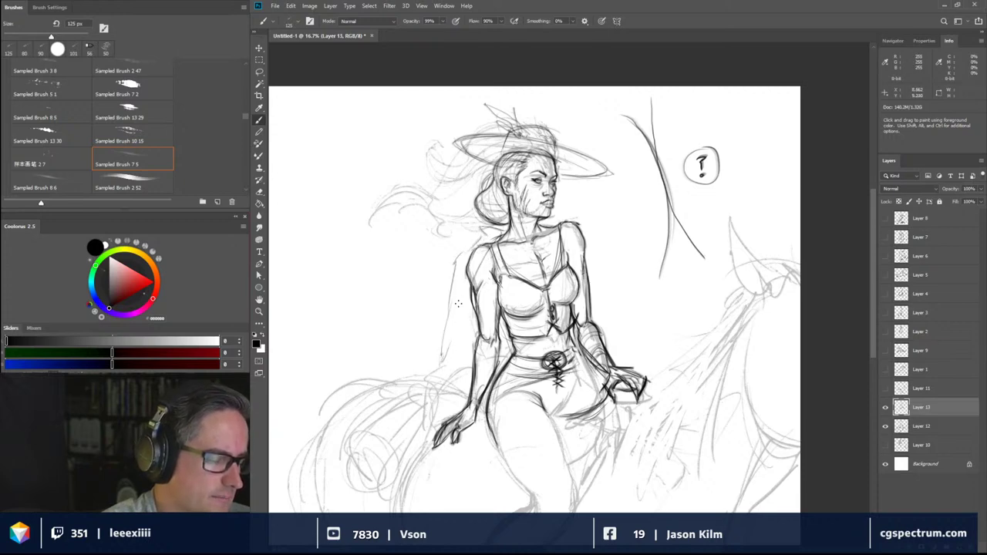
pyautogui.moveTo(454, 272)
pyautogui.mouseDown()
pyautogui.moveTo(430, 340)
pyautogui.moveTo(438, 355)
pyautogui.moveTo(450, 347)
pyautogui.moveTo(466, 307)
pyautogui.moveTo(452, 376)
pyautogui.moveTo(470, 270)
pyautogui.mouseUp()
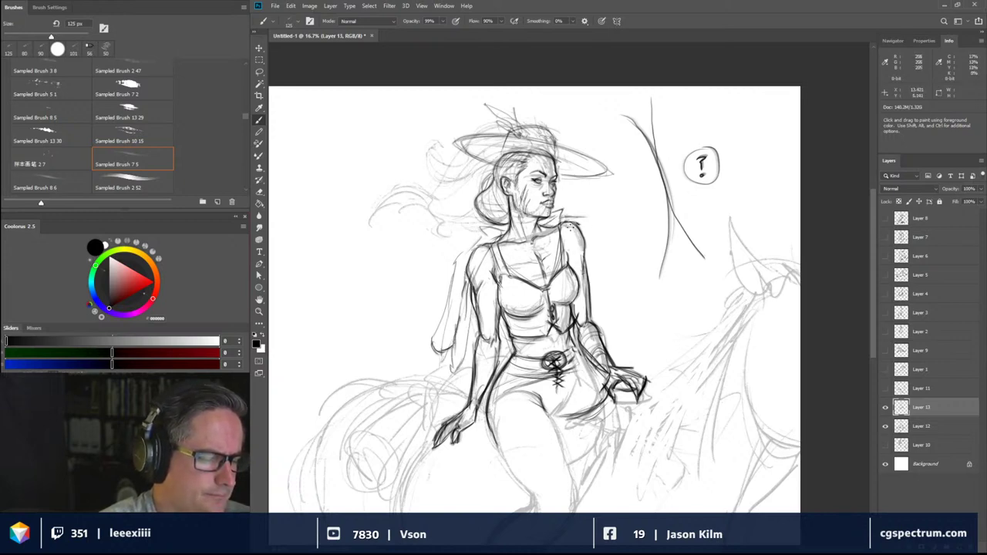
pyautogui.moveTo(578, 246); pyautogui.dragTo(599, 299)
pyautogui.moveTo(572, 215)
pyautogui.mouseDown()
pyautogui.moveTo(583, 221)
pyautogui.moveTo(603, 320)
pyautogui.mouseUp()
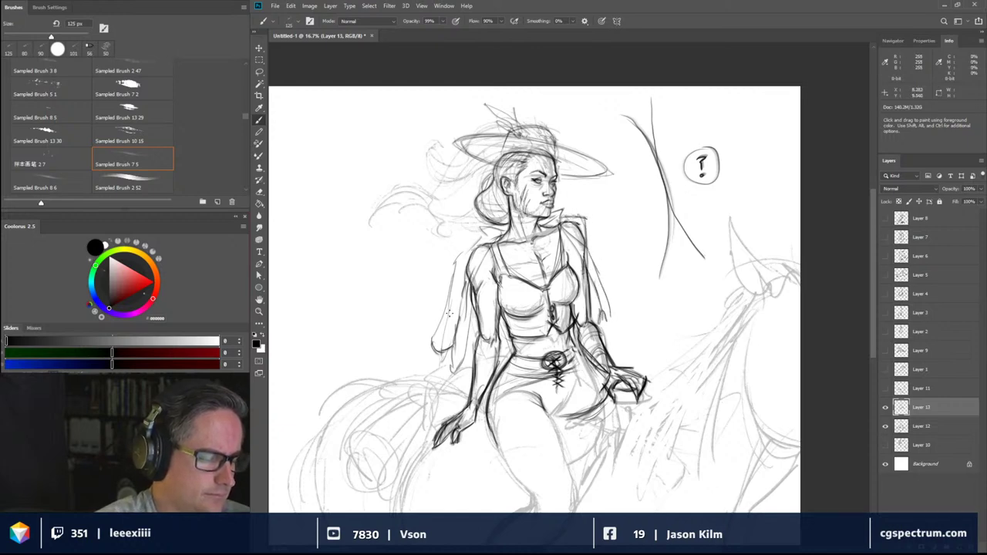
pyautogui.moveTo(447, 330); pyautogui.dragTo(440, 355)
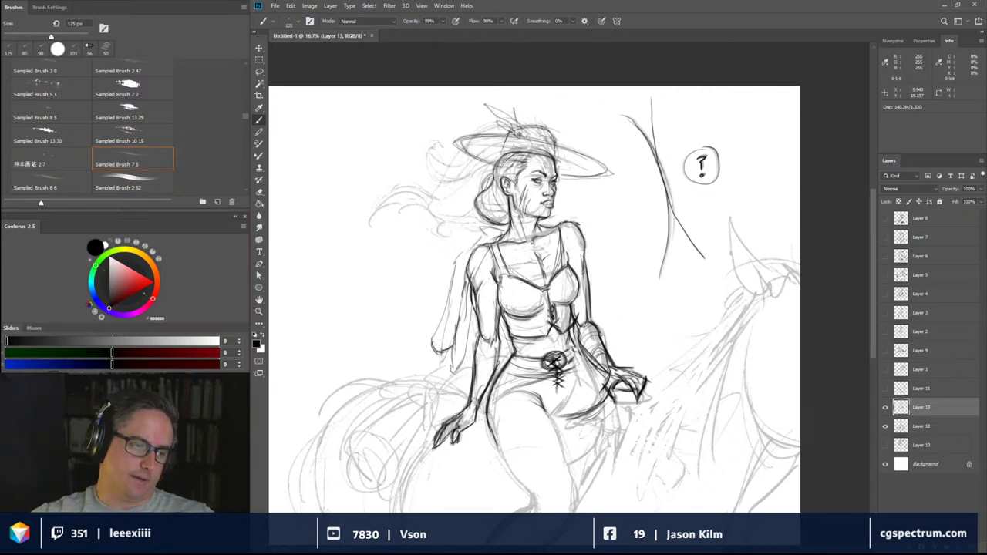
pyautogui.hotkey('ctrl', 'alt', 'z')
pyautogui.hotkey('ctrl', 'alt', 'z')
pyautogui.hotkey('ctrl', 'alt', 'z')
pyautogui.hotkey('ctrl', 'alt', 'z')
pyautogui.hotkey('ctrl', 'alt', 'z')
pyautogui.hotkey('ctrl', 'alt', 'z')
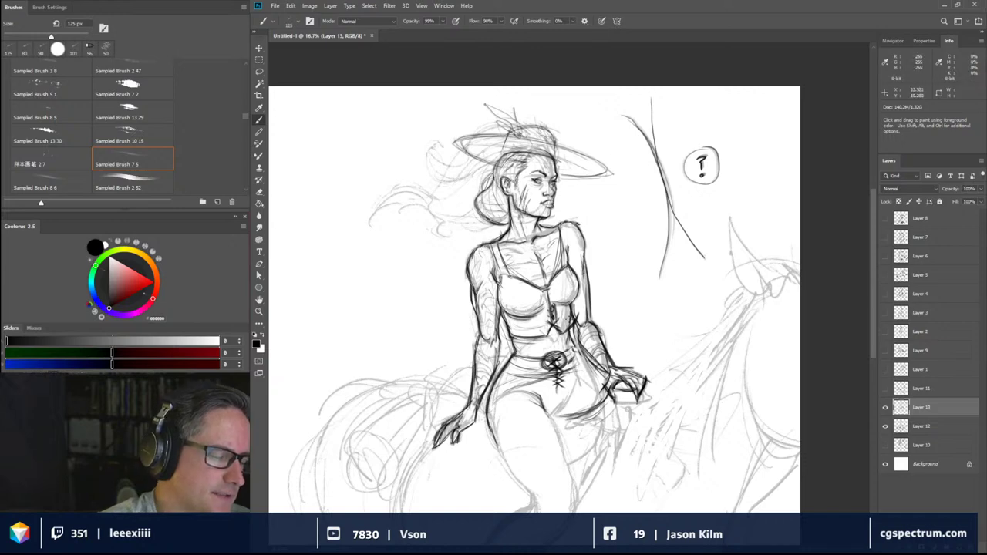
# - Sketch light tattoo-like pattern lines down the far arm and on the near upper arm
pyautogui.moveTo(569, 221); pyautogui.dragTo(581, 242)
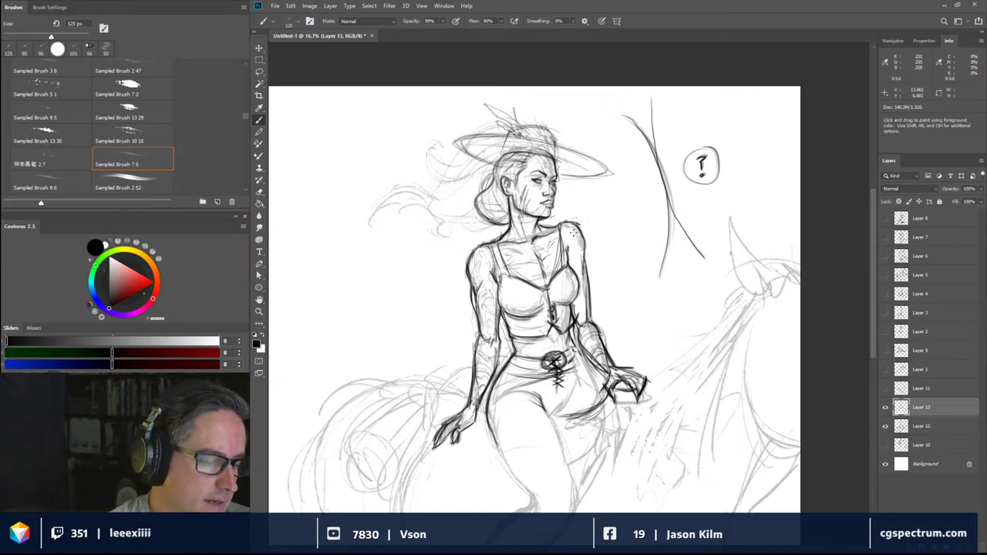
pyautogui.moveTo(571, 227)
pyautogui.mouseDown()
pyautogui.moveTo(582, 239)
pyautogui.moveTo(575, 333)
pyautogui.mouseUp()
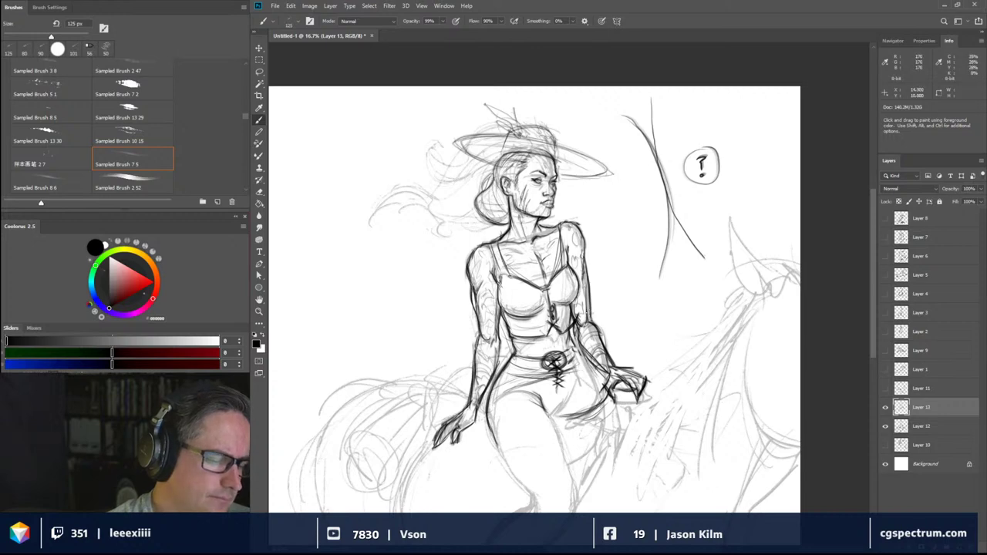
pyautogui.moveTo(481, 318)
pyautogui.mouseDown()
pyautogui.moveTo(486, 338)
pyautogui.moveTo(483, 297)
pyautogui.moveTo(488, 314)
pyautogui.mouseUp()
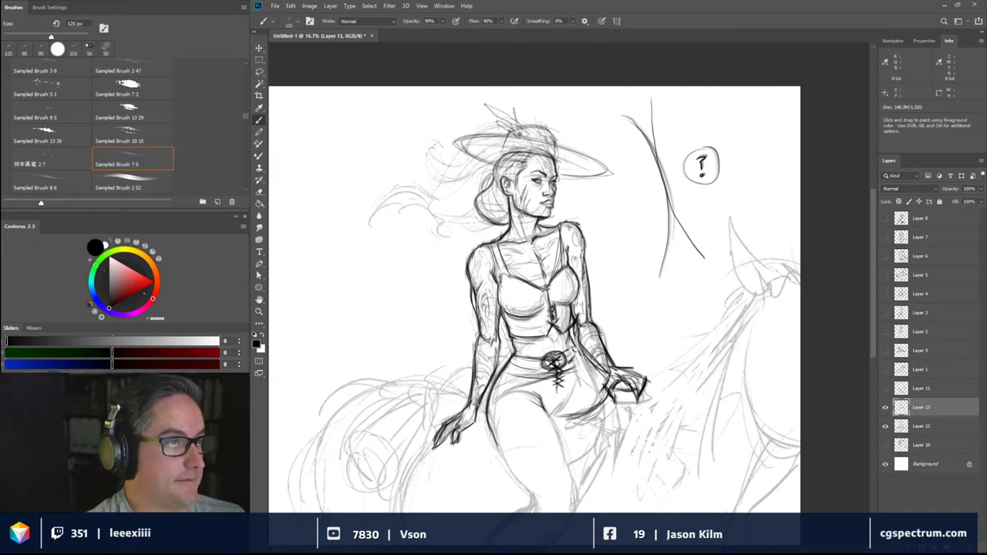
# - Darken both contours of the near thigh down to the knee, and add the trousers' front seam and crotch folds
pyautogui.moveTo(492, 421); pyautogui.dragTo(533, 510)
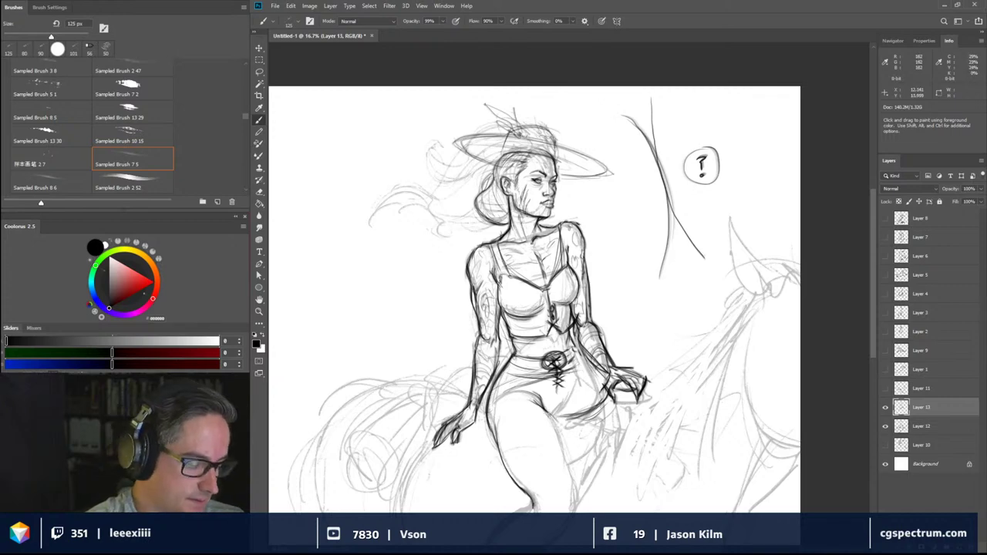
pyautogui.moveTo(542, 413)
pyautogui.mouseDown()
pyautogui.moveTo(564, 442)
pyautogui.moveTo(575, 498)
pyautogui.mouseUp()
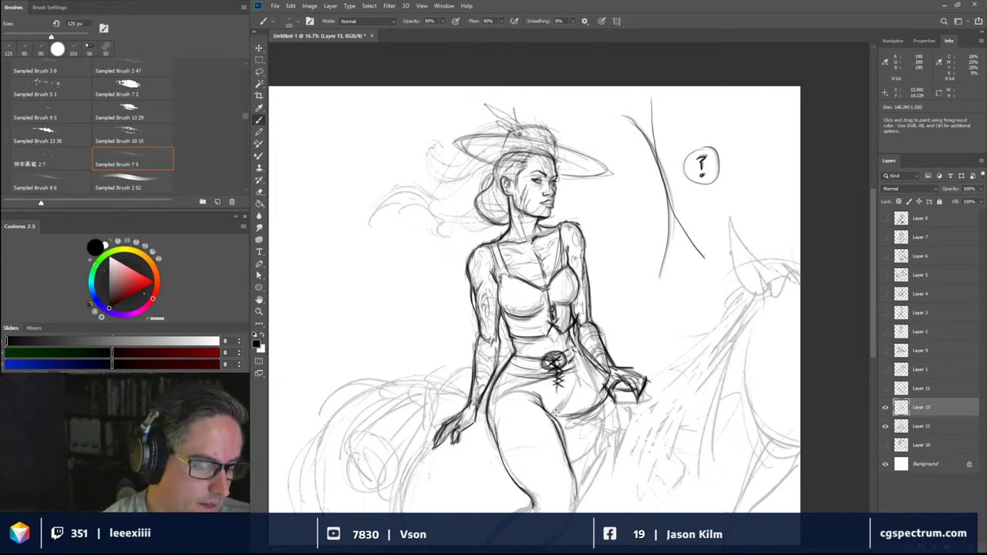
pyautogui.moveTo(555, 413)
pyautogui.mouseDown()
pyautogui.moveTo(583, 402)
pyautogui.moveTo(558, 383)
pyautogui.moveTo(567, 397)
pyautogui.moveTo(568, 367)
pyautogui.moveTo(563, 377)
pyautogui.mouseUp()
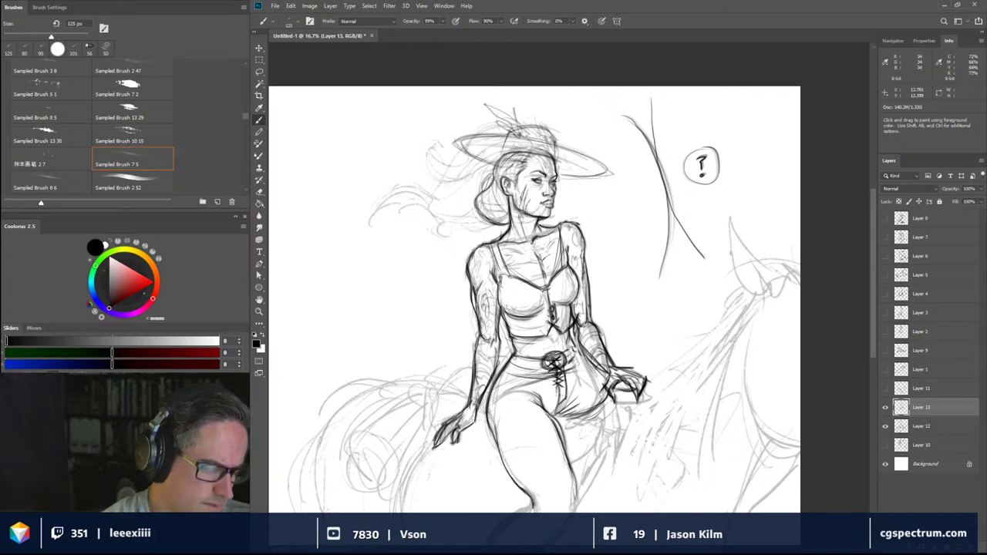
pyautogui.moveTo(551, 412); pyautogui.dragTo(539, 389)
pyautogui.moveTo(549, 409); pyautogui.dragTo(541, 390)
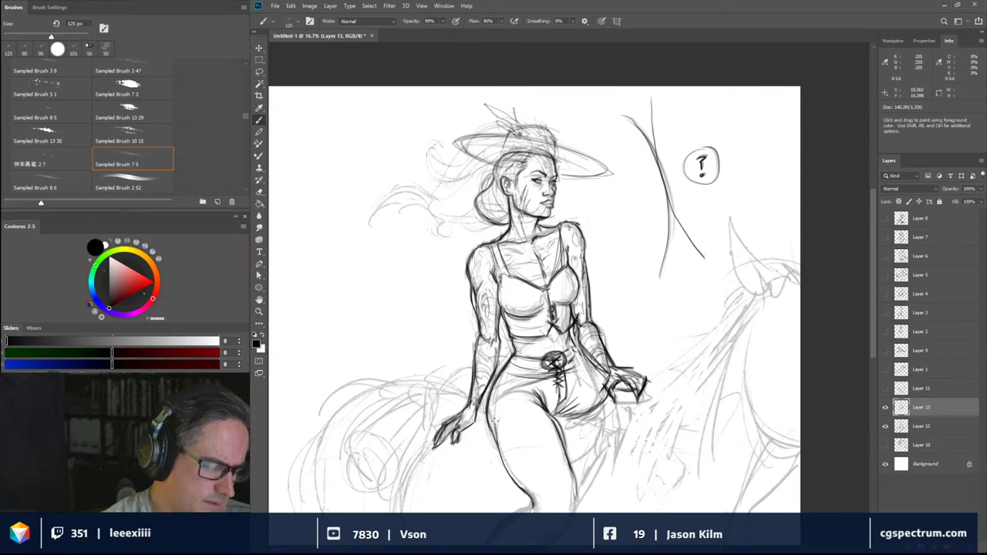
pyautogui.moveTo(500, 424)
pyautogui.mouseDown()
pyautogui.moveTo(485, 408)
pyautogui.moveTo(540, 510)
pyautogui.mouseUp()
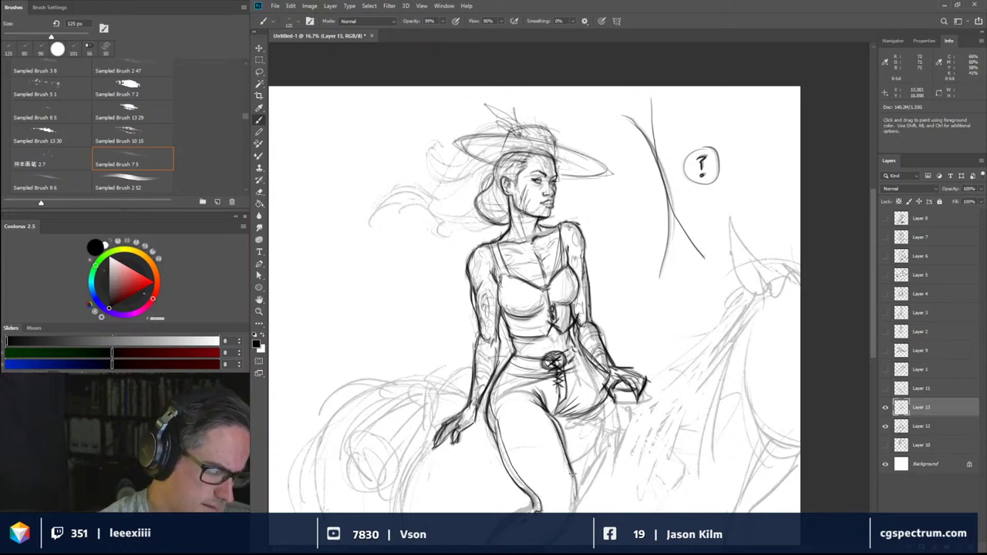
pyautogui.moveTo(550, 413)
pyautogui.mouseDown()
pyautogui.moveTo(566, 438)
pyautogui.moveTo(577, 514)
pyautogui.mouseUp()
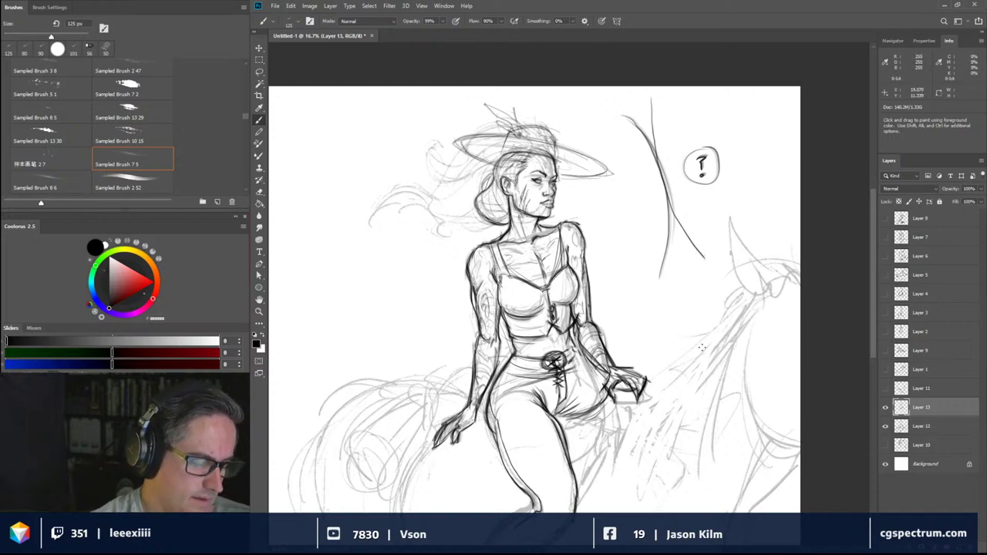
# - Outline the near lower leg as a tall boot with a cuff below the knee, and add lacing loops down its front
pyautogui.moveTo(702, 347); pyautogui.dragTo(715, 178)
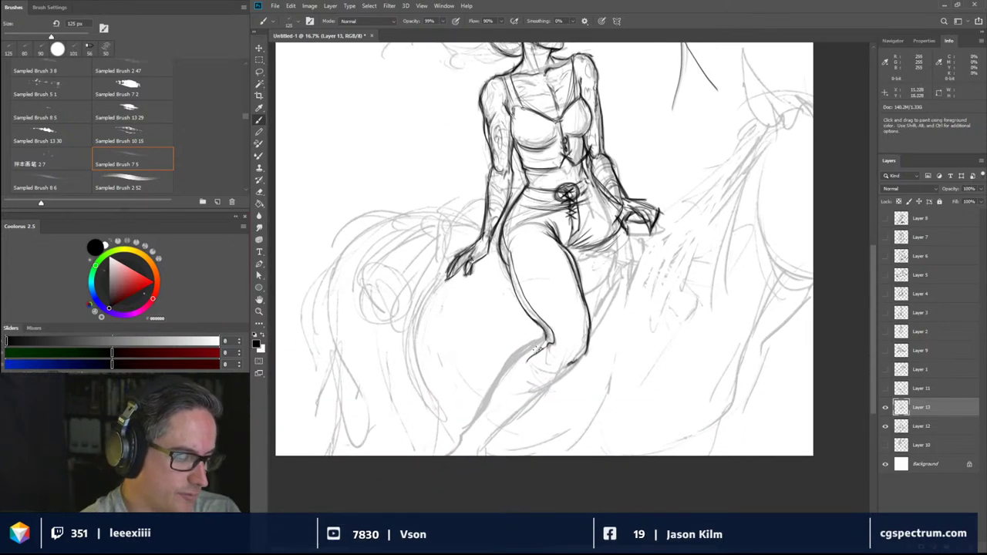
pyautogui.moveTo(529, 342)
pyautogui.mouseDown()
pyautogui.moveTo(541, 364)
pyautogui.moveTo(526, 351)
pyautogui.moveTo(510, 357)
pyautogui.moveTo(525, 350)
pyautogui.moveTo(454, 445)
pyautogui.mouseUp()
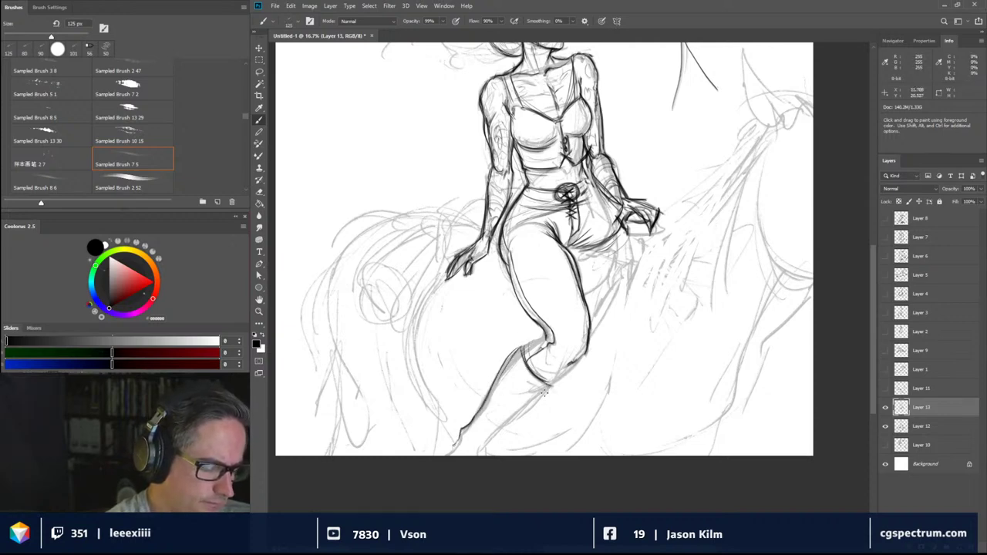
pyautogui.moveTo(550, 387); pyautogui.dragTo(521, 413)
pyautogui.moveTo(521, 412)
pyautogui.mouseDown()
pyautogui.moveTo(494, 438)
pyautogui.moveTo(502, 428)
pyautogui.mouseUp()
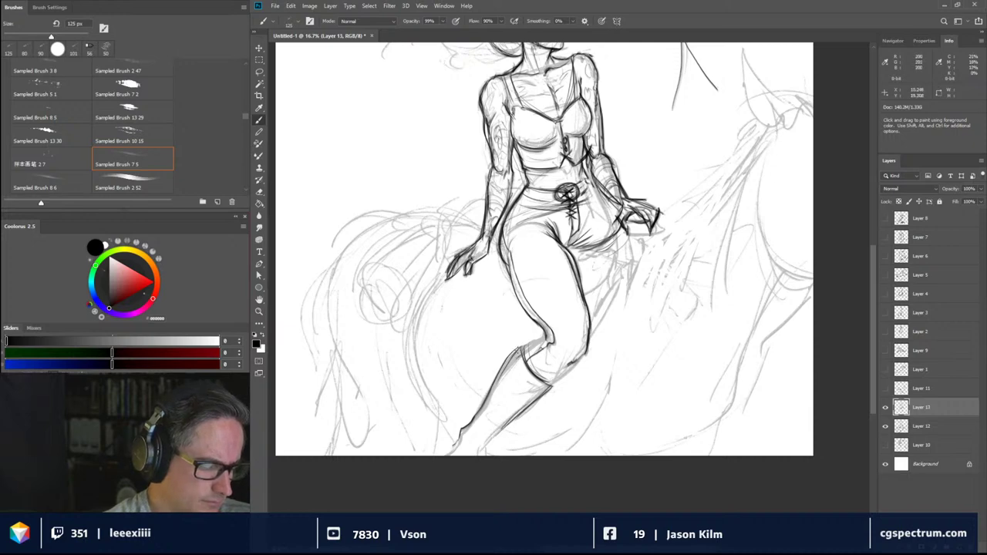
pyautogui.moveTo(521, 353)
pyautogui.mouseDown()
pyautogui.moveTo(482, 413)
pyautogui.moveTo(502, 396)
pyautogui.mouseUp()
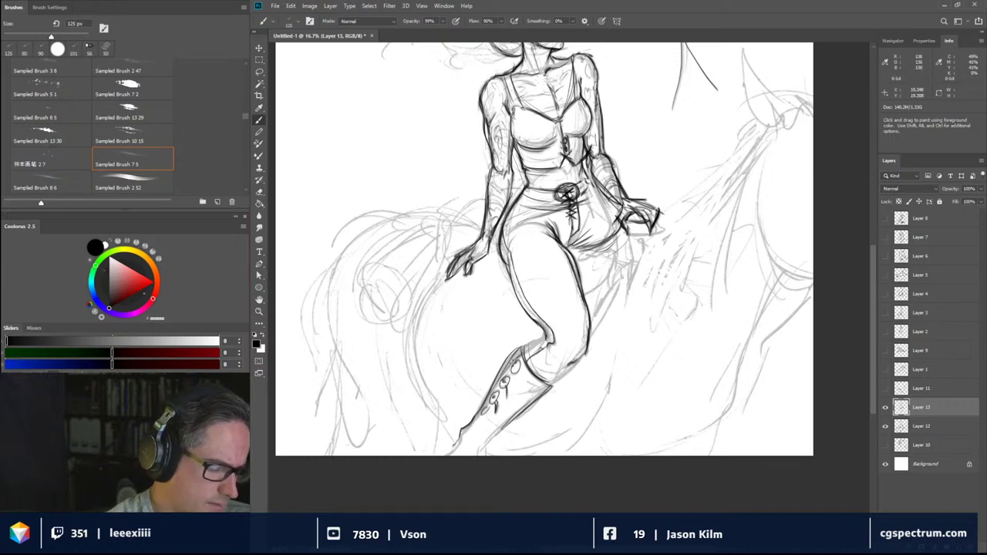
pyautogui.moveTo(518, 351); pyautogui.dragTo(478, 409)
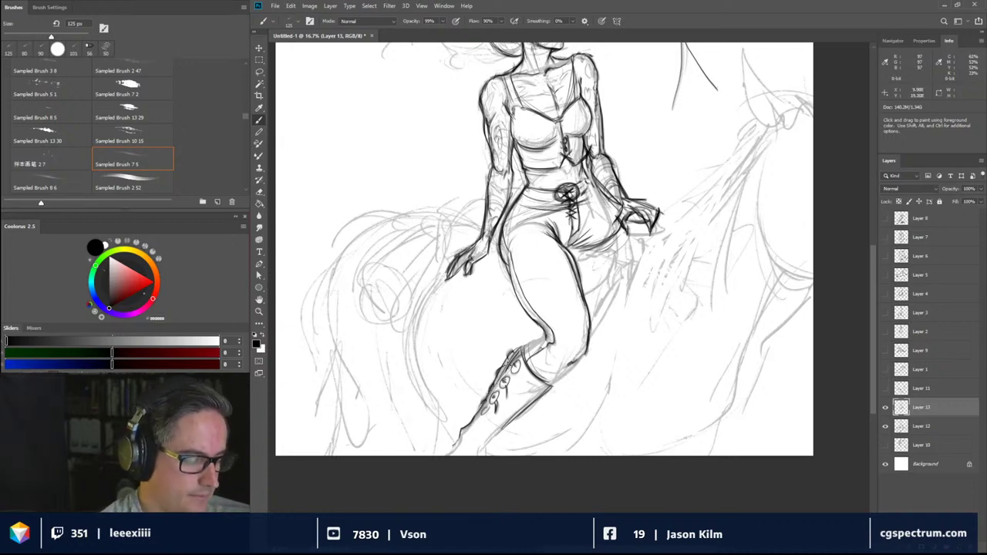
# - Lightly sketch the curved saddle edges behind the near thigh, below the resting hand
pyautogui.moveTo(577, 317); pyautogui.dragTo(609, 417)
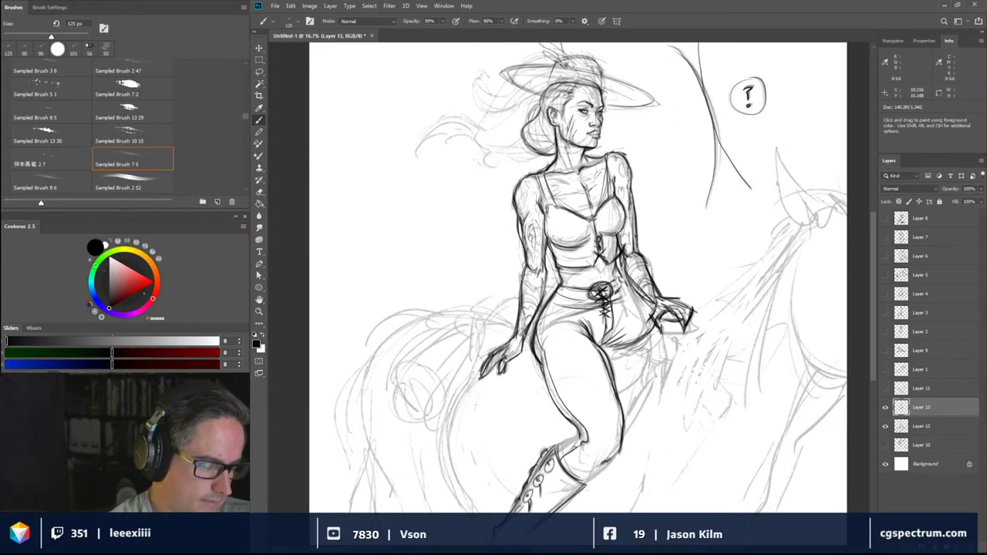
pyautogui.moveTo(539, 356); pyautogui.dragTo(572, 429)
pyautogui.moveTo(507, 392)
pyautogui.mouseDown()
pyautogui.moveTo(539, 391)
pyautogui.moveTo(502, 388)
pyautogui.moveTo(548, 414)
pyautogui.moveTo(491, 398)
pyautogui.moveTo(559, 421)
pyautogui.moveTo(505, 411)
pyautogui.moveTo(602, 398)
pyautogui.moveTo(618, 385)
pyautogui.moveTo(538, 380)
pyautogui.moveTo(512, 403)
pyautogui.moveTo(542, 412)
pyautogui.moveTo(495, 392)
pyautogui.mouseUp()
pyautogui.moveTo(529, 421)
pyautogui.mouseDown()
pyautogui.moveTo(484, 392)
pyautogui.moveTo(484, 376)
pyautogui.moveTo(525, 343)
pyautogui.moveTo(517, 367)
pyautogui.moveTo(507, 373)
pyautogui.moveTo(509, 341)
pyautogui.mouseUp()
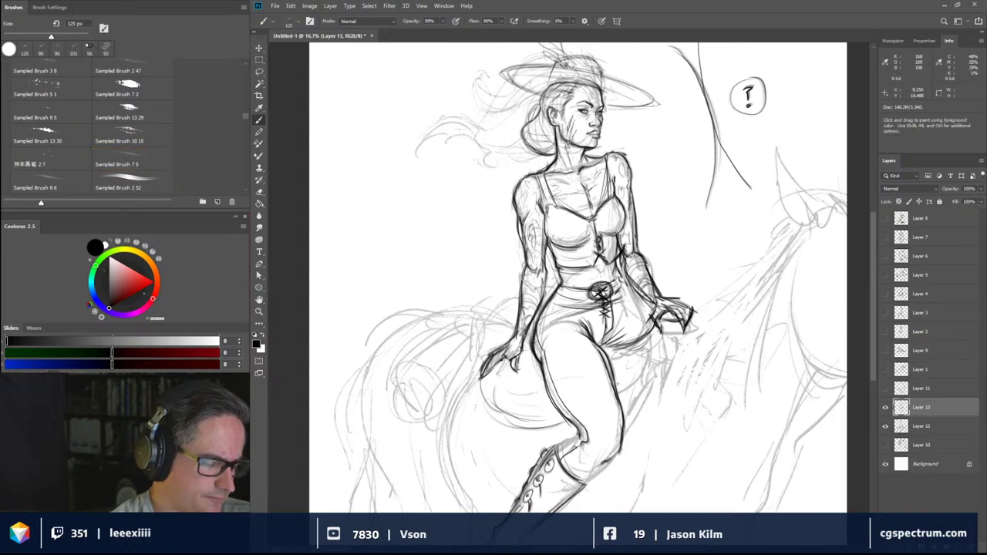
# - Refine the near hand's fingers and turn it into a dark glove with a banded cuff at the wrist
pyautogui.moveTo(509, 359); pyautogui.dragTo(518, 370)
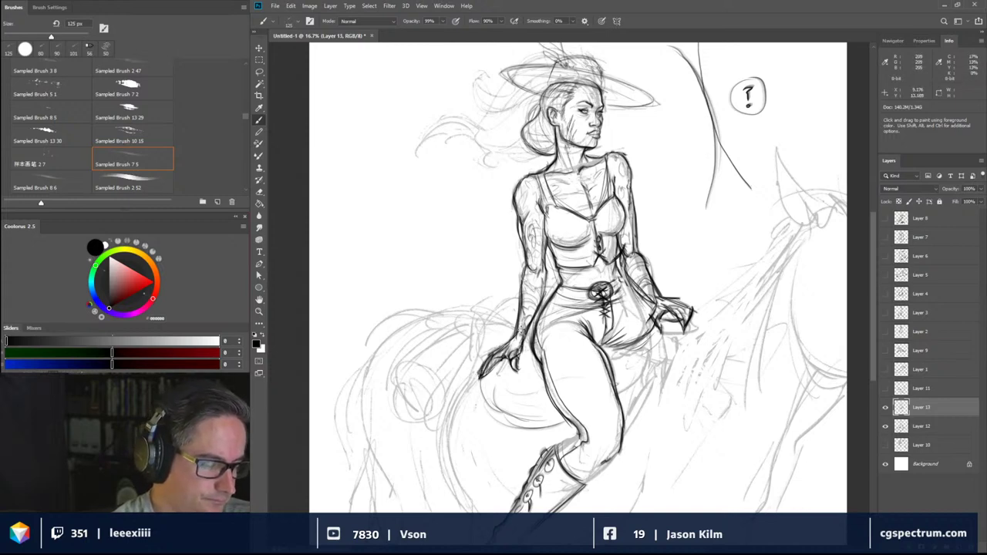
pyautogui.moveTo(514, 323)
pyautogui.mouseDown()
pyautogui.moveTo(530, 327)
pyautogui.moveTo(511, 321)
pyautogui.moveTo(515, 333)
pyautogui.moveTo(501, 345)
pyautogui.moveTo(505, 326)
pyautogui.moveTo(516, 330)
pyautogui.moveTo(519, 356)
pyautogui.mouseUp()
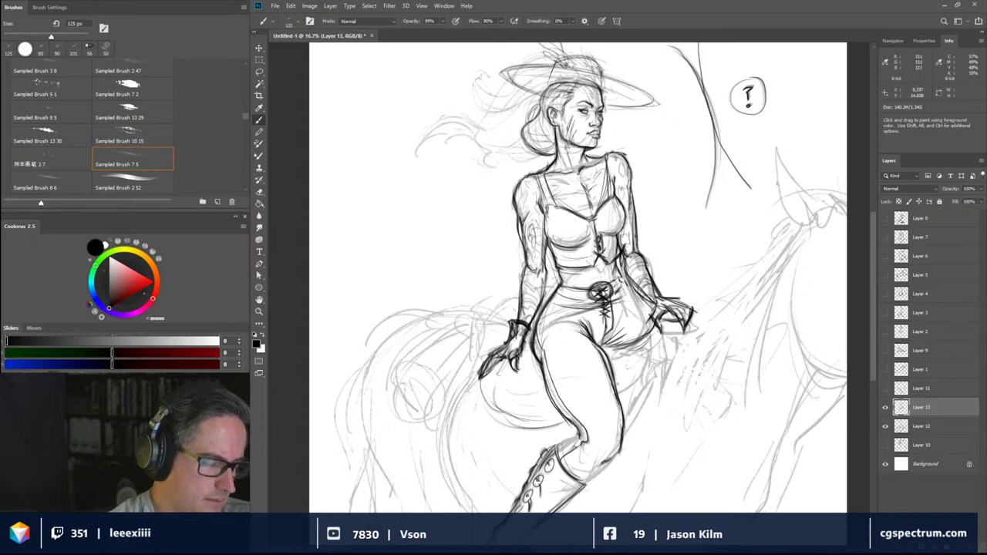
pyautogui.moveTo(526, 331)
pyautogui.mouseDown()
pyautogui.moveTo(511, 338)
pyautogui.moveTo(518, 354)
pyautogui.moveTo(496, 360)
pyautogui.mouseUp()
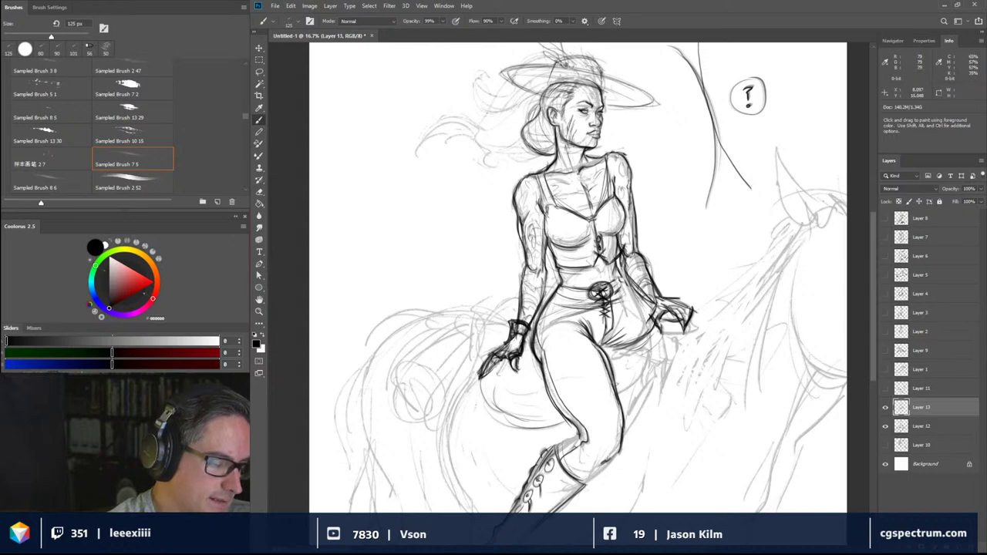
pyautogui.moveTo(516, 321); pyautogui.dragTo(505, 353)
pyautogui.moveTo(518, 314)
pyautogui.mouseDown()
pyautogui.moveTo(510, 321)
pyautogui.moveTo(527, 330)
pyautogui.mouseUp()
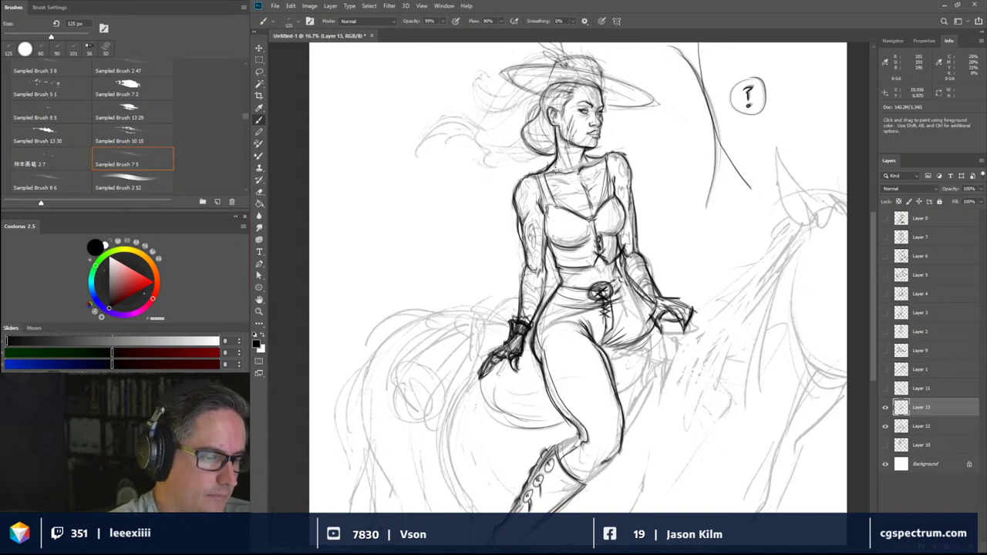
# - Touch up the neck and collarbone lines, darken the hat brim and add small round ornaments along the hatband
pyautogui.moveTo(563, 182)
pyautogui.mouseDown()
pyautogui.moveTo(589, 204)
pyautogui.moveTo(594, 158)
pyautogui.mouseUp()
pyautogui.moveTo(594, 160); pyautogui.dragTo(589, 196)
pyautogui.moveTo(549, 169); pyautogui.dragTo(582, 193)
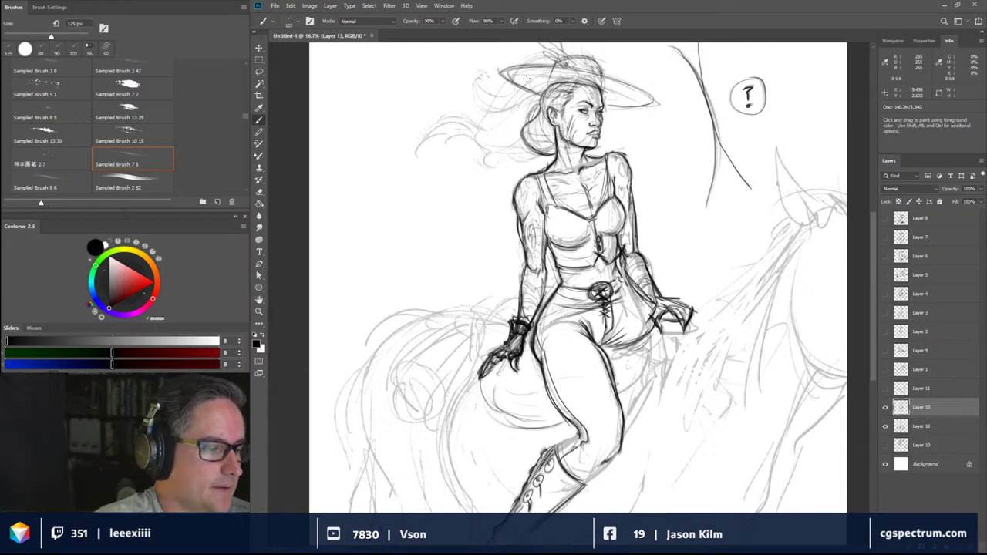
pyautogui.moveTo(502, 72); pyautogui.dragTo(590, 69)
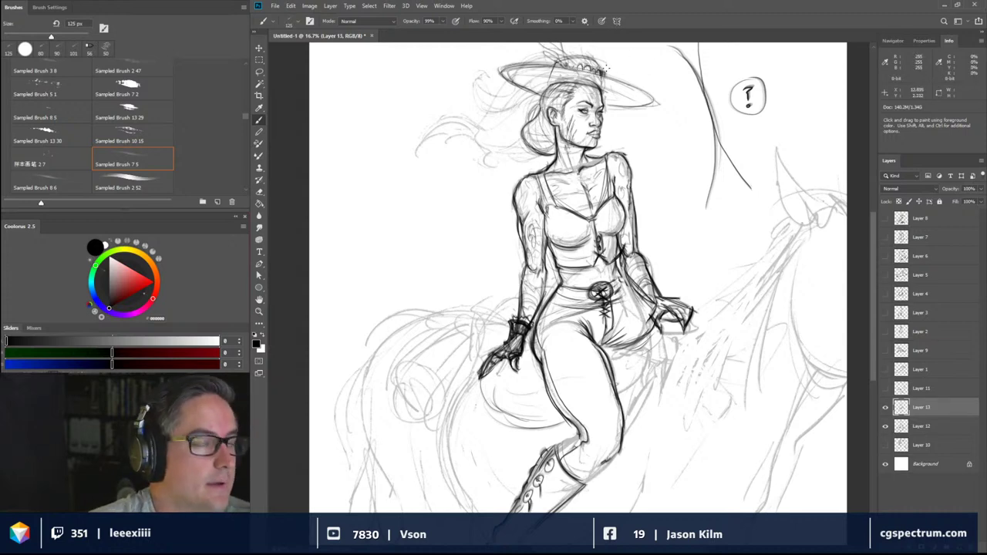
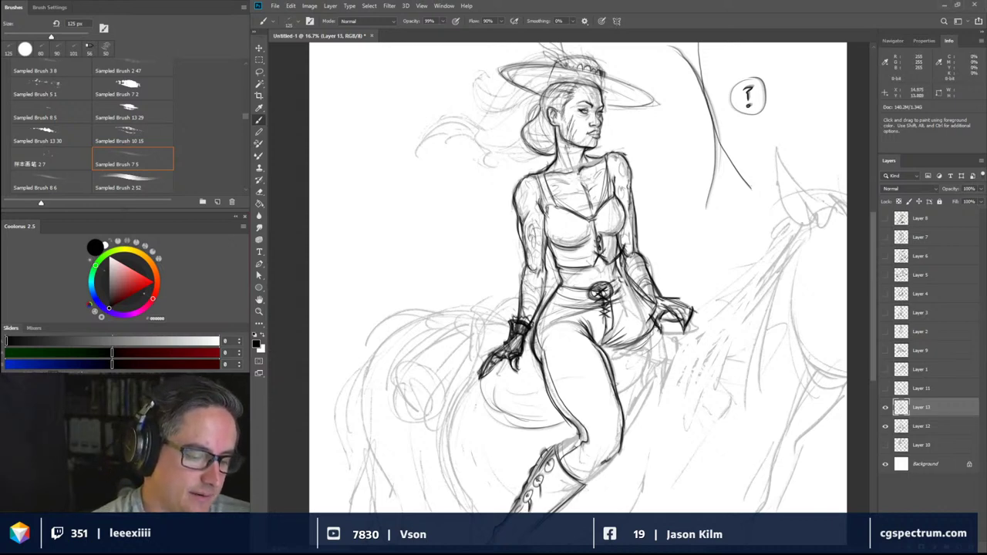
# - Outline the front of the saddle and its blanket with curved strokes between the near thigh and the horse's shoulder
pyautogui.moveTo(657, 326)
pyautogui.mouseDown()
pyautogui.moveTo(654, 337)
pyautogui.moveTo(682, 344)
pyautogui.moveTo(644, 382)
pyautogui.moveTo(626, 423)
pyautogui.mouseUp()
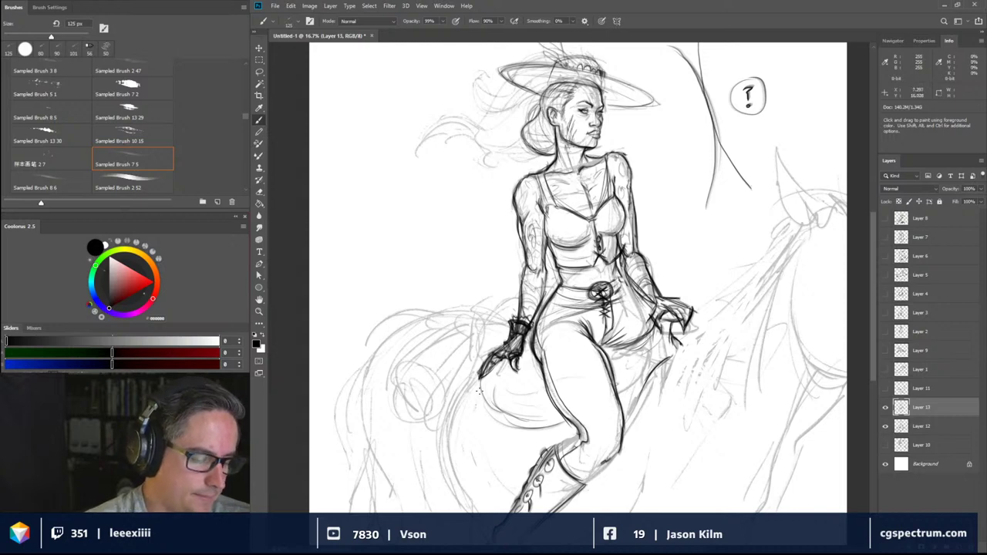
pyautogui.moveTo(479, 391)
pyautogui.mouseDown()
pyautogui.moveTo(547, 449)
pyautogui.moveTo(514, 440)
pyautogui.mouseUp()
pyautogui.moveTo(607, 460); pyautogui.dragTo(667, 437)
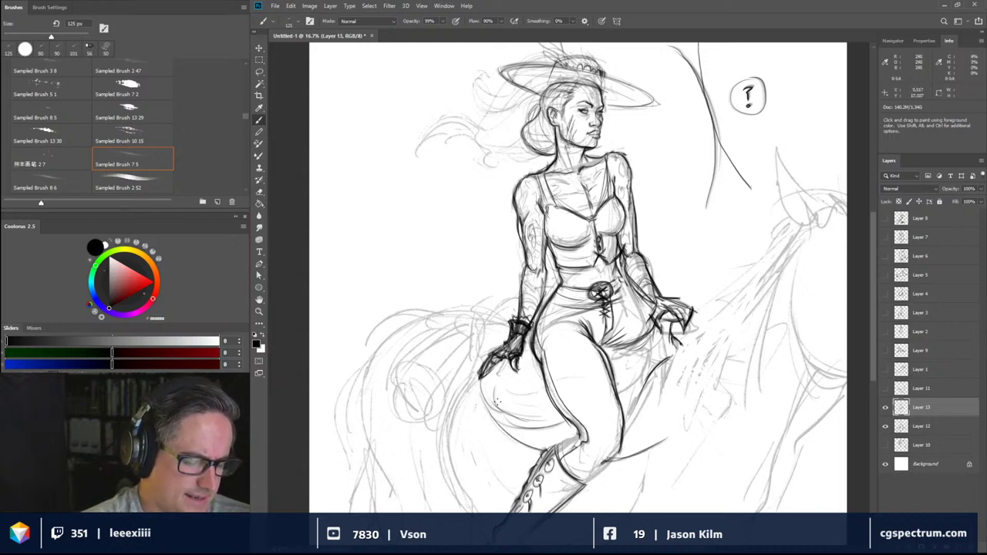
pyautogui.moveTo(495, 410)
pyautogui.mouseDown()
pyautogui.moveTo(565, 449)
pyautogui.moveTo(667, 443)
pyautogui.mouseUp()
pyautogui.moveTo(600, 471)
pyautogui.mouseDown()
pyautogui.moveTo(665, 452)
pyautogui.moveTo(678, 408)
pyautogui.mouseUp()
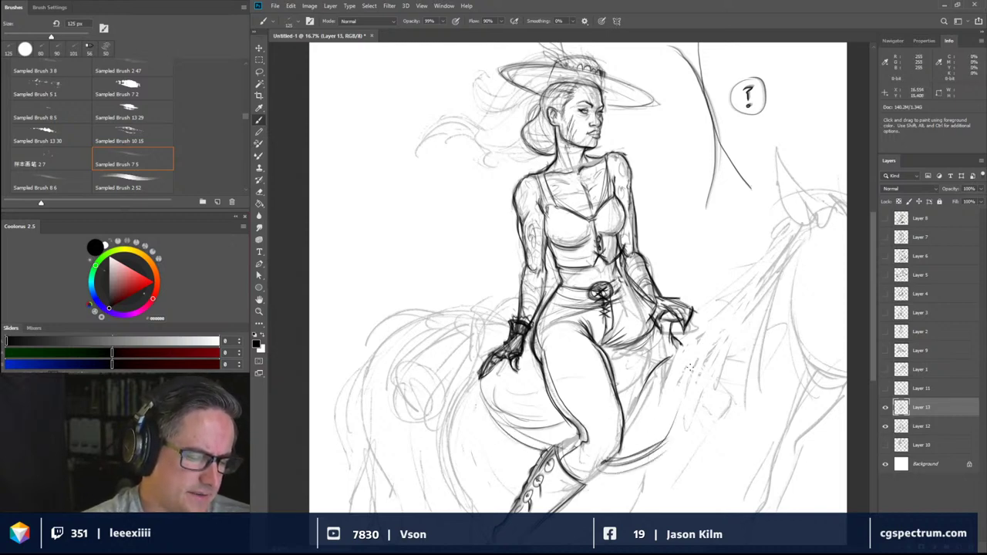
pyautogui.moveTo(649, 453); pyautogui.dragTo(702, 348)
pyautogui.moveTo(666, 429)
pyautogui.mouseDown()
pyautogui.moveTo(697, 342)
pyautogui.moveTo(635, 455)
pyautogui.mouseUp()
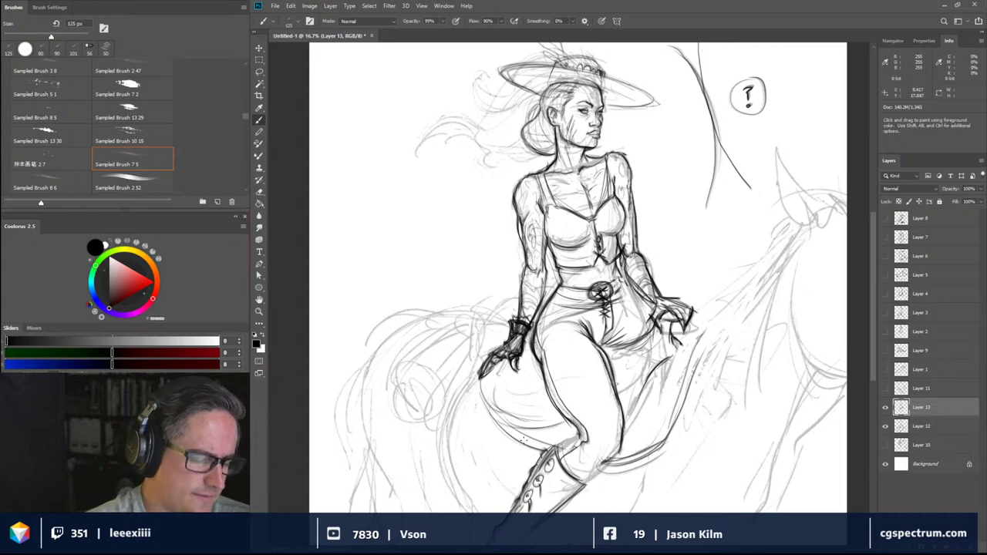
# - Darken the saddle's rear edge, arc the raised back behind the gloved hand, and extend the blanket lines down beside the boot
pyautogui.moveTo(524, 441); pyautogui.dragTo(487, 390)
pyautogui.moveTo(502, 429); pyautogui.dragTo(484, 377)
pyautogui.moveTo(488, 322)
pyautogui.mouseDown()
pyautogui.moveTo(484, 359)
pyautogui.moveTo(489, 309)
pyautogui.moveTo(525, 288)
pyautogui.mouseUp()
pyautogui.moveTo(486, 396); pyautogui.dragTo(501, 436)
pyautogui.moveTo(484, 390); pyautogui.dragTo(468, 487)
pyautogui.moveTo(477, 452)
pyautogui.mouseDown()
pyautogui.moveTo(471, 501)
pyautogui.moveTo(507, 511)
pyautogui.mouseUp()
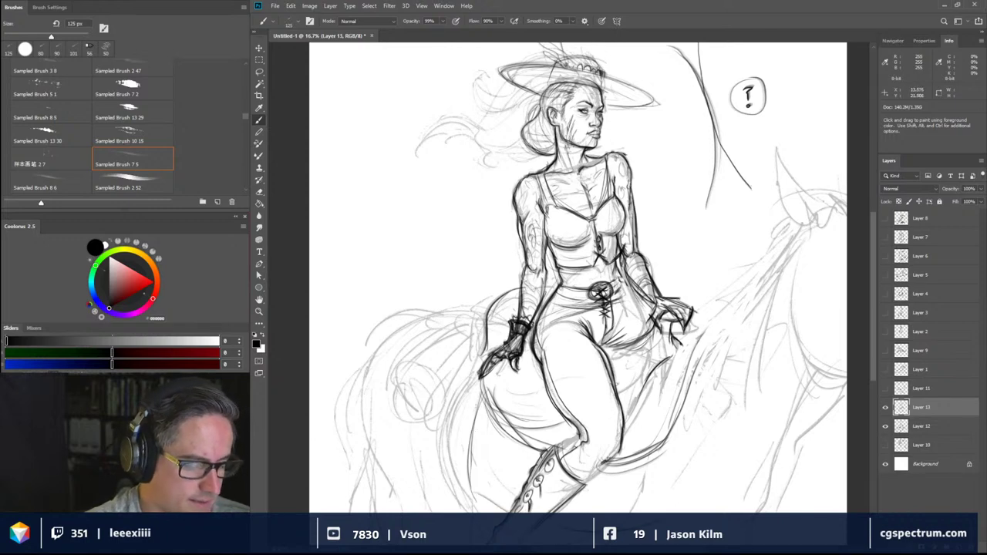
# - Extend the saddle blanket's front edge down the horse's side and touch up the raised saddle back behind the wrist
pyautogui.moveTo(668, 454); pyautogui.dragTo(662, 512)
pyautogui.moveTo(682, 405); pyautogui.dragTo(668, 453)
pyautogui.moveTo(666, 448); pyautogui.dragTo(659, 512)
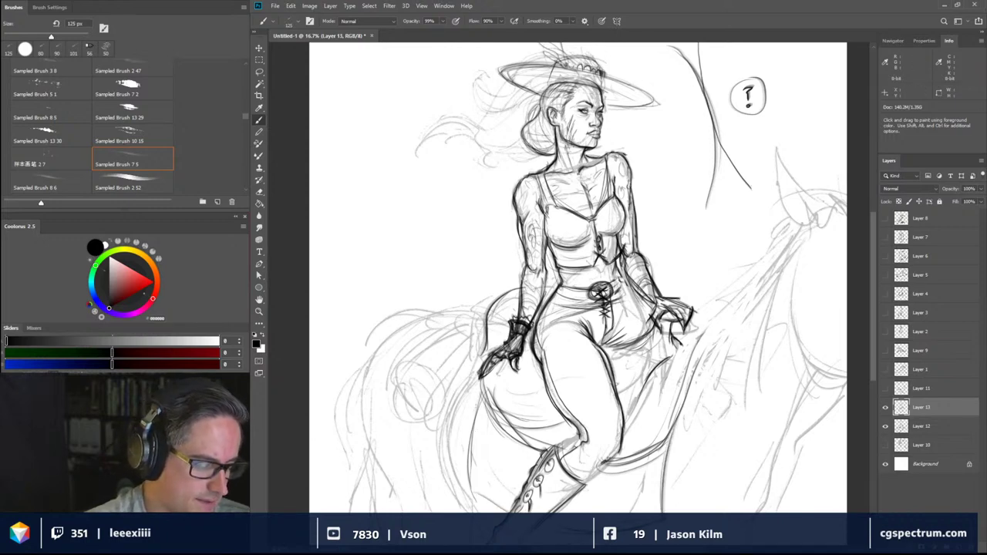
pyautogui.moveTo(694, 375)
pyautogui.mouseDown()
pyautogui.moveTo(693, 310)
pyautogui.moveTo(700, 329)
pyautogui.mouseUp()
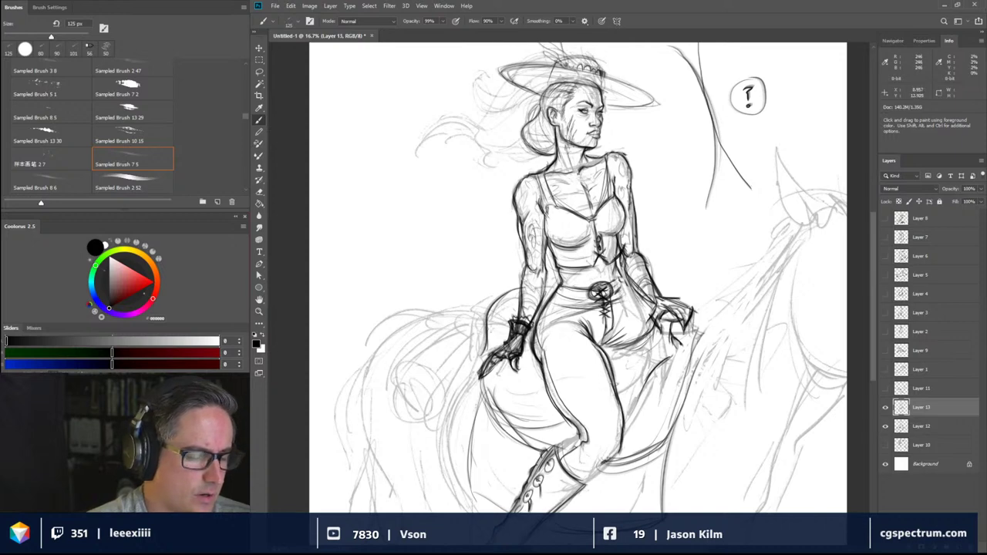
pyautogui.moveTo(515, 296)
pyautogui.mouseDown()
pyautogui.moveTo(491, 342)
pyautogui.moveTo(503, 336)
pyautogui.moveTo(501, 300)
pyautogui.moveTo(501, 331)
pyautogui.mouseUp()
pyautogui.moveTo(552, 276); pyautogui.dragTo(544, 289)
# - Reduce the brush to 100 px and sketch a rolled blanket with a spiral end behind the saddle
pyautogui.press('[')
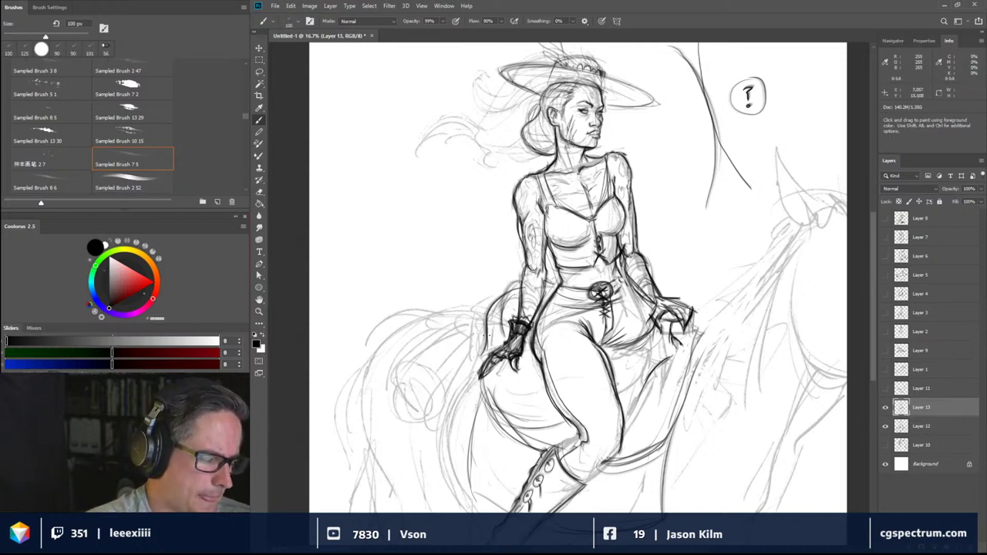
pyautogui.moveTo(417, 370)
pyautogui.mouseDown()
pyautogui.moveTo(433, 397)
pyautogui.moveTo(422, 394)
pyautogui.moveTo(438, 341)
pyautogui.moveTo(400, 369)
pyautogui.moveTo(458, 328)
pyautogui.moveTo(414, 350)
pyautogui.moveTo(465, 334)
pyautogui.moveTo(455, 325)
pyautogui.moveTo(480, 342)
pyautogui.moveTo(454, 332)
pyautogui.moveTo(457, 378)
pyautogui.moveTo(436, 407)
pyautogui.mouseUp()
pyautogui.moveTo(466, 323)
pyautogui.mouseDown()
pyautogui.moveTo(489, 305)
pyautogui.moveTo(492, 328)
pyautogui.mouseUp()
pyautogui.moveTo(472, 316); pyautogui.dragTo(459, 323)
pyautogui.moveTo(410, 413); pyautogui.dragTo(422, 474)
pyautogui.moveTo(430, 423); pyautogui.dragTo(437, 465)
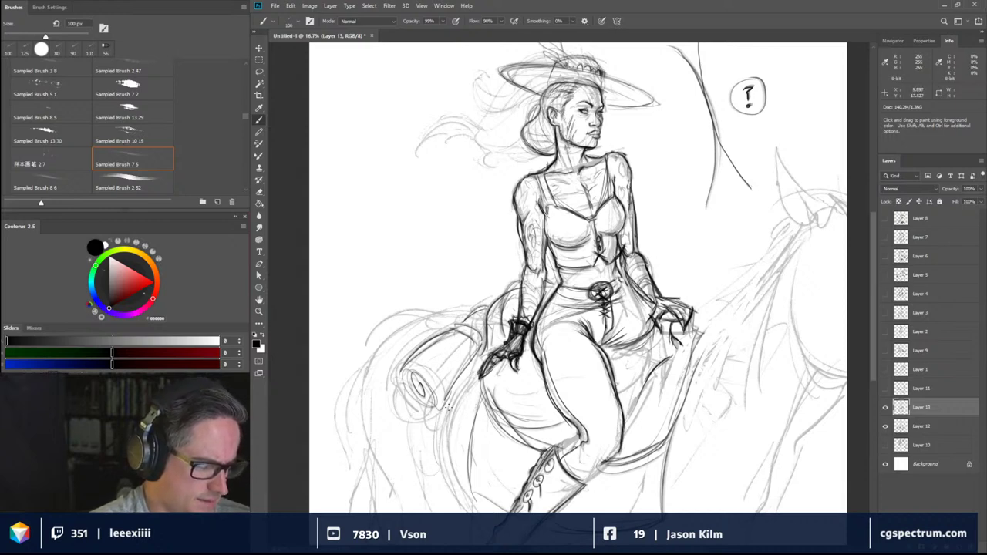
# - Sketch a rounded saddlebag with a pointed flap hanging below the bedroll, behind the saddle
pyautogui.moveTo(452, 405)
pyautogui.mouseDown()
pyautogui.moveTo(438, 446)
pyautogui.moveTo(481, 436)
pyautogui.moveTo(475, 430)
pyautogui.mouseUp()
pyautogui.moveTo(470, 436)
pyautogui.mouseDown()
pyautogui.moveTo(483, 452)
pyautogui.moveTo(461, 463)
pyautogui.moveTo(461, 491)
pyautogui.moveTo(445, 489)
pyautogui.mouseUp()
pyautogui.moveTo(453, 416)
pyautogui.mouseDown()
pyautogui.moveTo(434, 486)
pyautogui.moveTo(428, 467)
pyautogui.mouseUp()
pyautogui.moveTo(472, 424); pyautogui.dragTo(477, 438)
pyautogui.moveTo(473, 382); pyautogui.dragTo(454, 421)
pyautogui.moveTo(484, 374)
pyautogui.mouseDown()
pyautogui.moveTo(458, 418)
pyautogui.moveTo(457, 391)
pyautogui.mouseUp()
pyautogui.moveTo(478, 429); pyautogui.dragTo(461, 451)
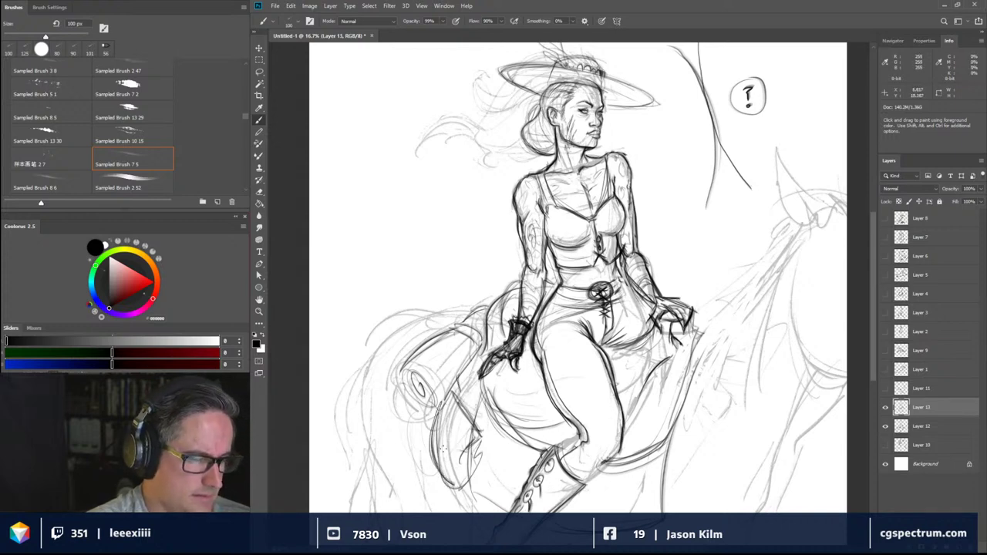
pyautogui.moveTo(441, 418); pyautogui.dragTo(464, 451)
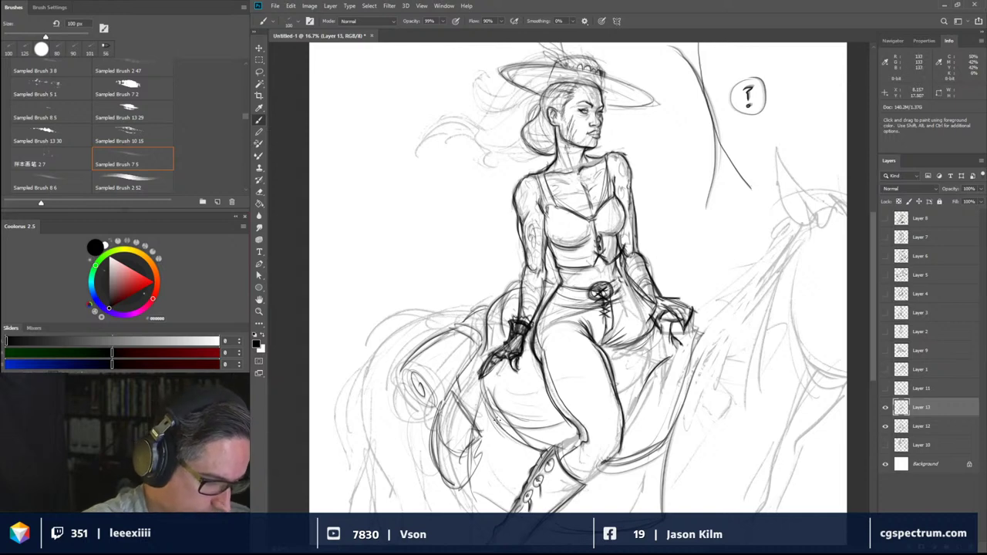
# - Sketch a long tapered shape rising from behind the bedroll and a second narrow one crossing the saddlebag diagonally
pyautogui.moveTo(484, 510); pyautogui.dragTo(466, 371)
pyautogui.moveTo(484, 486)
pyautogui.mouseDown()
pyautogui.moveTo(441, 254)
pyautogui.moveTo(397, 256)
pyautogui.moveTo(416, 296)
pyautogui.mouseUp()
pyautogui.moveTo(407, 259)
pyautogui.mouseDown()
pyautogui.moveTo(425, 307)
pyautogui.moveTo(417, 279)
pyautogui.moveTo(456, 368)
pyautogui.moveTo(470, 475)
pyautogui.mouseUp()
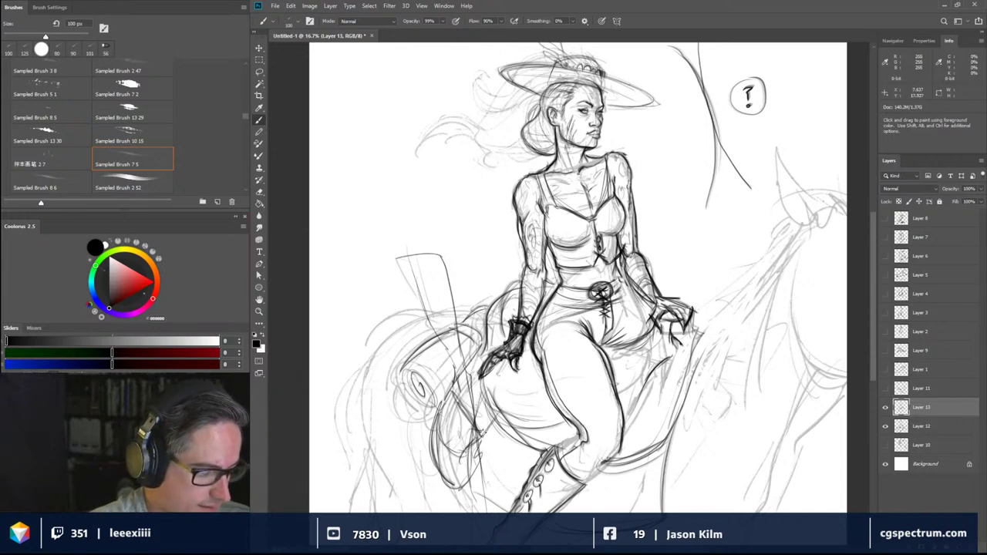
pyautogui.moveTo(485, 436)
pyautogui.mouseDown()
pyautogui.moveTo(478, 421)
pyautogui.moveTo(505, 379)
pyautogui.moveTo(518, 385)
pyautogui.moveTo(421, 508)
pyautogui.moveTo(434, 470)
pyautogui.mouseUp()
pyautogui.moveTo(454, 483)
pyautogui.mouseDown()
pyautogui.moveTo(464, 509)
pyautogui.moveTo(473, 501)
pyautogui.mouseUp()
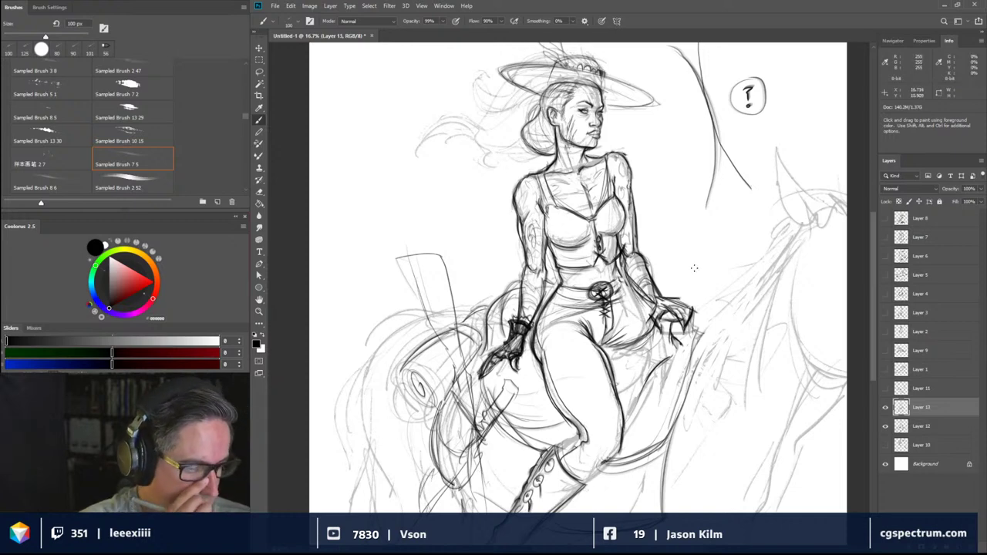
# - Contour the horse's rump behind the bedroll and reinforce the top and side of the tapered upright shape
pyautogui.moveTo(433, 312)
pyautogui.mouseDown()
pyautogui.moveTo(390, 332)
pyautogui.moveTo(360, 409)
pyautogui.mouseUp()
pyautogui.moveTo(369, 362); pyautogui.dragTo(359, 447)
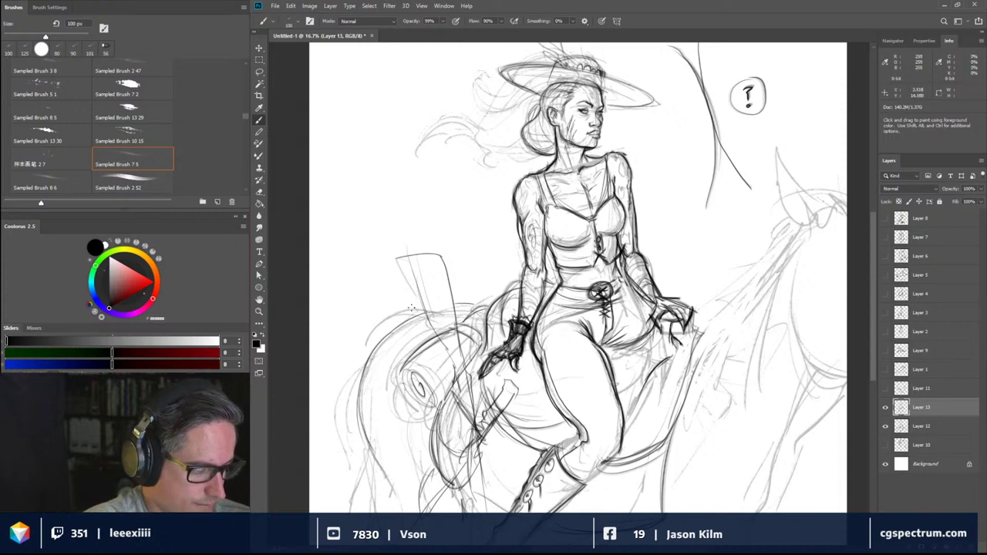
pyautogui.moveTo(420, 310); pyautogui.dragTo(371, 343)
pyautogui.moveTo(424, 307)
pyautogui.mouseDown()
pyautogui.moveTo(375, 339)
pyautogui.moveTo(384, 328)
pyautogui.mouseUp()
pyautogui.moveTo(408, 255); pyautogui.dragTo(444, 255)
pyautogui.moveTo(439, 257); pyautogui.dragTo(451, 310)
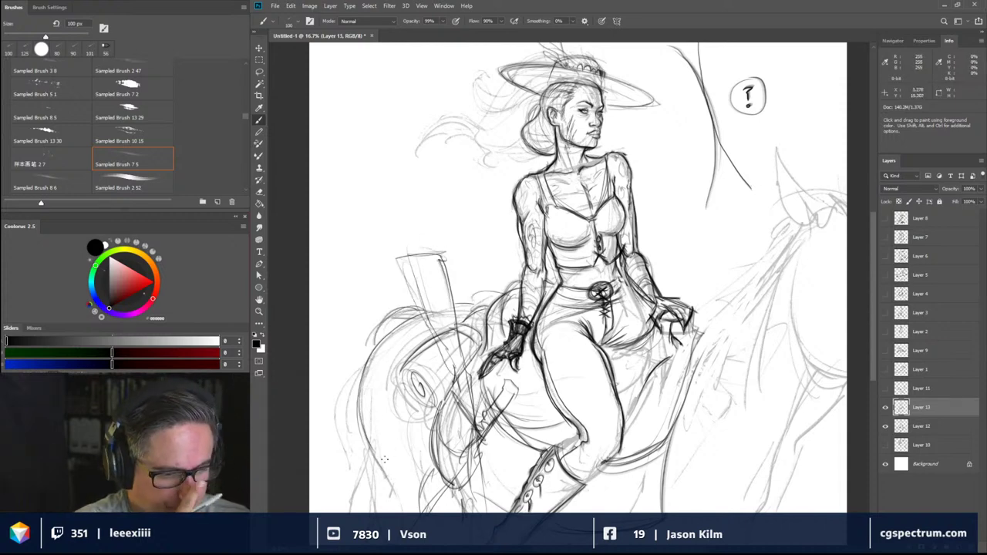
# - Draw the horse's withers line in front of the far hand and add contour strokes for its shoulder, chest and forelegs
pyautogui.moveTo(693, 333); pyautogui.dragTo(754, 299)
pyautogui.moveTo(779, 385)
pyautogui.mouseDown()
pyautogui.moveTo(787, 483)
pyautogui.moveTo(699, 466)
pyautogui.moveTo(675, 510)
pyautogui.moveTo(695, 512)
pyautogui.mouseUp()
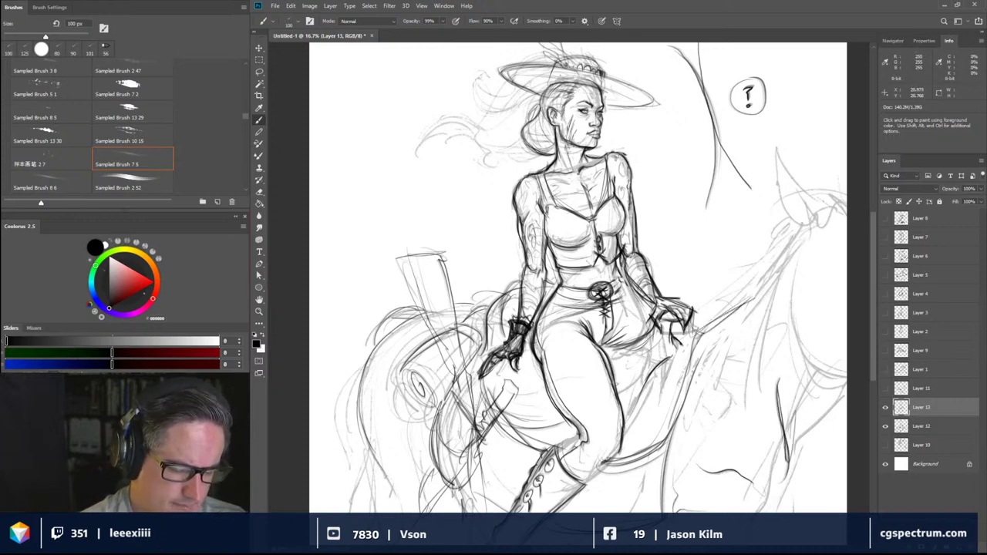
pyautogui.moveTo(793, 487); pyautogui.dragTo(795, 512)
pyautogui.moveTo(785, 512); pyautogui.dragTo(798, 477)
pyautogui.moveTo(840, 405); pyautogui.dragTo(818, 458)
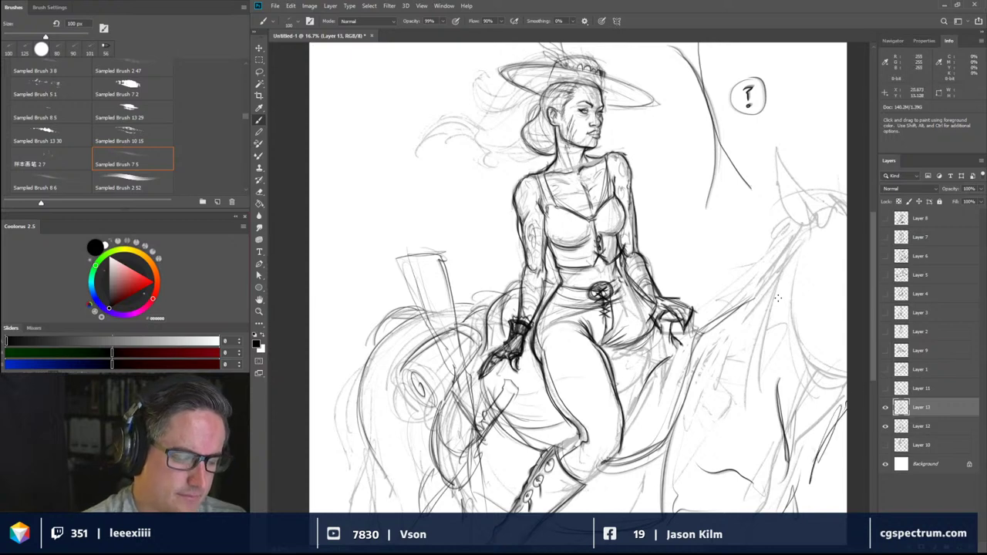
# - Outline the horse's neck with a long crest line up to the head, plus throat and shoulder muscle strokes
pyautogui.moveTo(725, 407)
pyautogui.mouseDown()
pyautogui.moveTo(797, 316)
pyautogui.moveTo(806, 284)
pyautogui.moveTo(817, 348)
pyautogui.mouseUp()
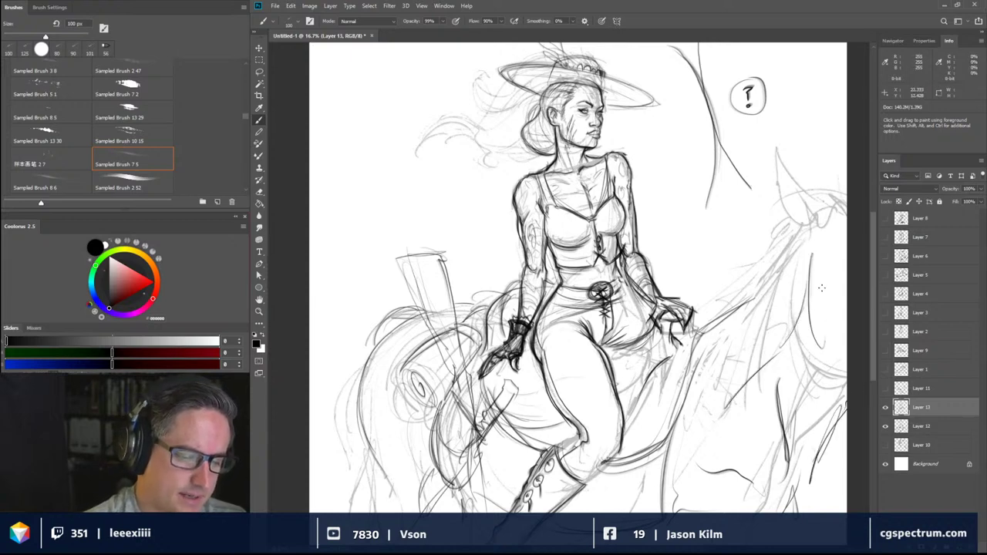
pyautogui.moveTo(807, 261); pyautogui.dragTo(844, 361)
pyautogui.moveTo(723, 322)
pyautogui.mouseDown()
pyautogui.moveTo(709, 336)
pyautogui.moveTo(794, 225)
pyautogui.moveTo(833, 198)
pyautogui.mouseUp()
pyautogui.moveTo(814, 202)
pyautogui.mouseDown()
pyautogui.moveTo(847, 193)
pyautogui.moveTo(833, 195)
pyautogui.mouseUp()
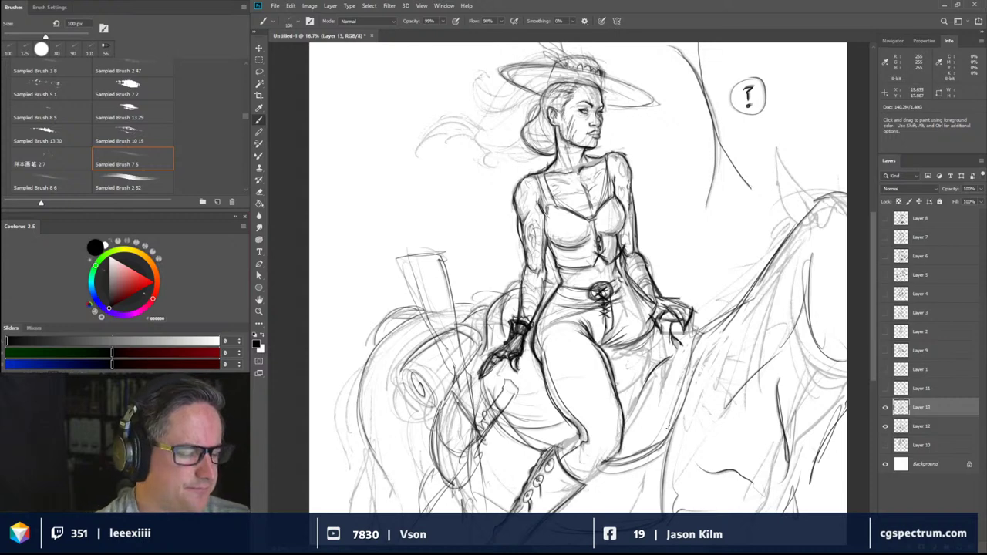
# - Draw reins from the far hand to the horse's neck and thicken the curved front edges of the saddle and blanket
pyautogui.press('space')
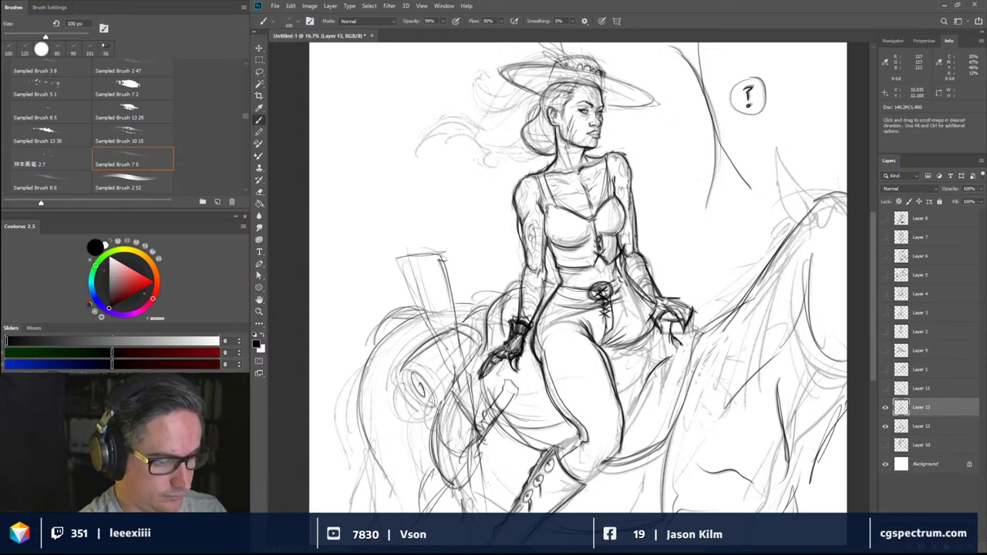
pyautogui.moveTo(666, 301); pyautogui.dragTo(658, 310)
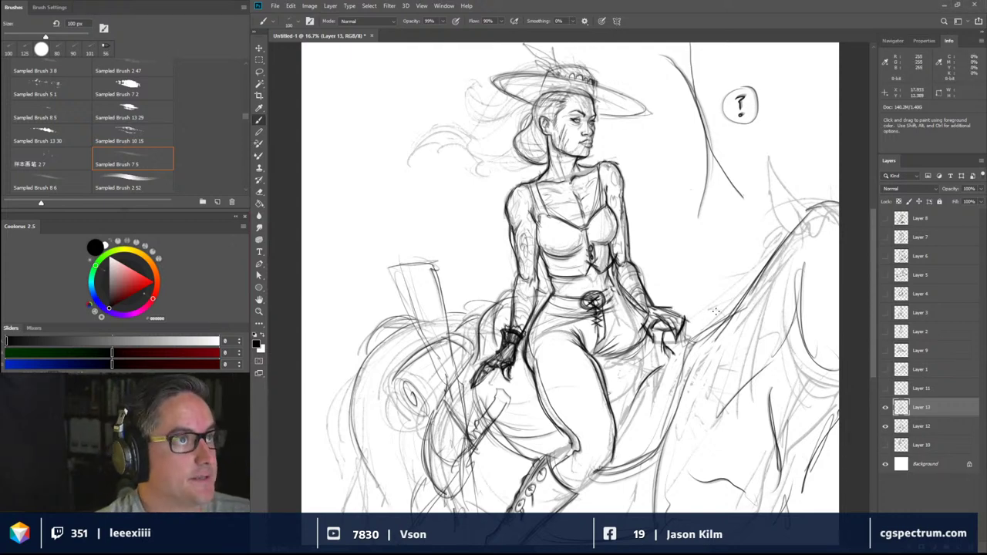
pyautogui.moveTo(628, 297); pyautogui.dragTo(713, 331)
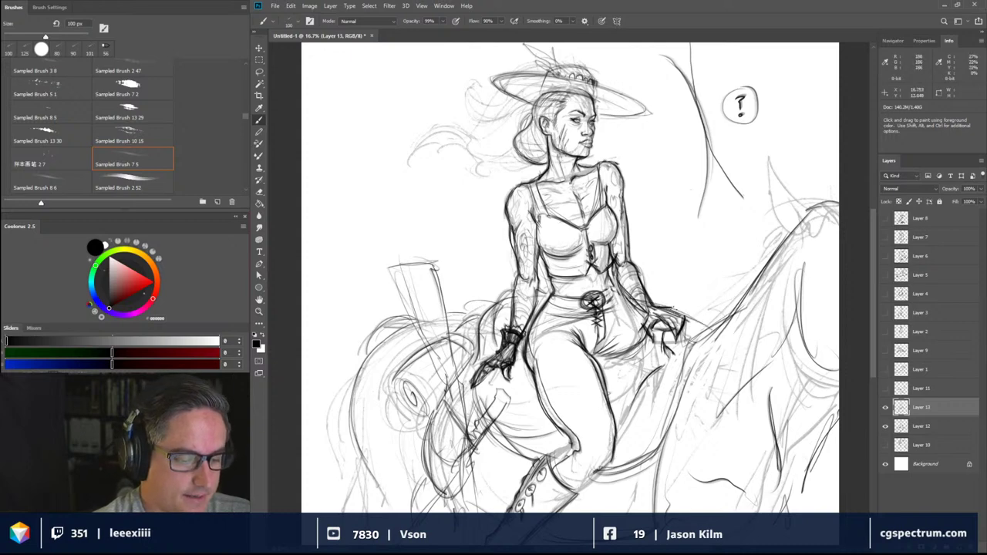
pyautogui.moveTo(673, 306); pyautogui.dragTo(715, 335)
pyautogui.moveTo(634, 301)
pyautogui.mouseDown()
pyautogui.moveTo(702, 335)
pyautogui.moveTo(635, 472)
pyautogui.mouseUp()
pyautogui.moveTo(657, 372); pyautogui.dragTo(633, 469)
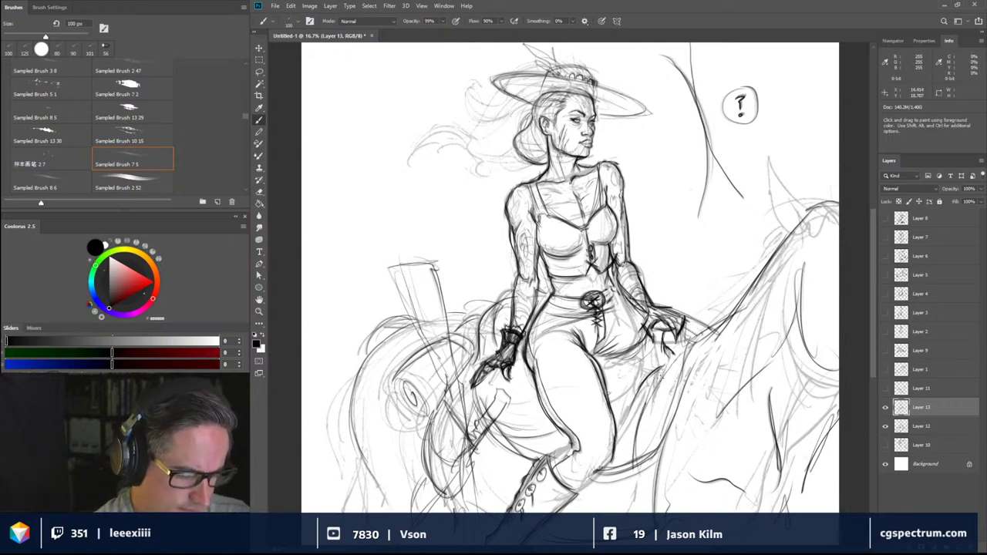
pyautogui.moveTo(687, 347)
pyautogui.mouseDown()
pyautogui.moveTo(638, 465)
pyautogui.moveTo(595, 484)
pyautogui.mouseUp()
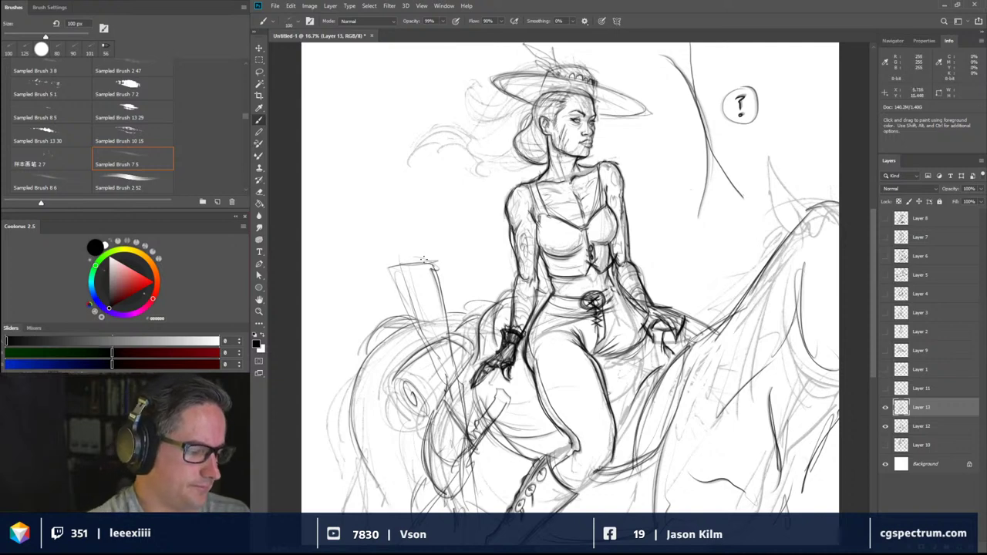
# - Darken both sides of the tapered upright shape behind the bedroll down to the saddlebag
pyautogui.moveTo(389, 272)
pyautogui.mouseDown()
pyautogui.moveTo(435, 262)
pyautogui.moveTo(423, 366)
pyautogui.mouseUp()
pyautogui.moveTo(432, 258); pyautogui.dragTo(445, 310)
pyautogui.moveTo(447, 350); pyautogui.dragTo(460, 396)
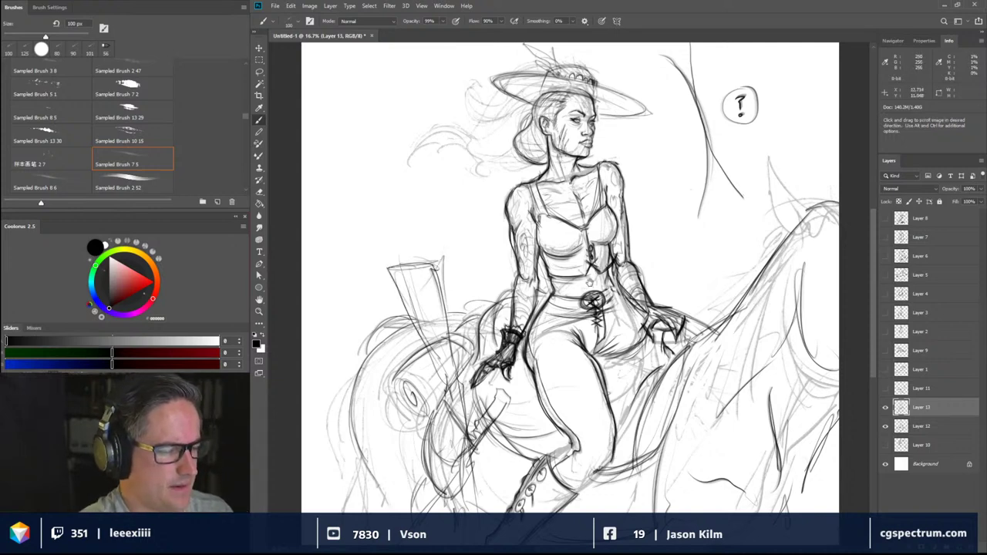
# - Draw wavy windblown hair strands streaming back from beneath the hat brim
pyautogui.moveTo(589, 283); pyautogui.dragTo(630, 358)
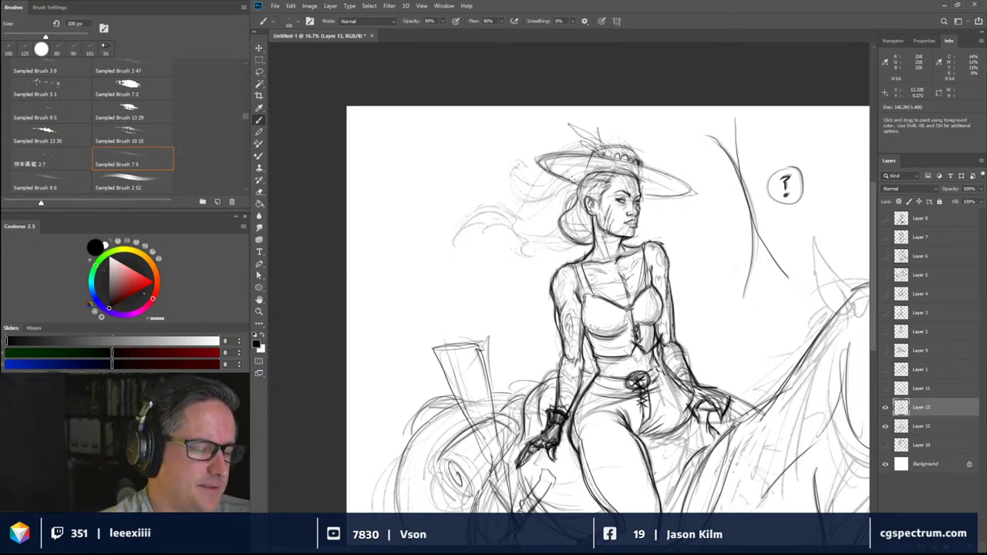
pyautogui.moveTo(579, 183)
pyautogui.mouseDown()
pyautogui.moveTo(506, 218)
pyautogui.moveTo(481, 222)
pyautogui.mouseUp()
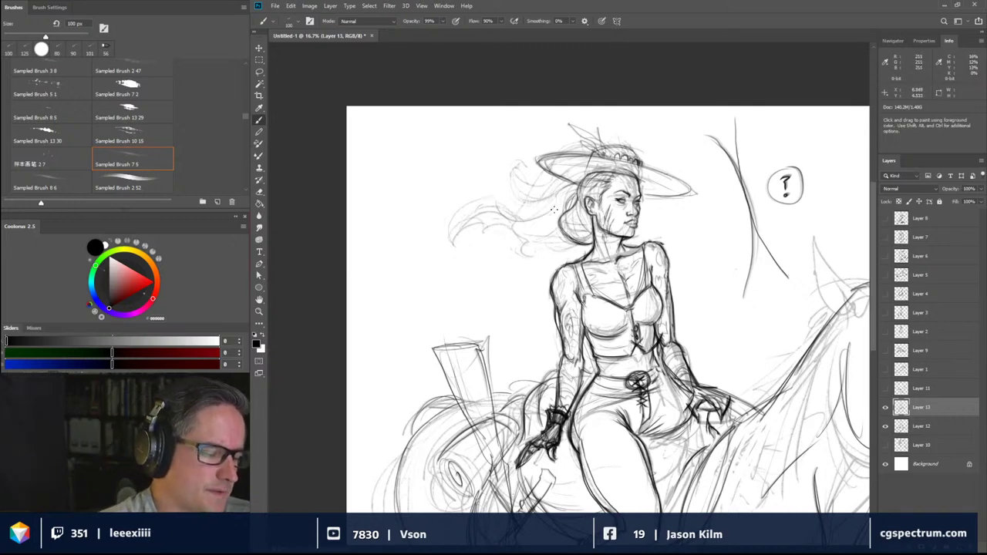
pyautogui.moveTo(578, 182); pyautogui.dragTo(548, 215)
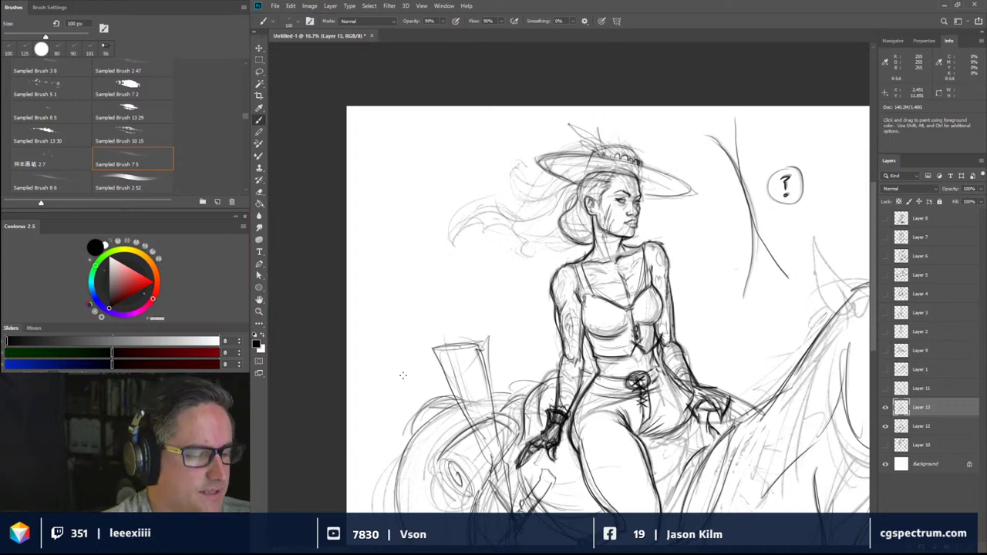
pyautogui.moveTo(586, 179); pyautogui.dragTo(545, 209)
pyautogui.moveTo(546, 213); pyautogui.dragTo(492, 218)
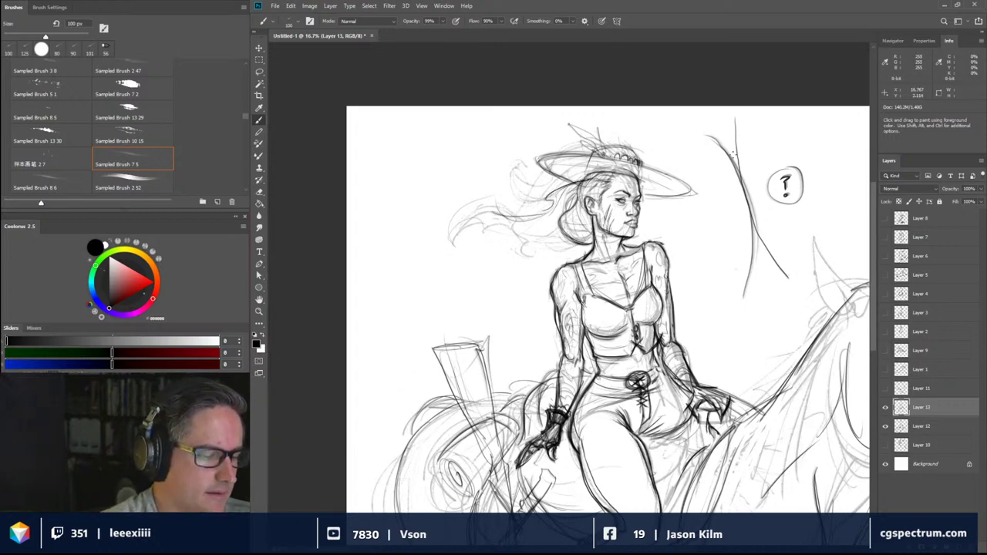
# - Erase the hair bun's outline behind the woman's neck and return to the Brush tool
pyautogui.press('e')
pyautogui.moveTo(567, 240)
pyautogui.mouseDown()
pyautogui.moveTo(559, 213)
pyautogui.moveTo(583, 229)
pyautogui.mouseUp()
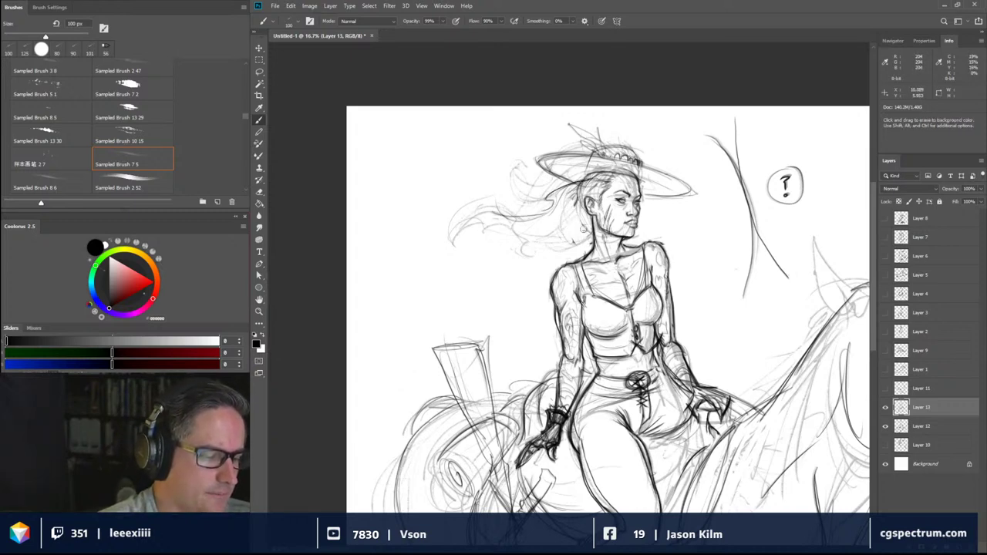
pyautogui.press('b')
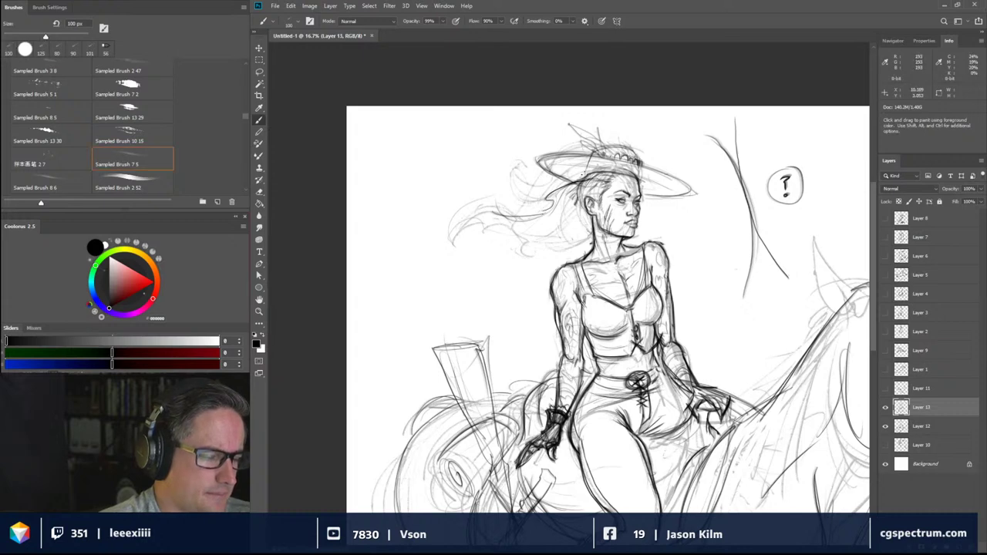
# - Build up the flowing hair with darker curling locks and add loose strands around the ear and nape
pyautogui.moveTo(583, 175)
pyautogui.mouseDown()
pyautogui.moveTo(558, 187)
pyautogui.moveTo(570, 212)
pyautogui.moveTo(480, 226)
pyautogui.moveTo(456, 241)
pyautogui.moveTo(484, 199)
pyautogui.moveTo(531, 235)
pyautogui.moveTo(571, 222)
pyautogui.moveTo(497, 220)
pyautogui.moveTo(567, 236)
pyautogui.moveTo(585, 218)
pyautogui.moveTo(515, 259)
pyautogui.moveTo(515, 233)
pyautogui.moveTo(490, 224)
pyautogui.mouseUp()
pyautogui.moveTo(557, 199)
pyautogui.mouseDown()
pyautogui.moveTo(532, 210)
pyautogui.moveTo(517, 183)
pyautogui.moveTo(524, 176)
pyautogui.moveTo(512, 194)
pyautogui.moveTo(554, 196)
pyautogui.moveTo(513, 196)
pyautogui.moveTo(539, 225)
pyautogui.mouseUp()
pyautogui.moveTo(590, 193)
pyautogui.mouseDown()
pyautogui.moveTo(562, 219)
pyautogui.moveTo(577, 212)
pyautogui.mouseUp()
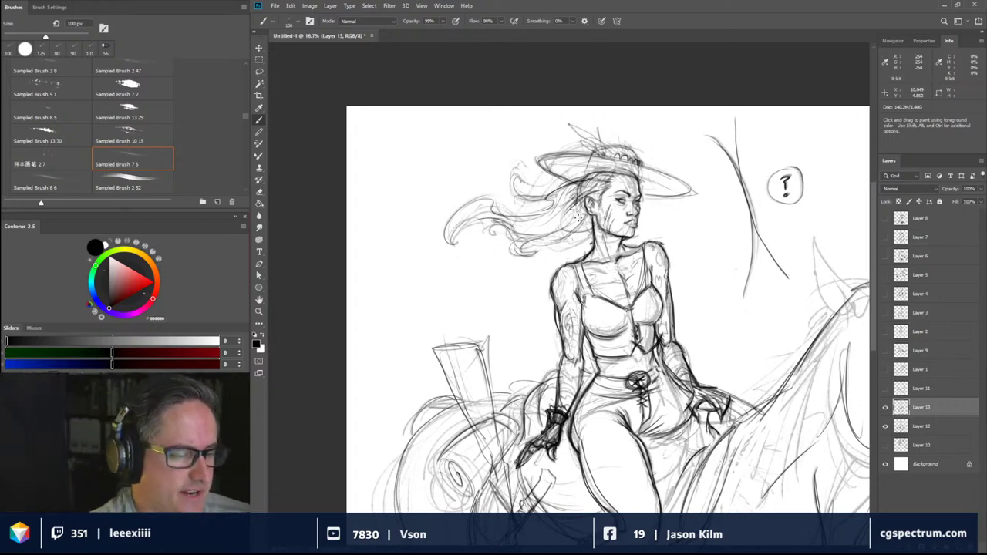
pyautogui.moveTo(593, 213)
pyautogui.mouseDown()
pyautogui.moveTo(571, 240)
pyautogui.moveTo(588, 222)
pyautogui.mouseUp()
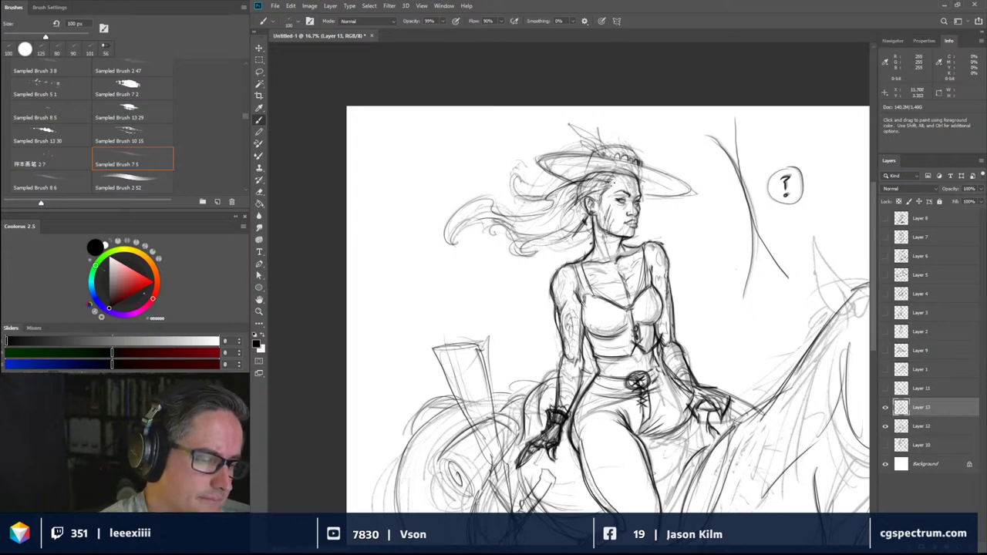
# - Refine the hairline under the hat, darken the brim and crown, and define the feathers on top
pyautogui.moveTo(614, 172); pyautogui.dragTo(640, 177)
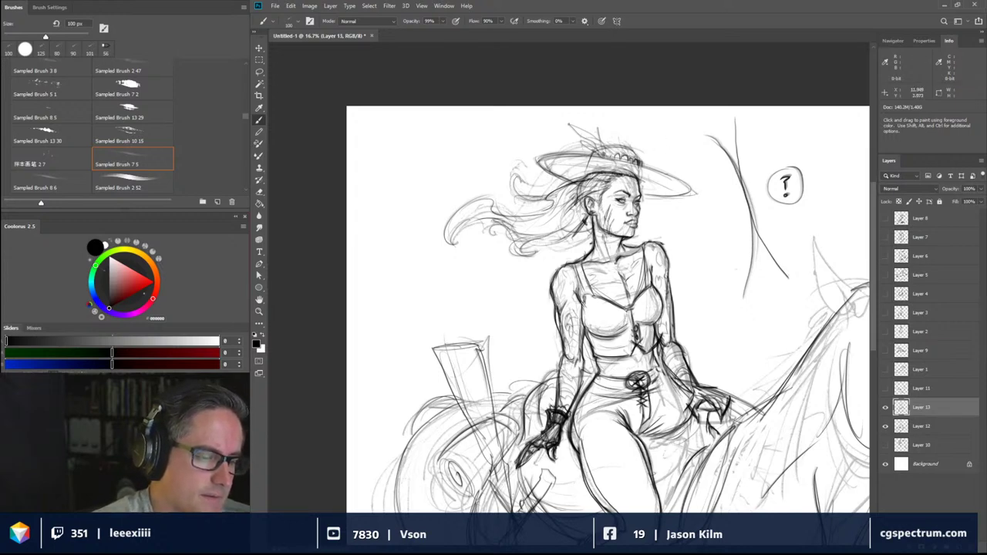
pyautogui.moveTo(578, 178); pyautogui.dragTo(631, 168)
pyautogui.moveTo(637, 174)
pyautogui.mouseDown()
pyautogui.moveTo(649, 185)
pyautogui.moveTo(682, 182)
pyautogui.moveTo(687, 192)
pyautogui.moveTo(646, 166)
pyautogui.moveTo(538, 155)
pyautogui.moveTo(608, 159)
pyautogui.moveTo(599, 146)
pyautogui.moveTo(627, 143)
pyautogui.moveTo(640, 159)
pyautogui.moveTo(578, 117)
pyautogui.mouseUp()
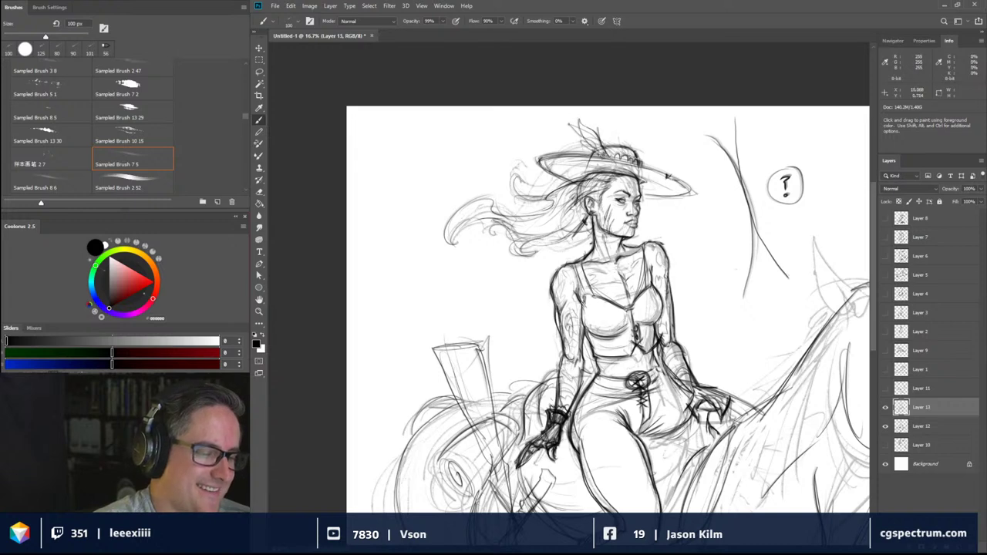
# - Define the feathers on the hat and darken the front and back edges of its wide brim
pyautogui.moveTo(601, 155)
pyautogui.mouseDown()
pyautogui.moveTo(582, 128)
pyautogui.moveTo(596, 145)
pyautogui.moveTo(577, 141)
pyautogui.mouseUp()
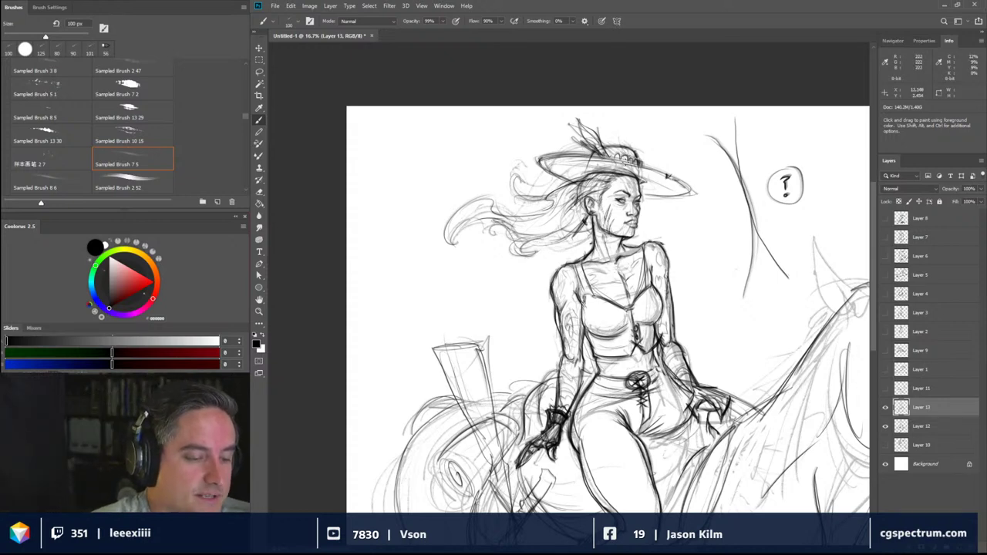
pyautogui.moveTo(643, 168); pyautogui.dragTo(688, 188)
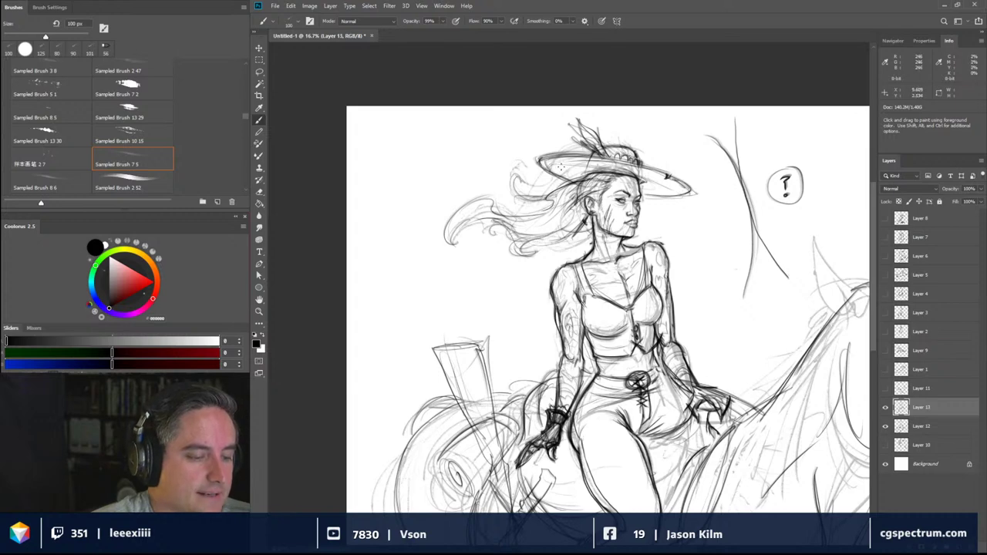
pyautogui.moveTo(674, 185)
pyautogui.mouseDown()
pyautogui.moveTo(685, 189)
pyautogui.moveTo(604, 161)
pyautogui.moveTo(541, 160)
pyautogui.moveTo(619, 165)
pyautogui.mouseUp()
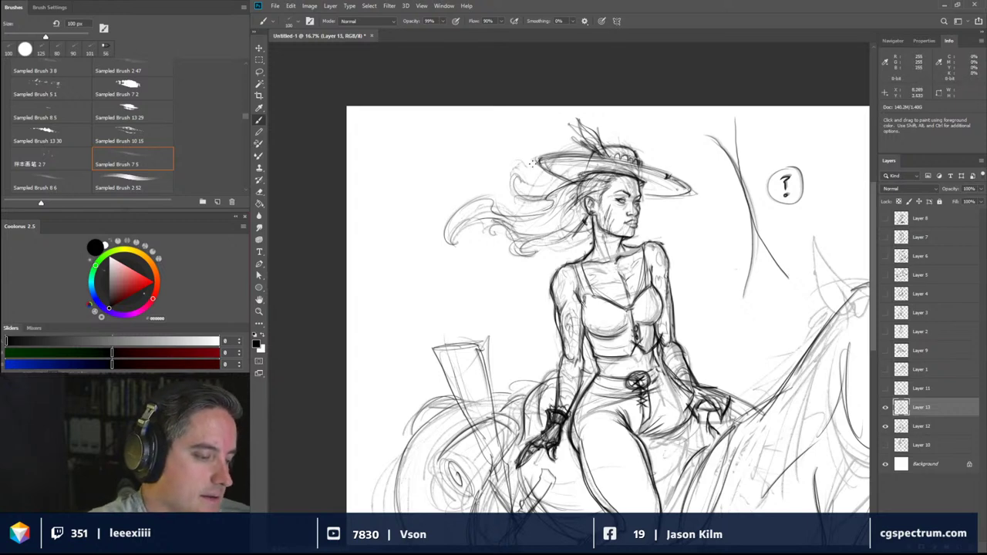
pyautogui.moveTo(537, 164); pyautogui.dragTo(568, 182)
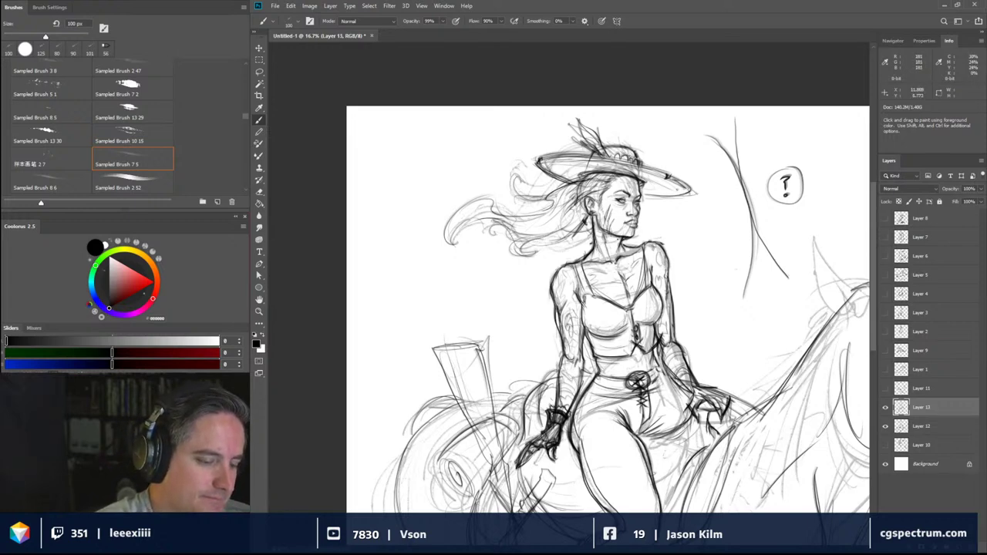
# - Touch up the chin and lips, and draw a cigarette with drifting smoke at the woman's mouth using an 80 px brush
pyautogui.moveTo(619, 240); pyautogui.dragTo(616, 248)
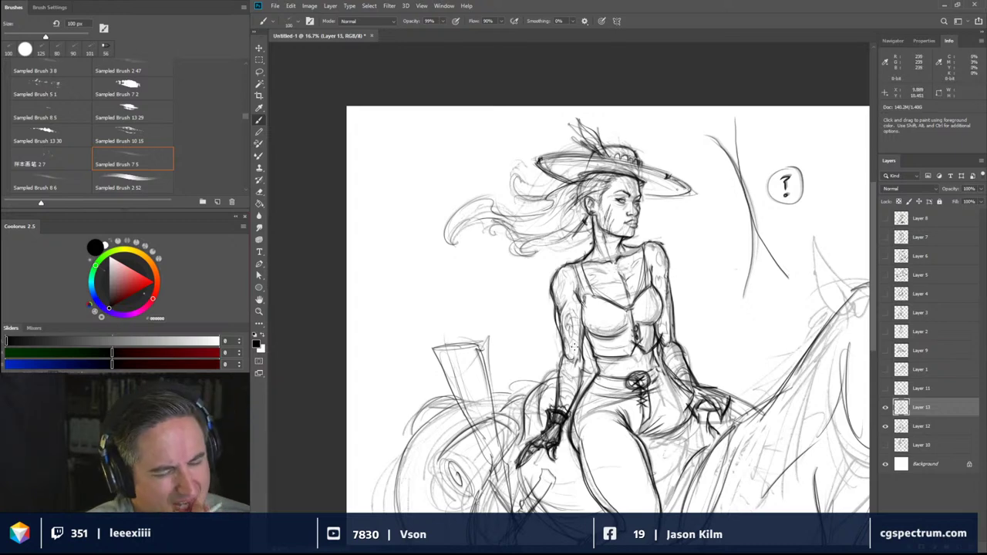
pyautogui.moveTo(634, 220); pyautogui.dragTo(636, 225)
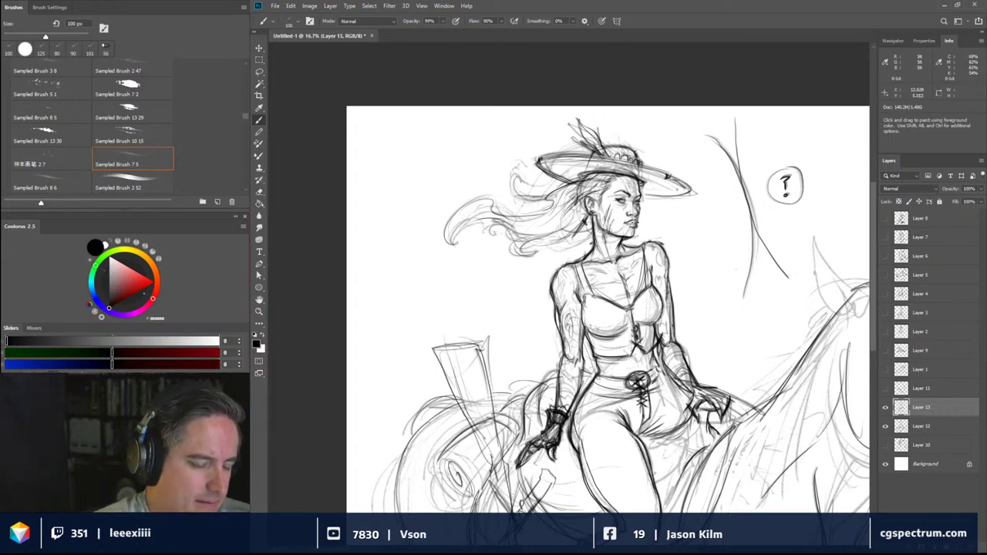
pyautogui.press('[')
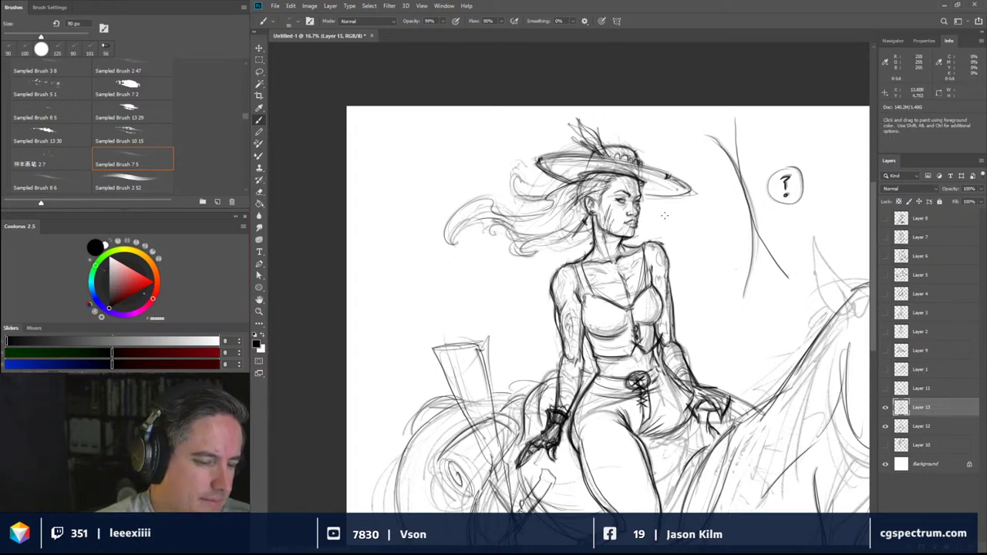
pyautogui.press('[')
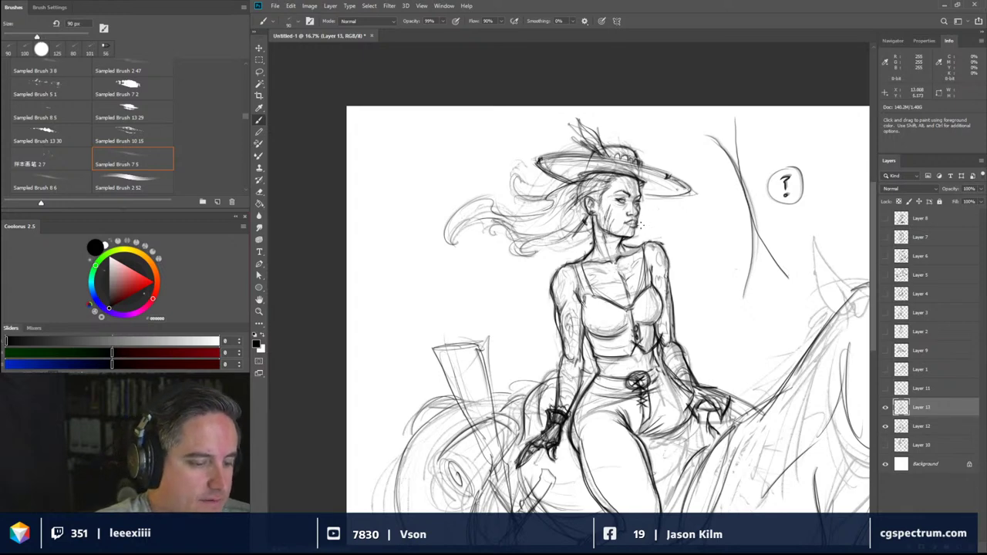
pyautogui.hotkey('ctrl', 'z')
pyautogui.moveTo(639, 224)
pyautogui.mouseDown()
pyautogui.moveTo(675, 228)
pyautogui.moveTo(679, 213)
pyautogui.moveTo(647, 216)
pyautogui.moveTo(642, 206)
pyautogui.moveTo(678, 223)
pyautogui.mouseUp()
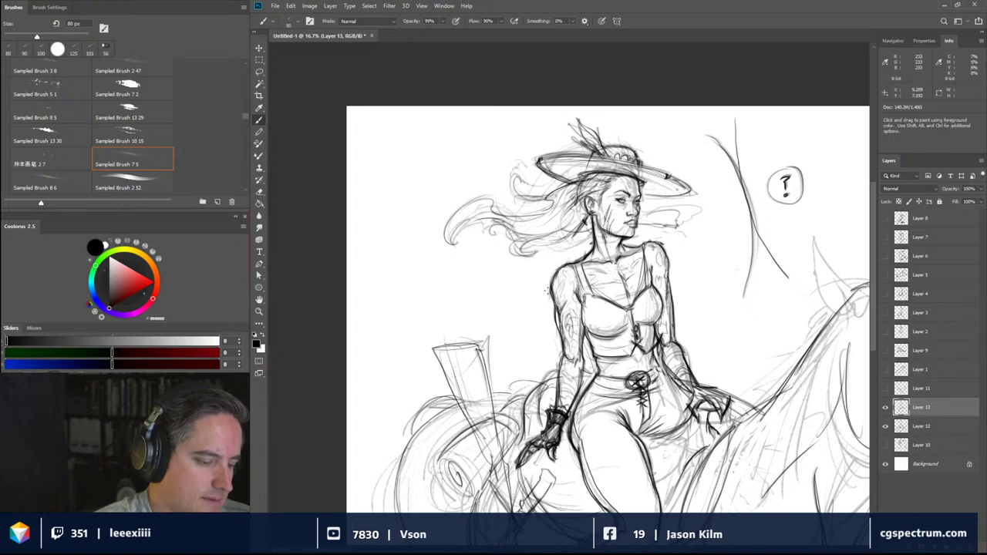
# - Reinforce the outer contours of both upper arms and shoulders, and sketch crossed lacing at the corset's lower edge
pyautogui.moveTo(553, 274); pyautogui.dragTo(561, 336)
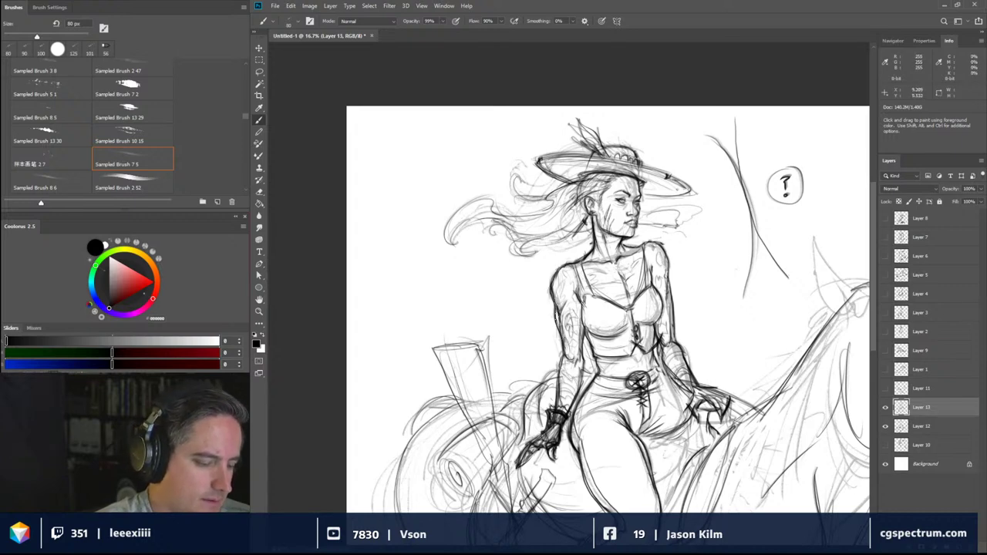
pyautogui.moveTo(551, 298); pyautogui.dragTo(562, 340)
pyautogui.moveTo(664, 288)
pyautogui.mouseDown()
pyautogui.moveTo(661, 248)
pyautogui.moveTo(651, 241)
pyautogui.mouseUp()
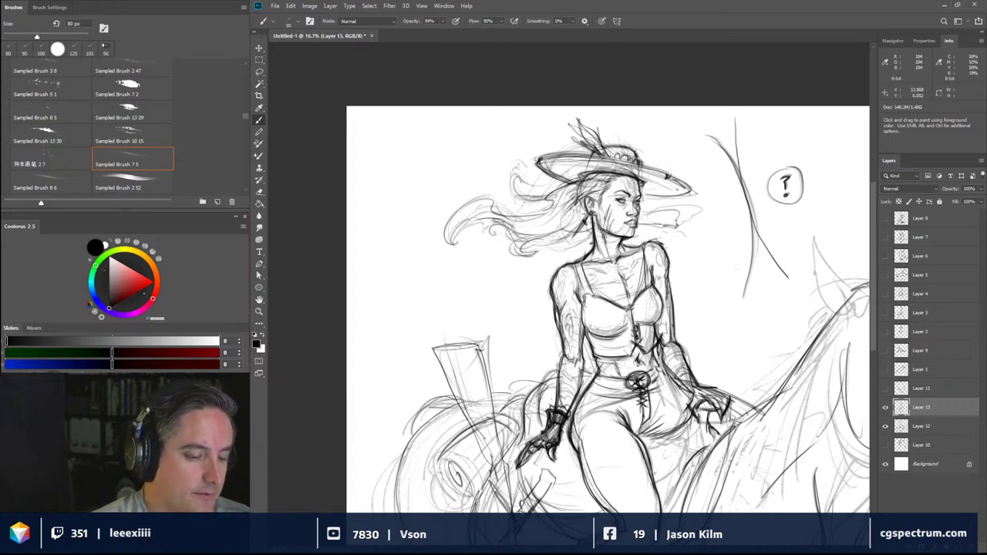
pyautogui.moveTo(665, 256); pyautogui.dragTo(668, 265)
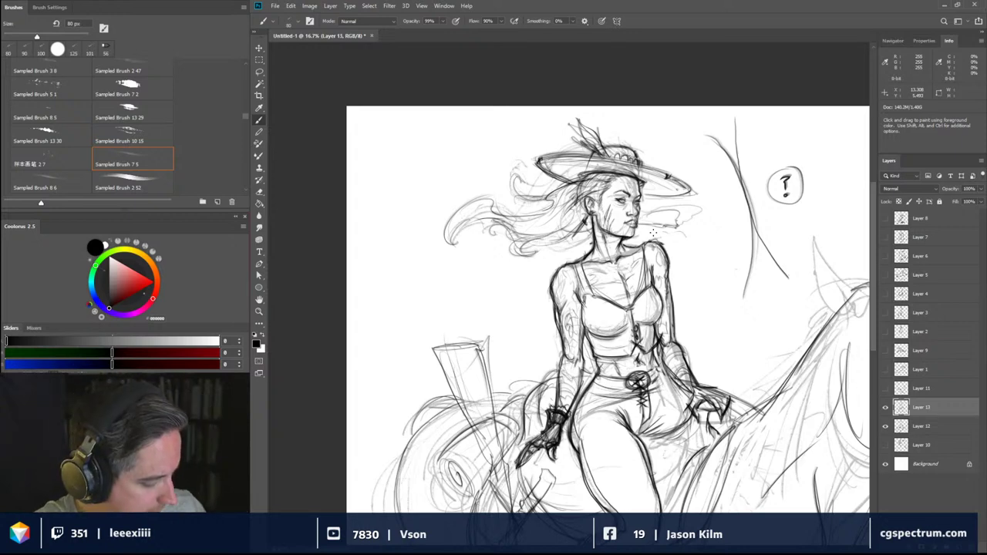
# - Erase the circled question mark and the long stray curves beside the woman with an eraser of about 426 px
pyautogui.press('e')
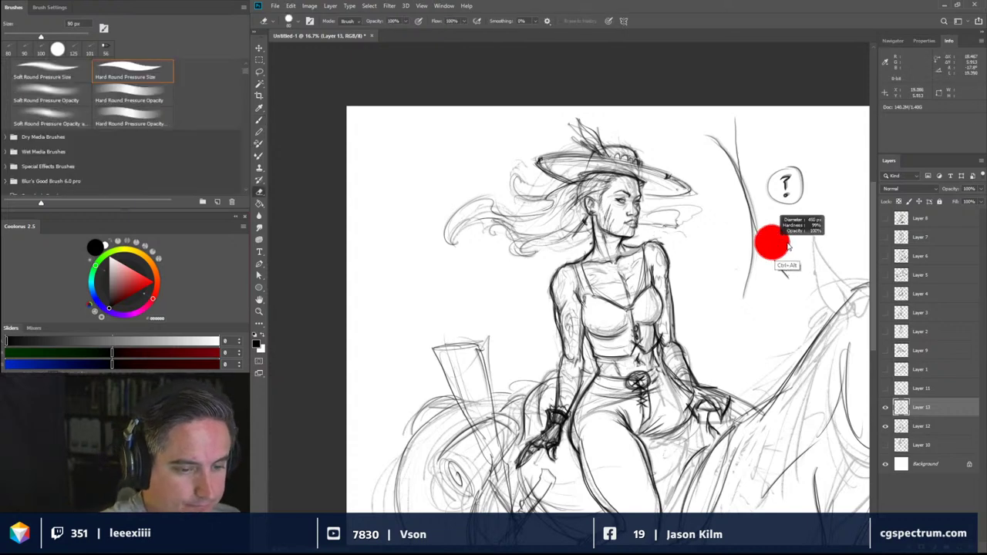
pyautogui.moveTo(794, 273)
pyautogui.mouseDown()
pyautogui.moveTo(764, 253)
pyautogui.moveTo(785, 212)
pyautogui.moveTo(770, 202)
pyautogui.moveTo(779, 186)
pyautogui.moveTo(728, 132)
pyautogui.moveTo(749, 141)
pyautogui.mouseUp()
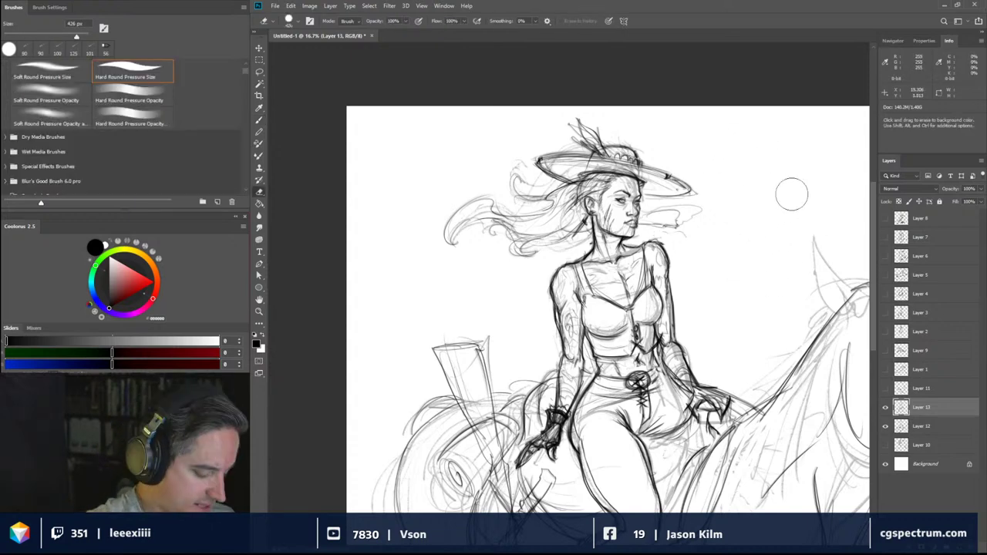
pyautogui.hotkey('ctrl', '-')
pyautogui.hotkey('ctrl', '+')
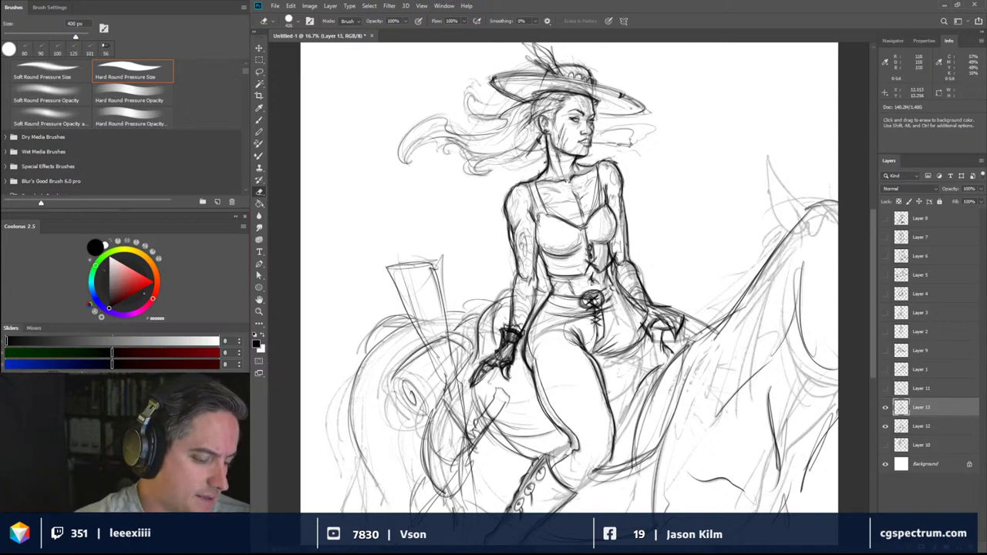
# - Erase the heavy crease at the top of the near thigh and redraw it, adding trouser folds below the belt
pyautogui.press('[')
pyautogui.press('[')
pyautogui.press('[')
pyautogui.press('[')
pyautogui.press('[')
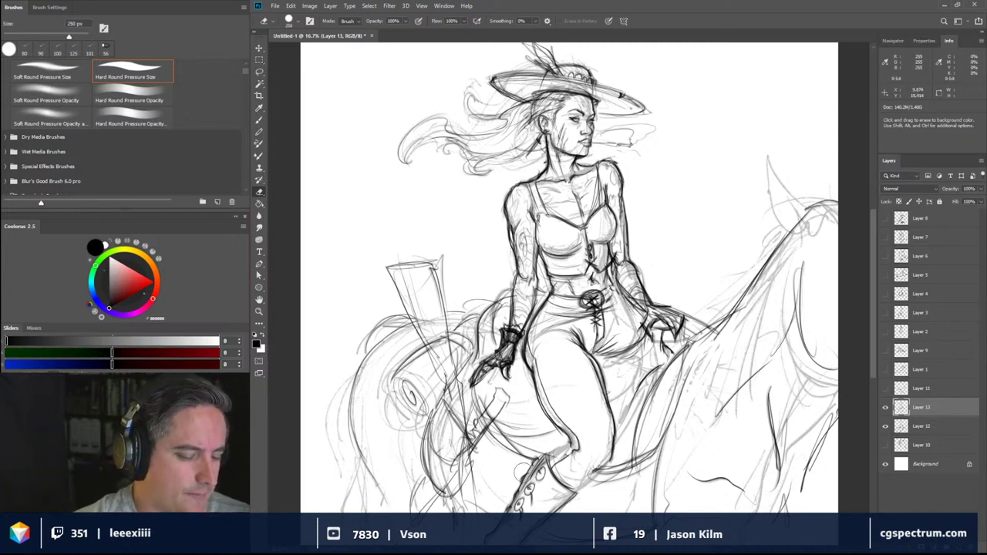
pyautogui.press('b')
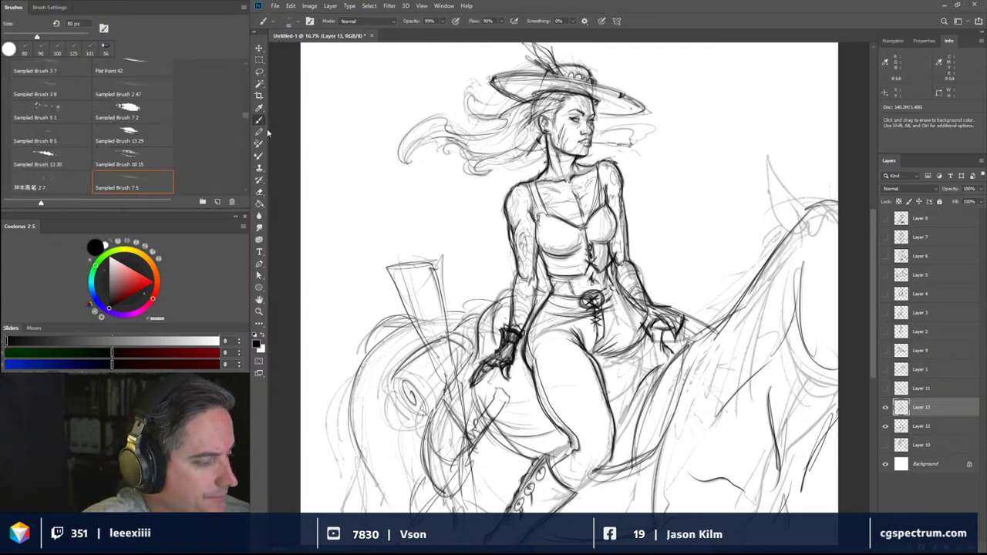
pyautogui.moveTo(600, 345)
pyautogui.mouseDown()
pyautogui.moveTo(596, 356)
pyautogui.moveTo(629, 351)
pyautogui.moveTo(595, 363)
pyautogui.moveTo(583, 328)
pyautogui.moveTo(572, 332)
pyautogui.moveTo(595, 385)
pyautogui.moveTo(582, 353)
pyautogui.mouseUp()
pyautogui.press('e')
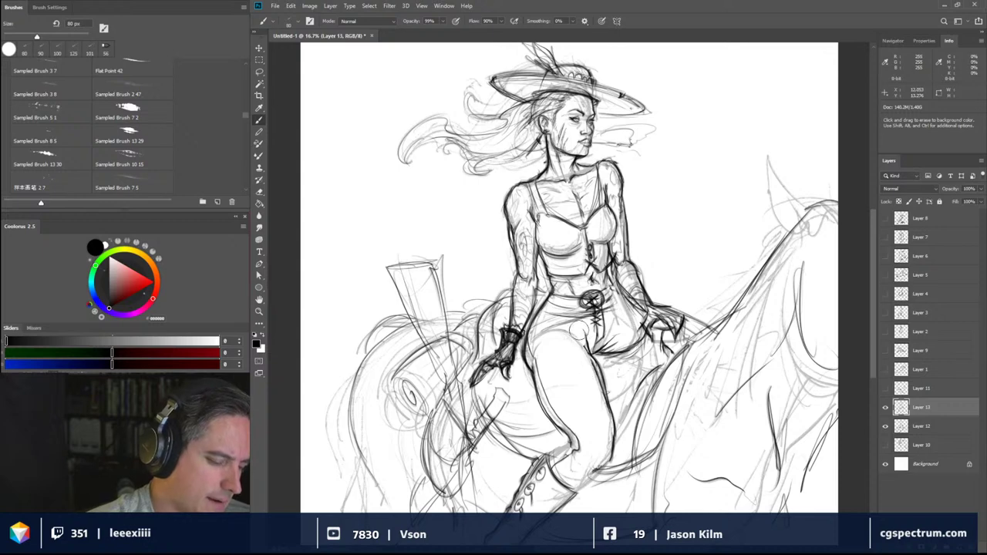
pyautogui.press('b')
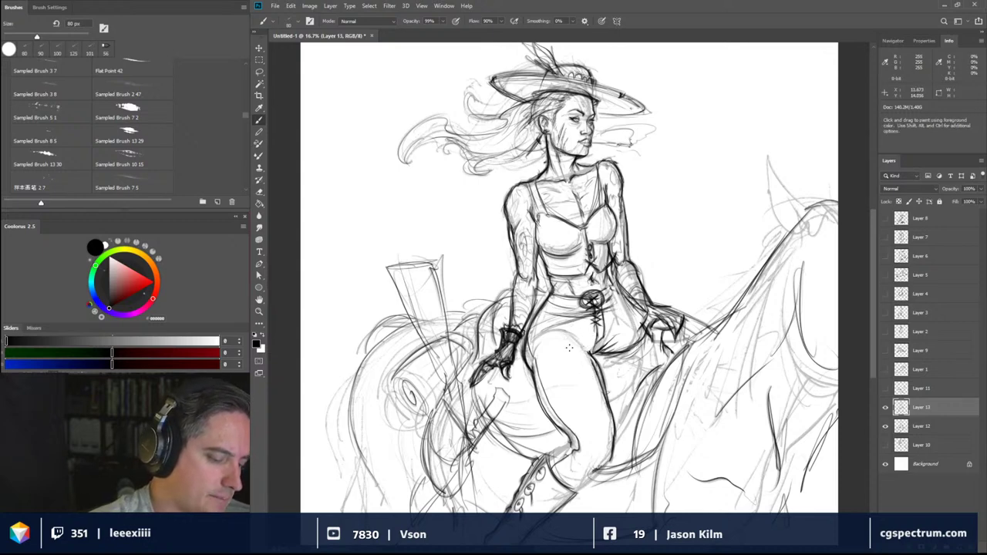
pyautogui.moveTo(587, 350); pyautogui.dragTo(575, 333)
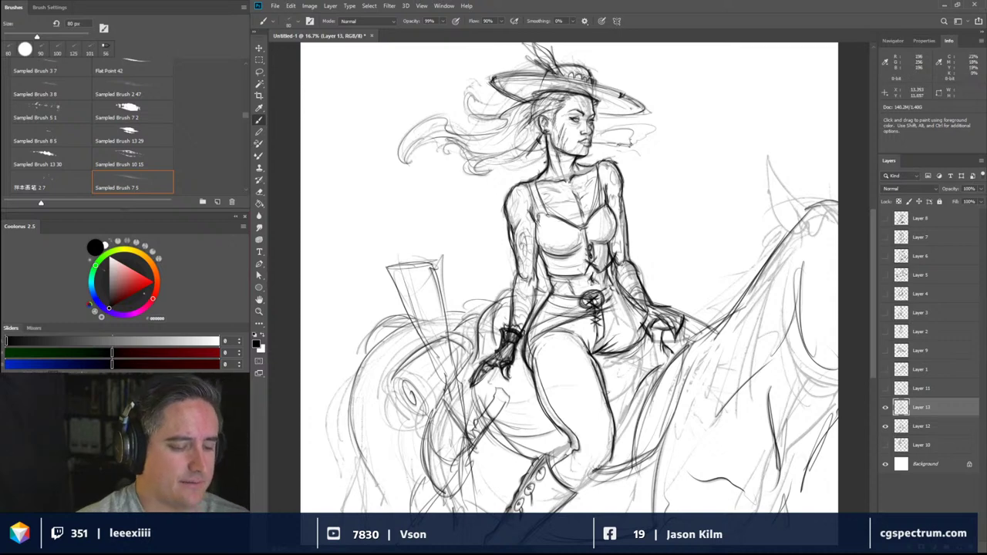
pyautogui.moveTo(600, 298); pyautogui.dragTo(620, 313)
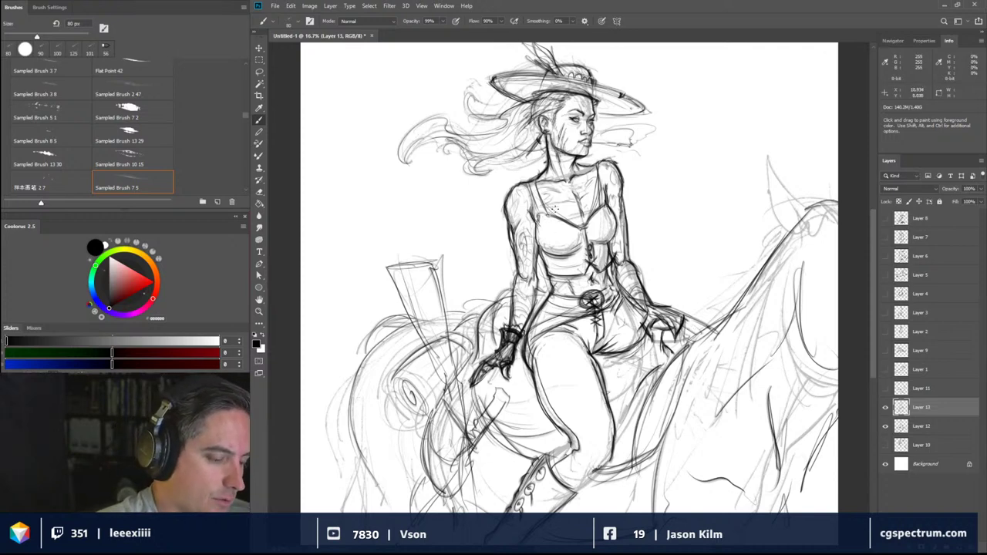
# - Add decorative texture lines to the bodice cups and darken the cigarette at the woman's mouth
pyautogui.moveTo(552, 214)
pyautogui.mouseDown()
pyautogui.moveTo(587, 222)
pyautogui.moveTo(591, 211)
pyautogui.mouseUp()
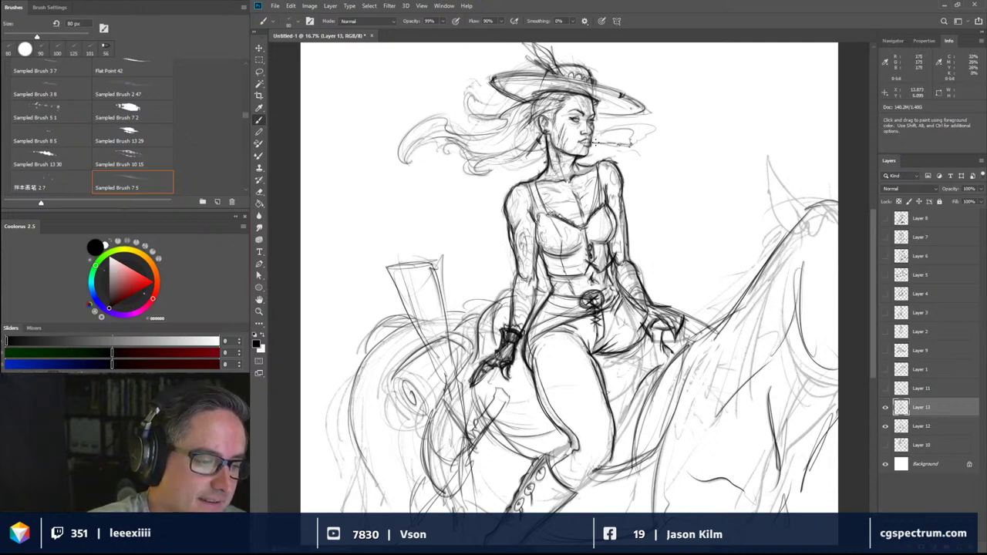
pyautogui.moveTo(602, 142)
pyautogui.mouseDown()
pyautogui.moveTo(633, 146)
pyautogui.moveTo(622, 145)
pyautogui.mouseUp()
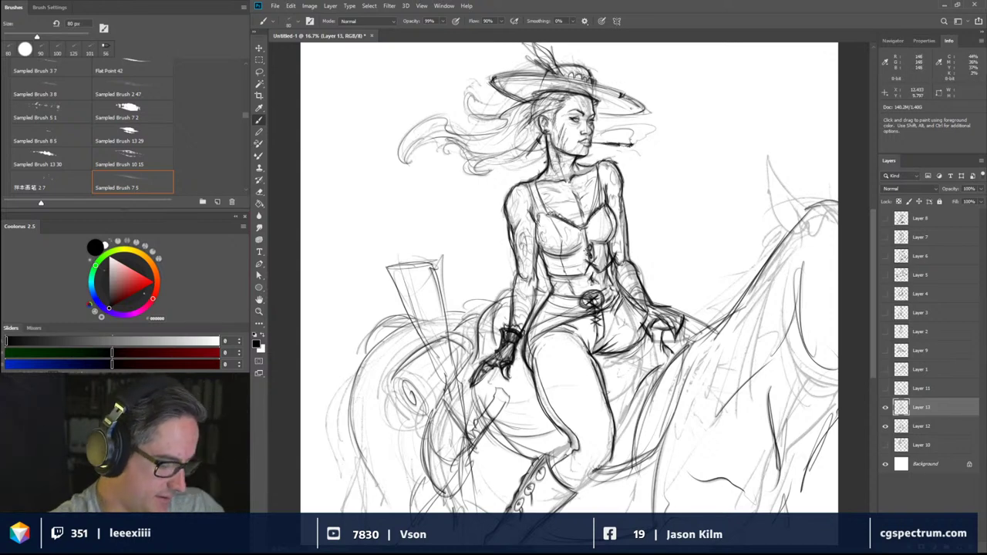
# - Toggle the visibility of Layer 12 to compare the drawing with and without the rough underdrawing, leaving it hidden
pyautogui.hotkey('ctrl', '-')
pyautogui.hotkey('ctrl', '+')
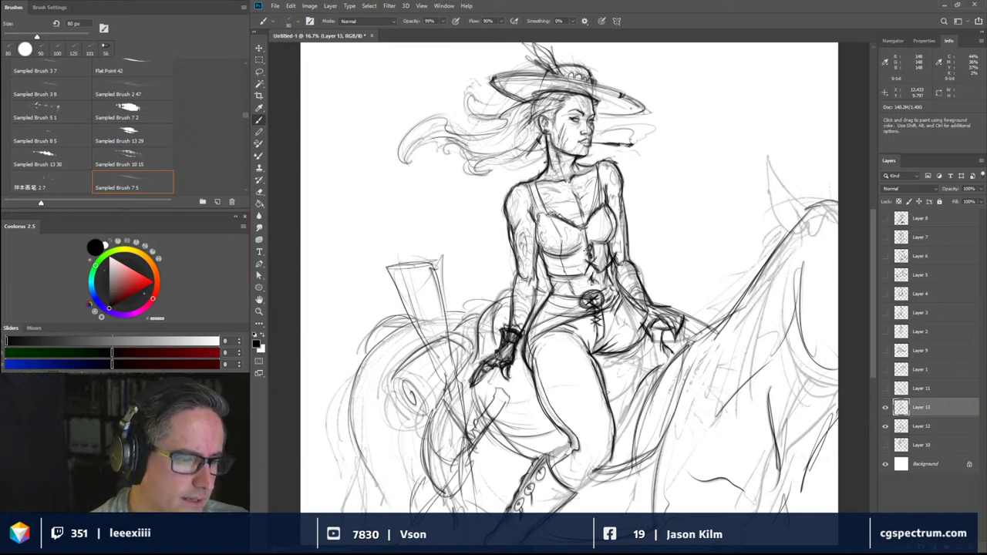
pyautogui.click(885, 425)
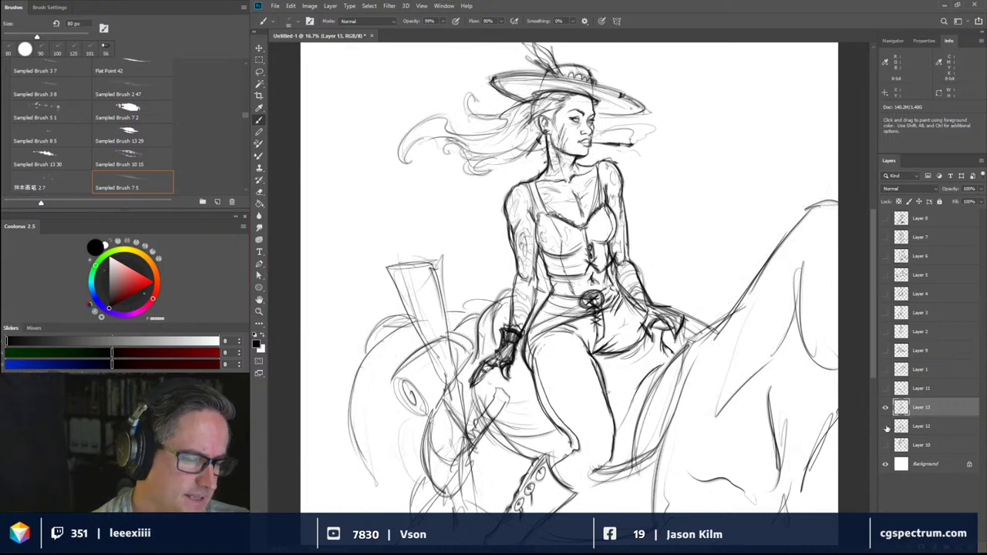
pyautogui.click(885, 425)
pyautogui.click(885, 426)
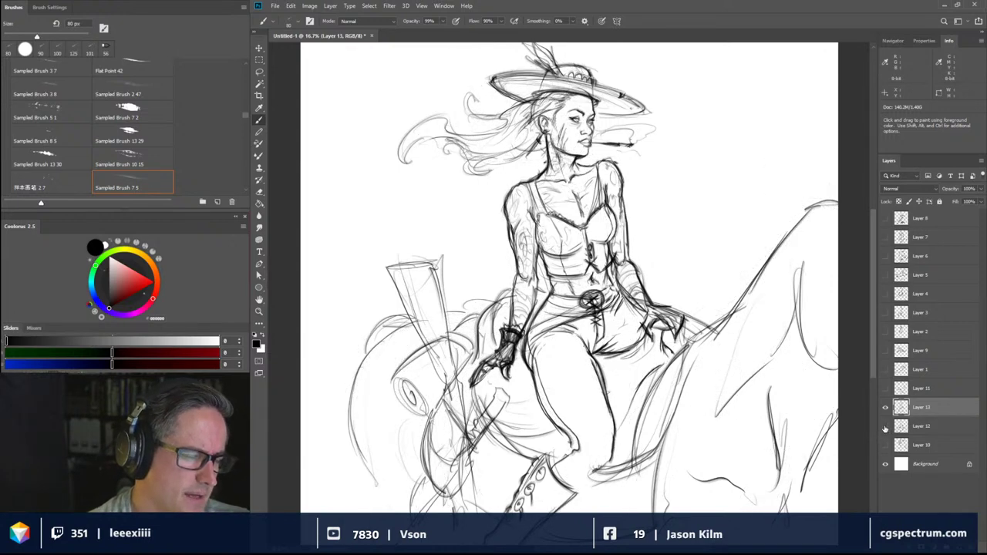
pyautogui.click(885, 425)
pyautogui.click(885, 425)
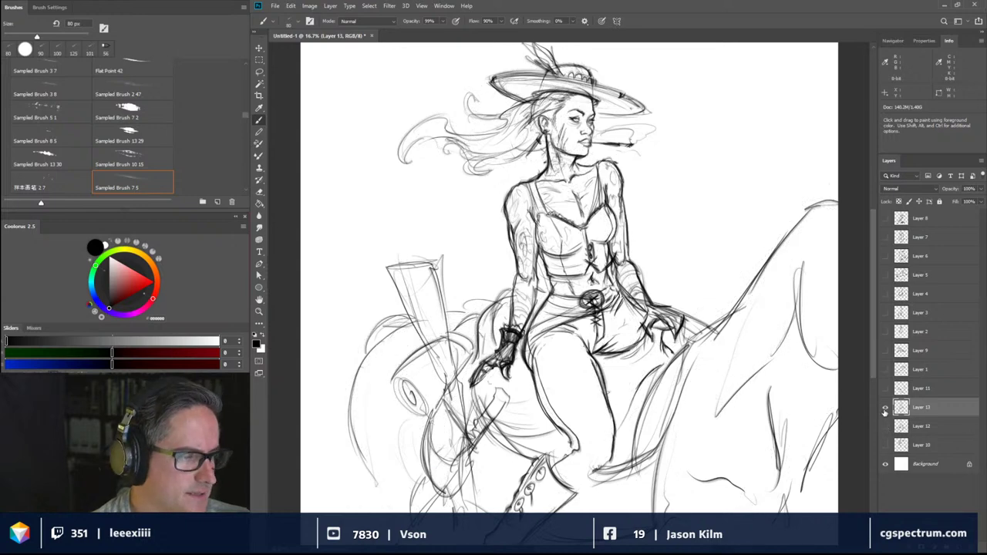